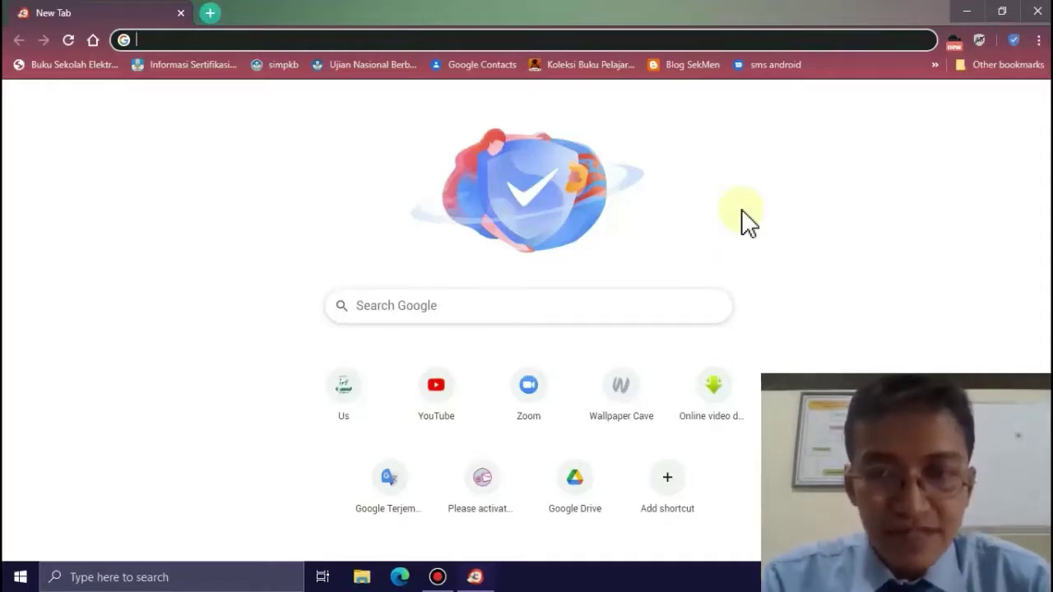
- Go to tempmailgen.com in Google Chrome
click(745, 220)
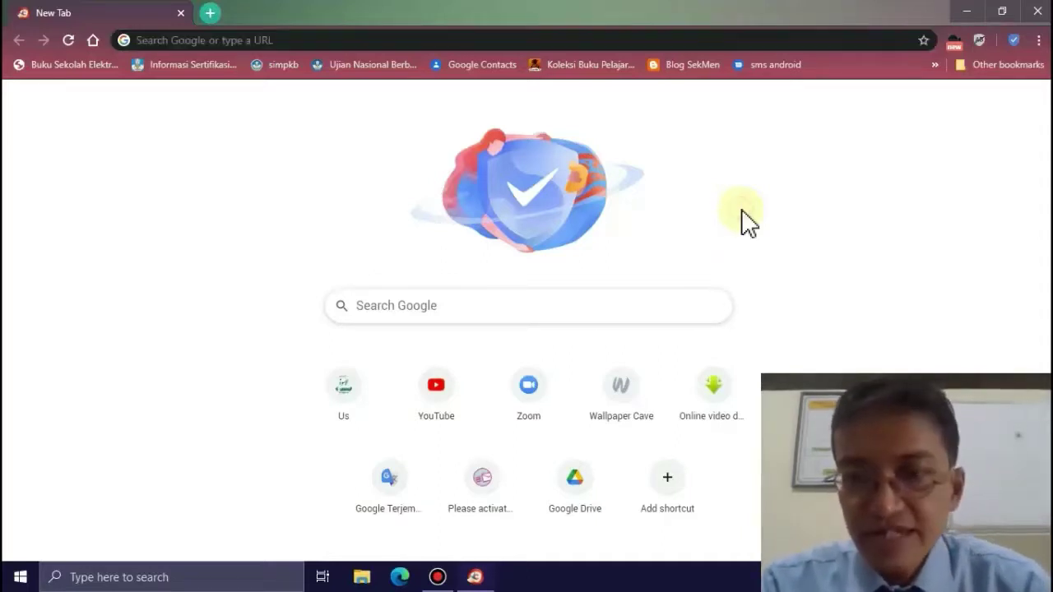
click(401, 40)
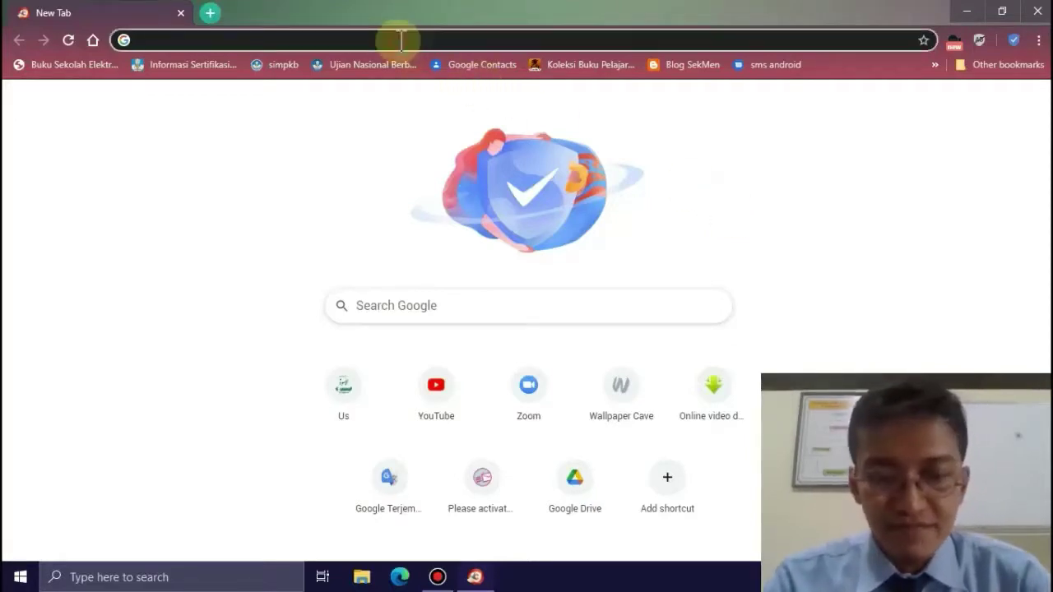
text(tempmai)
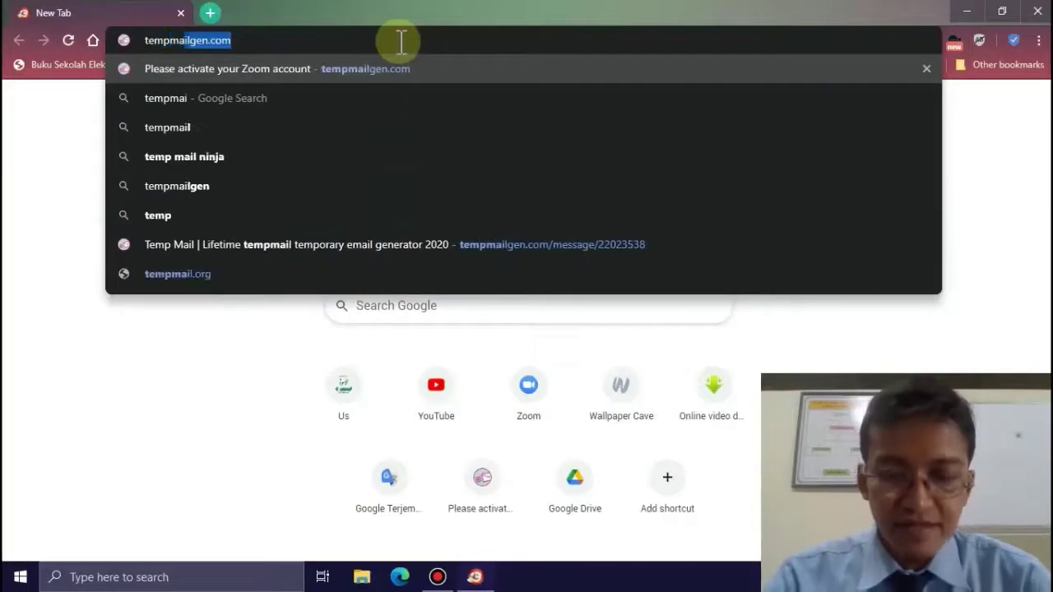
text(lgen)
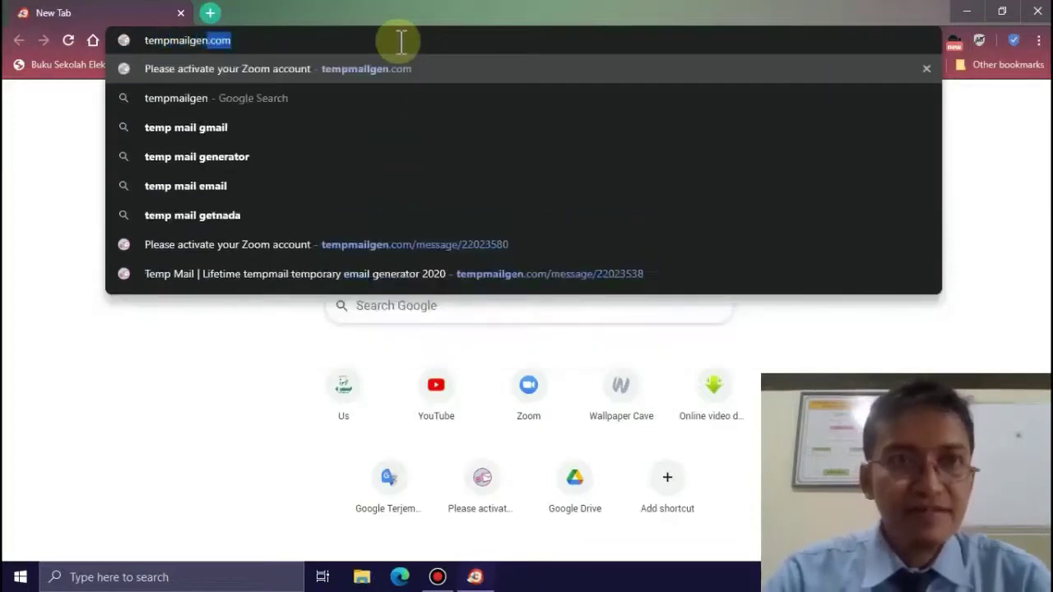
text(.com)
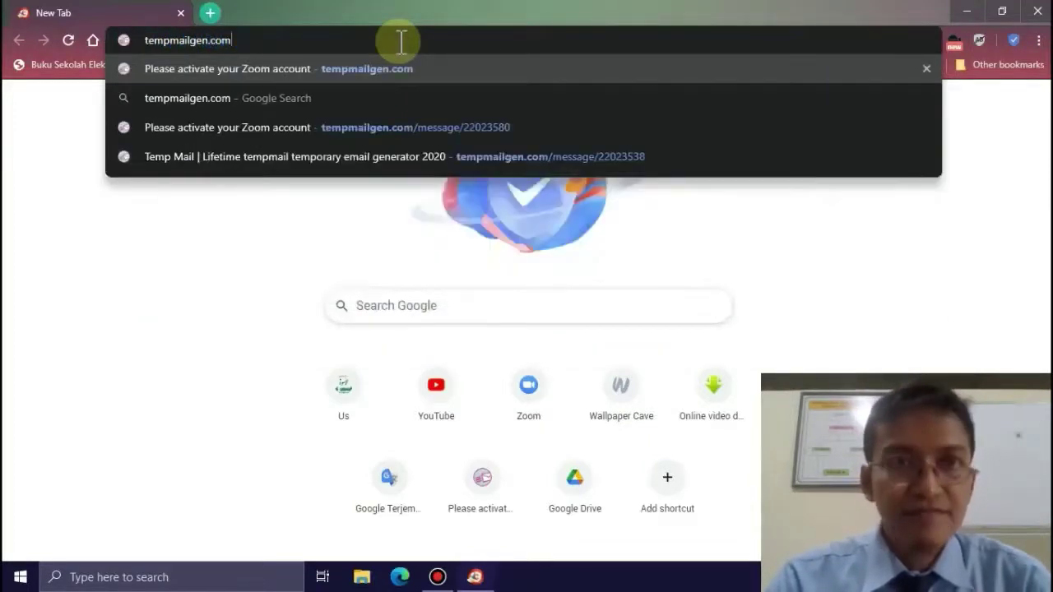
key(Return)
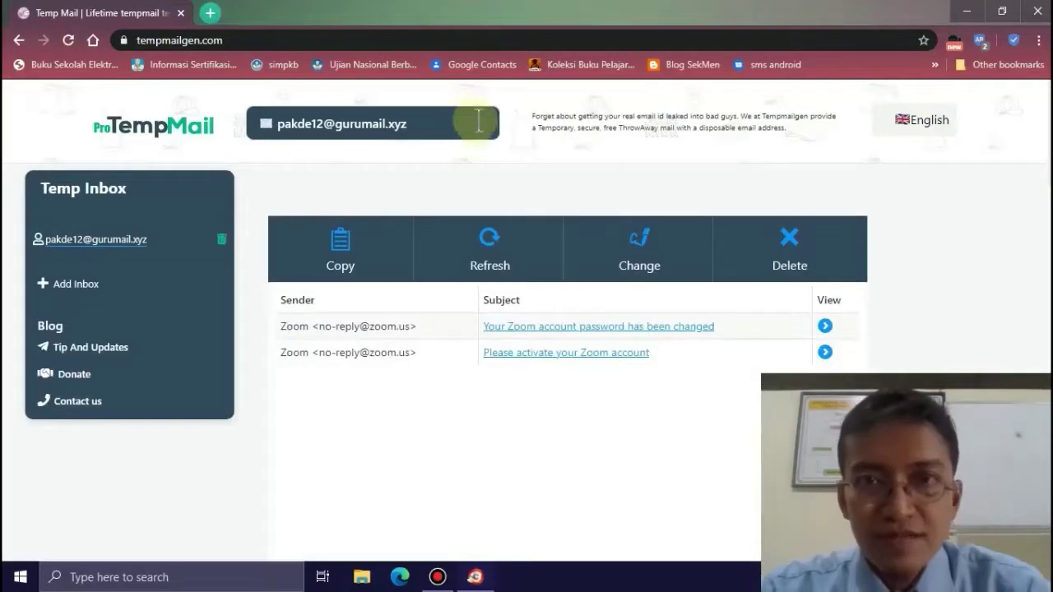
- Replace the temporary address's username with a new one, keeping the gurumail.xyz domain, and save
click(445, 125)
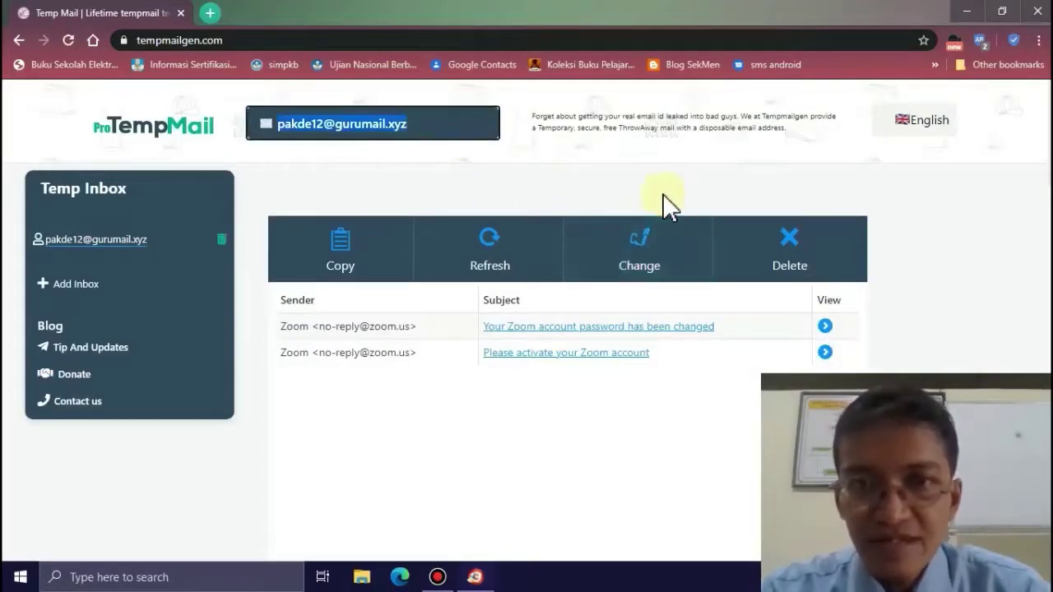
click(648, 248)
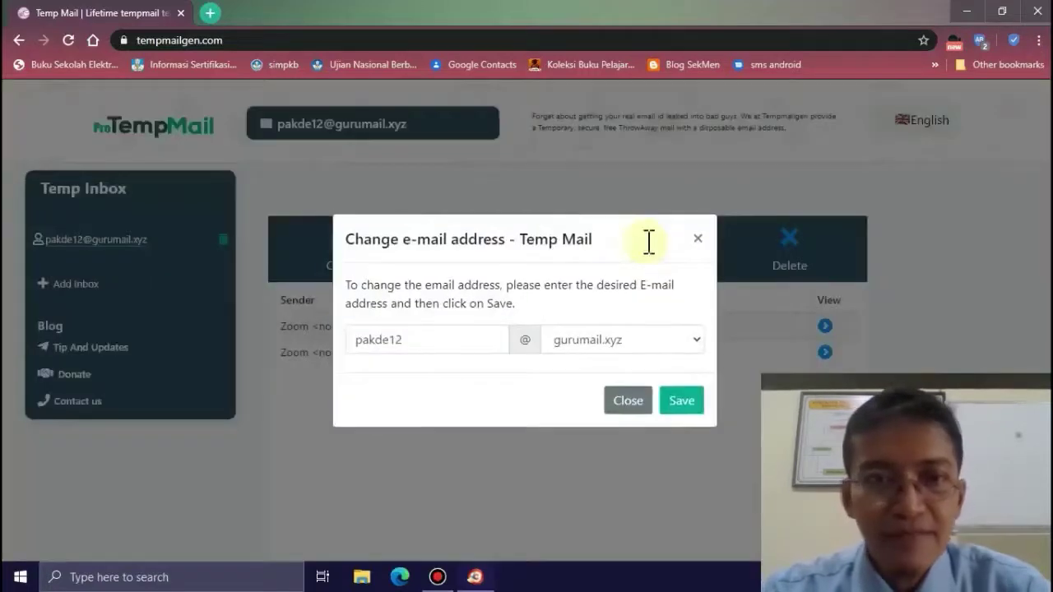
click(455, 337)
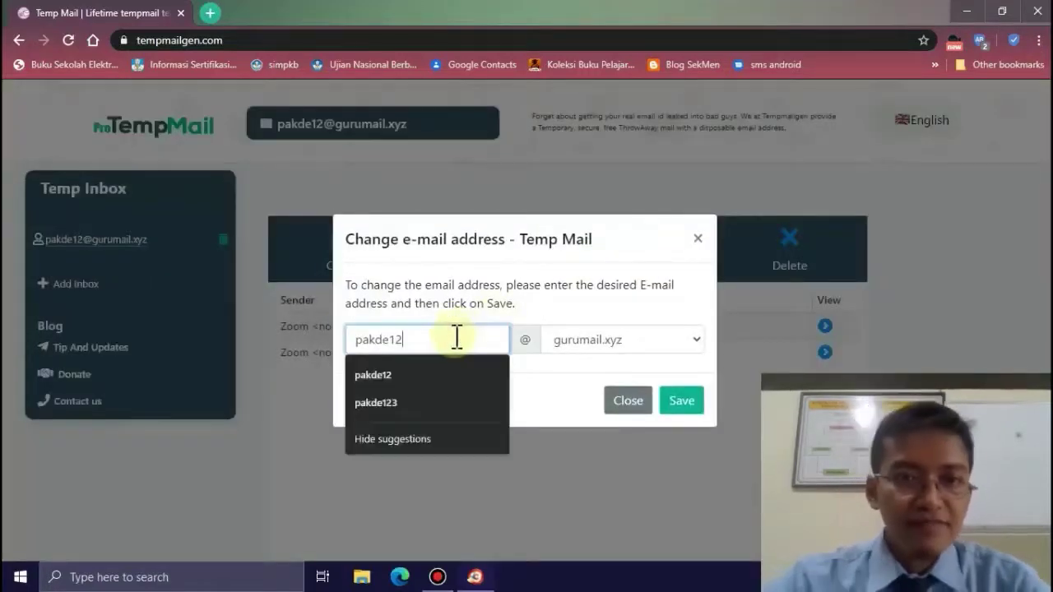
double_click(456, 338)
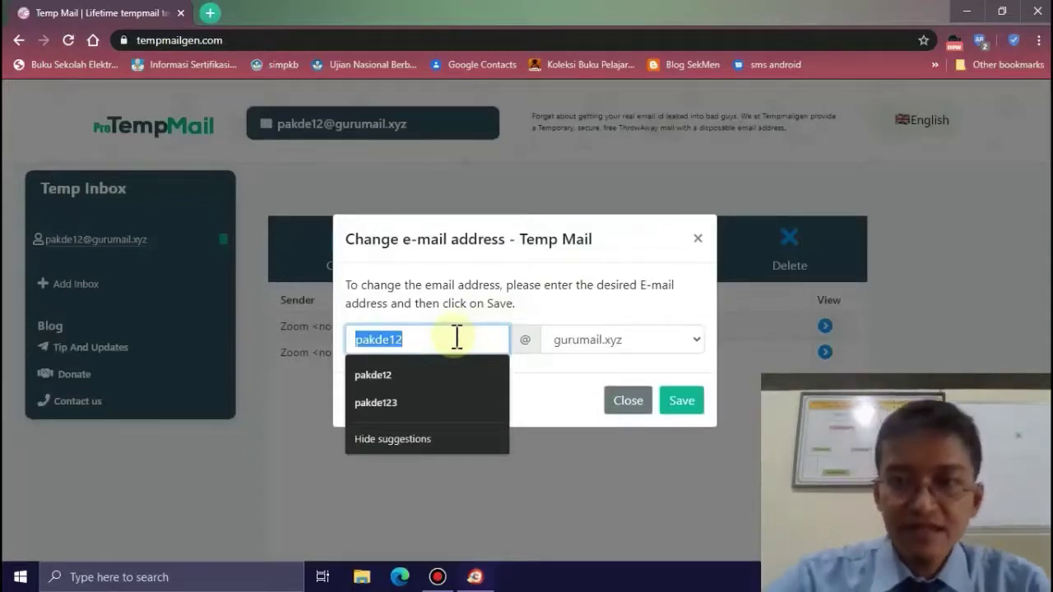
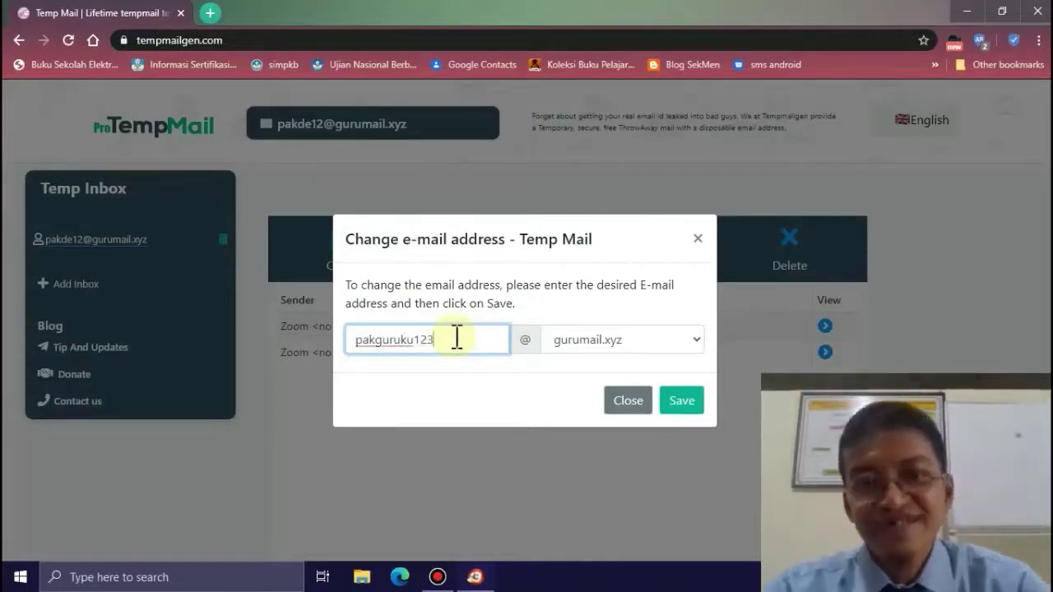
double_click(457, 339)
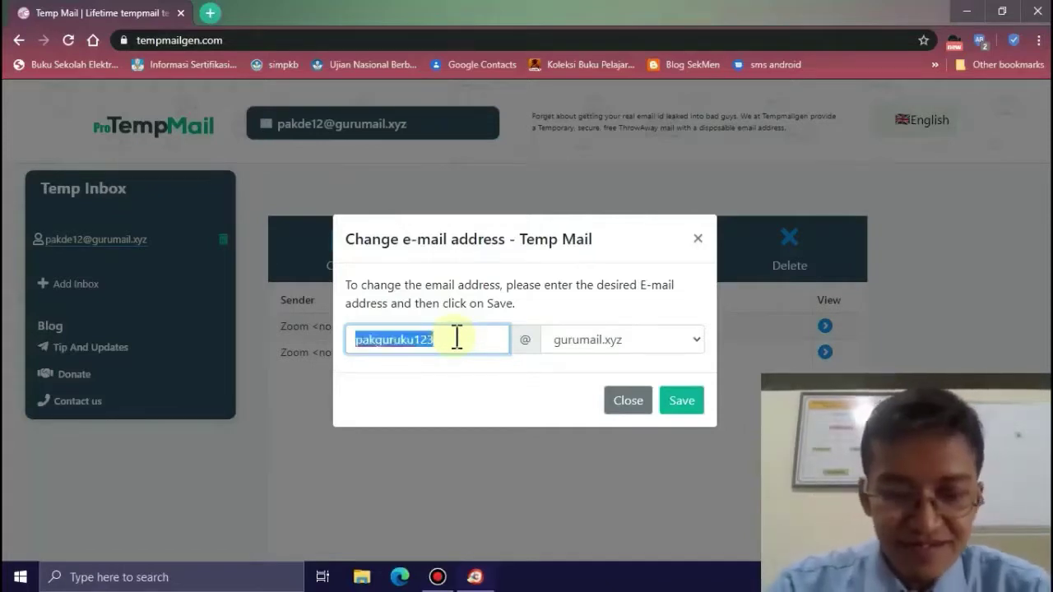
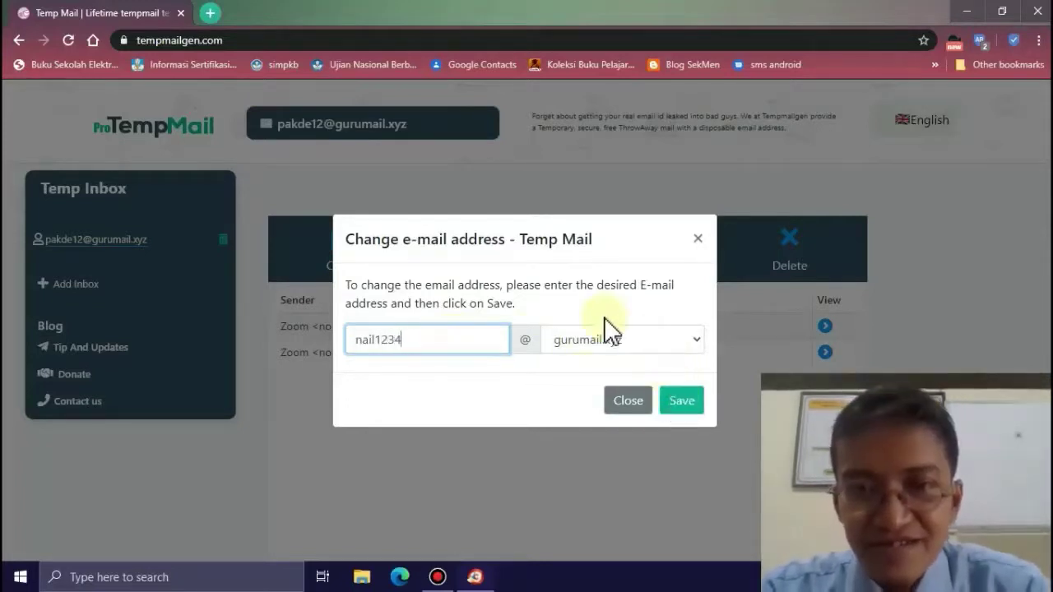
click(697, 339)
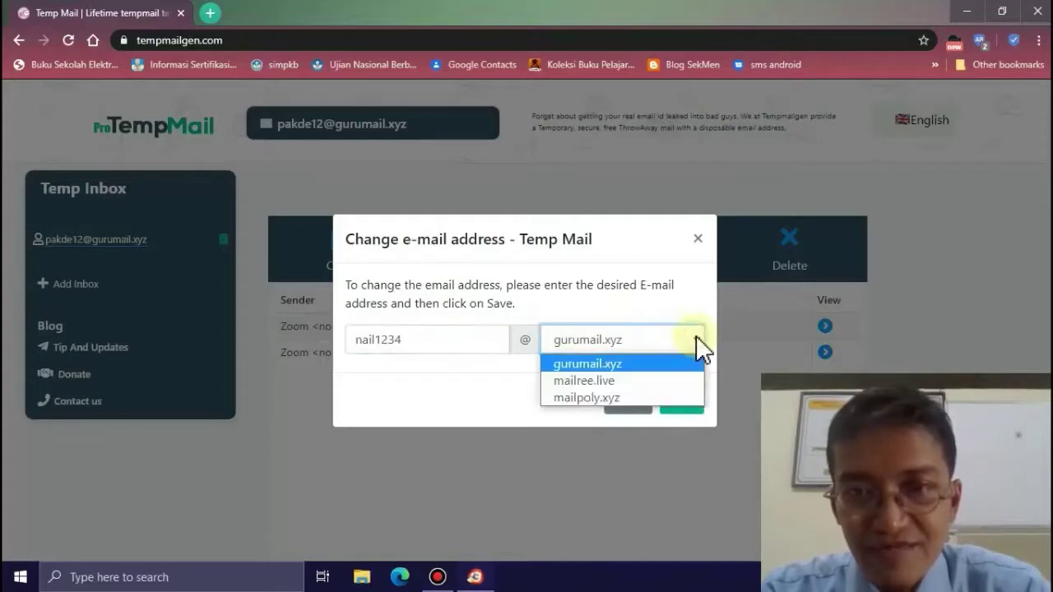
click(697, 339)
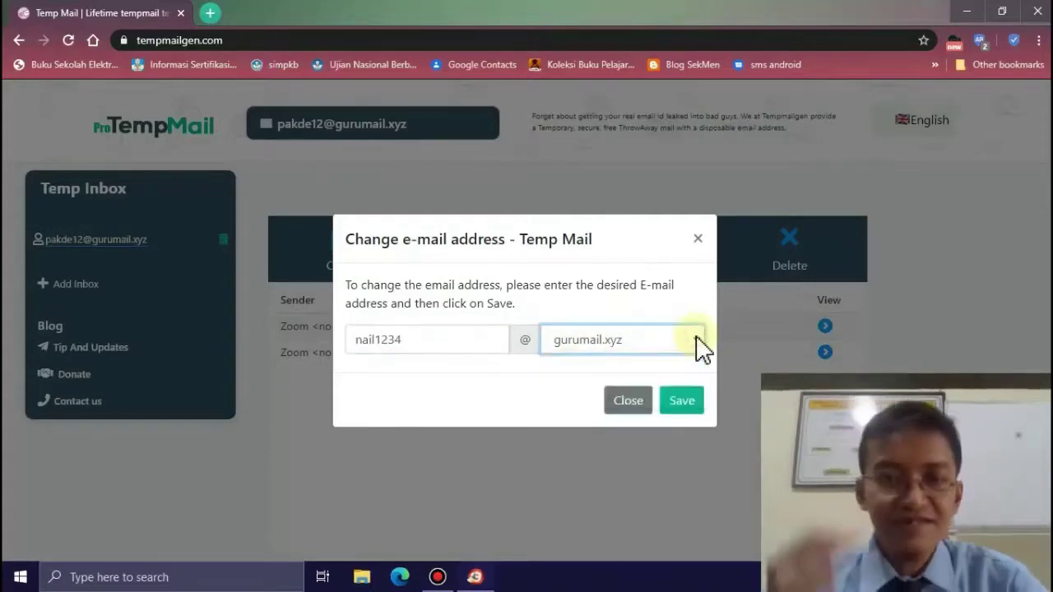
click(687, 399)
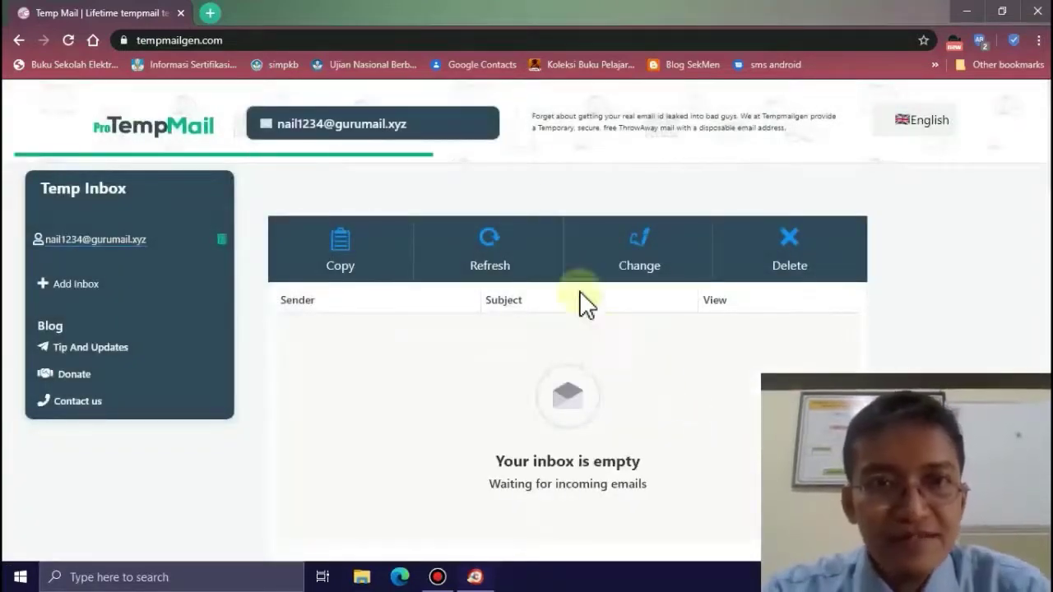
- Copy the new temporary e-mail address to the clipboard
triple_click(434, 124)
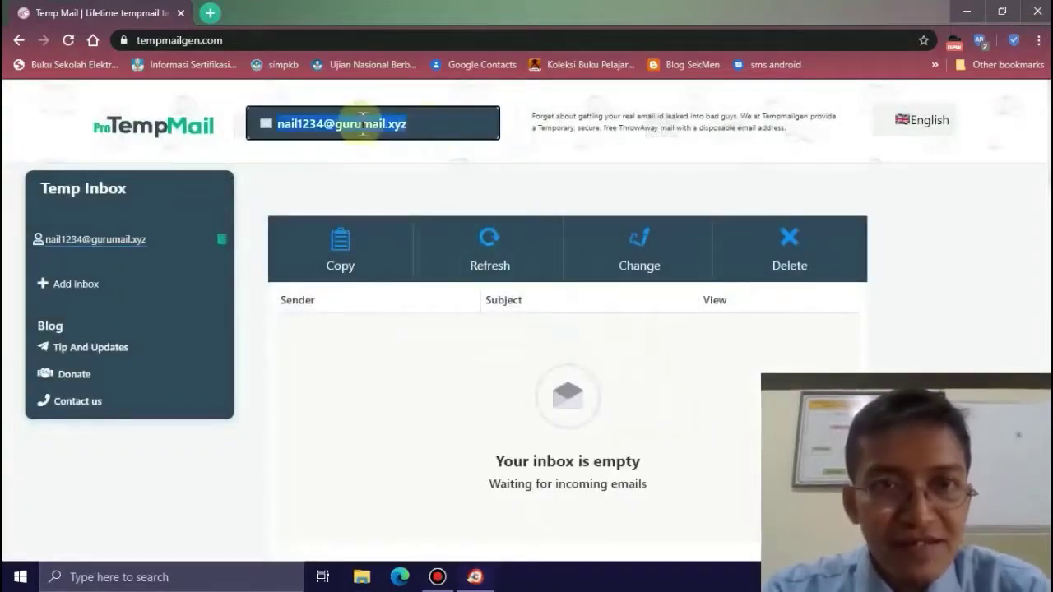
right_click(354, 122)
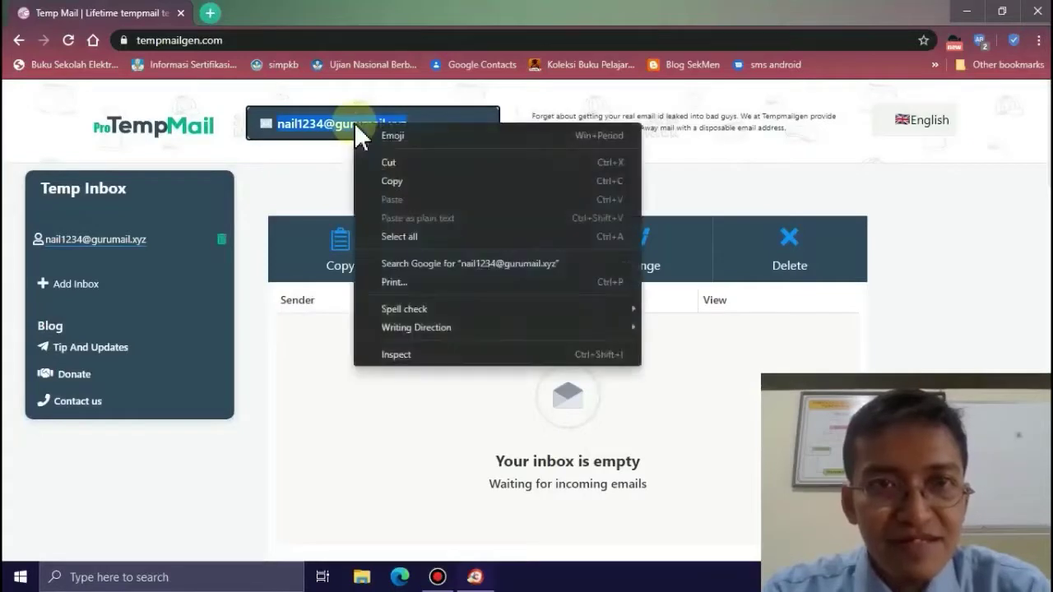
click(378, 180)
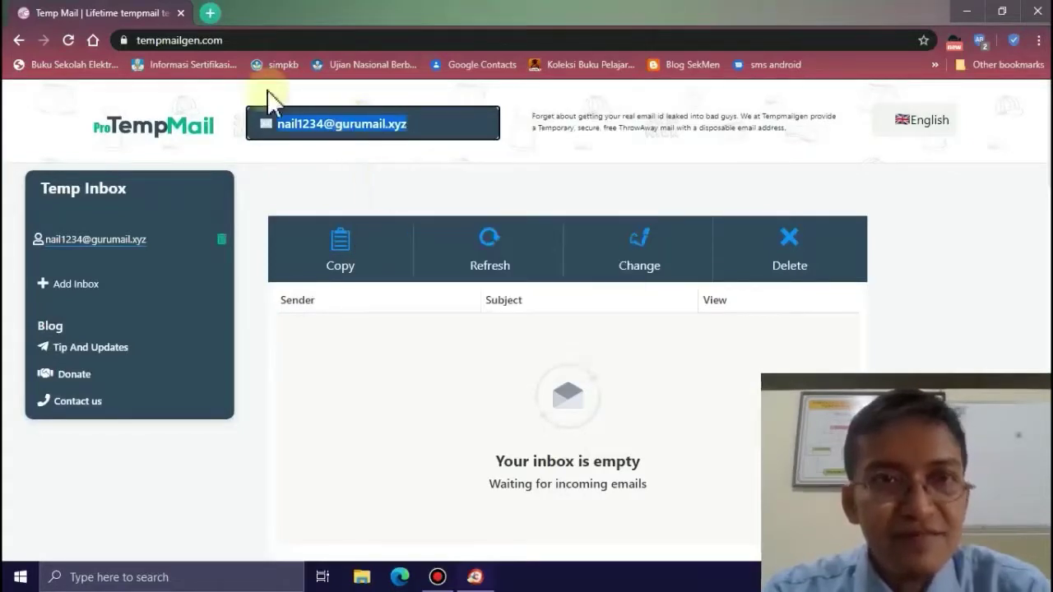
click(211, 14)
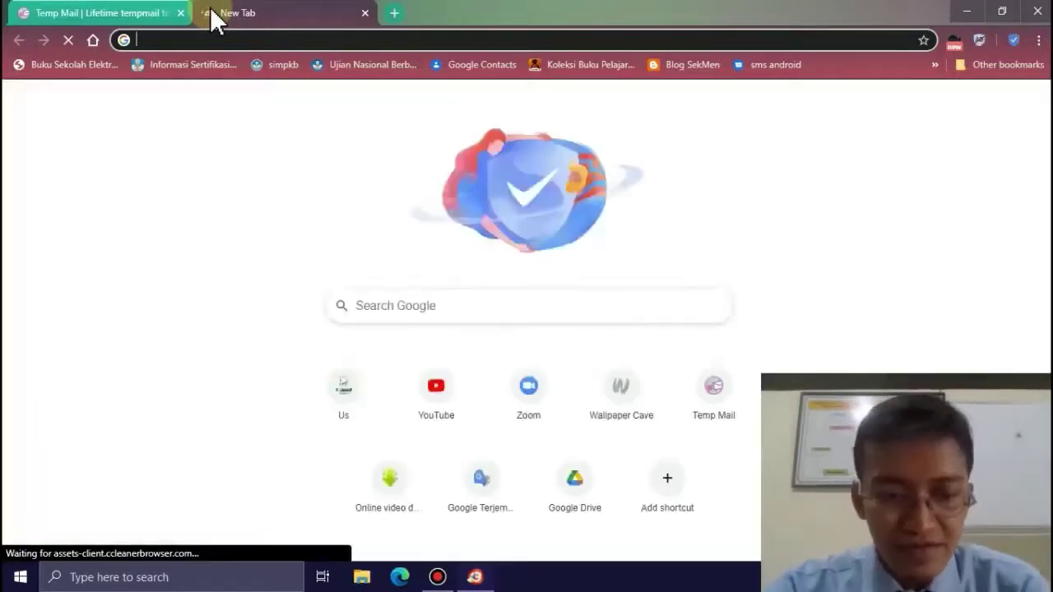
- Go to zoom.us in the new tab
text(zoom)
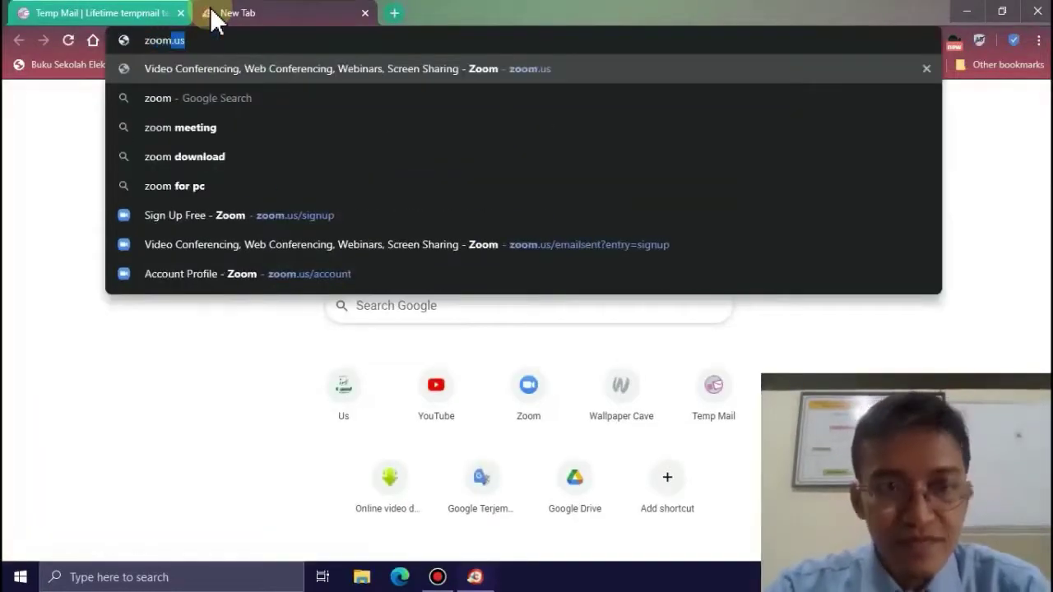
text(.us)
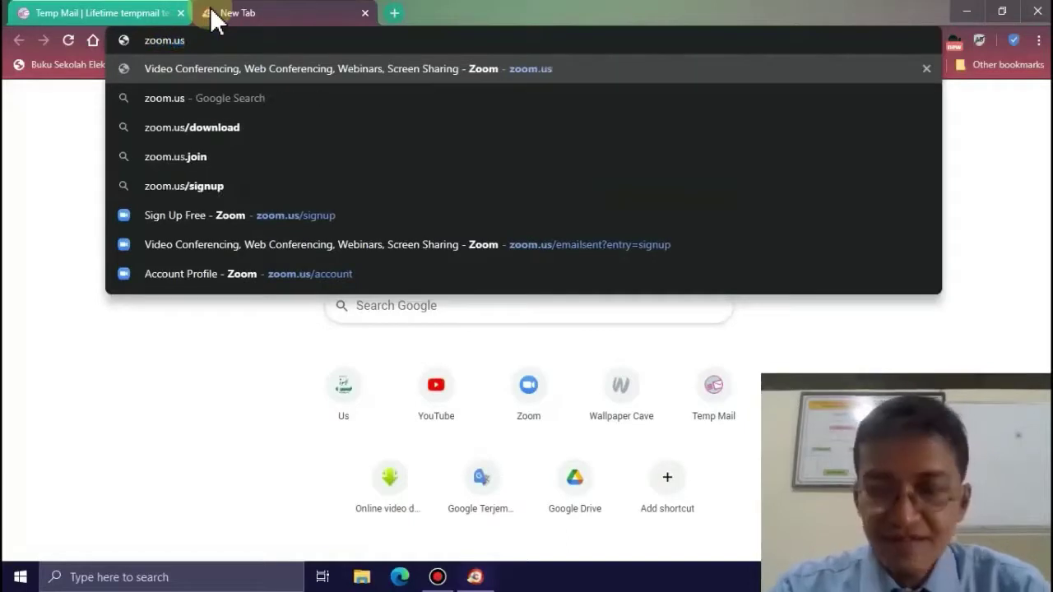
key(Return)
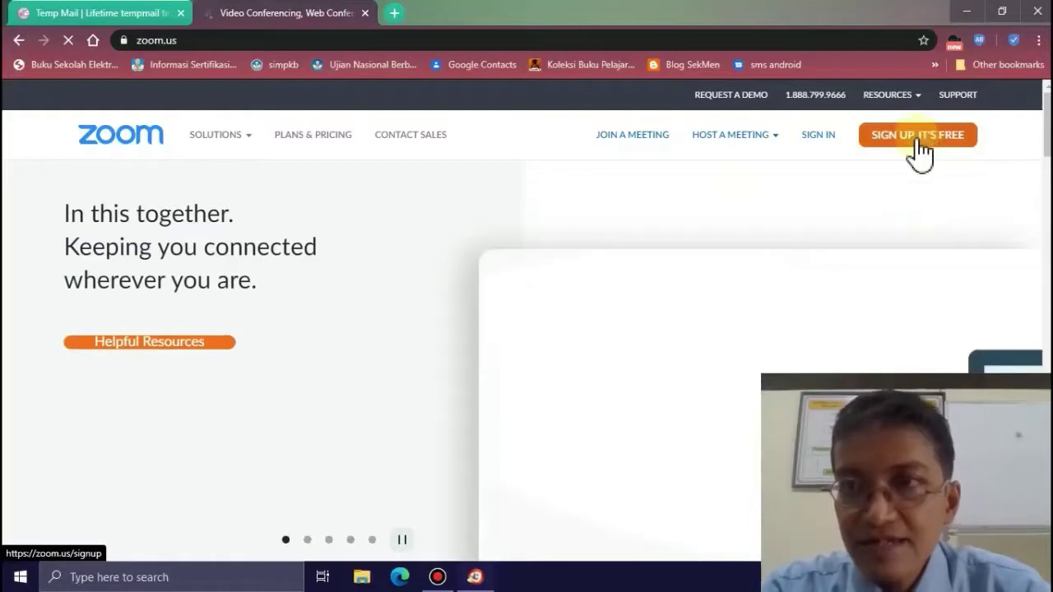
- Start the free sign-up and submit Jan 1, 1901 as the date of birth
click(920, 140)
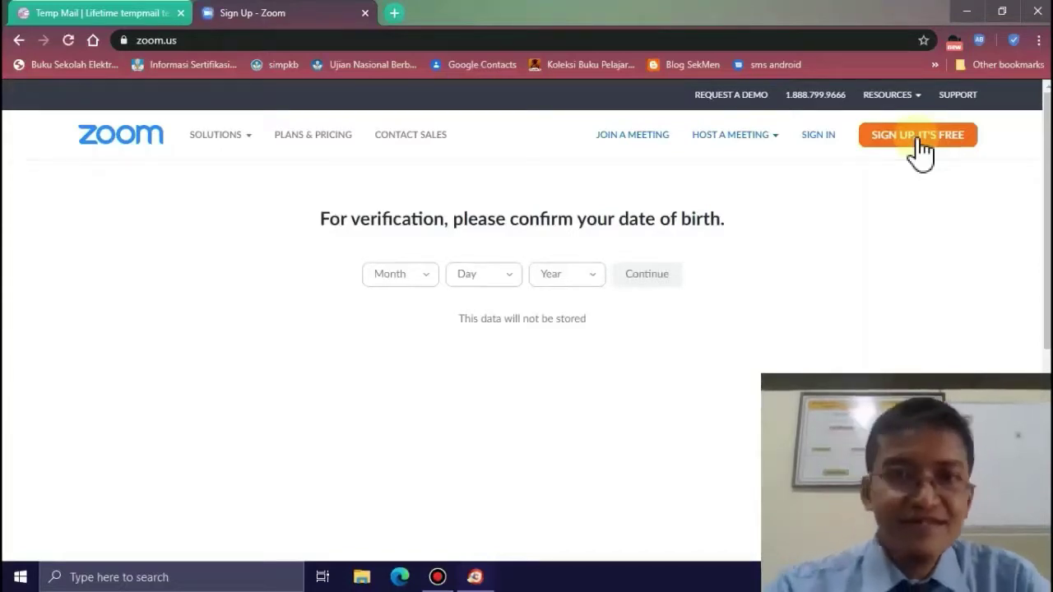
click(428, 275)
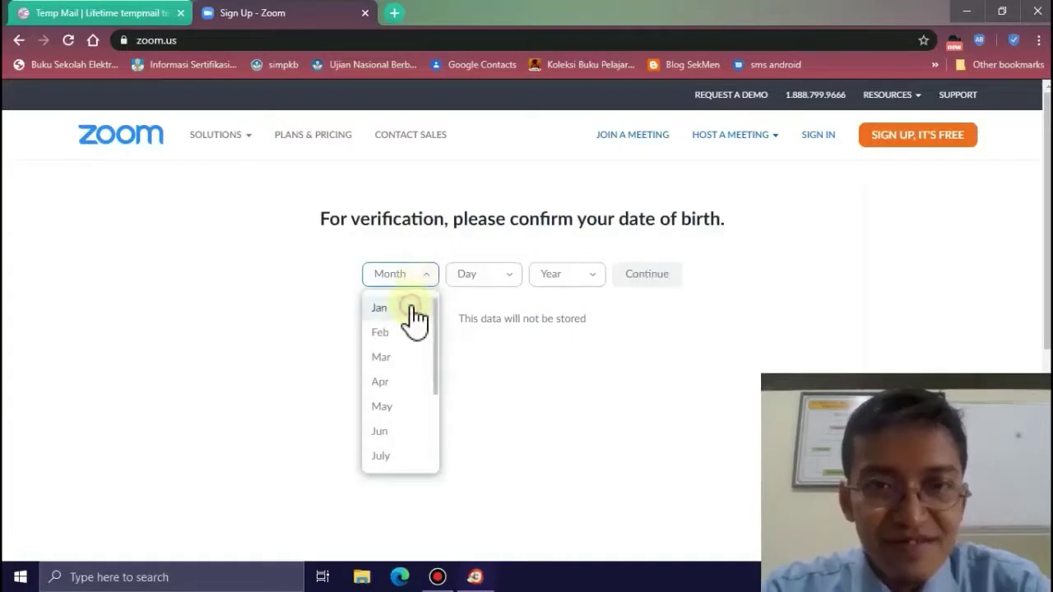
click(422, 309)
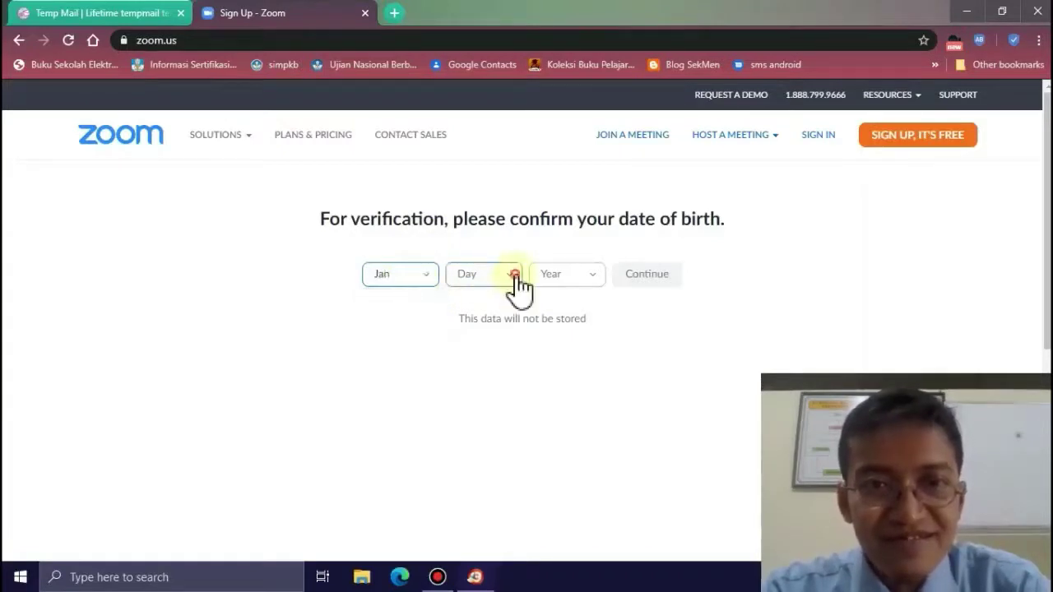
click(515, 275)
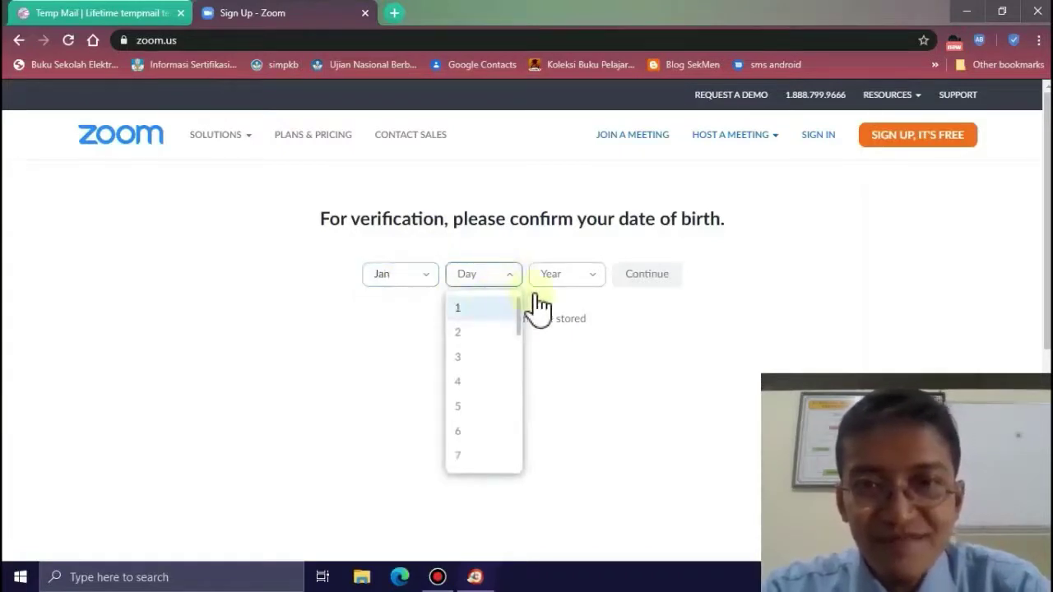
click(591, 280)
click(592, 280)
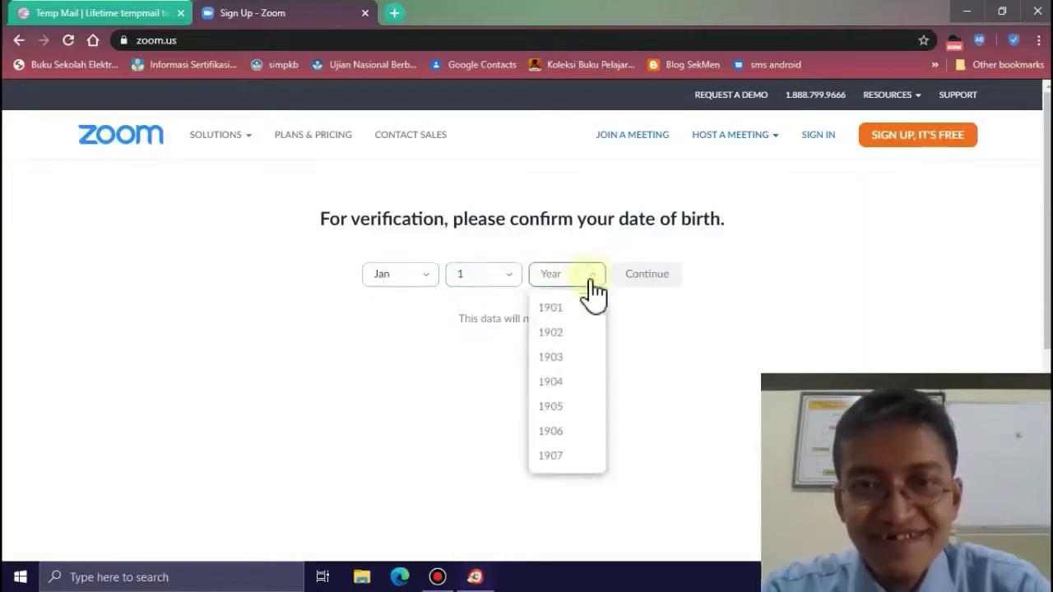
click(581, 321)
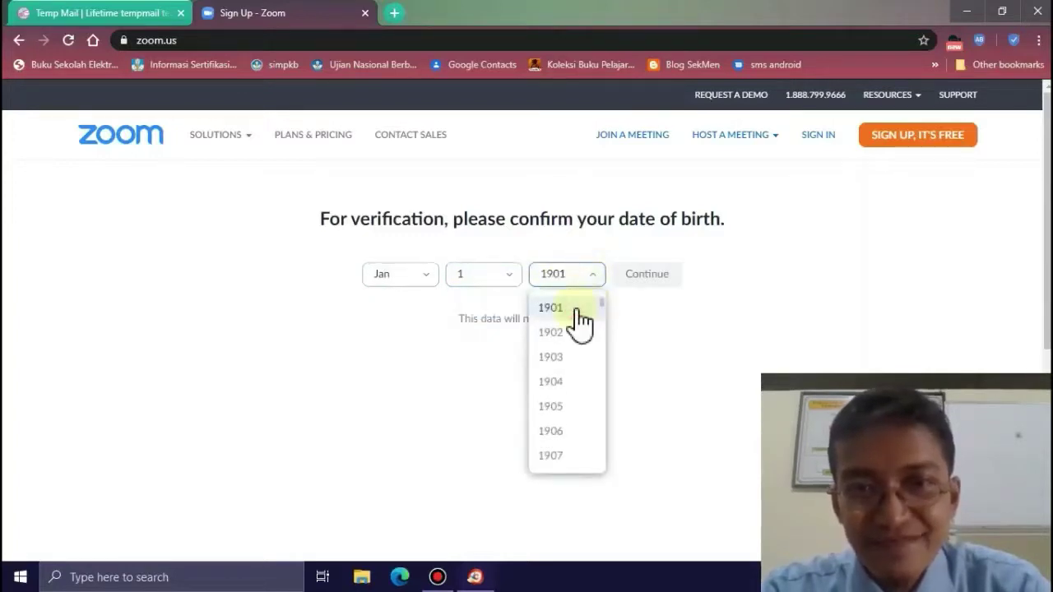
click(639, 284)
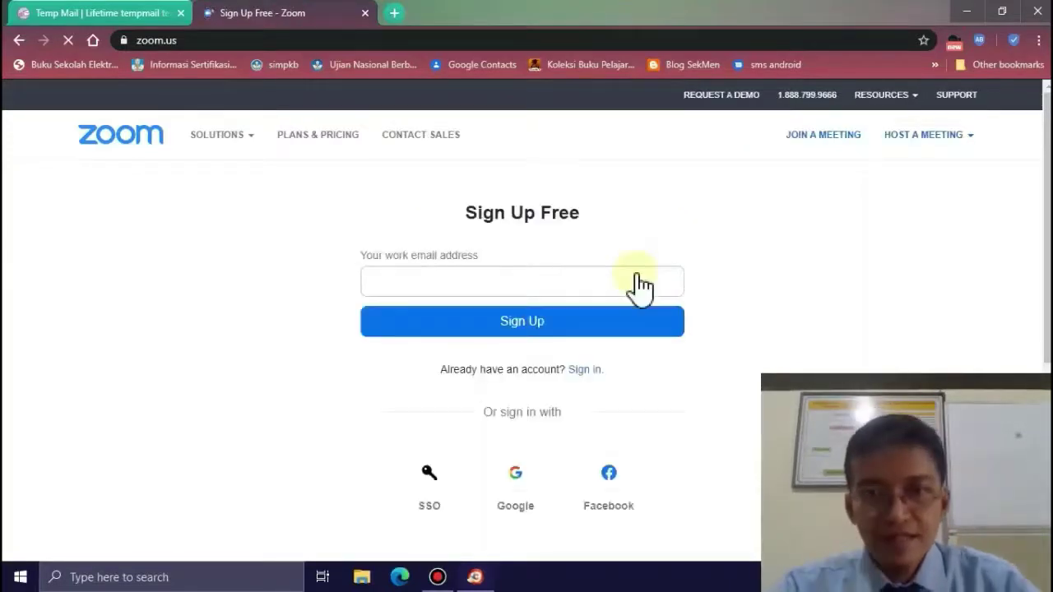
- Paste the temporary address into the work email field and submit the sign-up
click(613, 281)
click(611, 281)
key(ctrl+v)
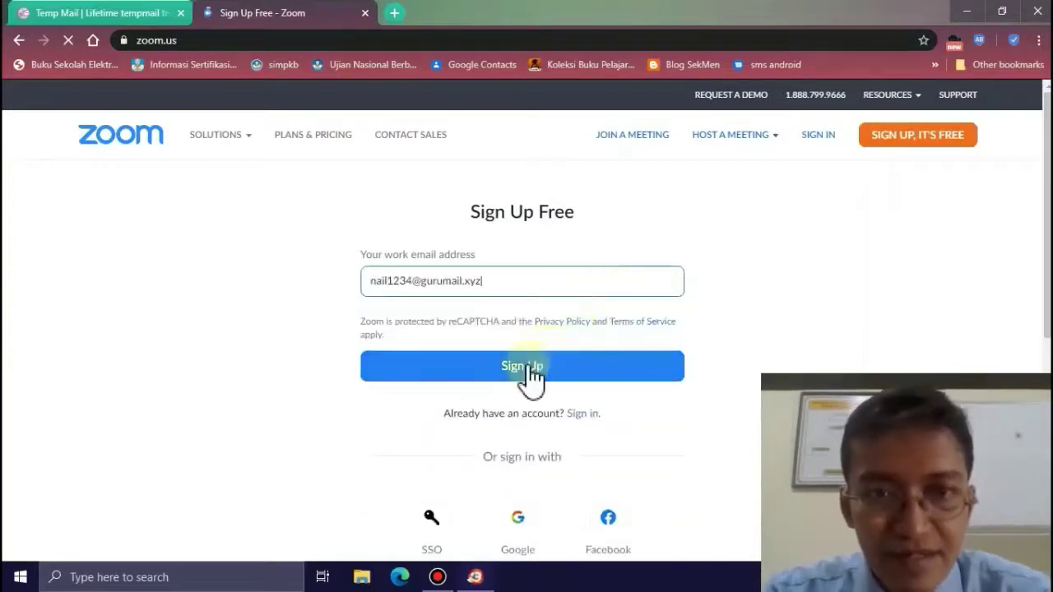
click(531, 375)
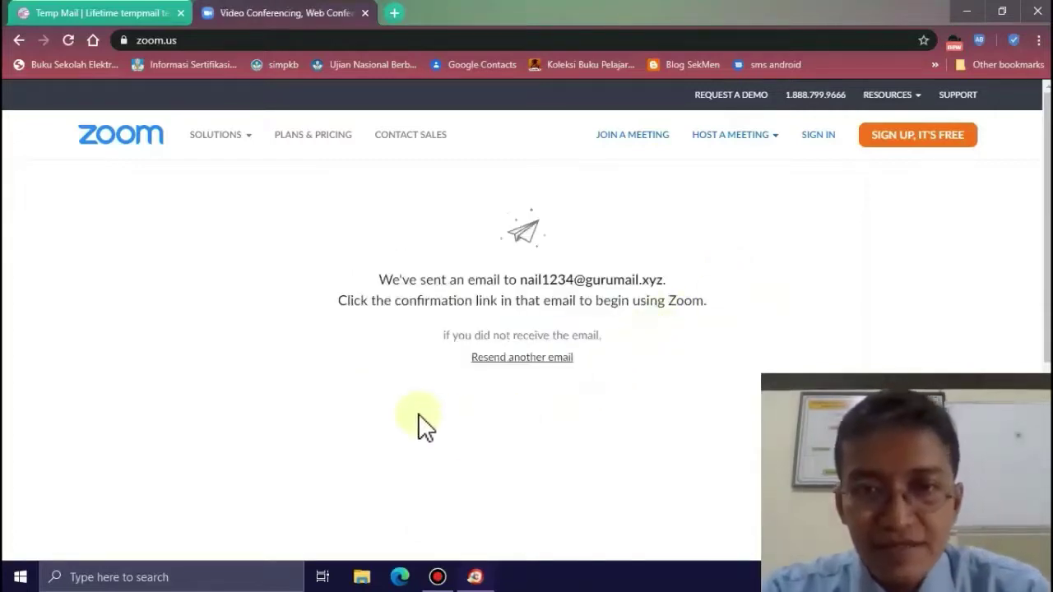
click(121, 25)
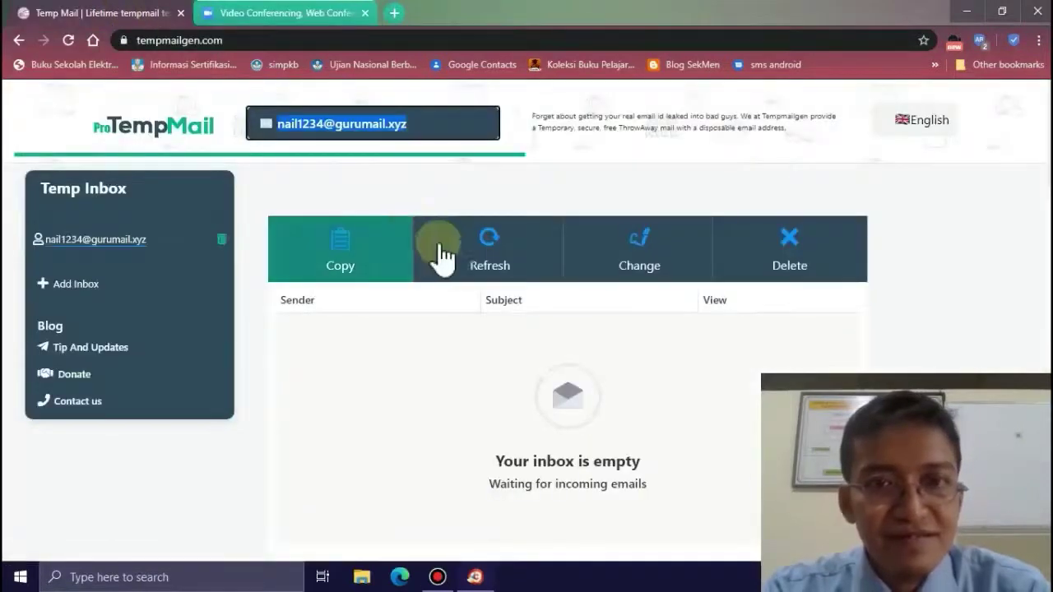
- Refresh the inbox until Zoom's activation e-mail arrives, then follow its Activate Account link
click(492, 260)
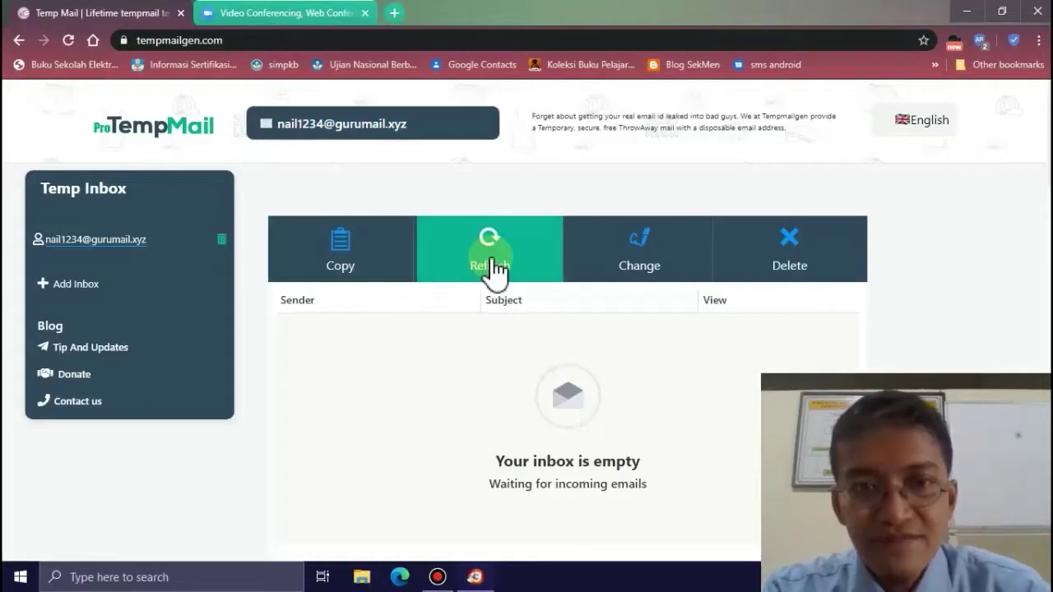
click(491, 262)
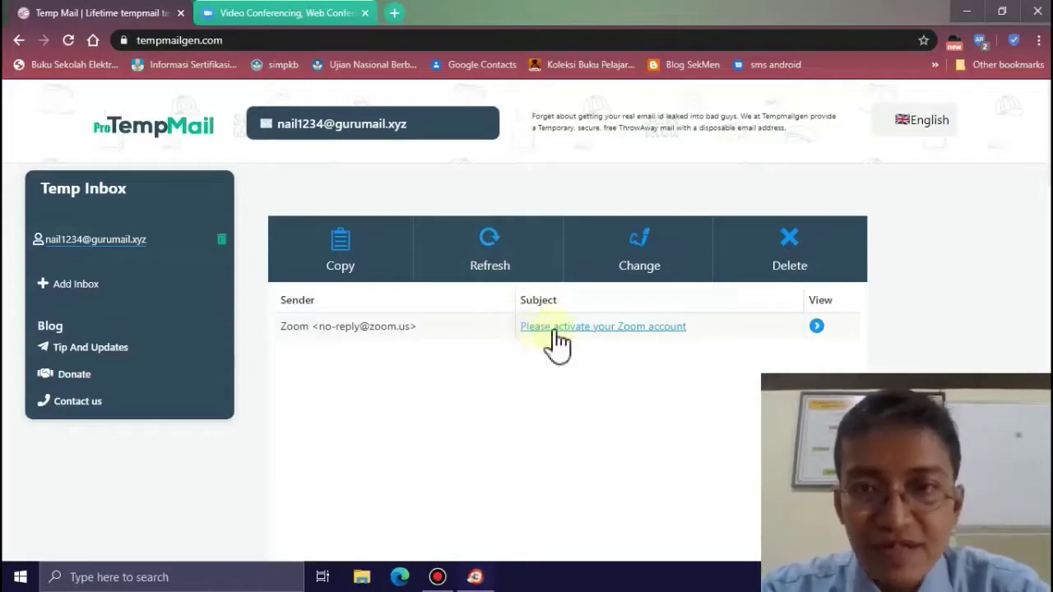
click(557, 330)
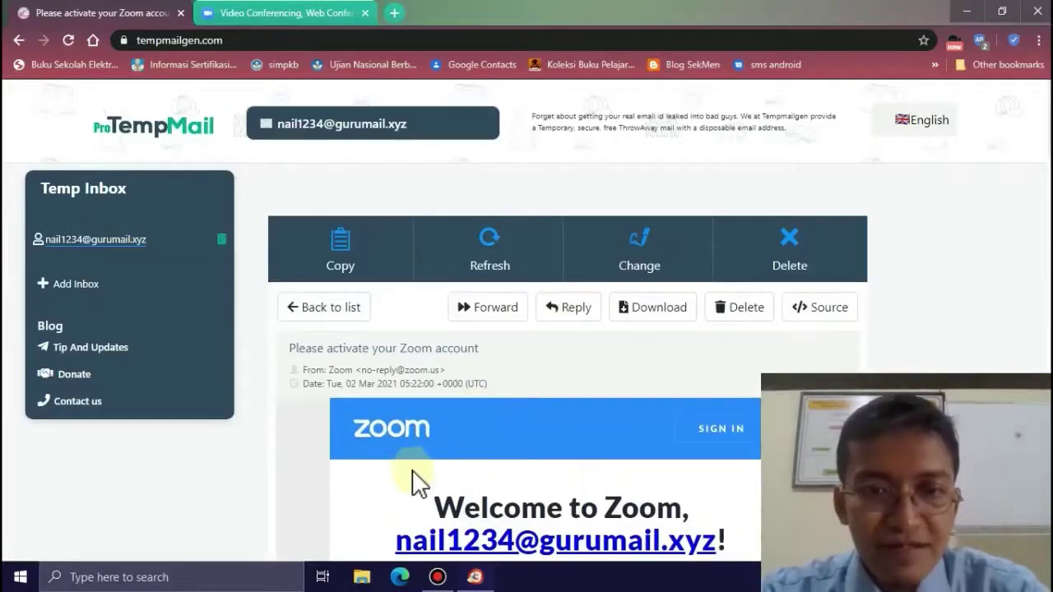
scroll(357, 531, down, 1)
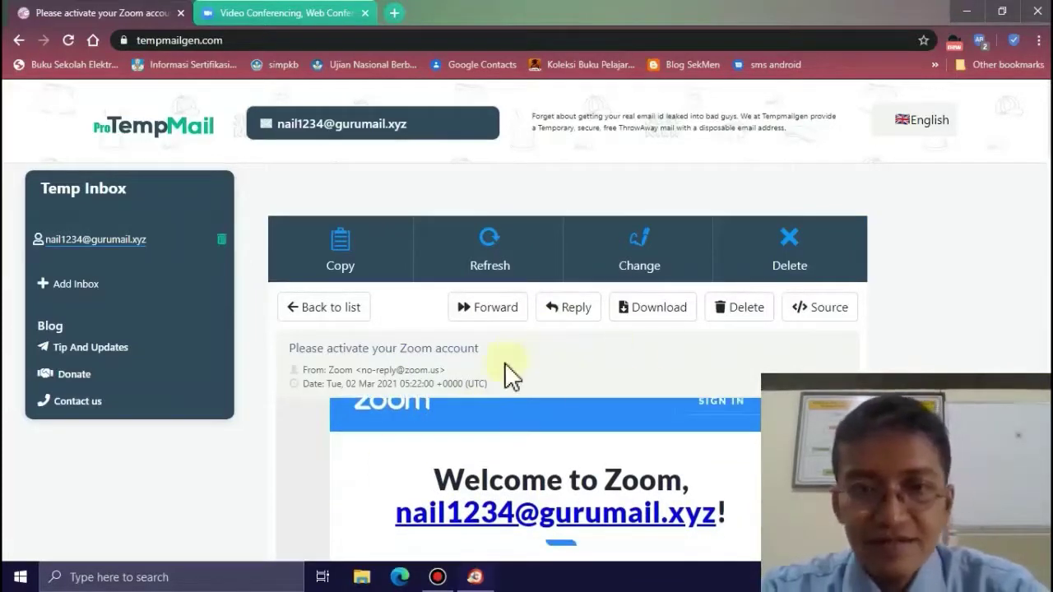
scroll(262, 476, down, 2)
scroll(268, 474, down, 3)
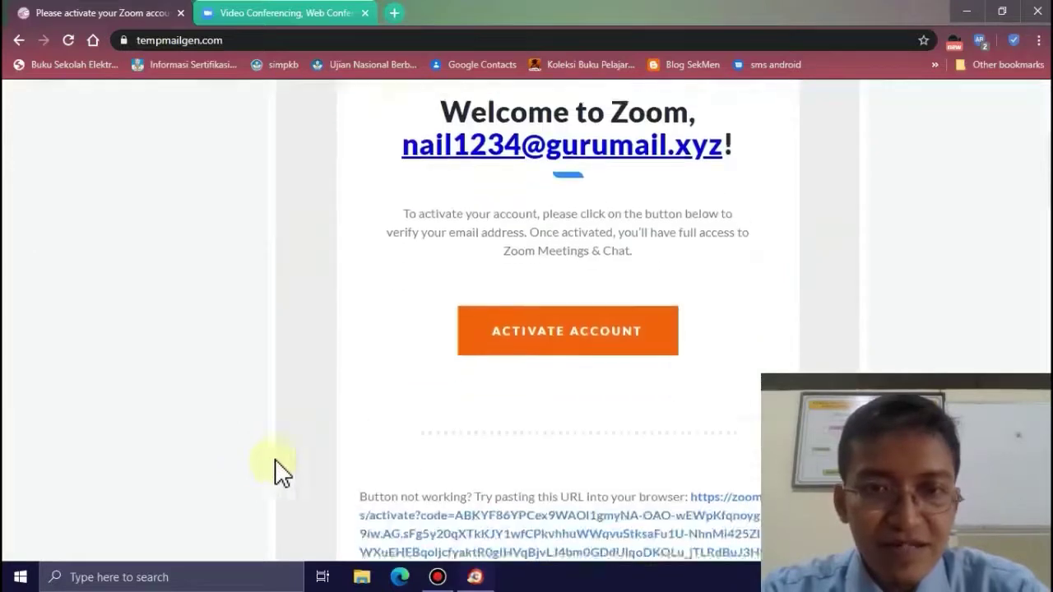
scroll(275, 470, up, 2)
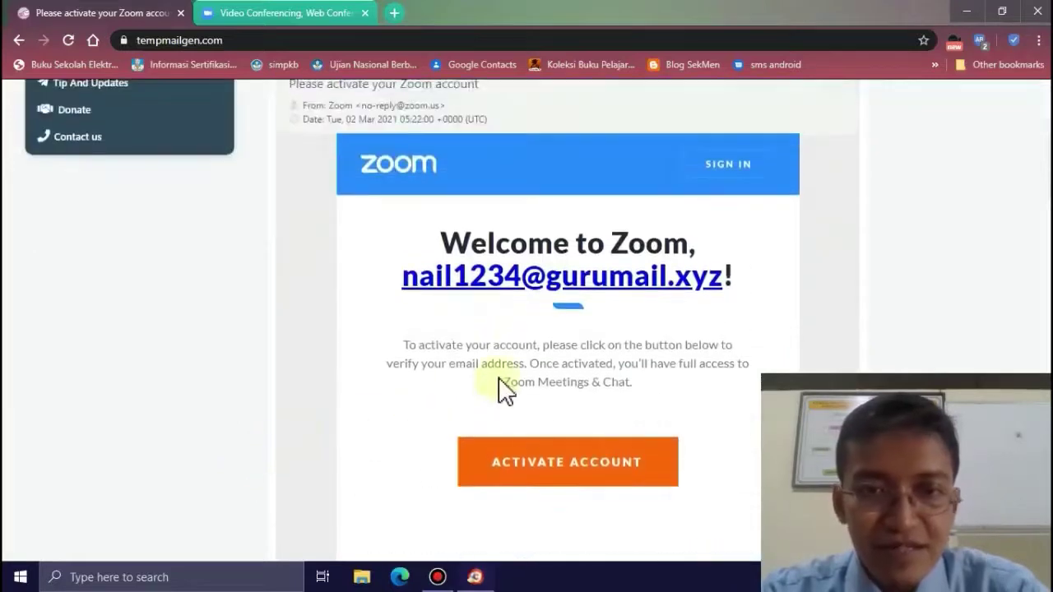
click(543, 475)
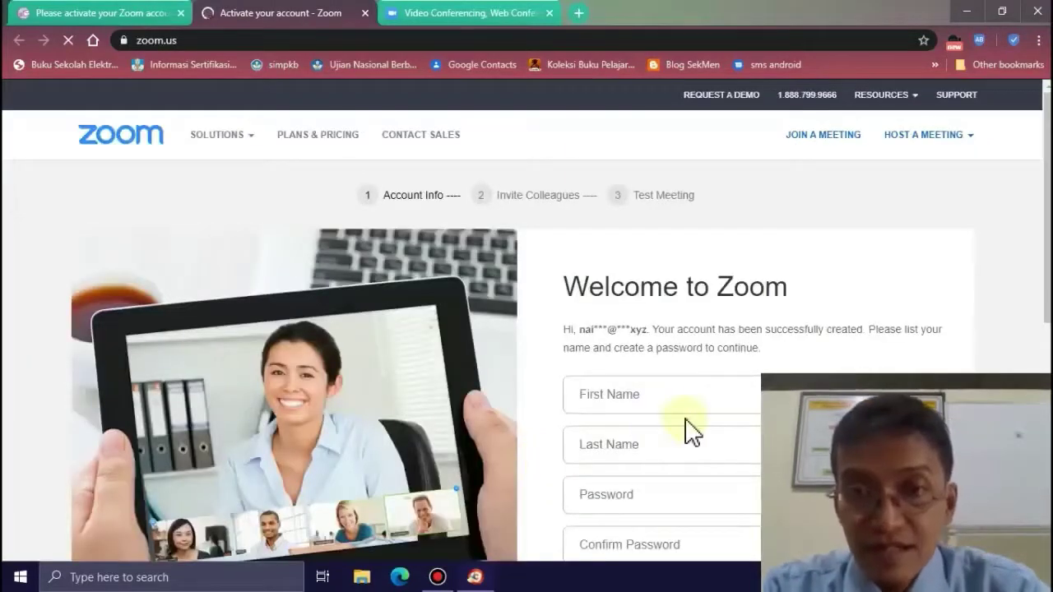
- Enter the account holder's first name and correct the autofilled last name
scroll(527, 408, down, 3)
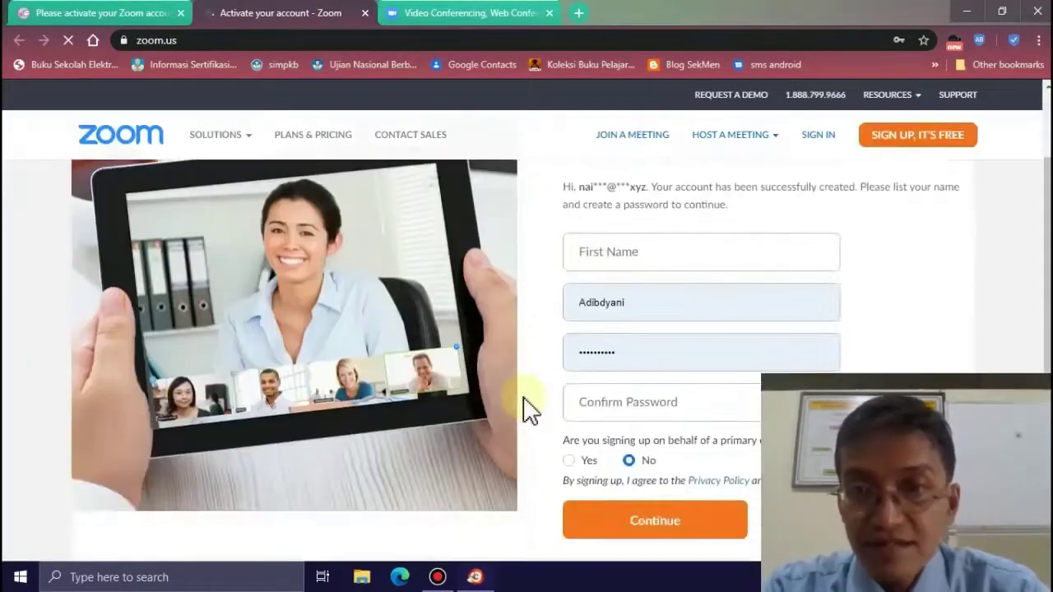
scroll(526, 408, up, 2)
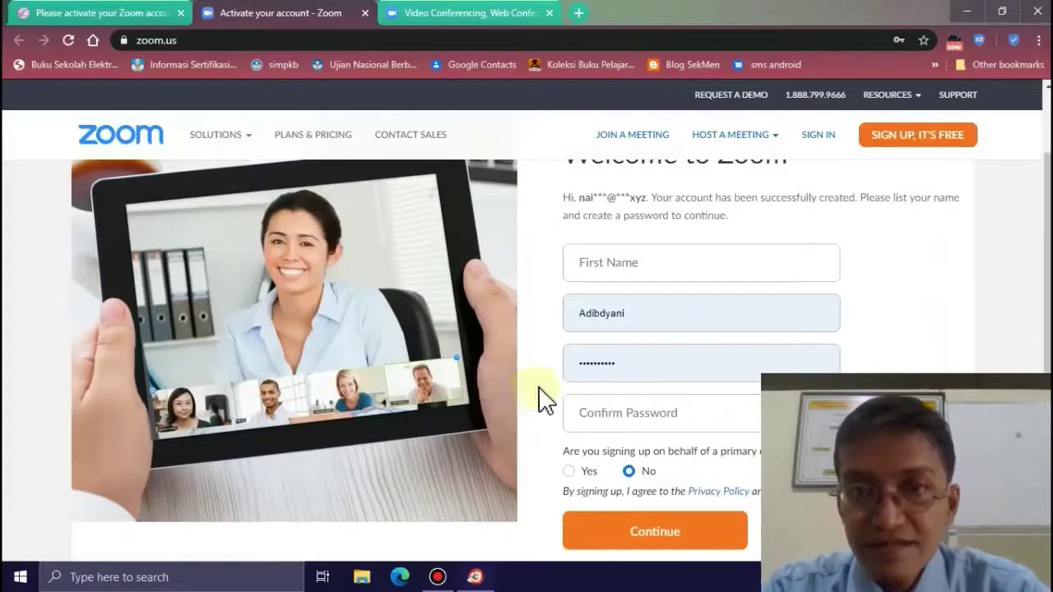
click(640, 263)
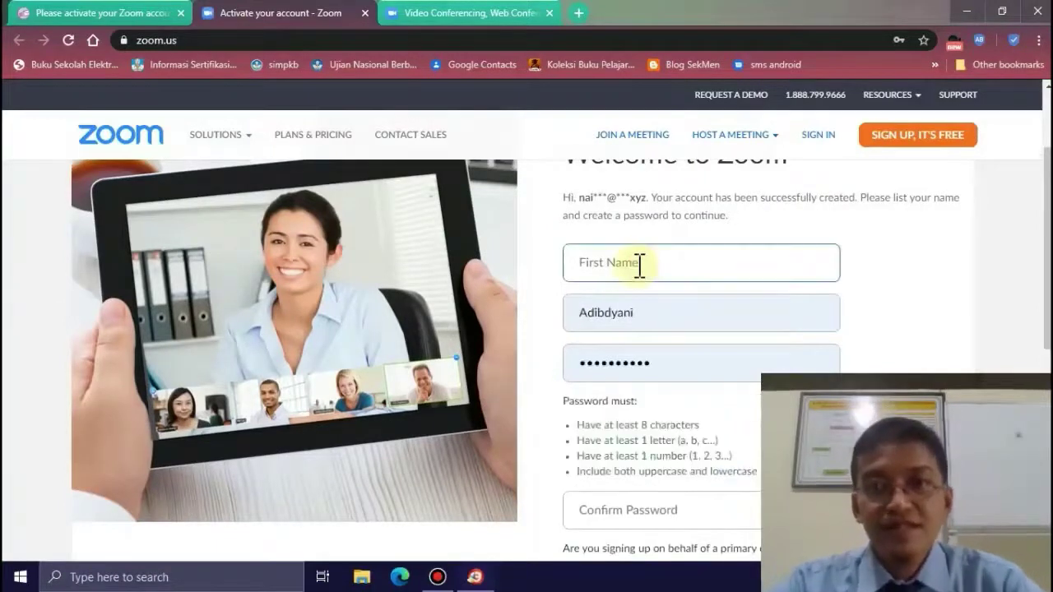
text(Nail)
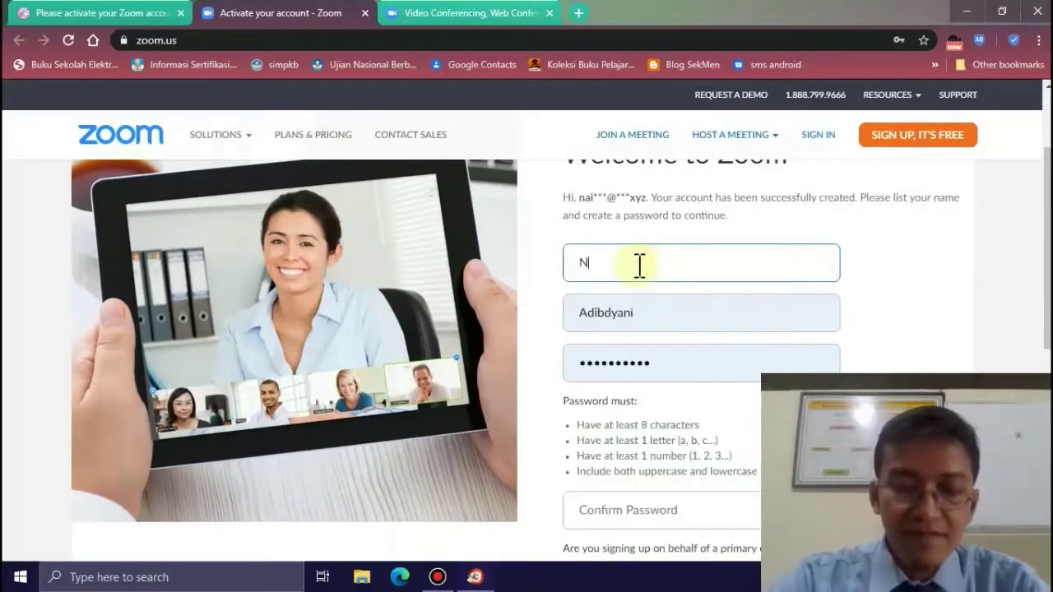
click(640, 324)
key(BackSpace)
key(BackSpace)
key(BackSpace)
key(BackSpace)
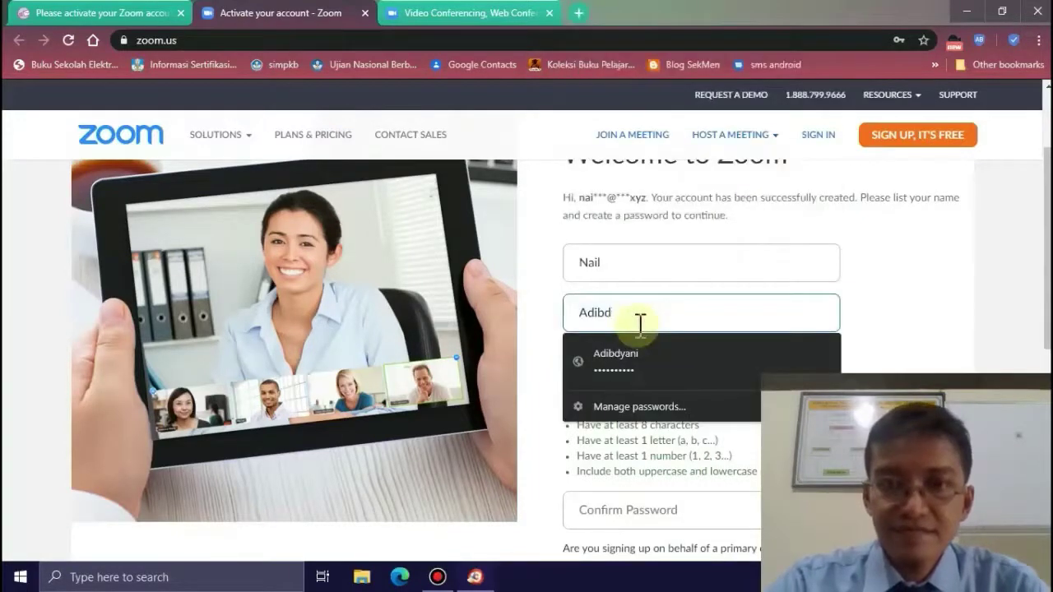
text(uth)
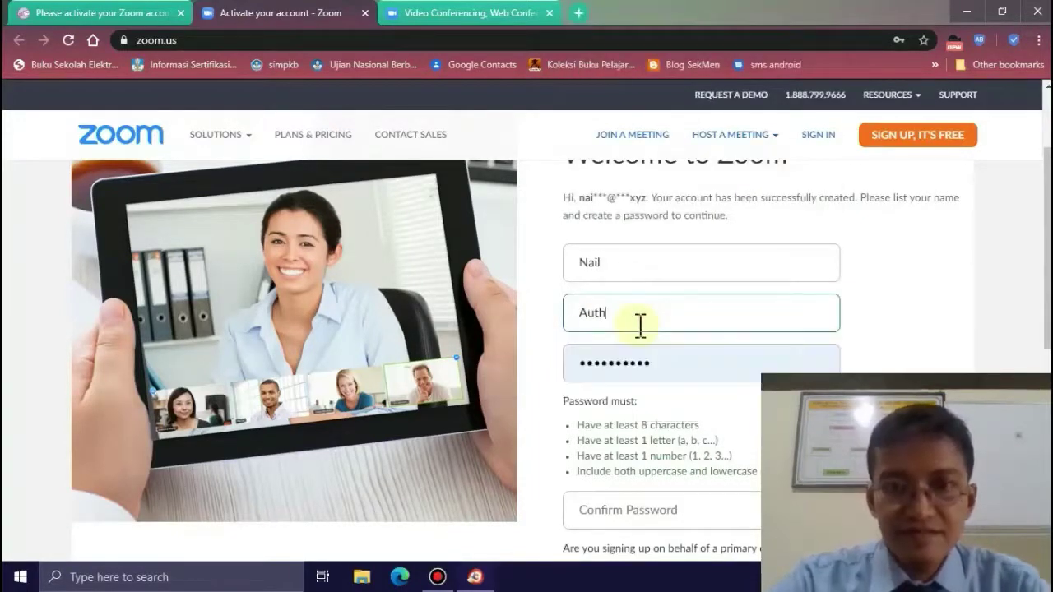
text(or)
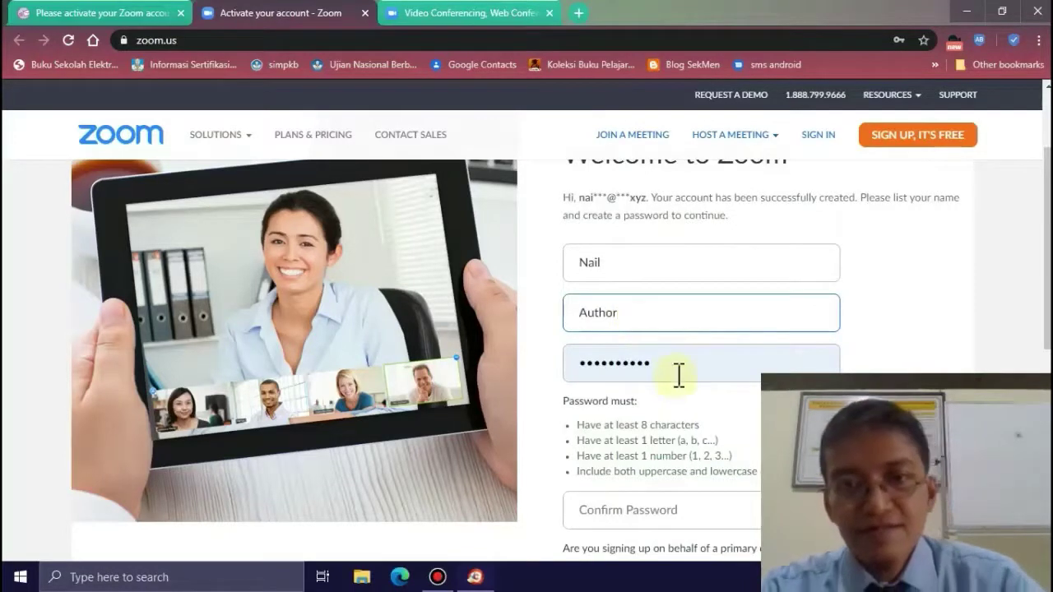
- Replace the autofilled password, confirm it, and answer Yes to the K-12 question
click(679, 375)
double_click(679, 375)
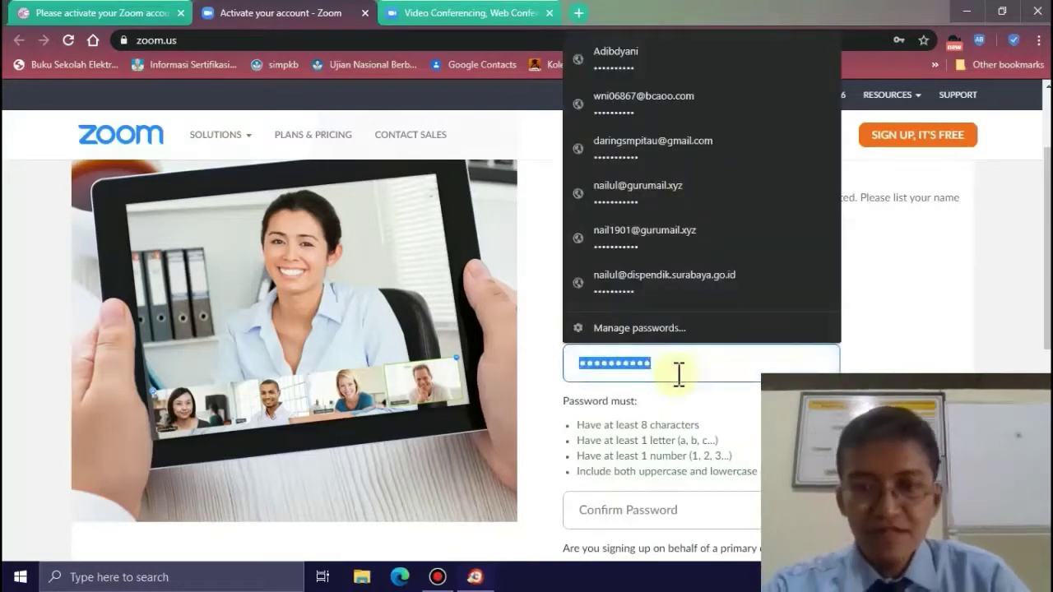
key(BackSpace)
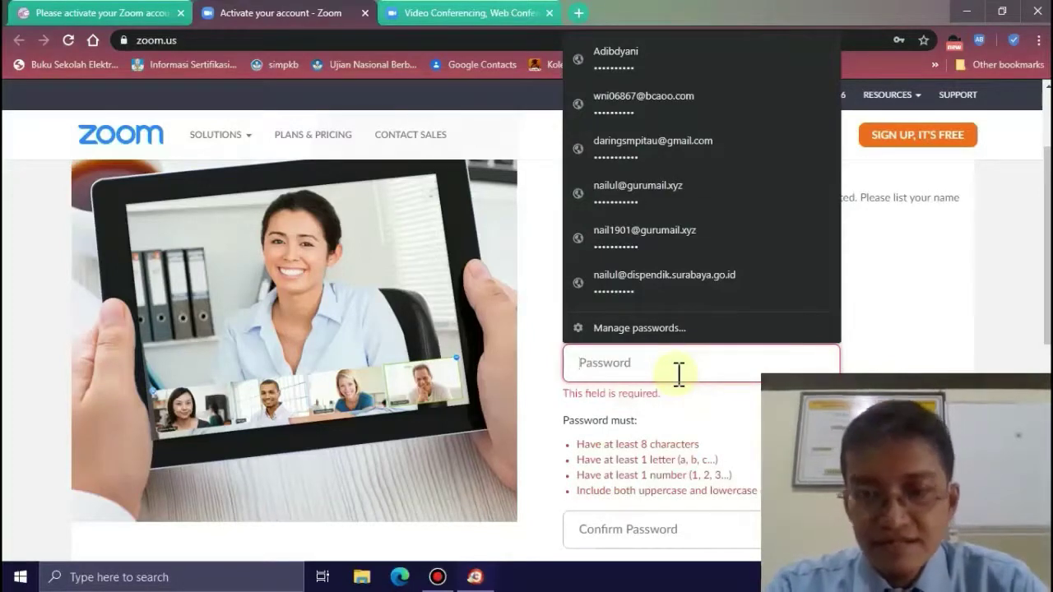
text(Na)
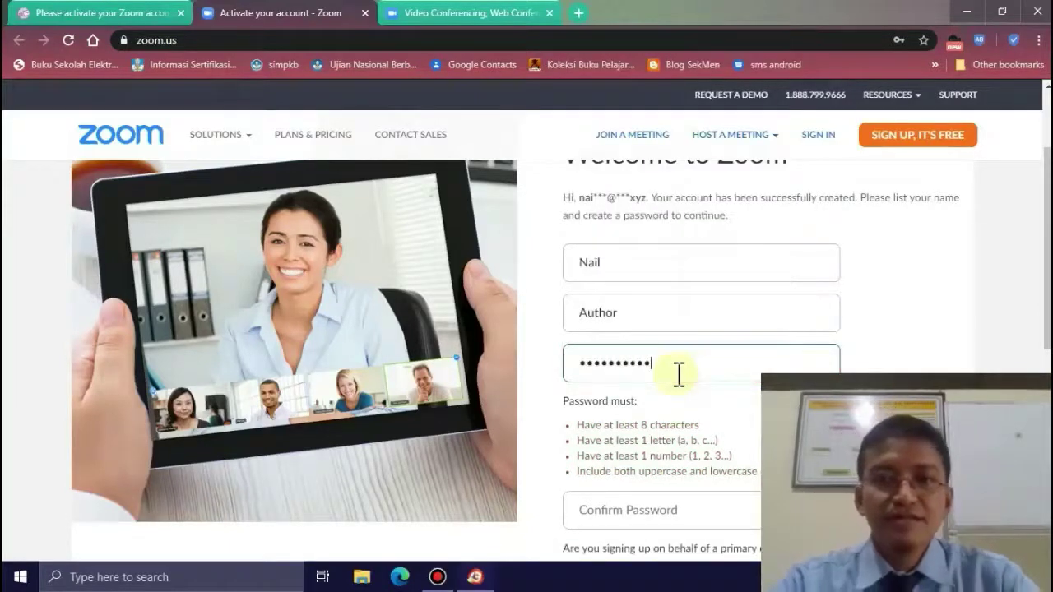
scroll(635, 442, down, 4)
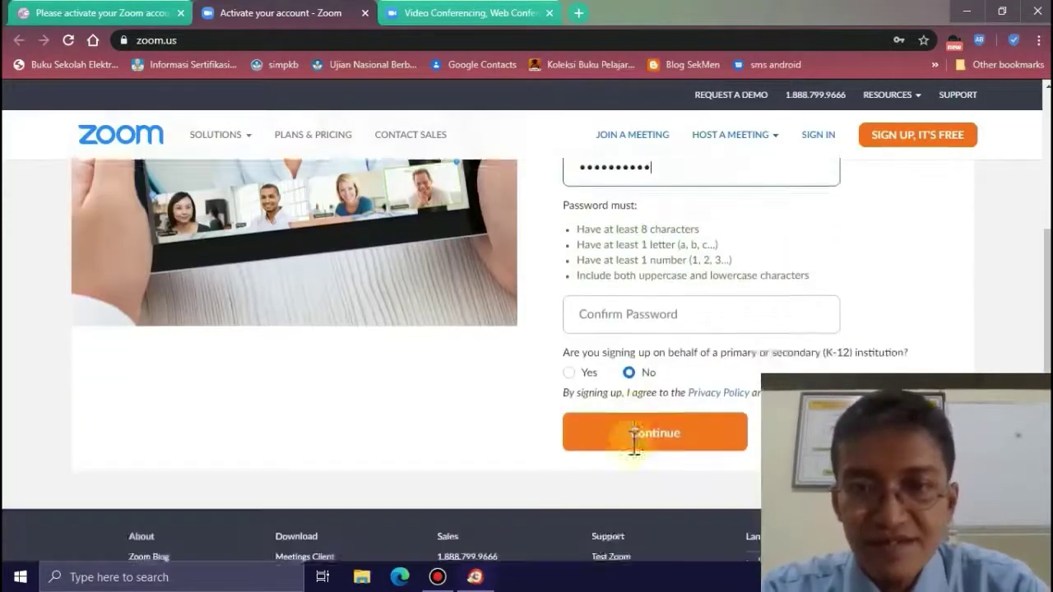
click(660, 234)
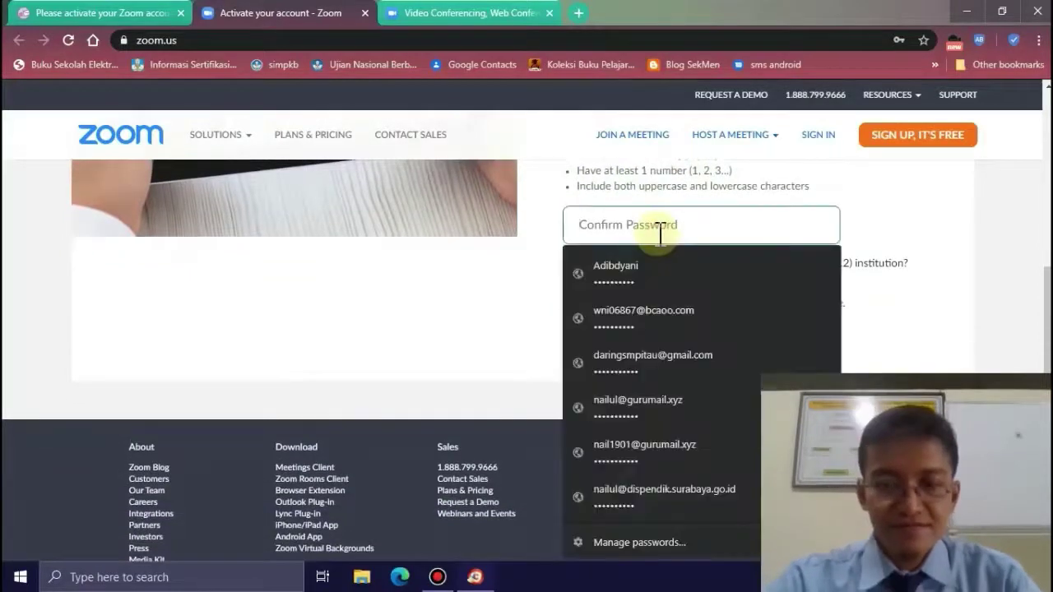
text(N)
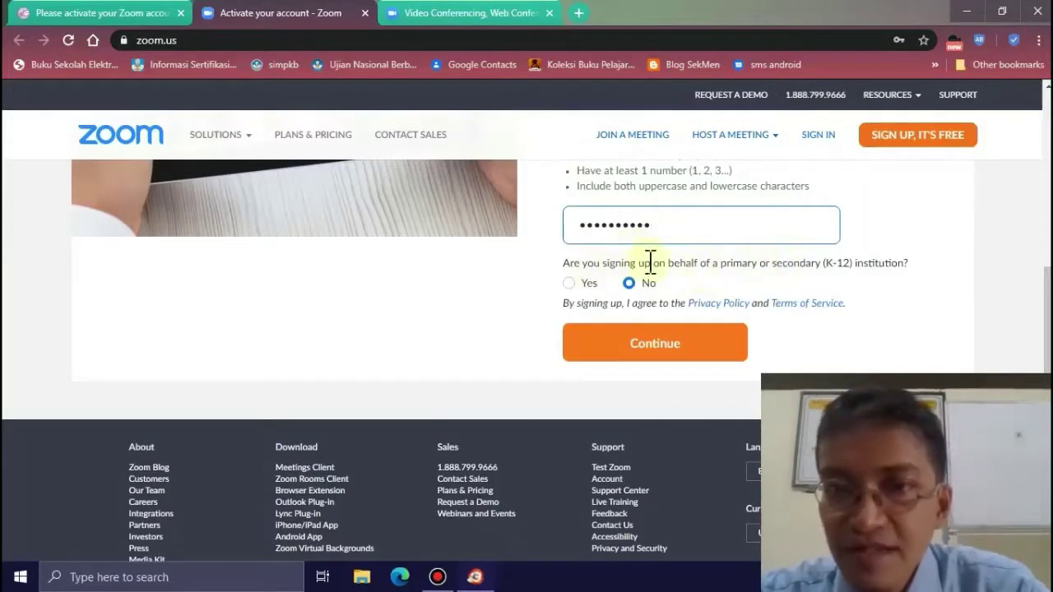
click(571, 284)
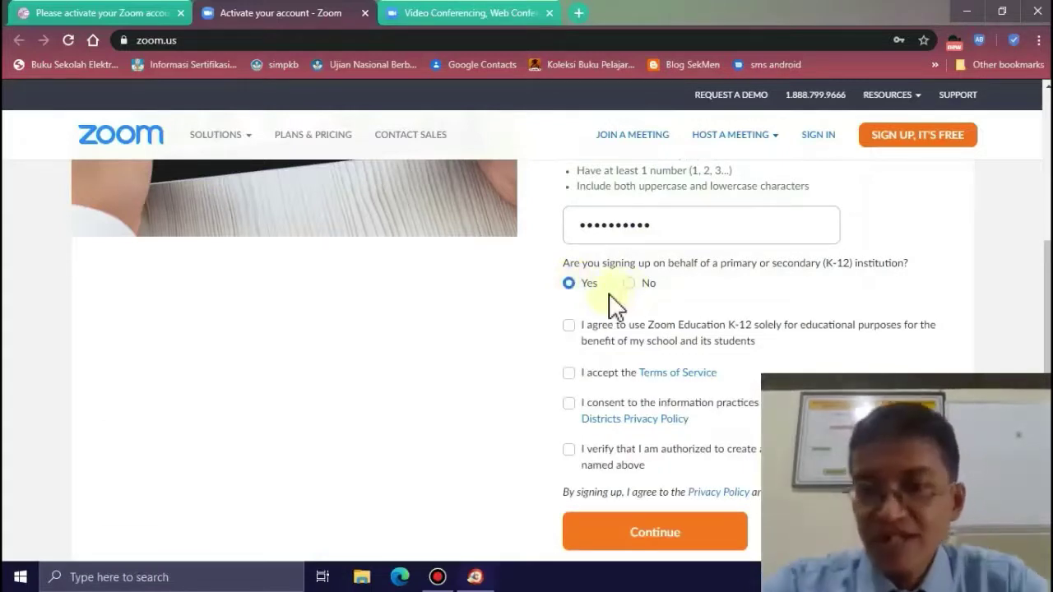
- Accept the Terms of Service and information practices agreements, then submit the account info
click(570, 375)
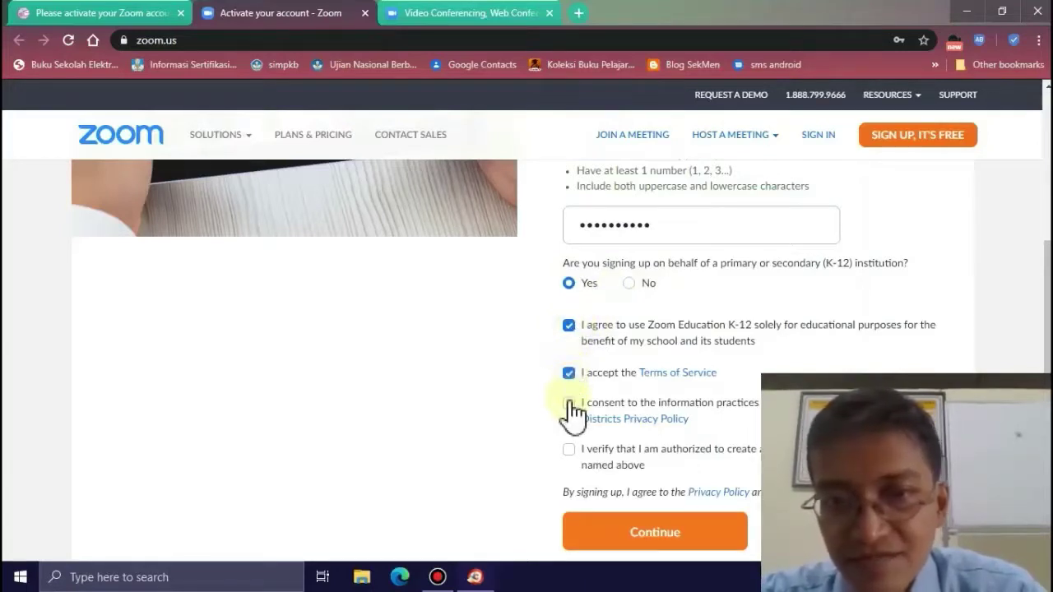
click(569, 405)
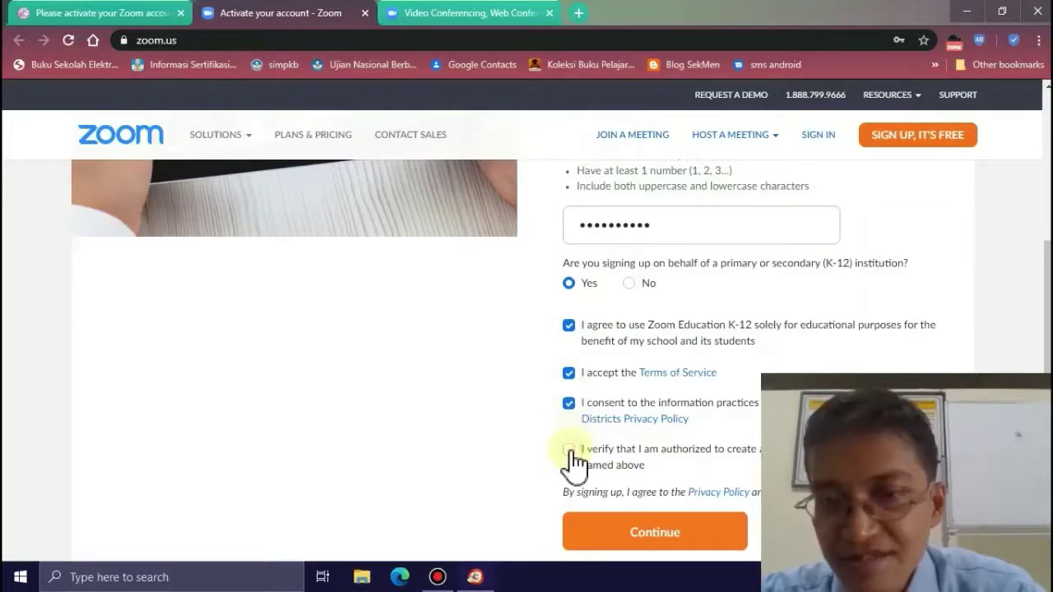
click(645, 531)
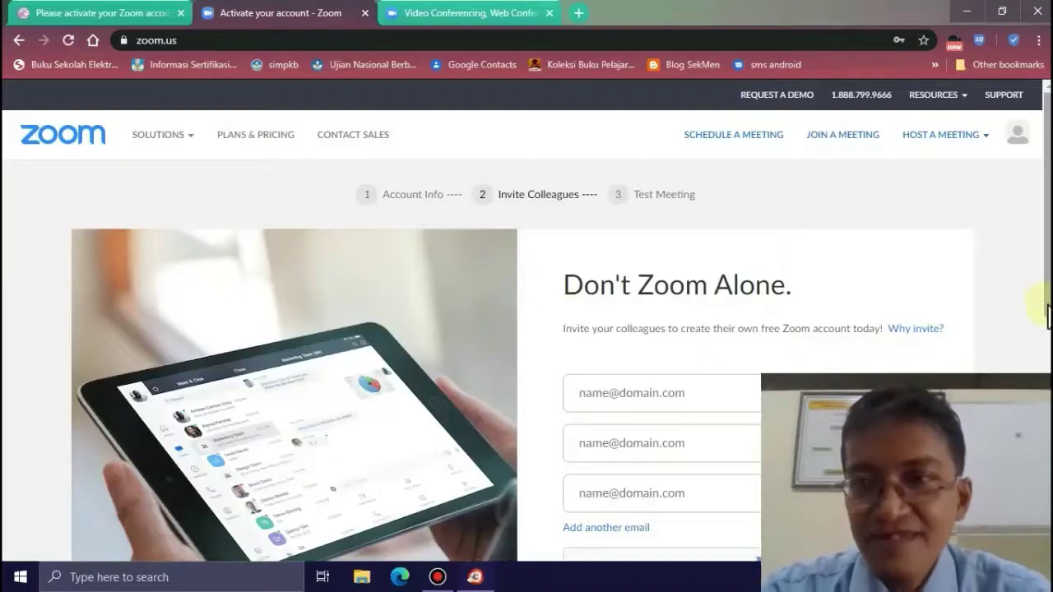
- Skip inviting colleagues and go to My Account from the test-meeting page
click(1047, 317)
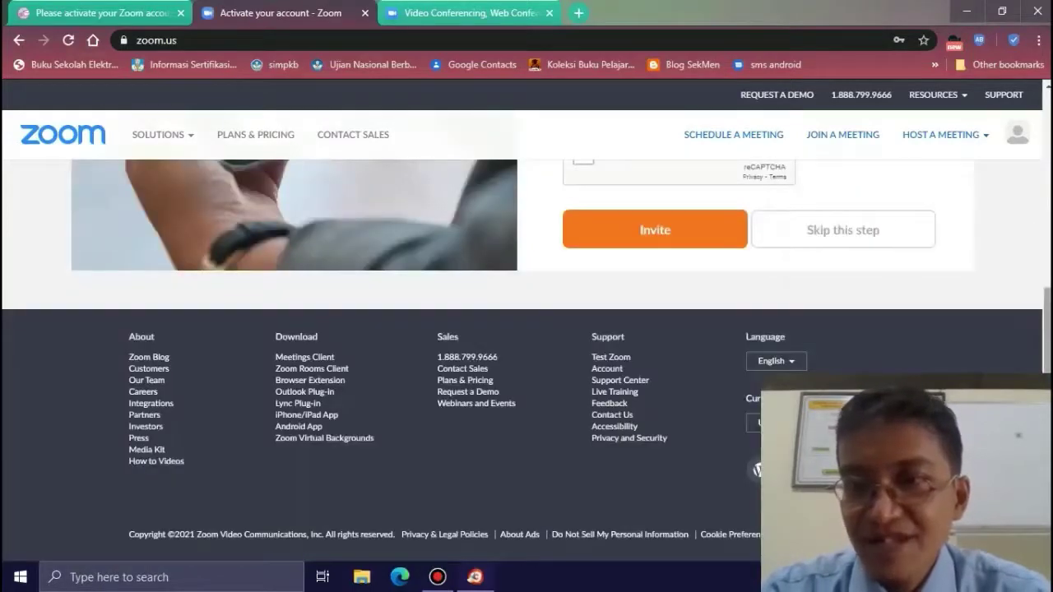
scroll(527, 362, up, 3)
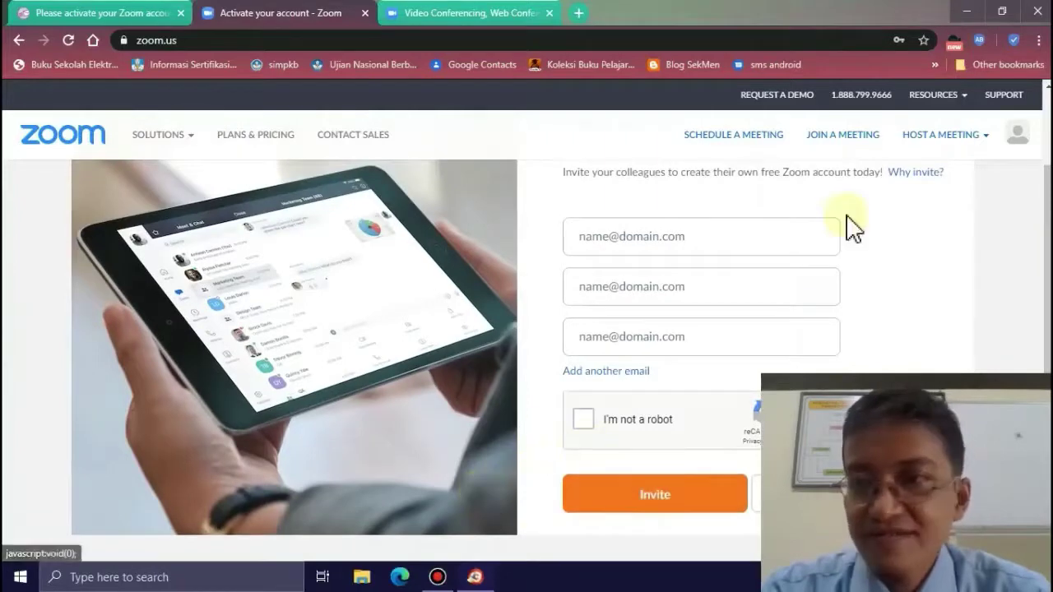
scroll(1047, 272, down, 1)
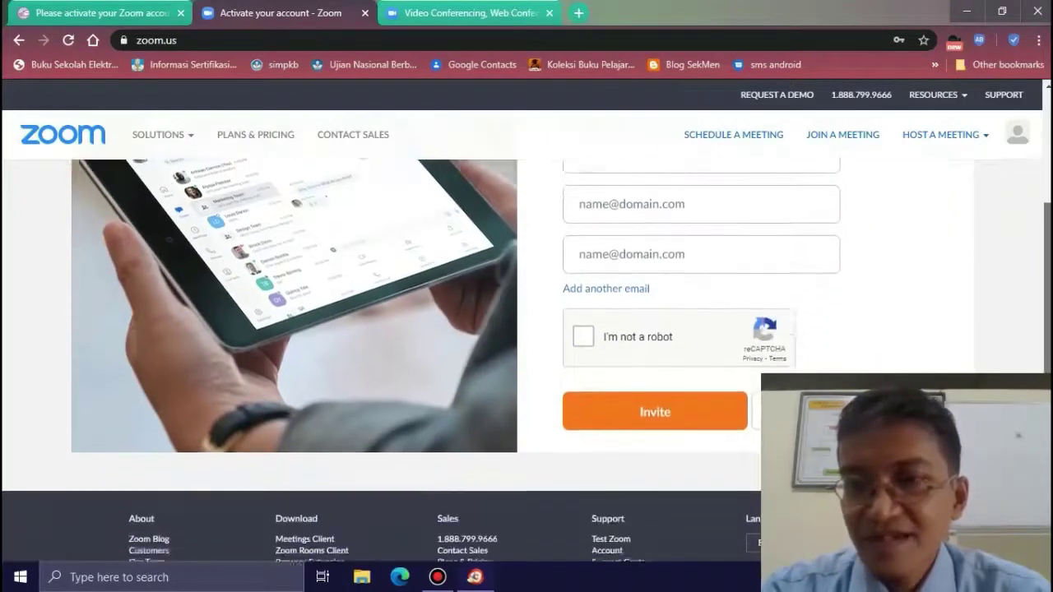
scroll(526, 362, down, 2)
click(839, 267)
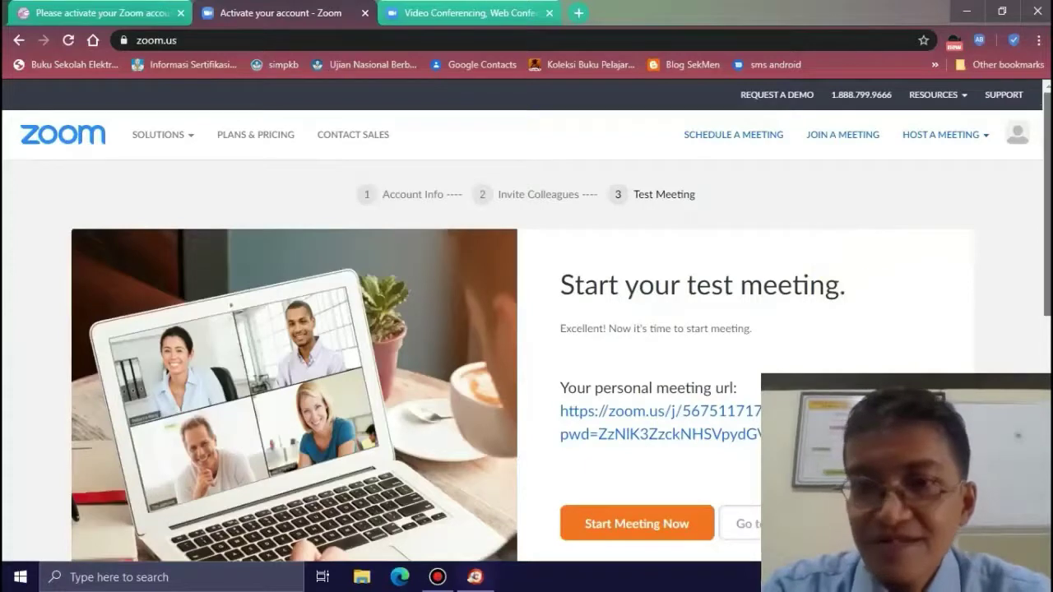
scroll(1045, 247, down, 1)
scroll(742, 341, down, 2)
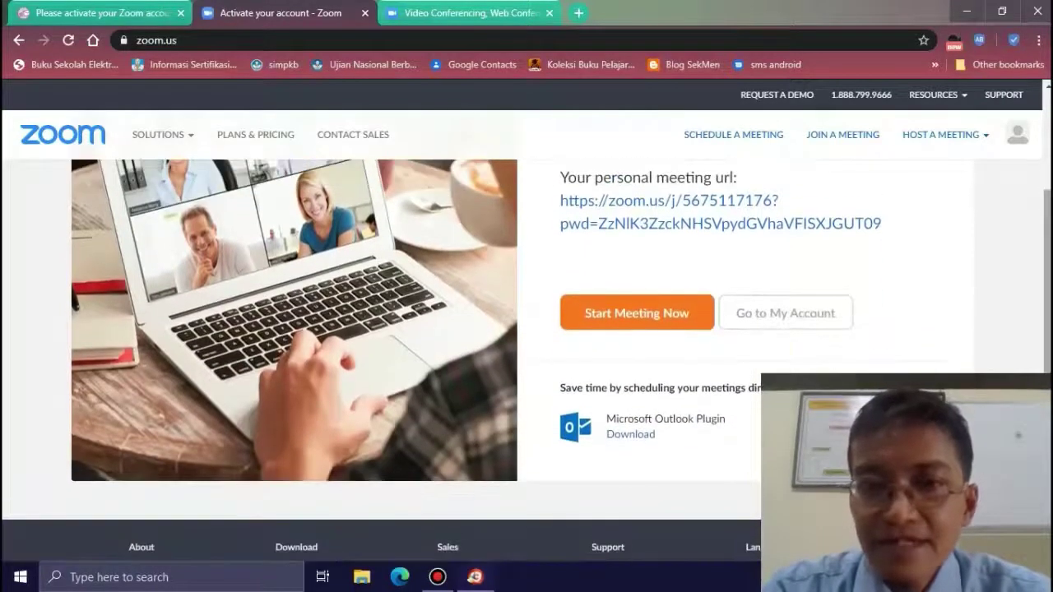
click(757, 315)
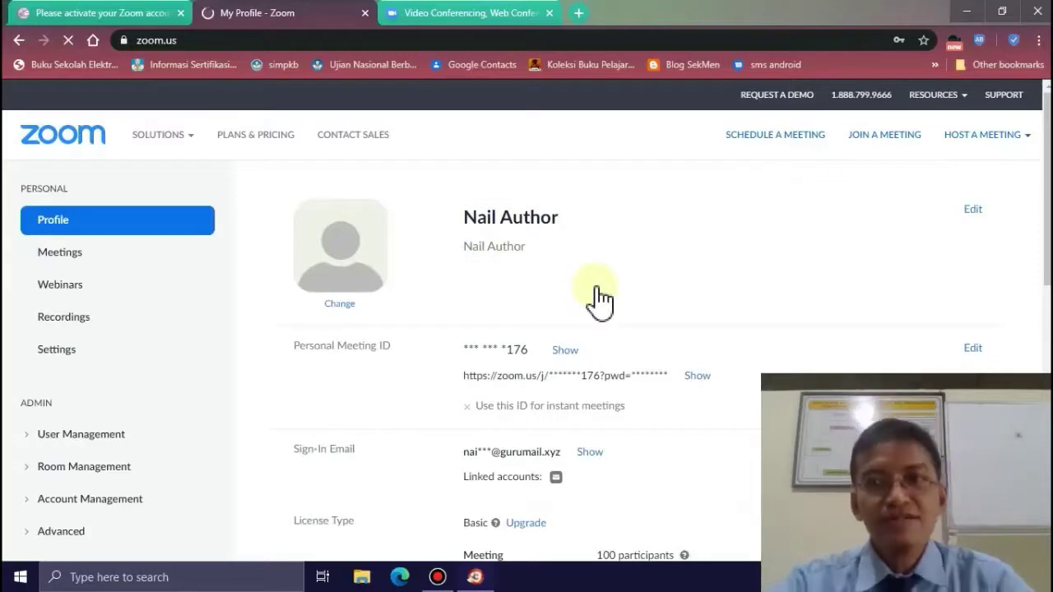
- Open the Change Picture dialog and cancel it without uploading a picture
click(342, 306)
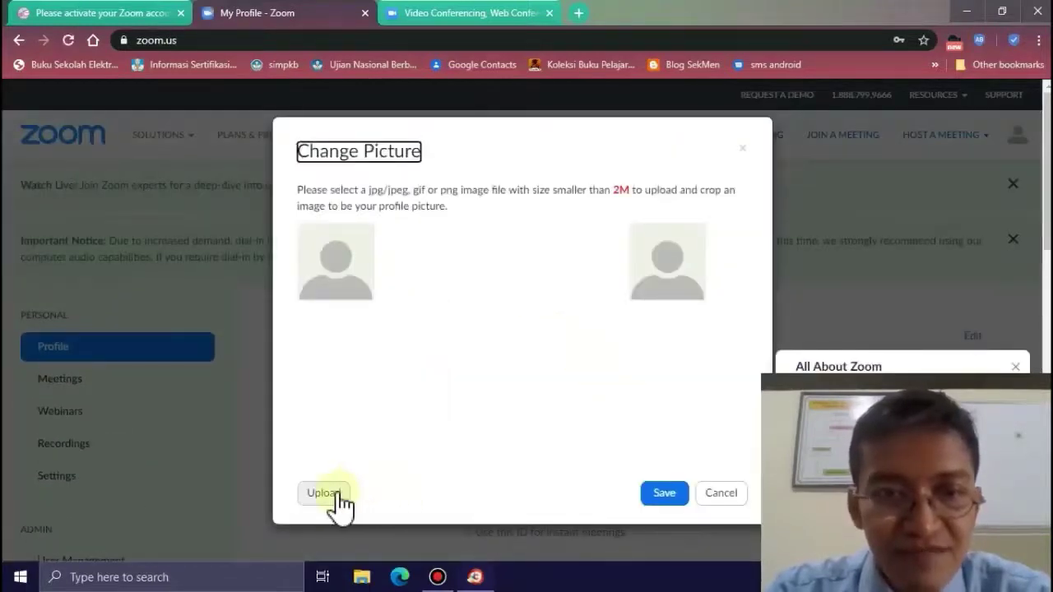
click(720, 497)
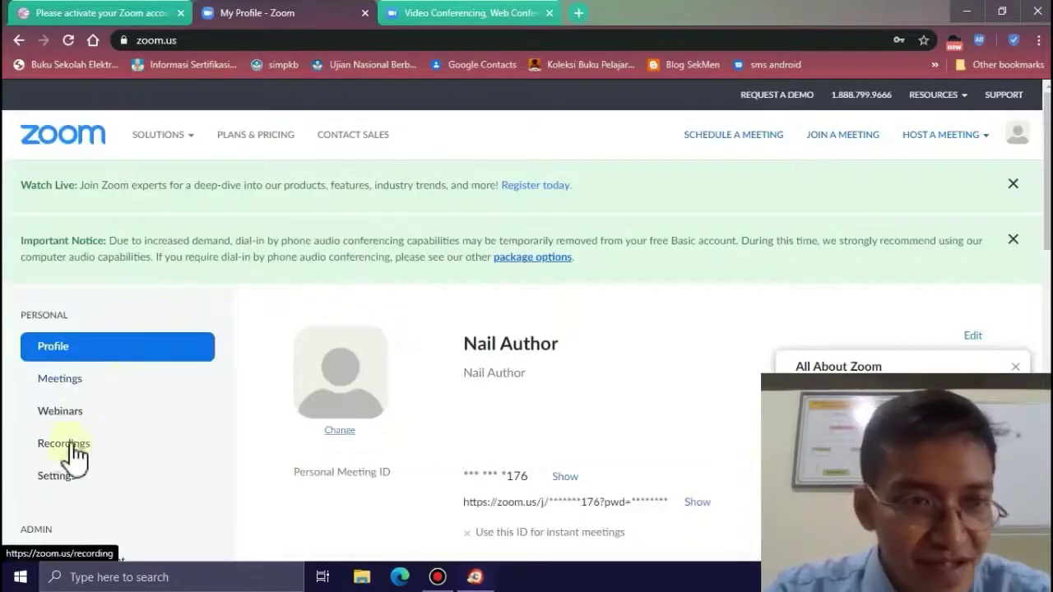
- In meeting Settings, switch the Waiting Room on and then back off
click(58, 482)
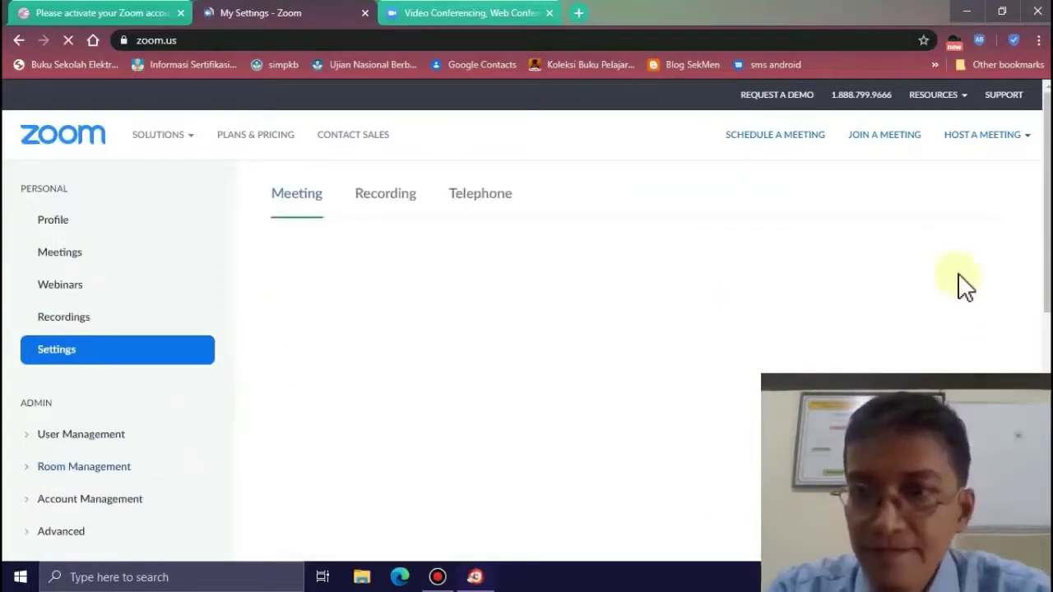
mouse_move(1048, 243)
mouse_down()
mouse_move(1048, 262)
mouse_move(1049, 229)
mouse_up()
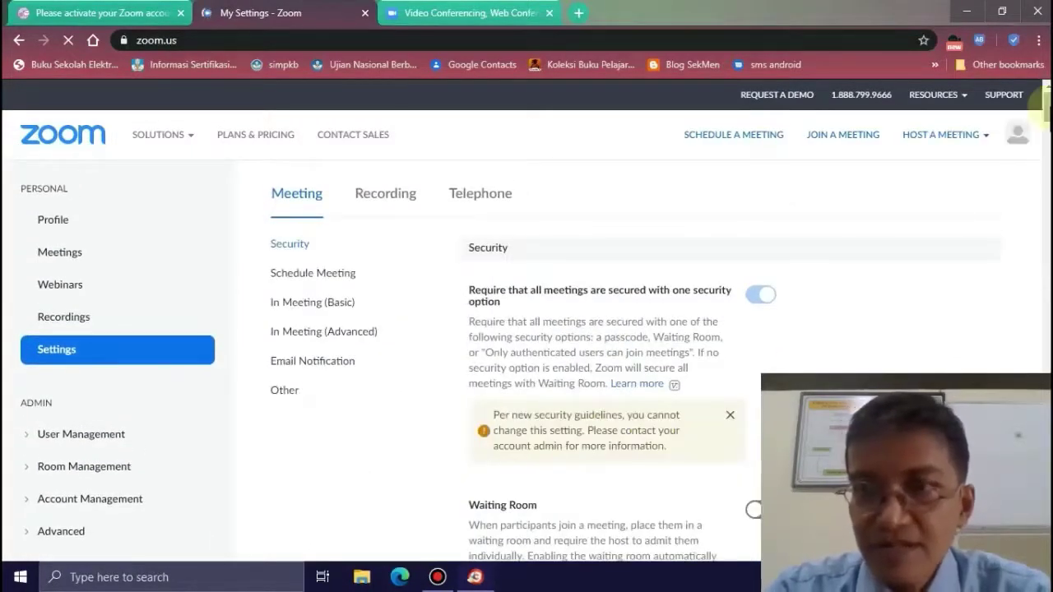
scroll(1041, 99, down, 3)
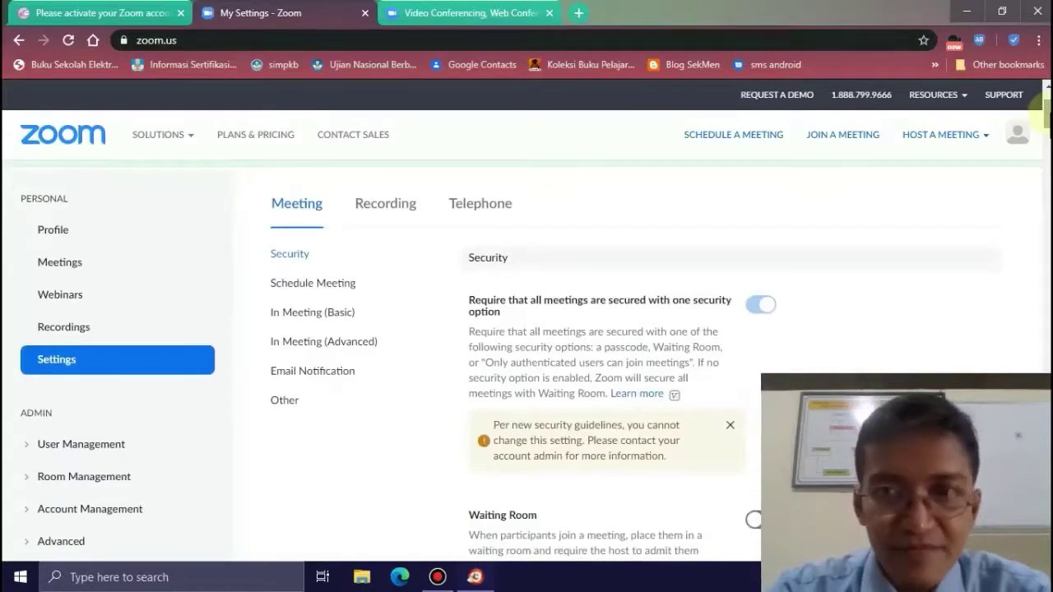
scroll(1045, 107, down, 3)
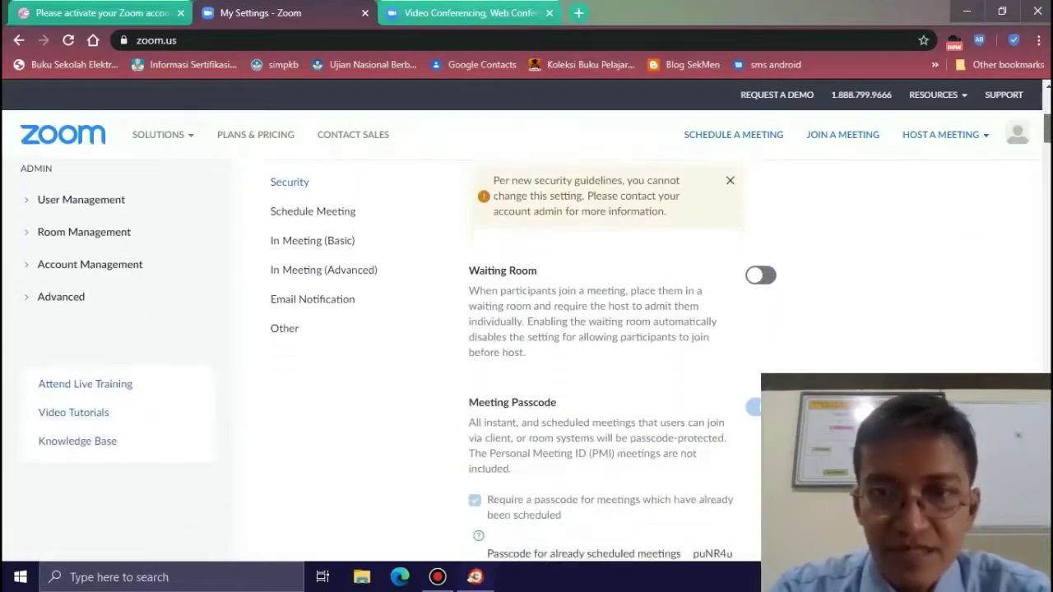
click(765, 282)
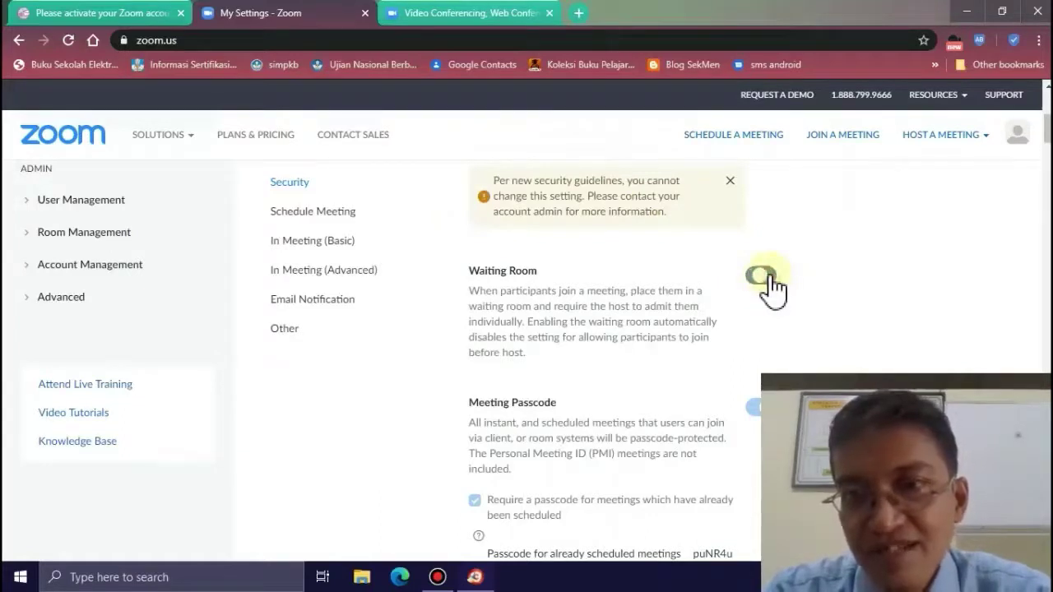
click(761, 280)
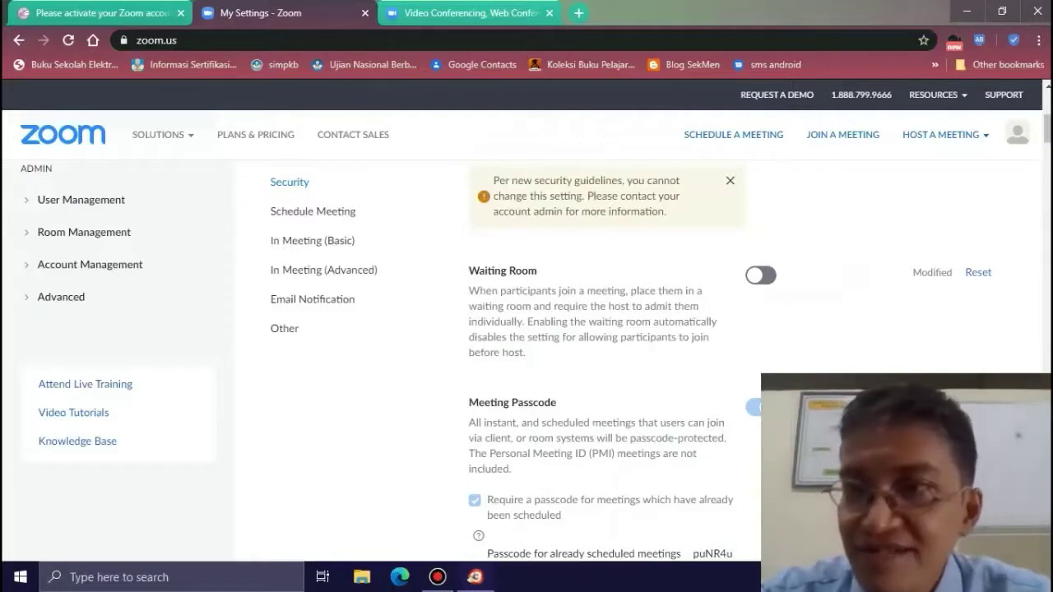
scroll(1043, 132, down, 1)
scroll(1043, 136, down, 4)
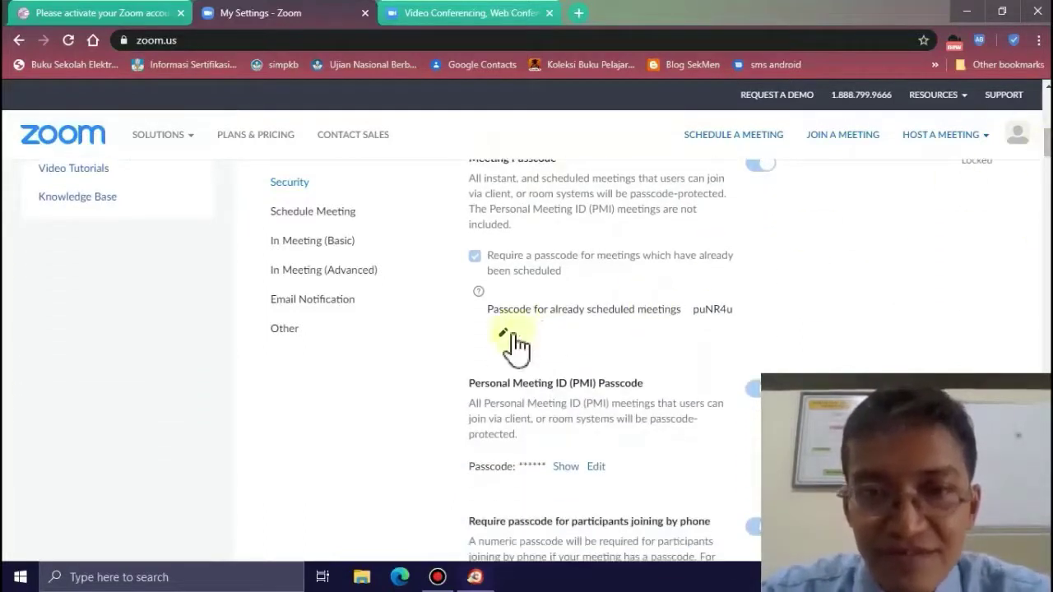
- Set and save a new passcode for already-scheduled meetings
click(503, 333)
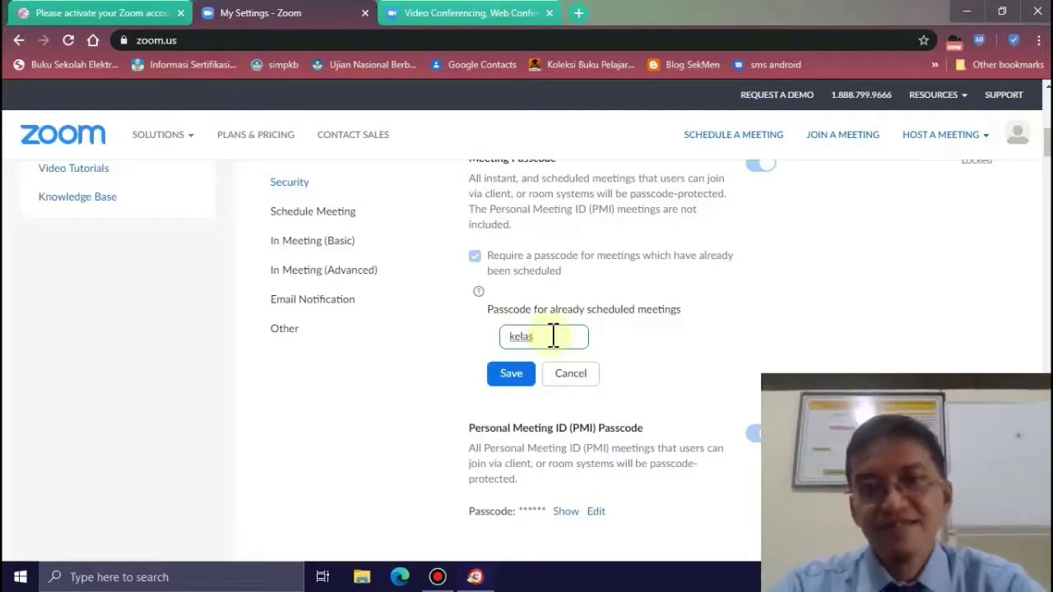
click(518, 372)
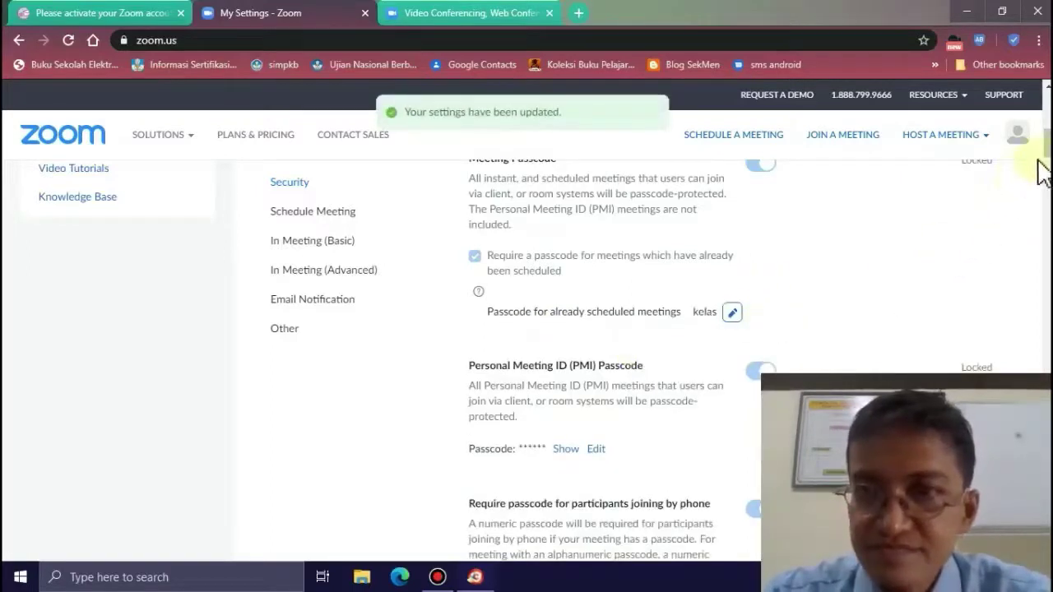
scroll(1041, 173, down, 1)
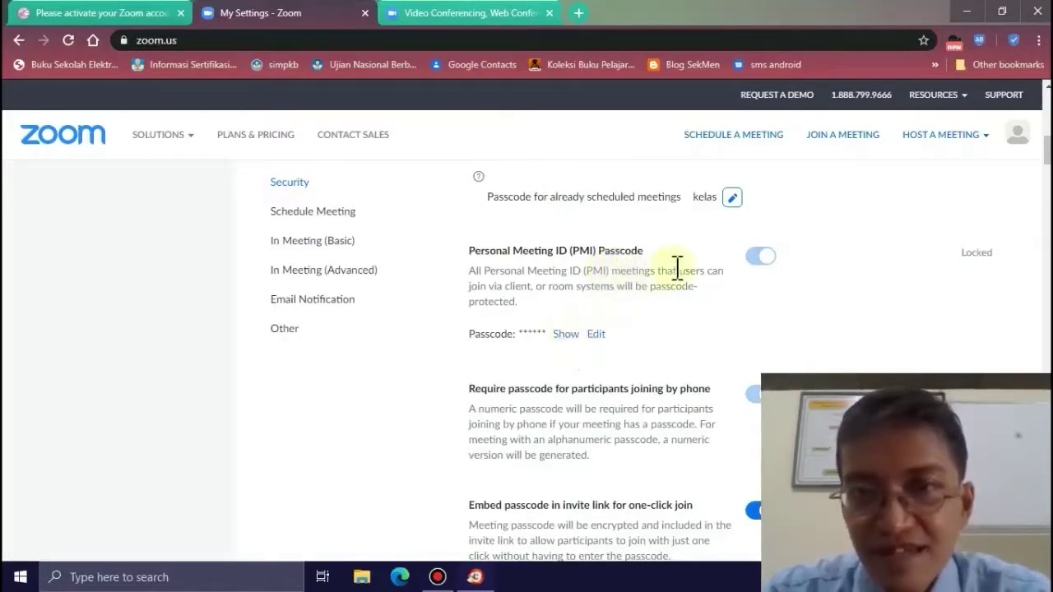
- Replace the Personal Meeting ID passcode with a new one and save it
click(596, 335)
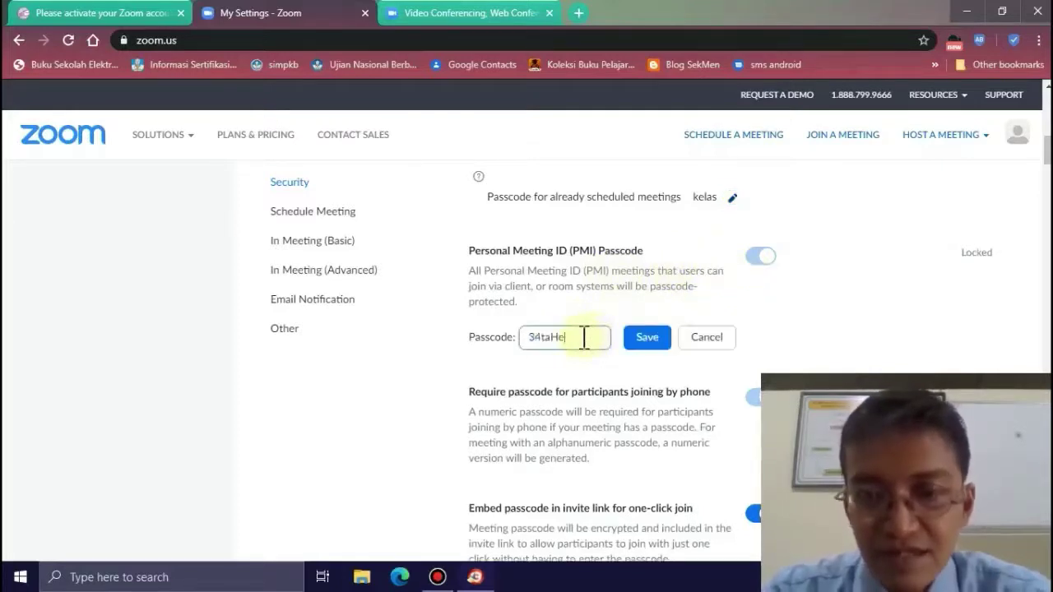
key(BackSpace)
key(BackSpace)
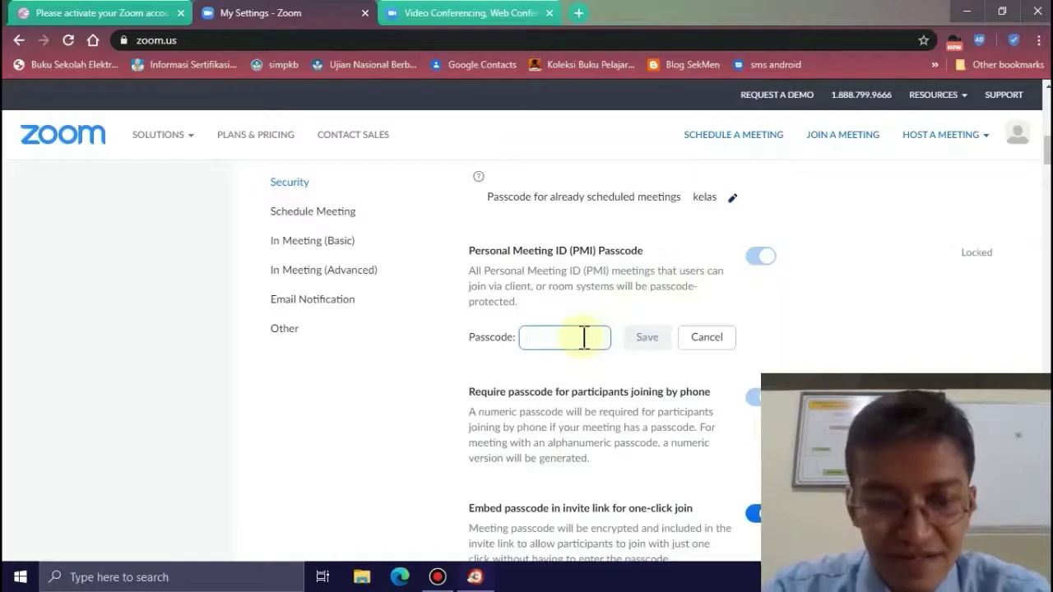
text(kelas)
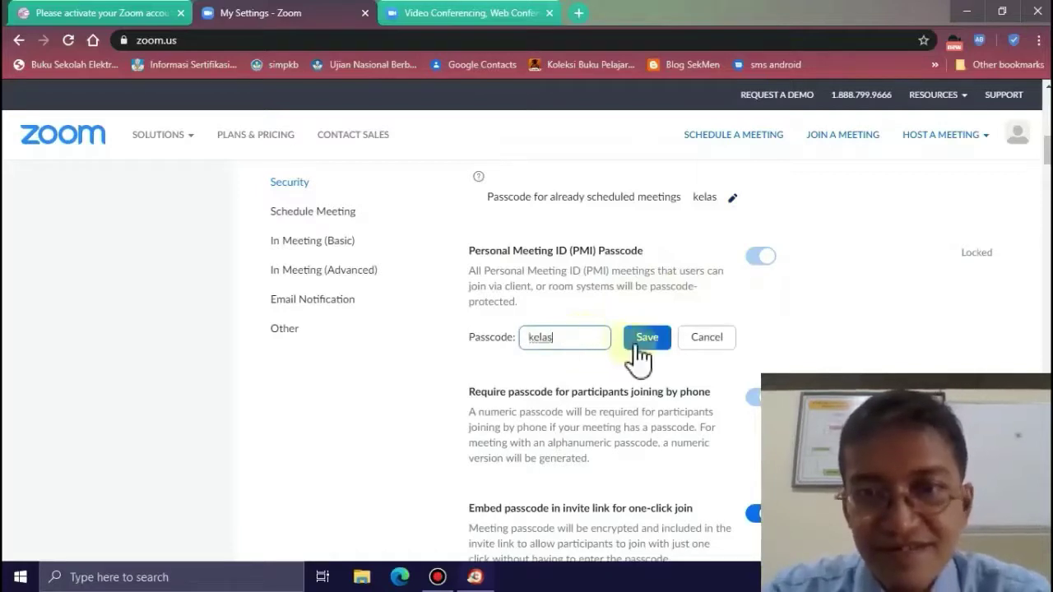
click(637, 344)
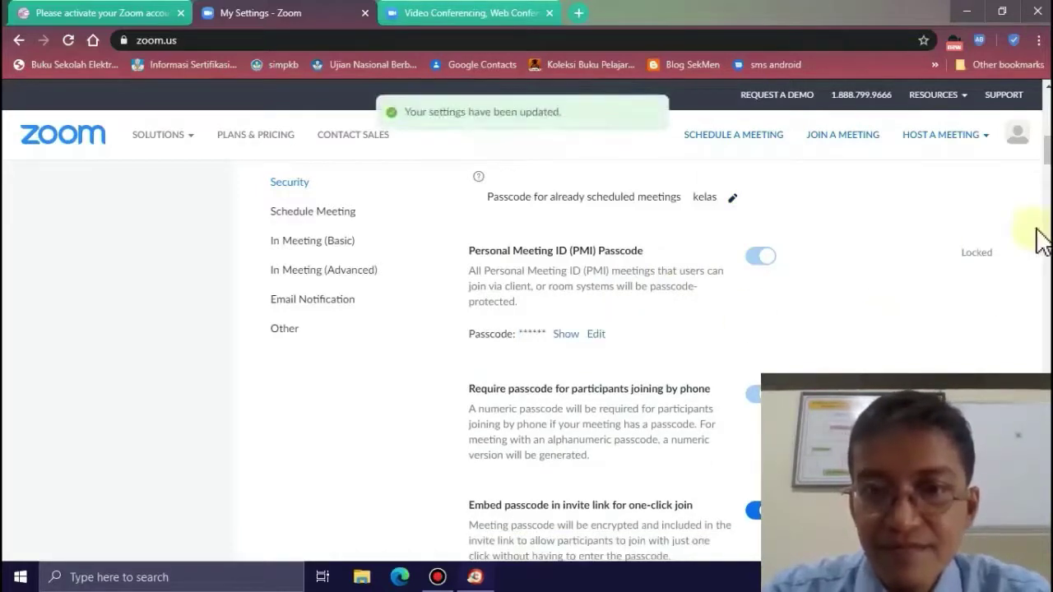
scroll(1047, 169, down, 4)
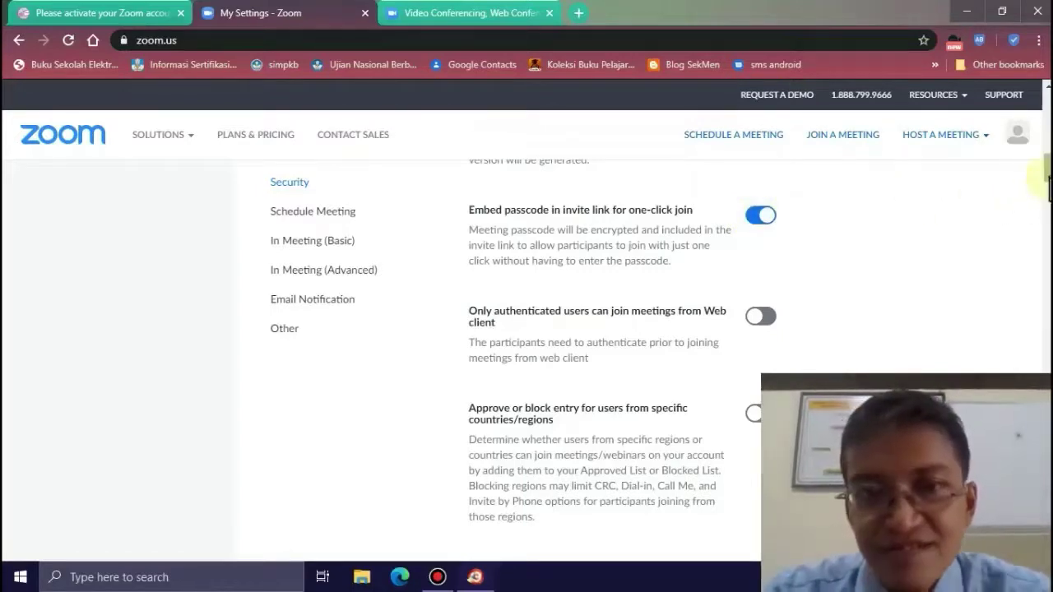
drag(1047, 187, 1047, 221)
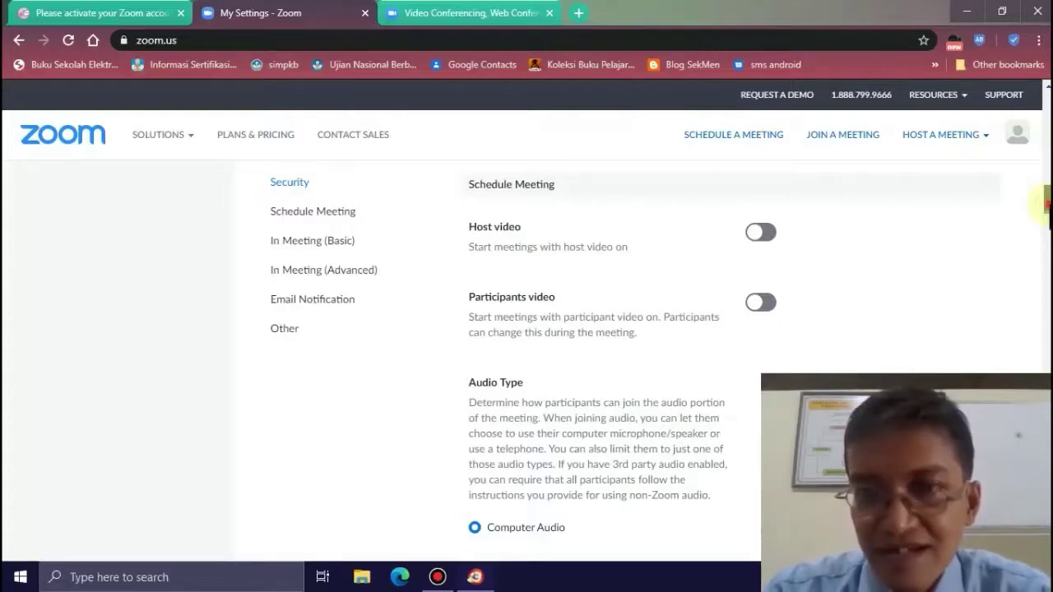
drag(1045, 206, 1046, 219)
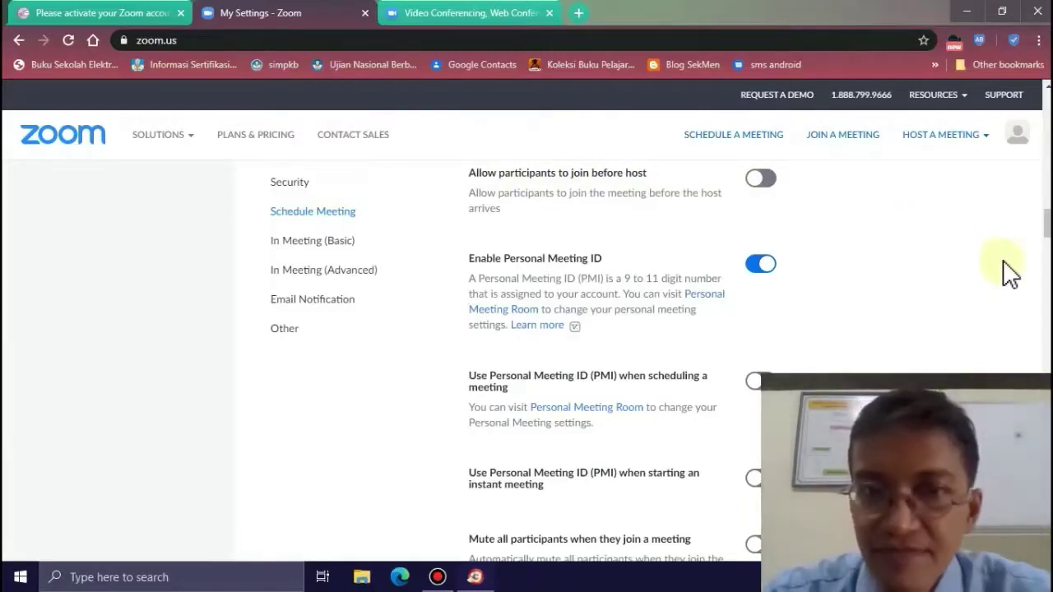
- Enable using the Personal Meeting ID when scheduling meetings
scroll(1043, 231, down, 1)
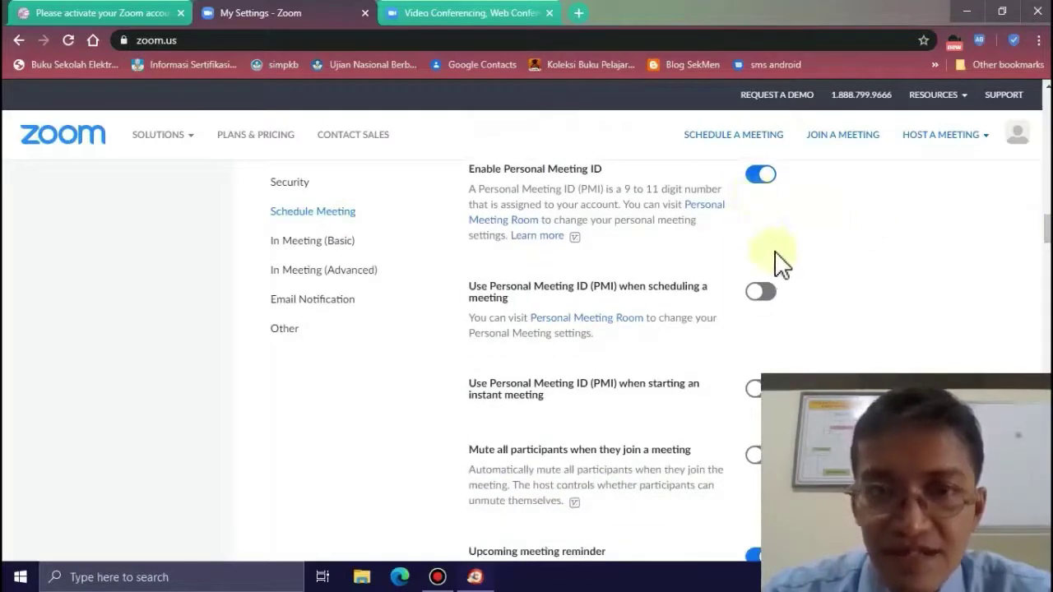
drag(1042, 236, 1040, 240)
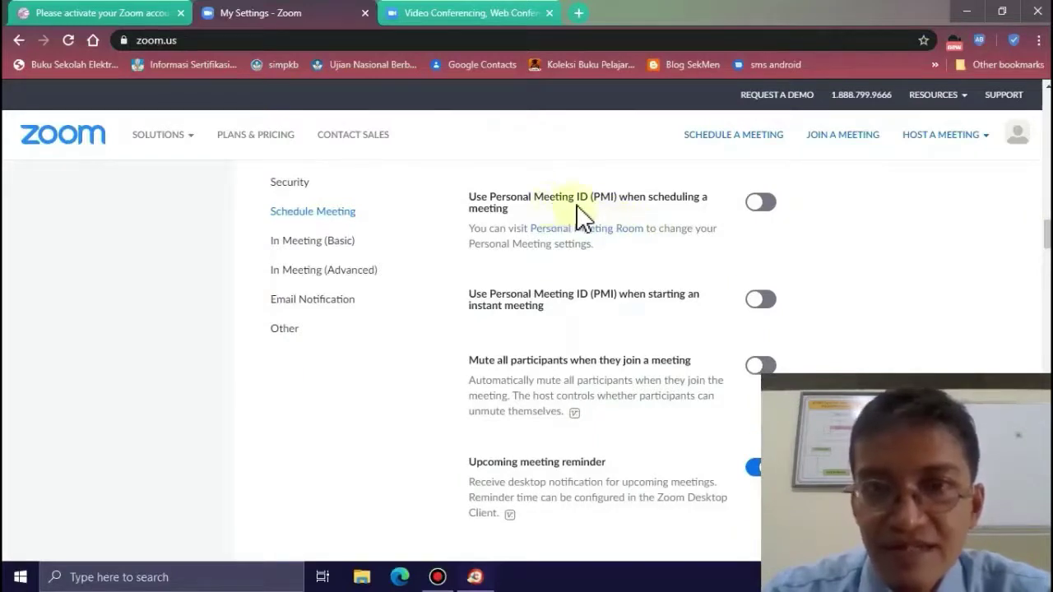
click(760, 205)
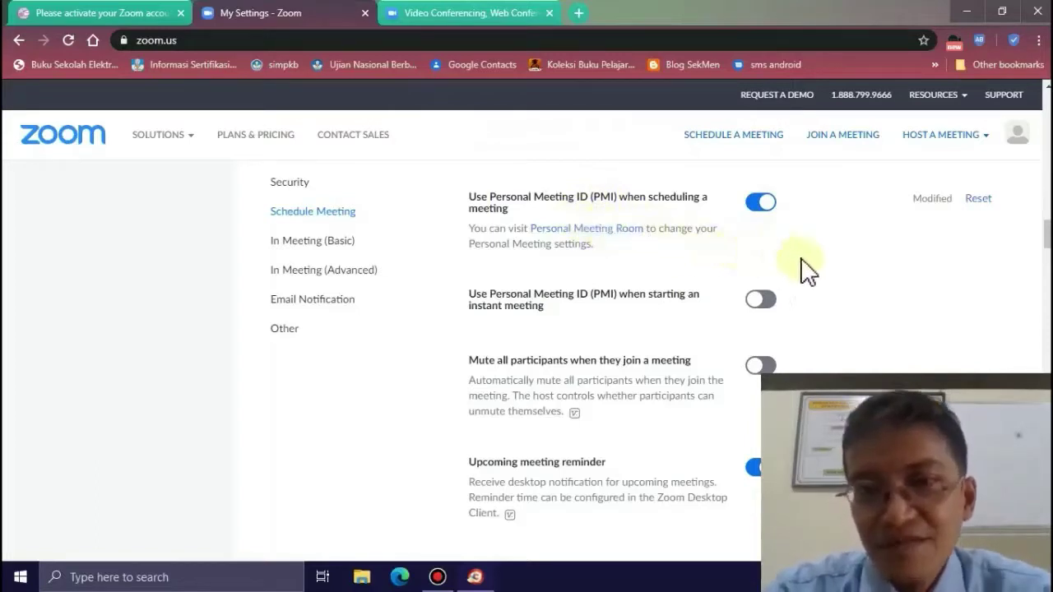
- Mute all participants upon joining and switch off the upcoming meeting reminder
scroll(1044, 237, down, 1)
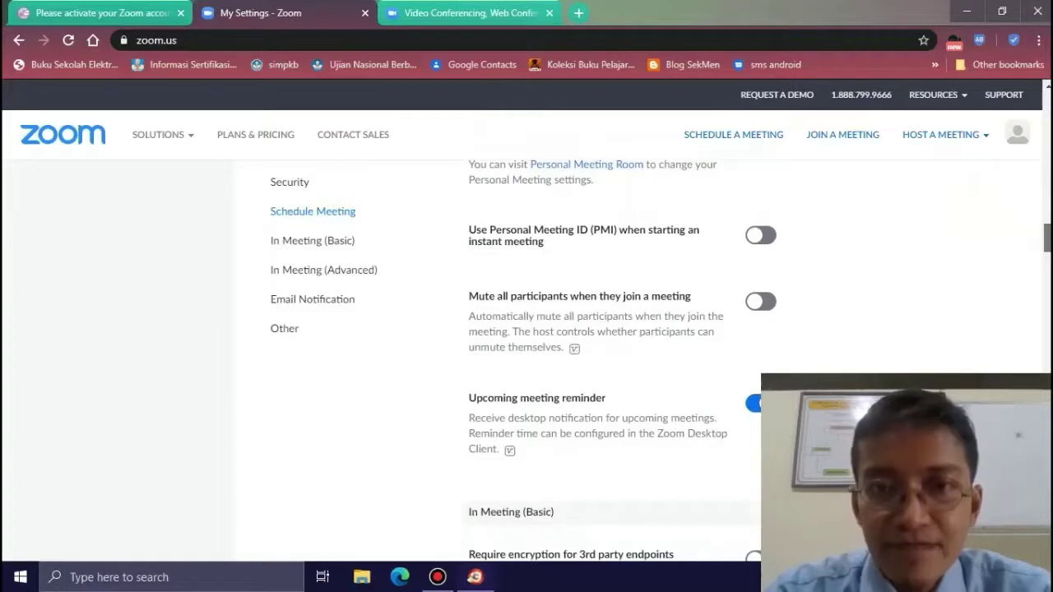
scroll(1044, 239, down, 1)
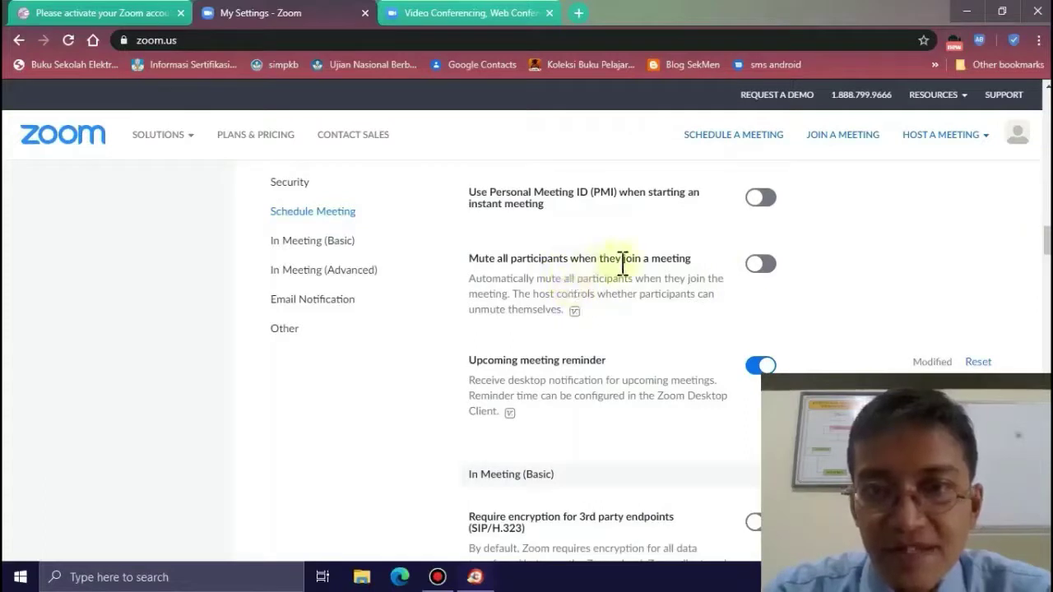
click(763, 264)
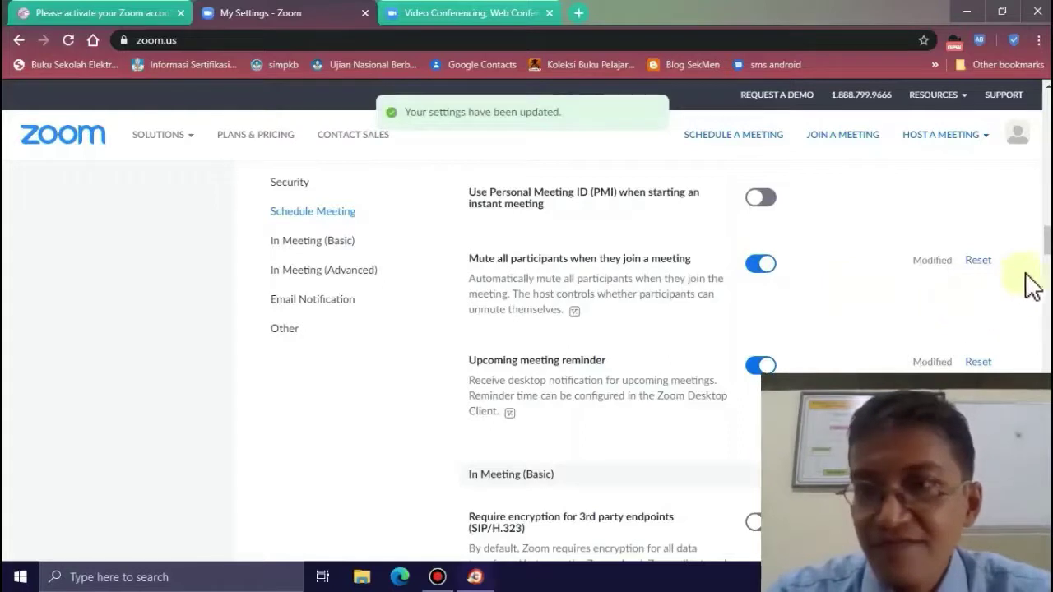
scroll(1043, 243, down, 2)
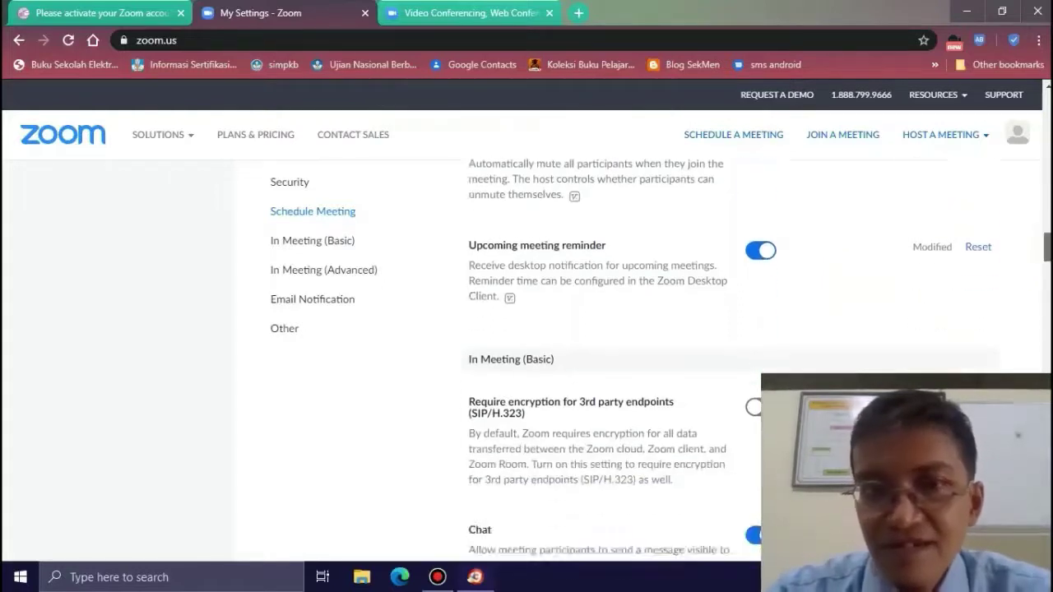
click(762, 260)
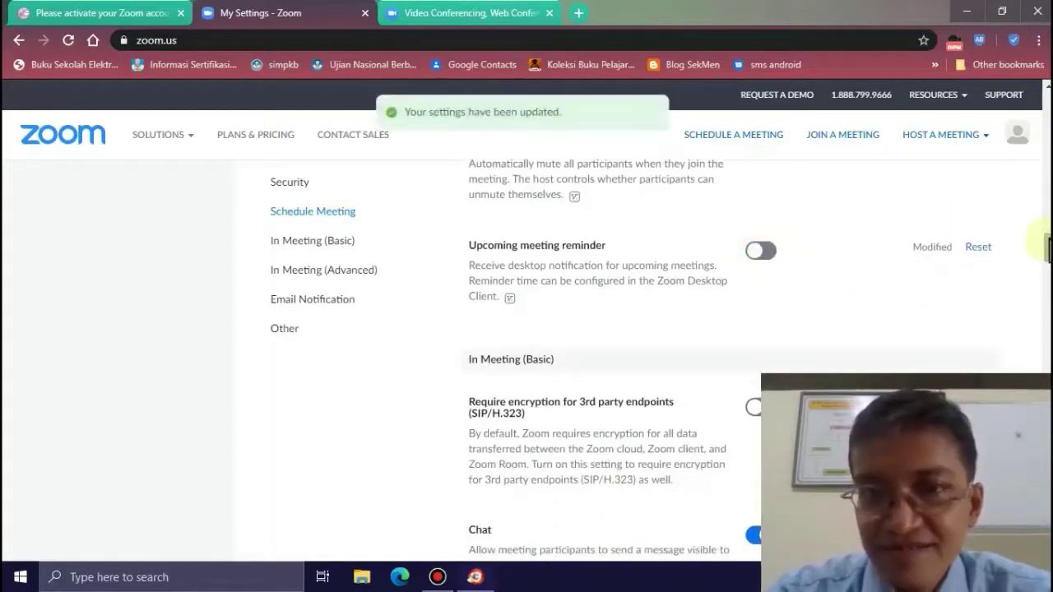
scroll(1044, 243, down, 3)
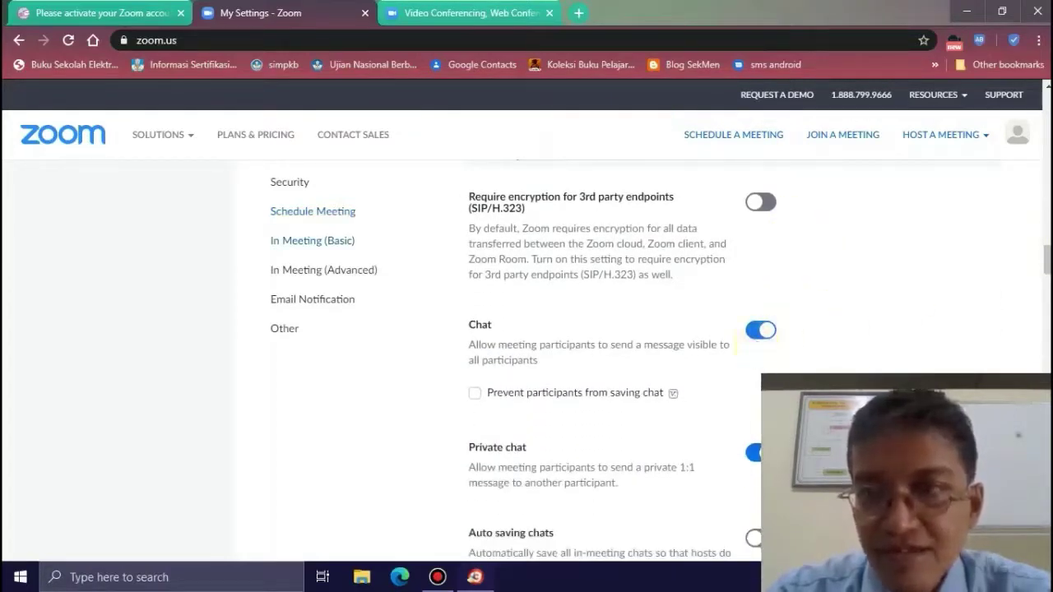
- Turn on auto saving of meeting chats
scroll(1045, 263, down, 2)
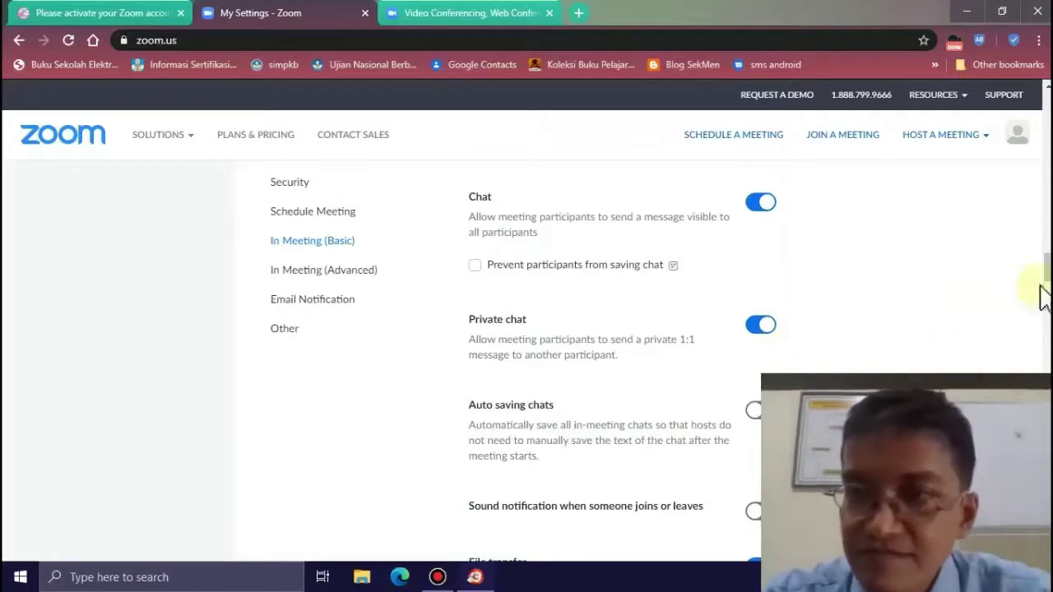
drag(1047, 270, 1047, 280)
click(774, 260)
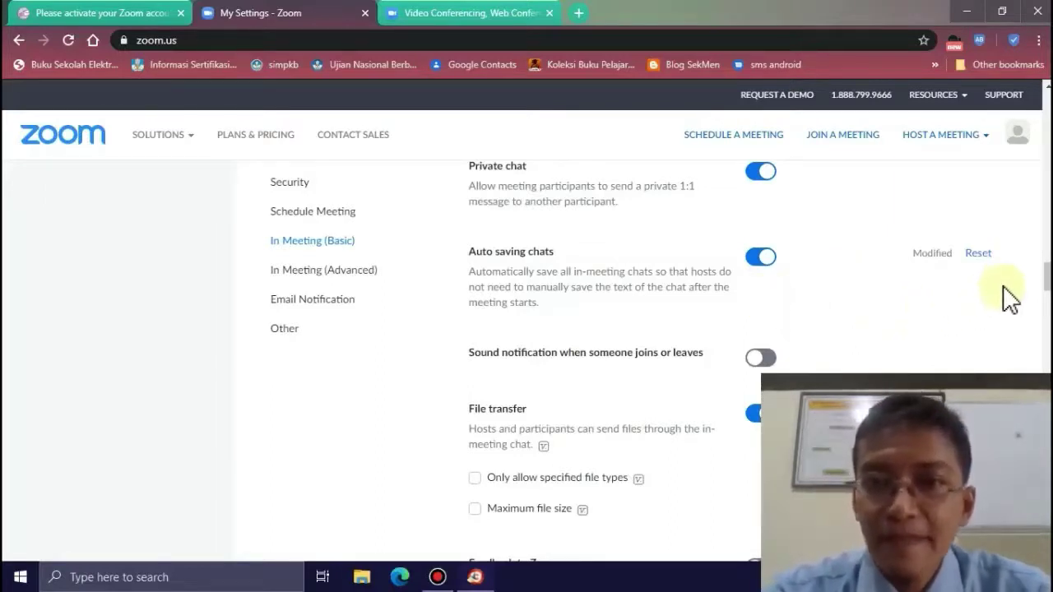
- Enable the join/leave sound notification for host and co-hosts only, and save
scroll(1041, 275, down, 3)
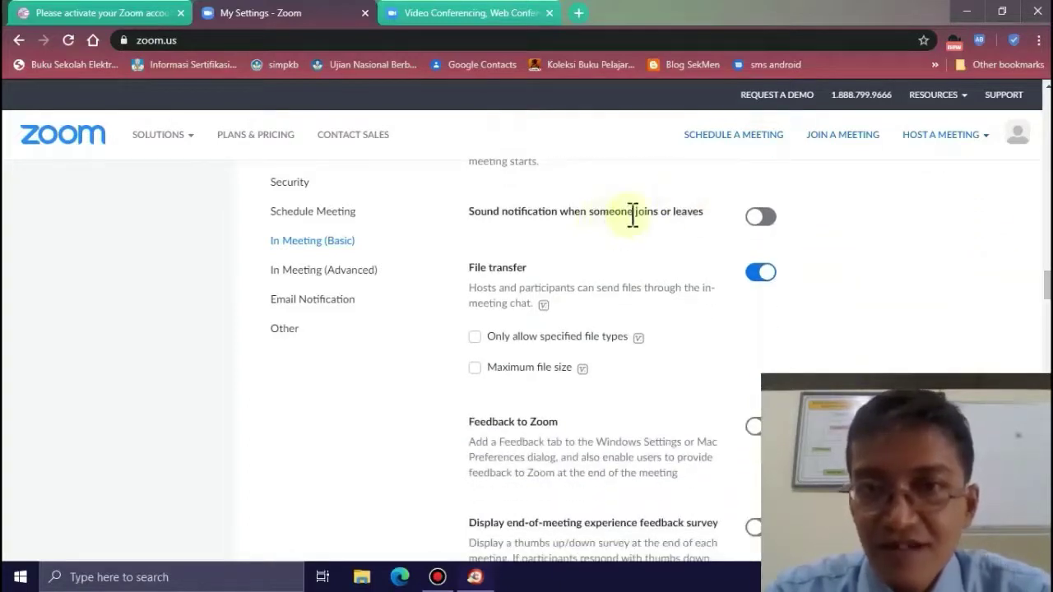
click(762, 221)
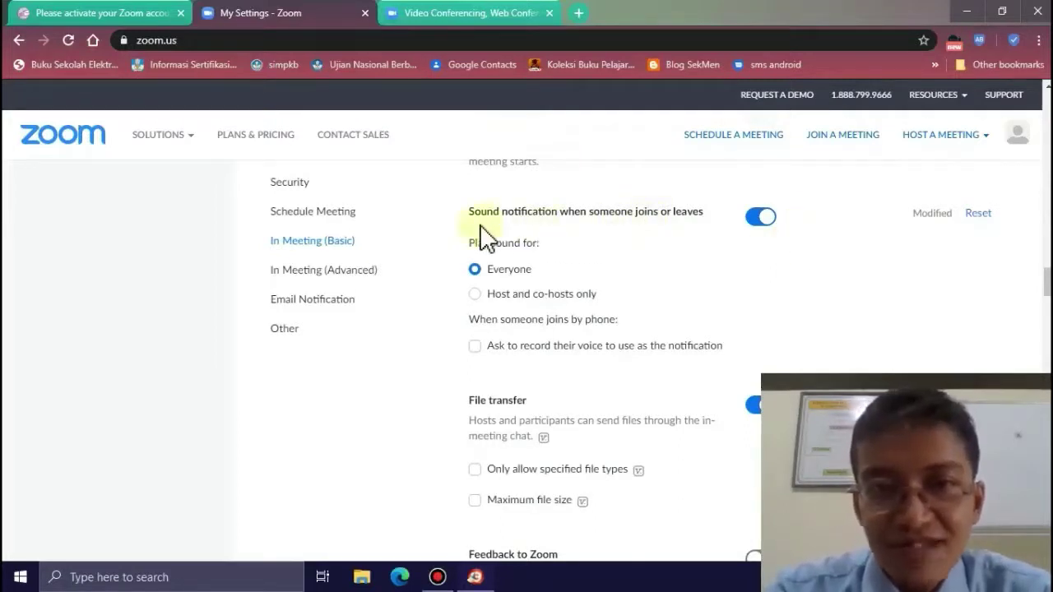
click(475, 296)
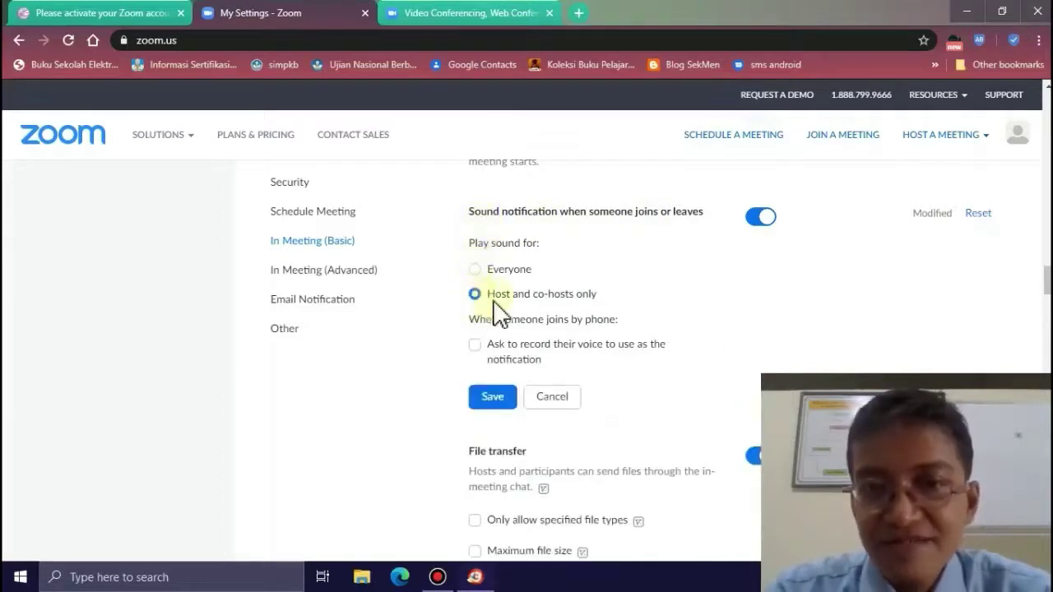
click(490, 404)
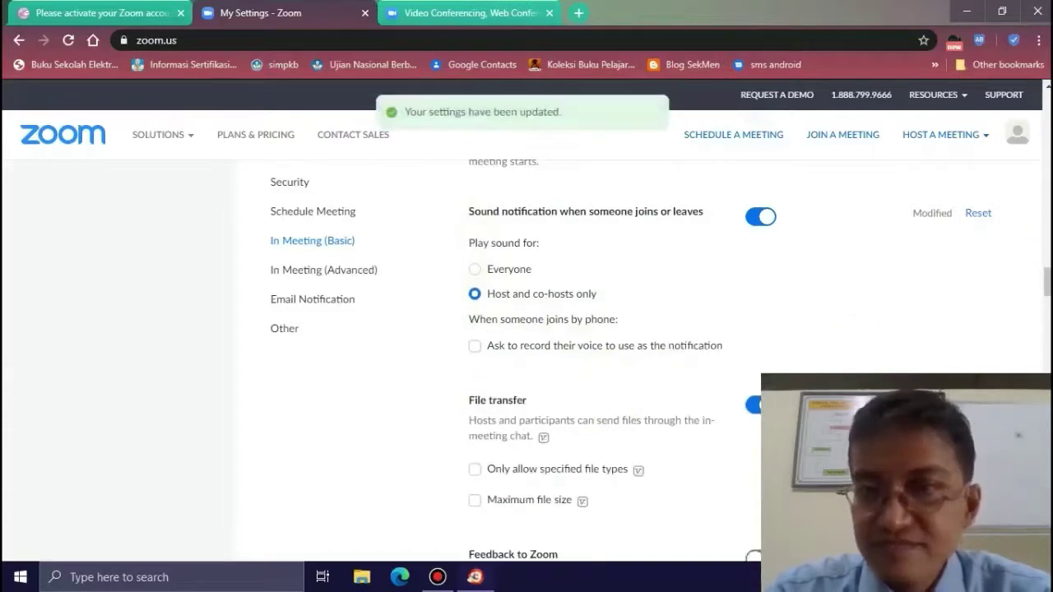
scroll(576, 370, down, 3)
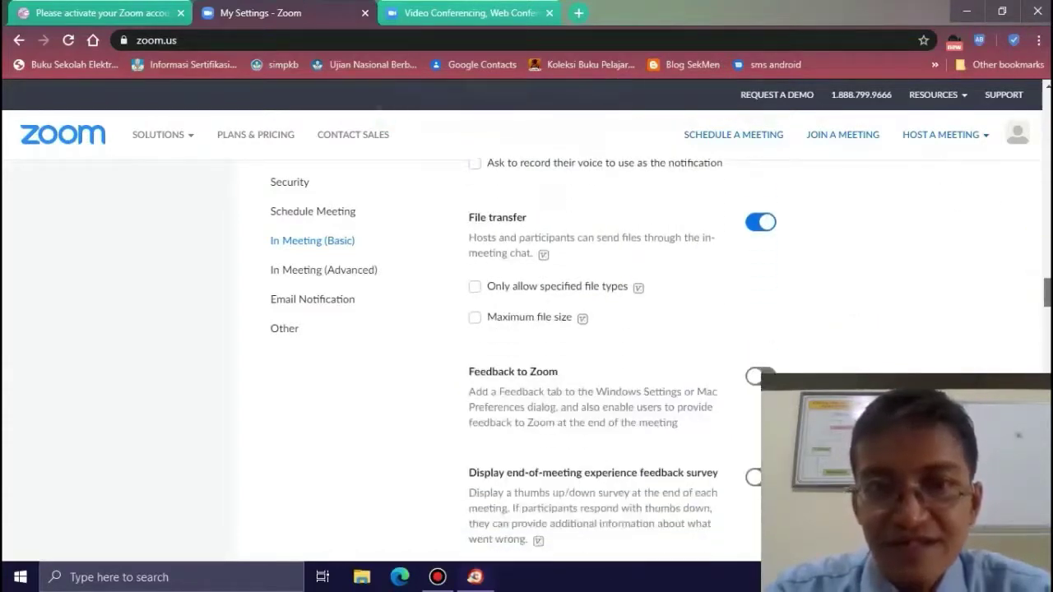
- Turn on 'Always show meeting control toolbar' and 'Show Zoom windows during screen share'
scroll(629, 362, down, 1)
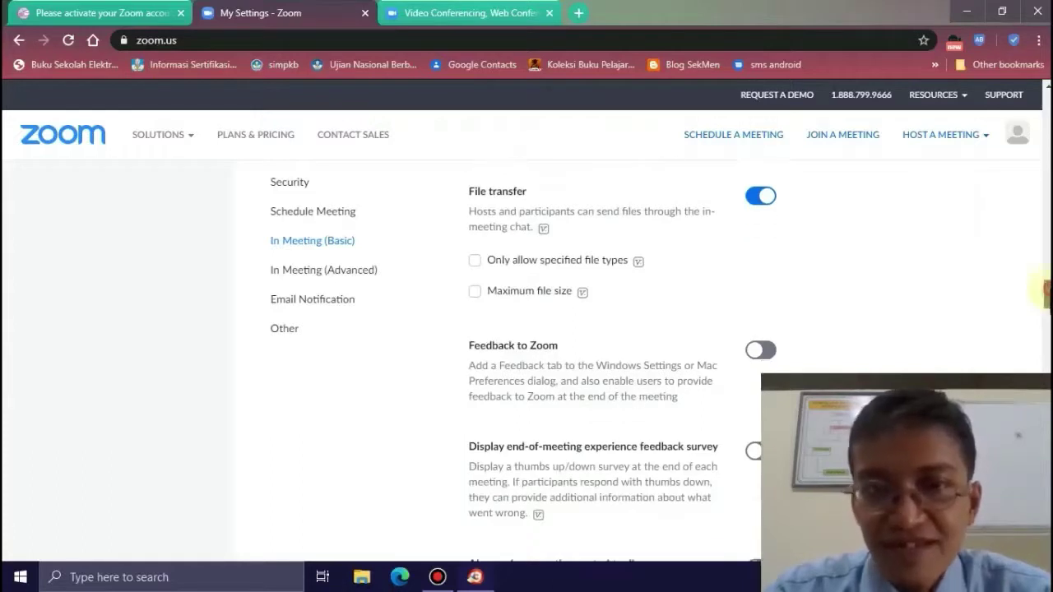
scroll(1045, 289, down, 3)
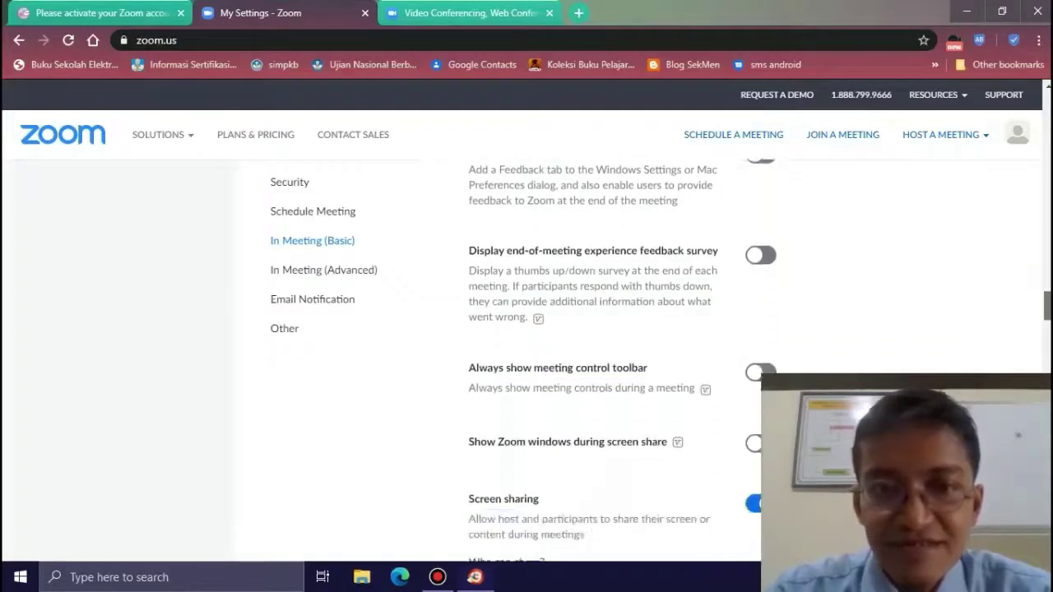
scroll(1042, 311, down, 2)
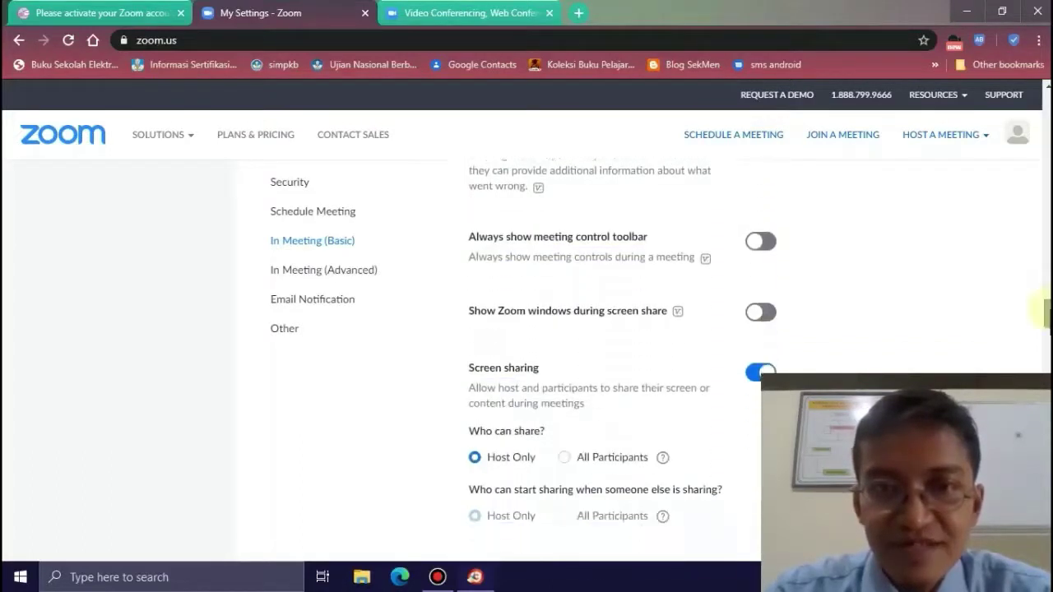
click(762, 244)
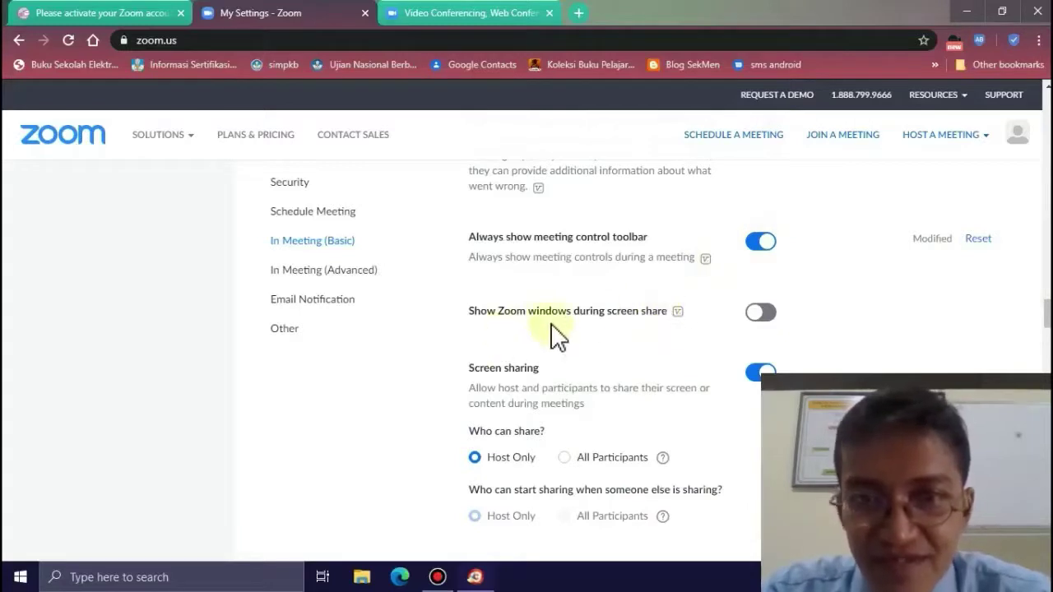
click(761, 313)
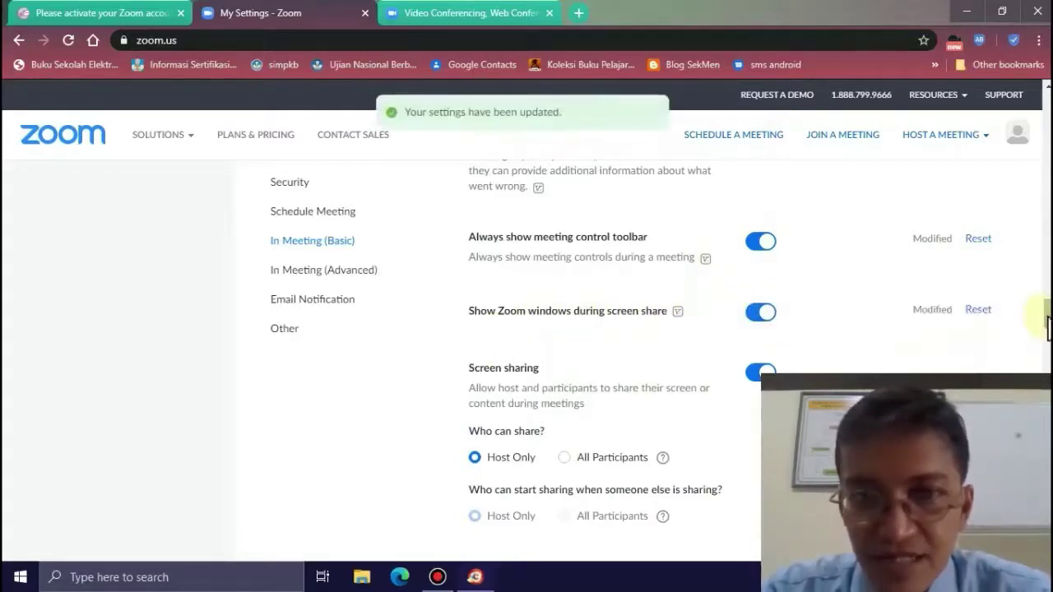
scroll(1043, 325, down, 2)
scroll(1045, 325, down, 1)
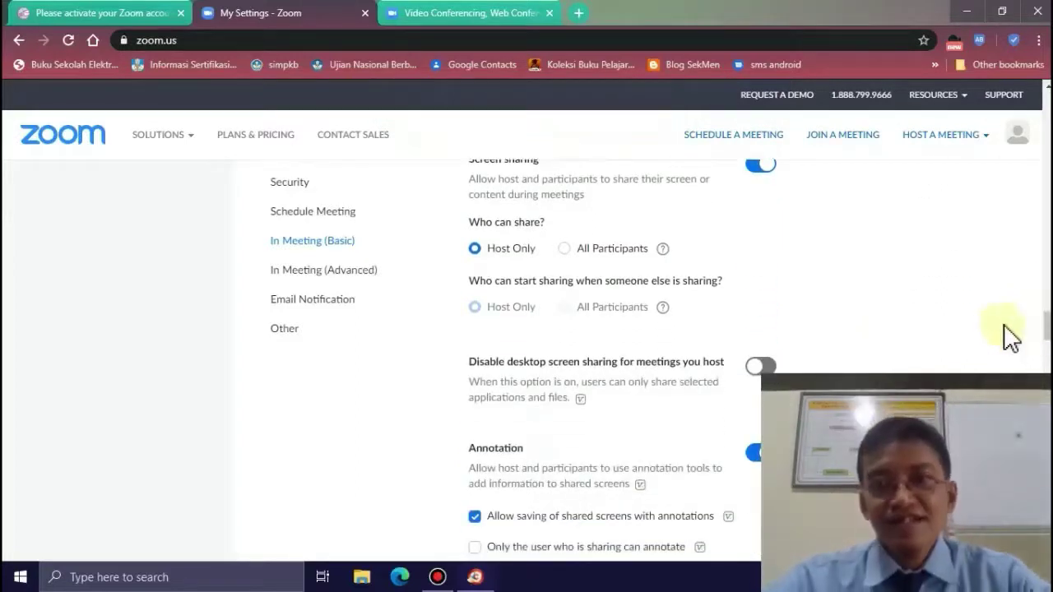
- Set screen sharing's 'Who can share?' to All Participants and save
click(564, 249)
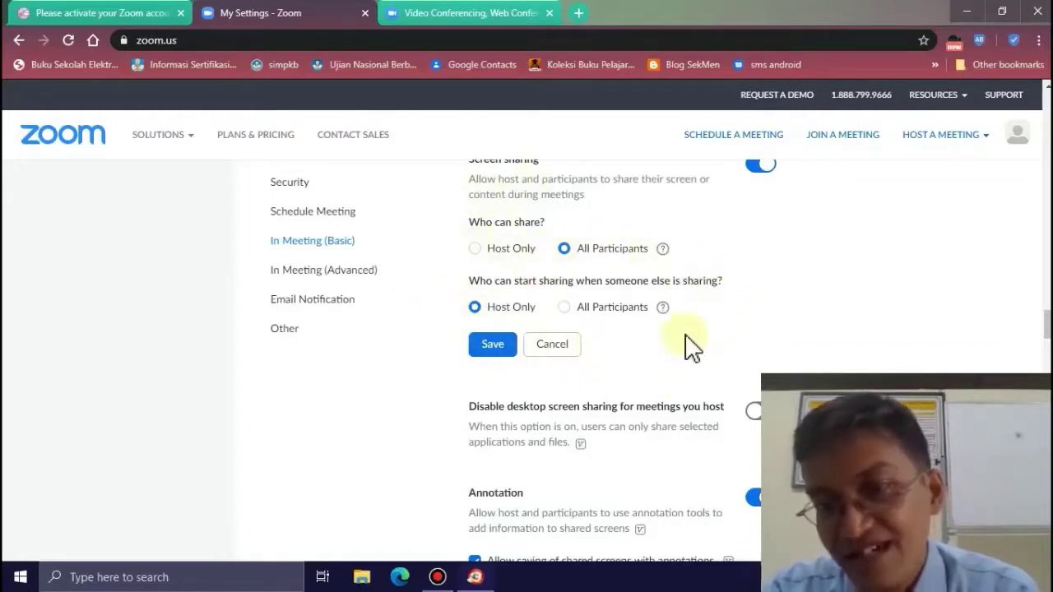
click(489, 349)
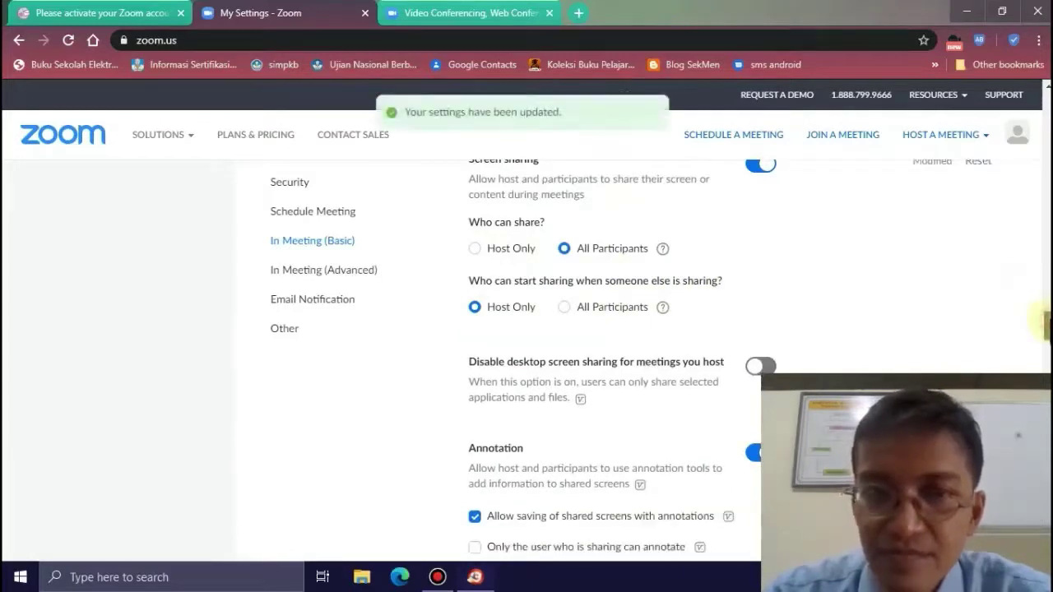
scroll(1046, 325, down, 3)
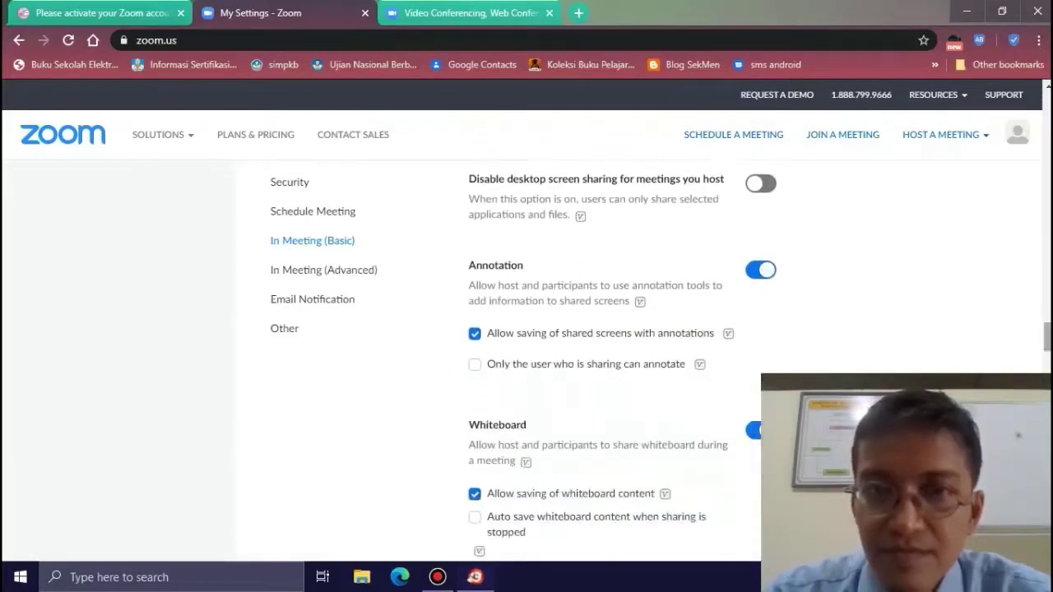
scroll(823, 329, down, 1)
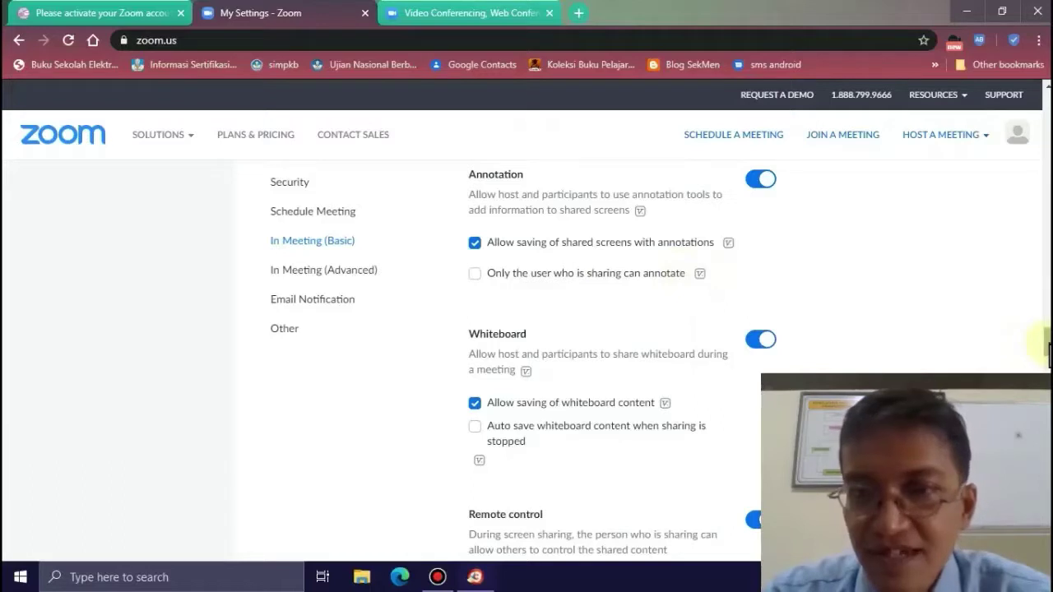
drag(1047, 344, 1047, 354)
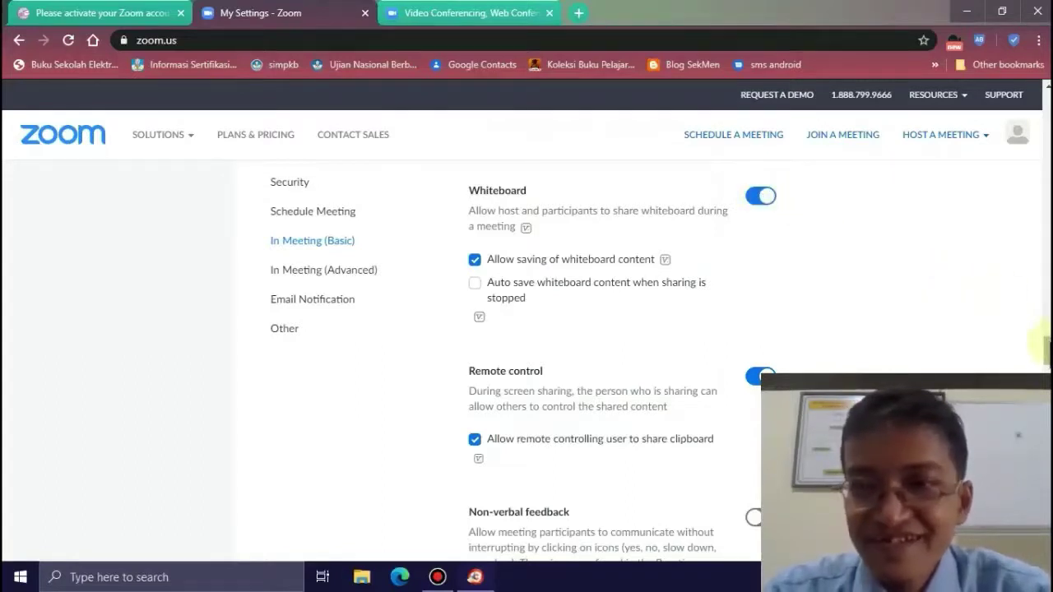
scroll(1043, 347, down, 2)
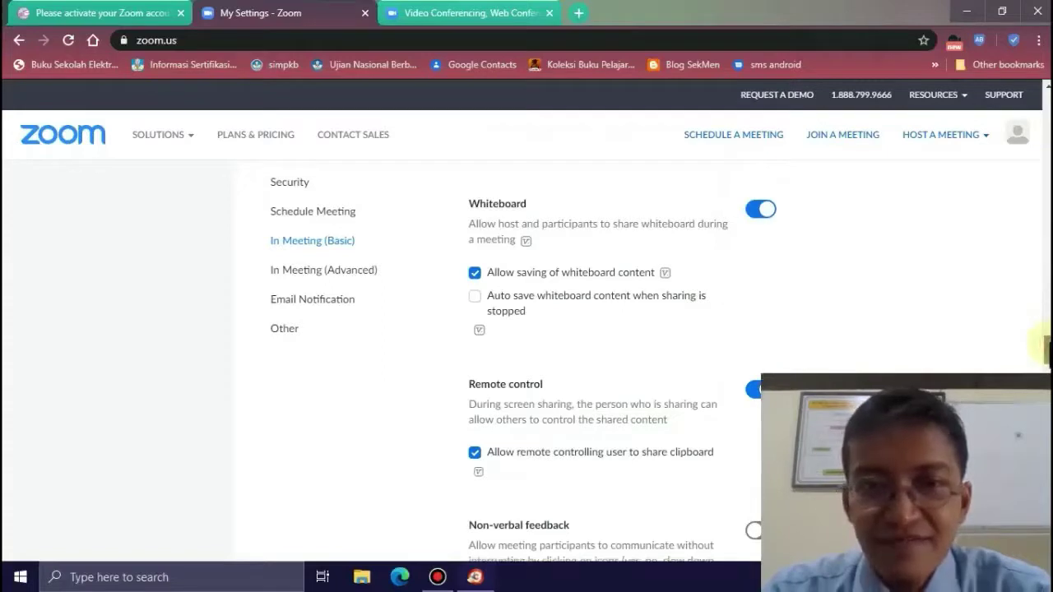
scroll(759, 362, down, 1)
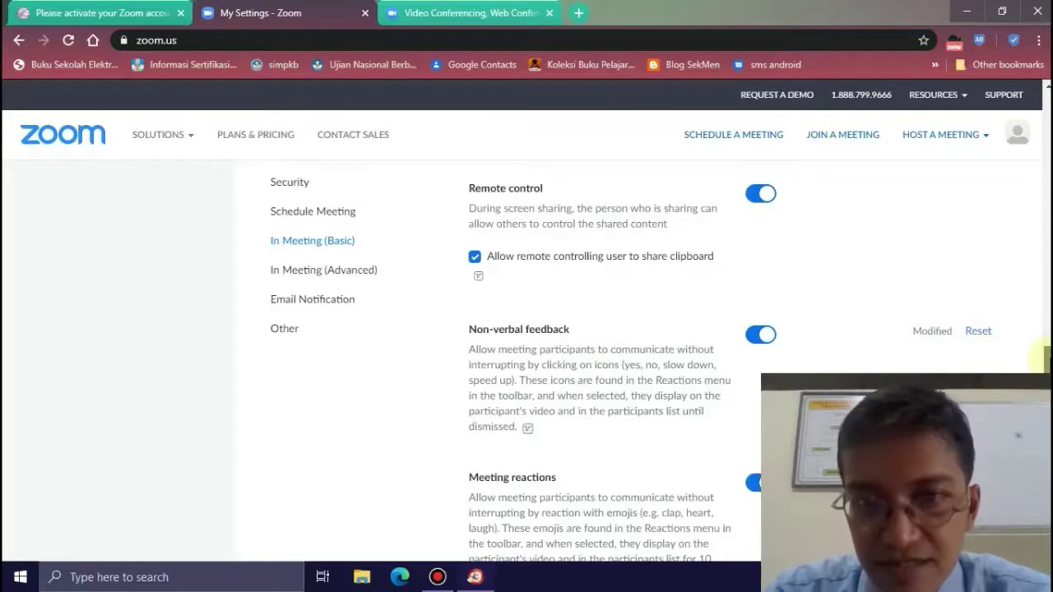
scroll(1044, 355, down, 1)
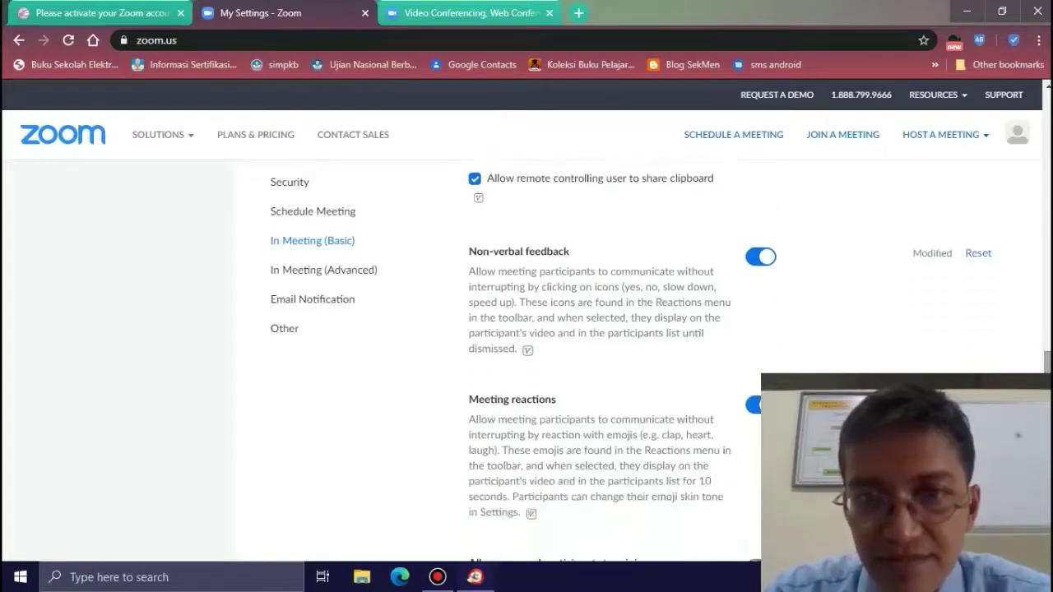
scroll(1043, 362, down, 1)
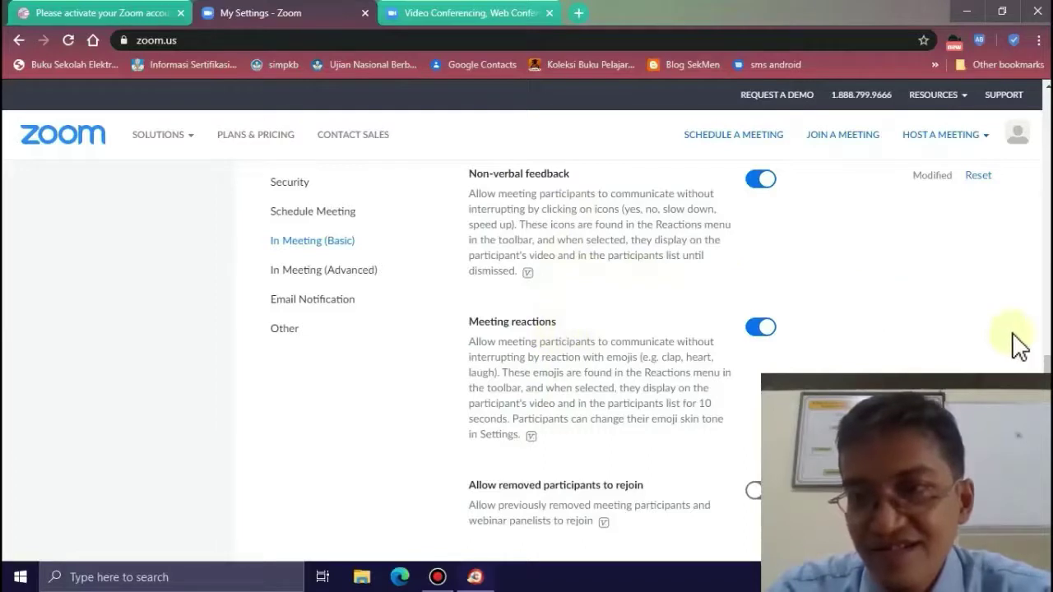
scroll(1047, 365, down, 3)
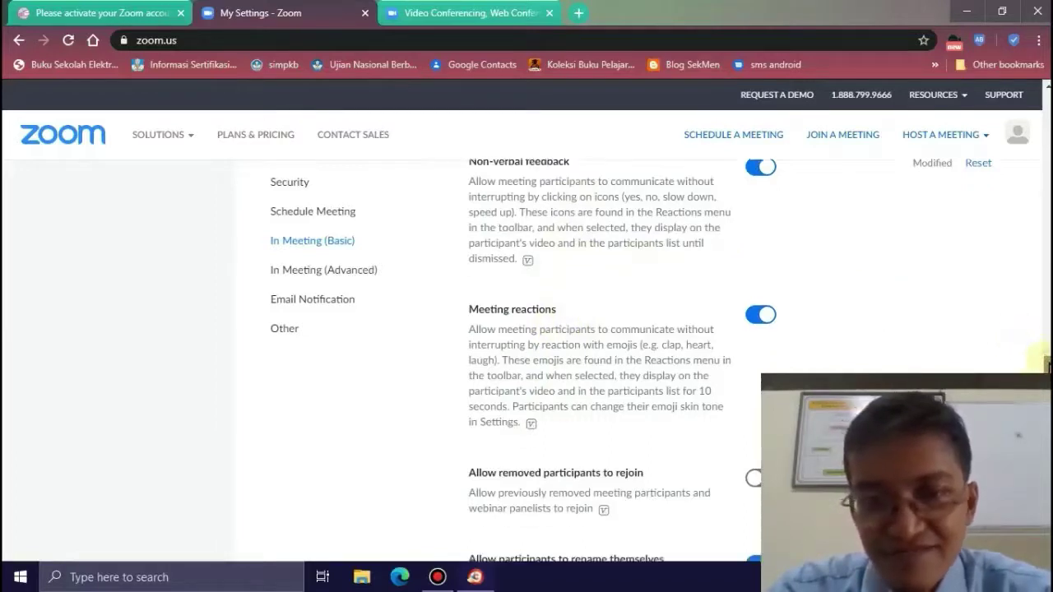
scroll(1046, 365, down, 2)
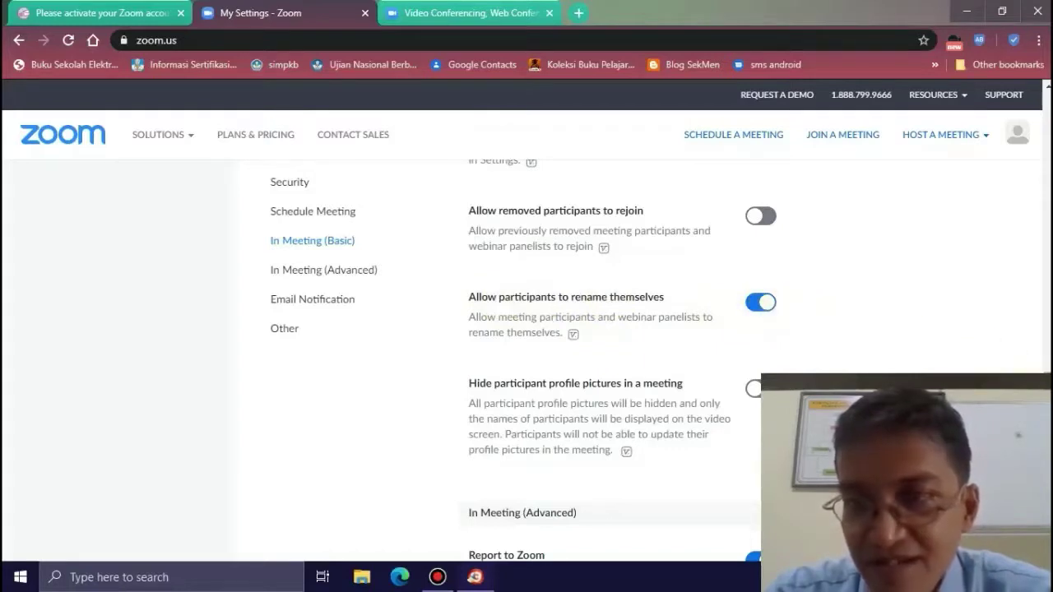
scroll(609, 362, down, 3)
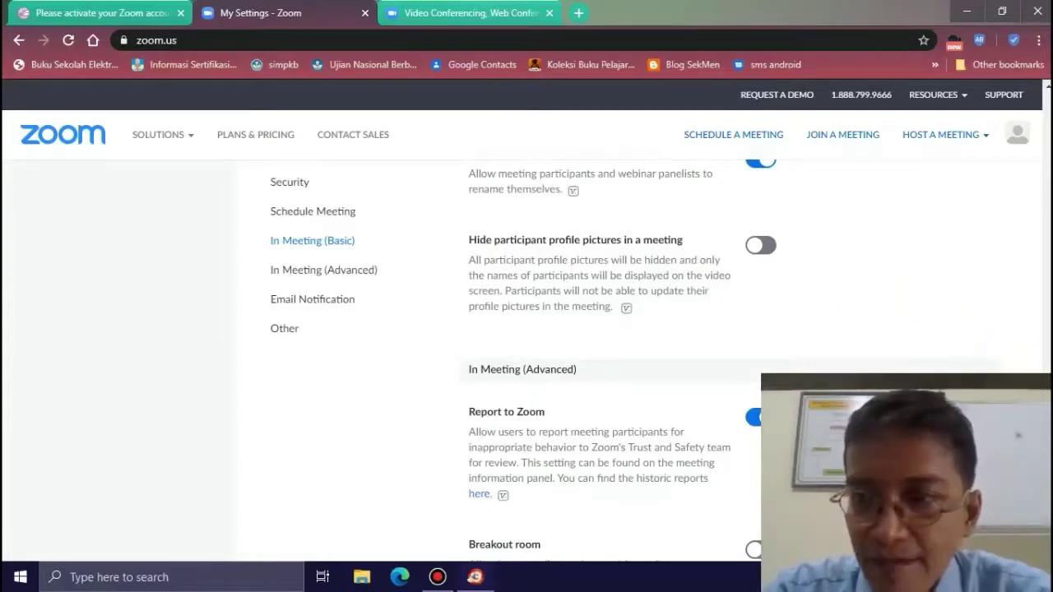
scroll(599, 354, down, 2)
- Turn on breakout rooms and the 'Show a Join from your browser link' option
scroll(731, 361, down, 2)
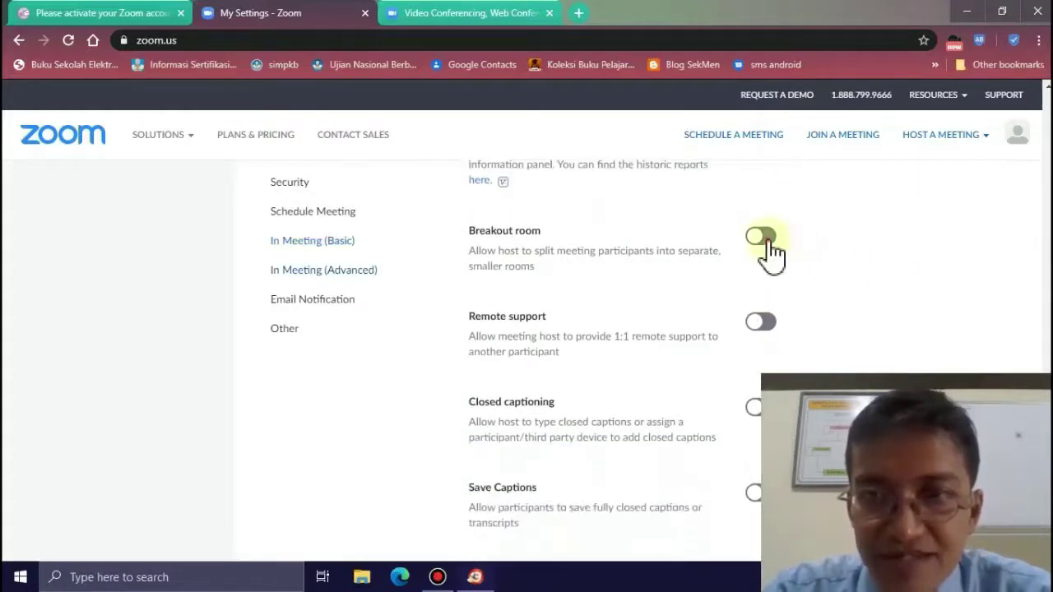
click(764, 241)
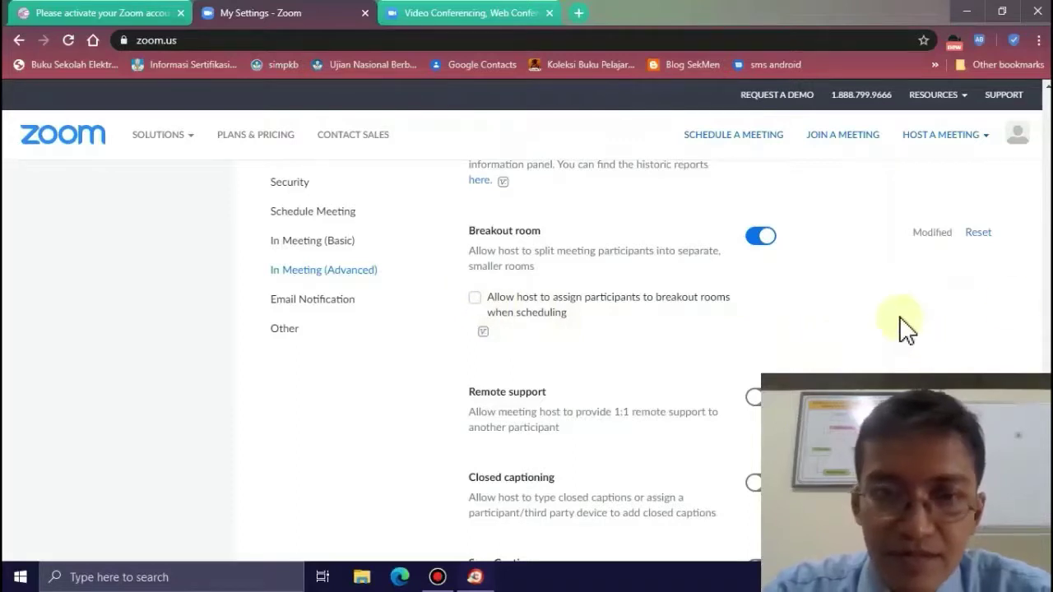
scroll(900, 322, down, 4)
scroll(900, 321, down, 3)
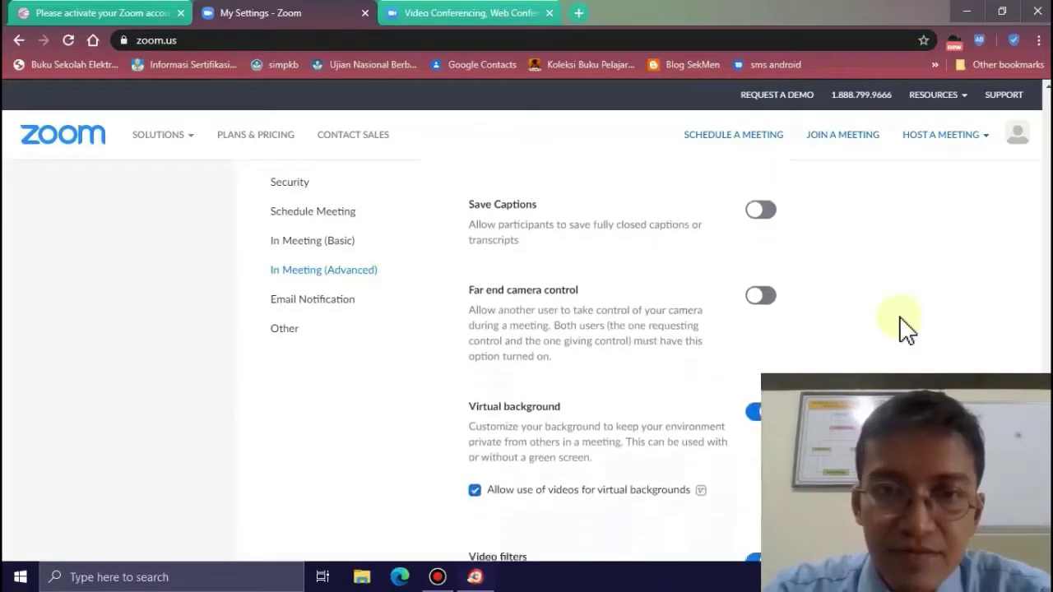
scroll(906, 328, down, 3)
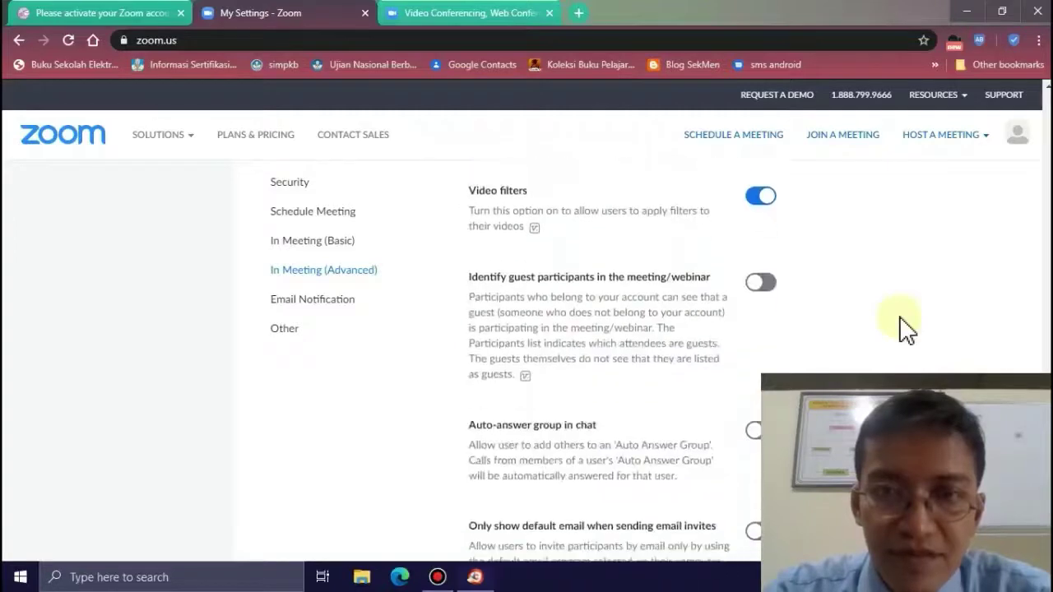
scroll(906, 328, down, 3)
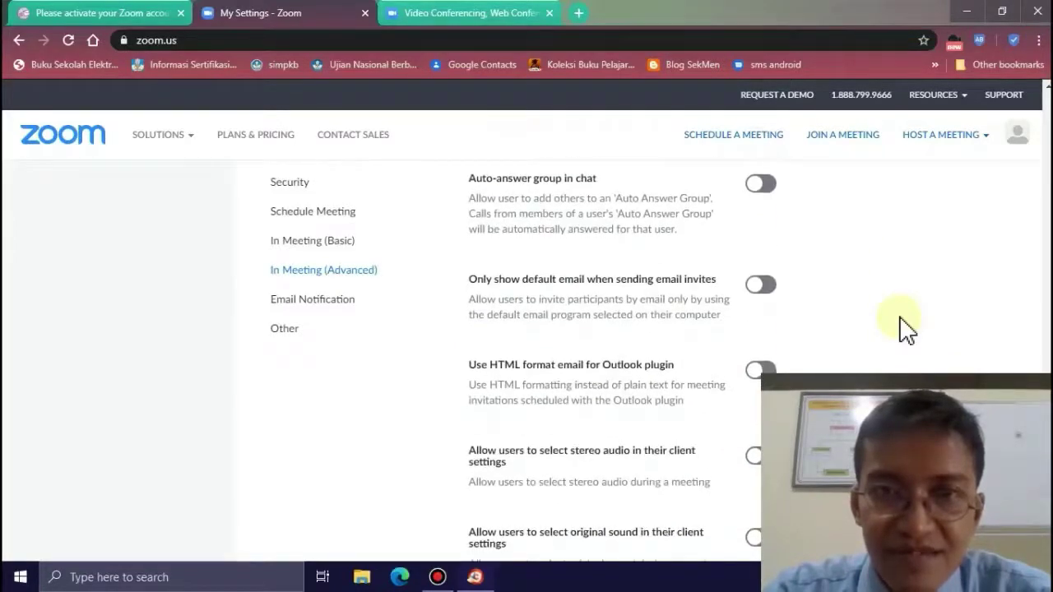
scroll(906, 328, down, 3)
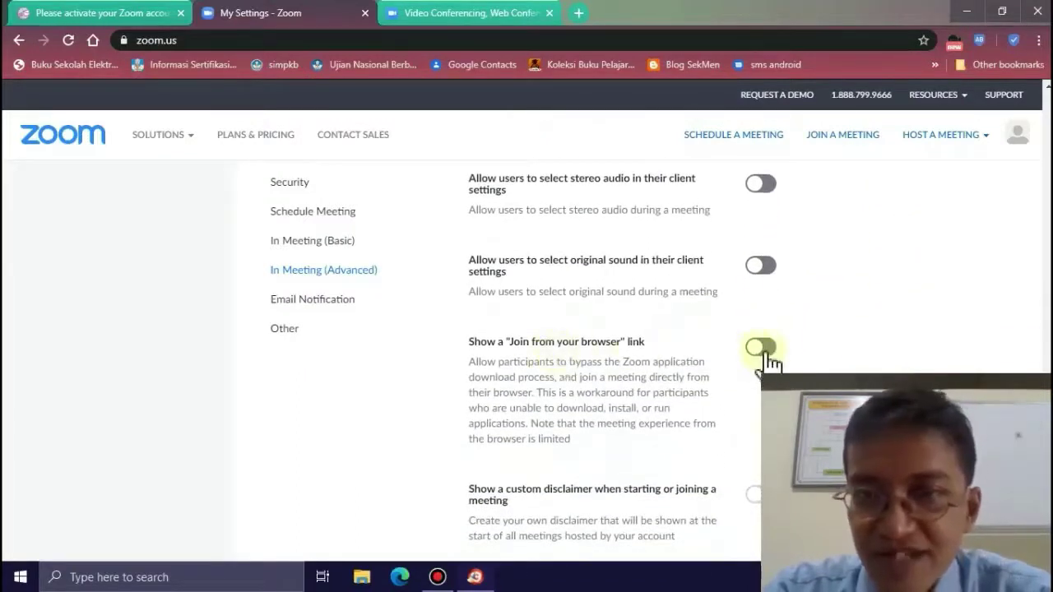
click(764, 349)
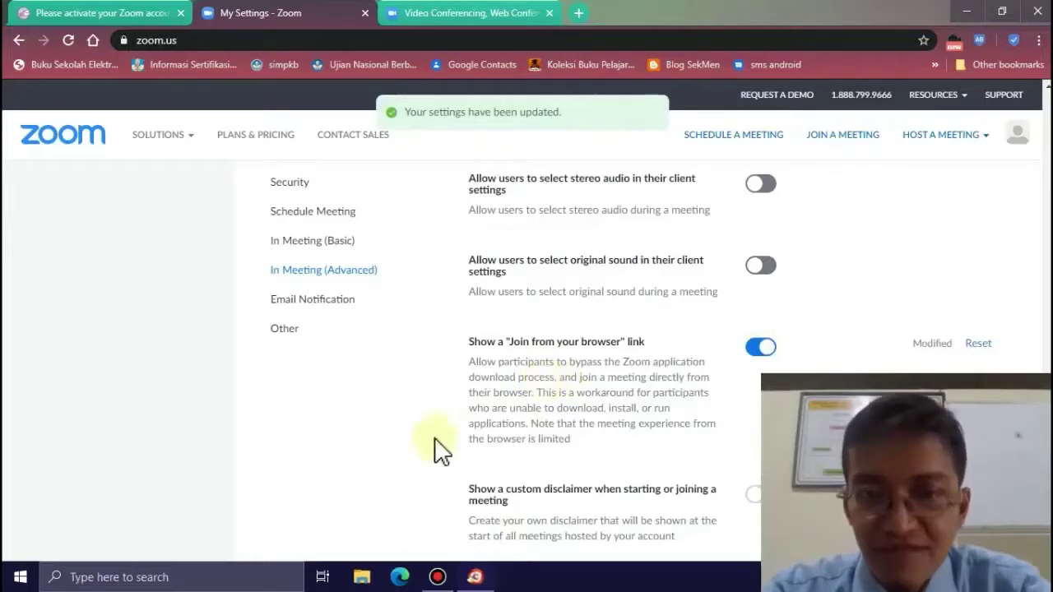
- Check the Zoom account activation email tab, then return to the settings page
scroll(489, 454, down, 8)
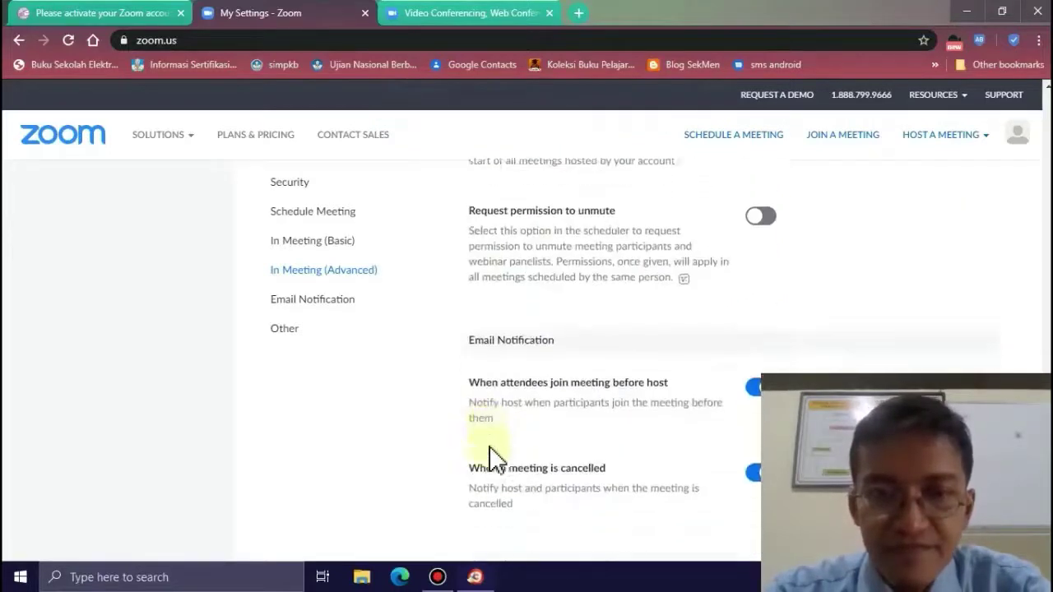
scroll(492, 458, down, 1)
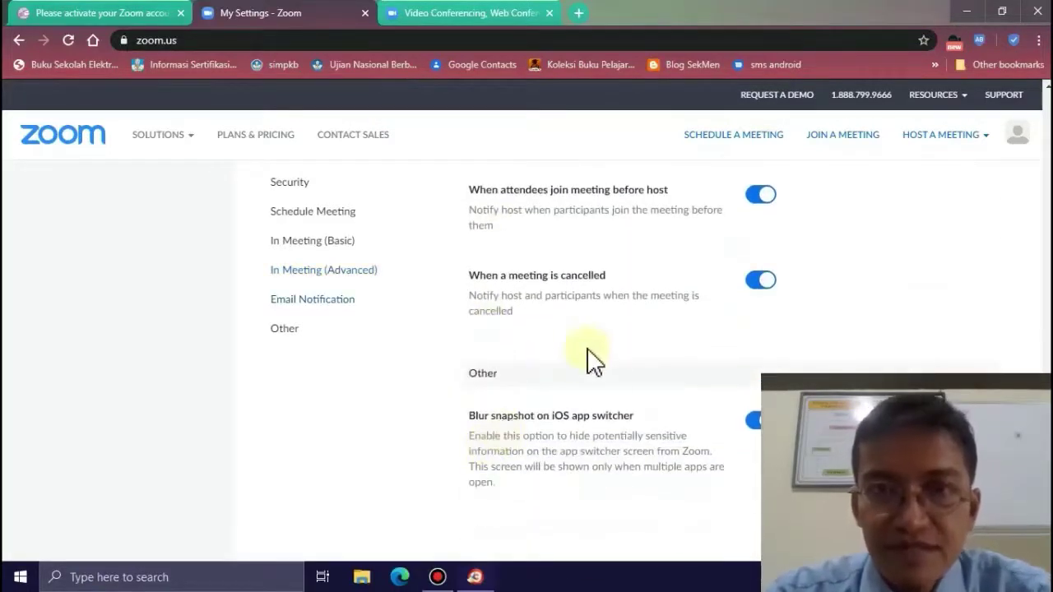
scroll(593, 358, up, 1)
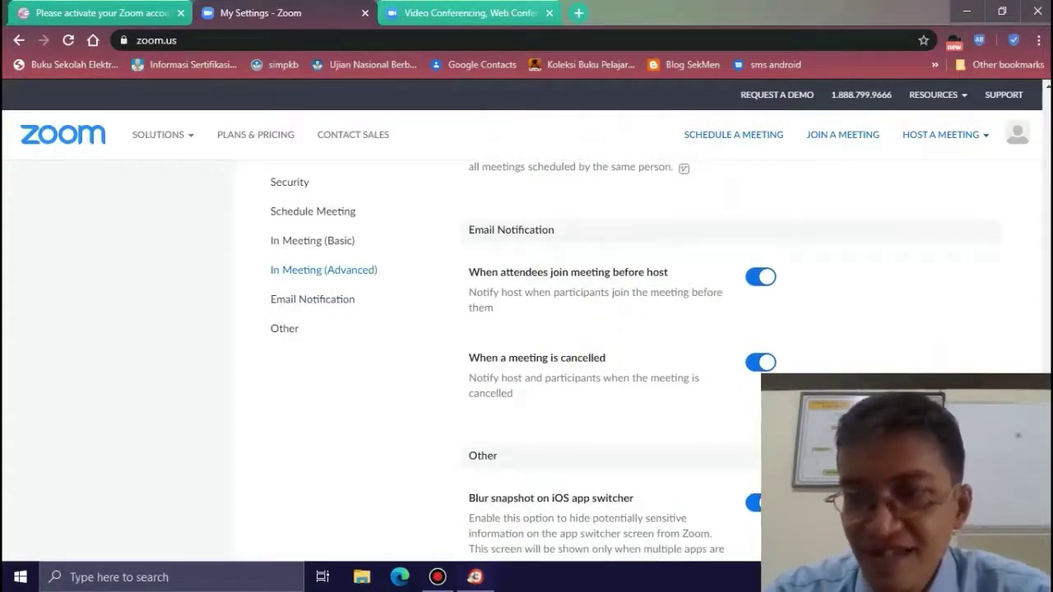
scroll(729, 359, down, 2)
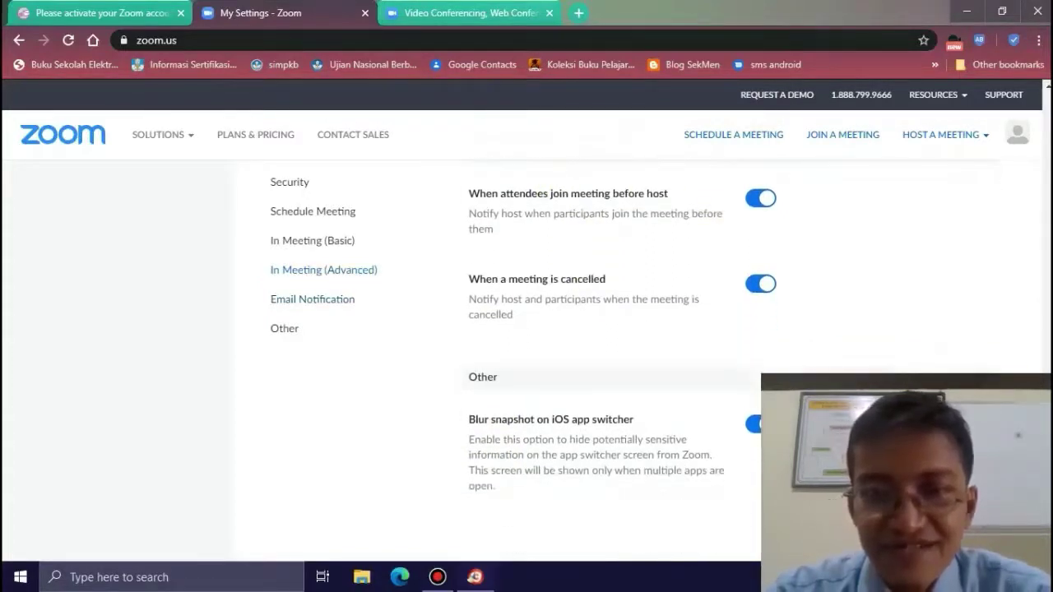
scroll(729, 358, up, 1)
scroll(728, 359, up, 1)
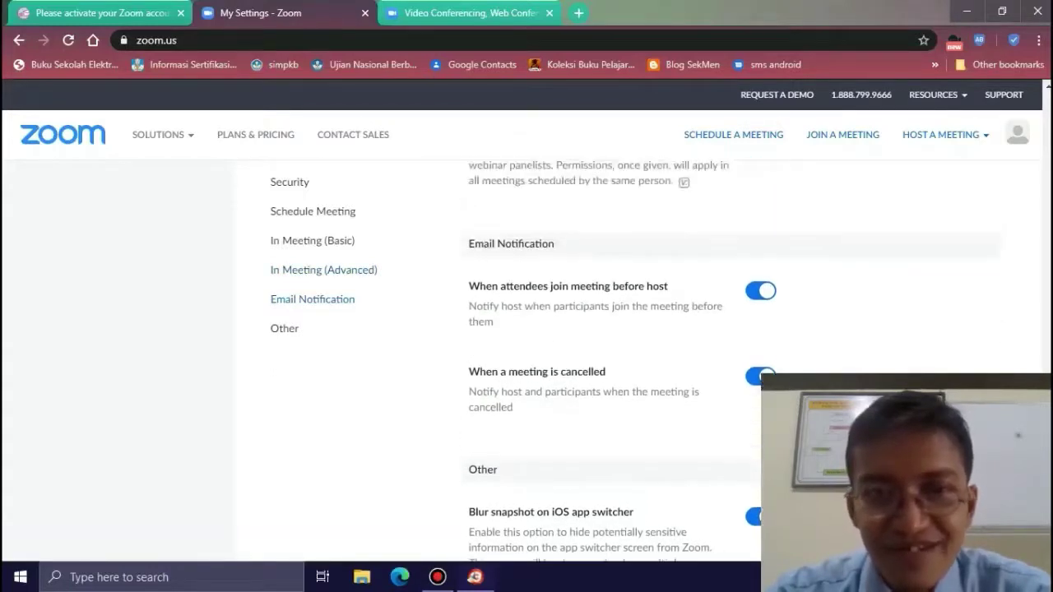
scroll(729, 359, down, 2)
scroll(728, 359, up, 1)
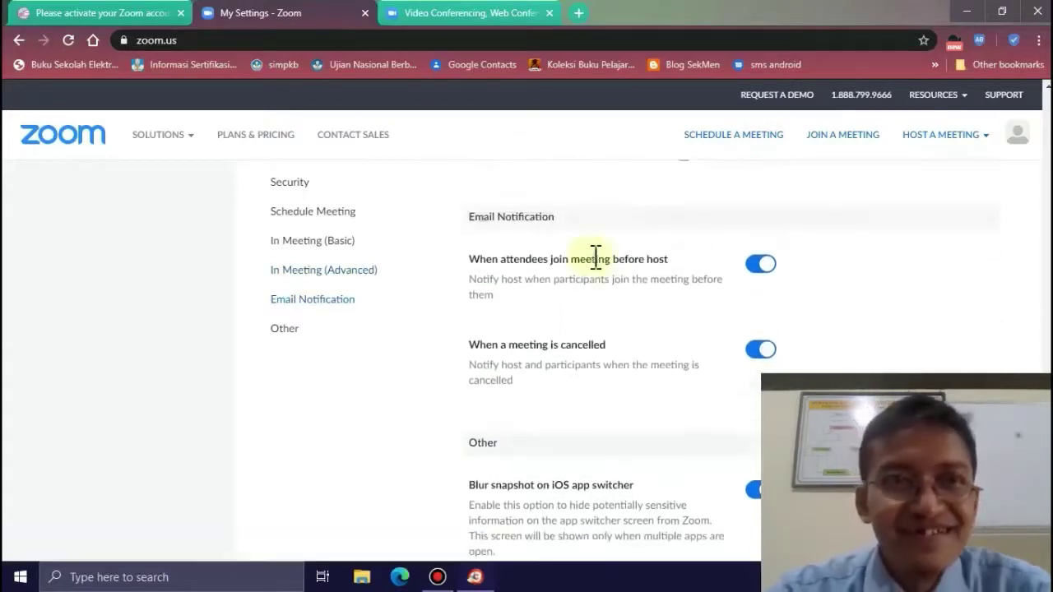
click(69, 15)
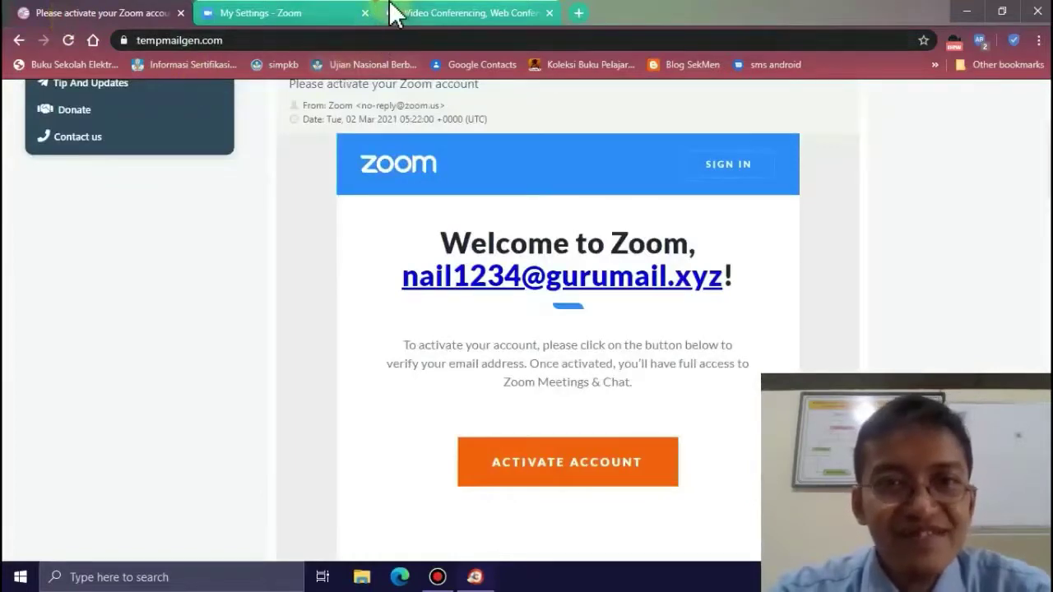
click(324, 14)
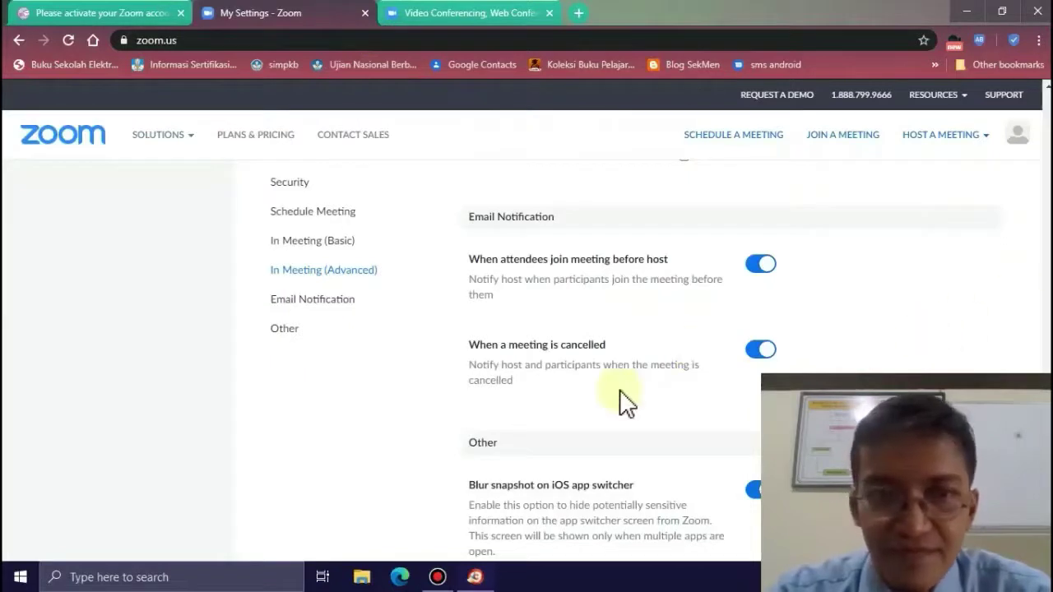
- Switch off 'Blur snapshot on iOS app switcher' in the Other settings
scroll(622, 401, down, 2)
scroll(622, 393, down, 4)
scroll(623, 399, up, 1)
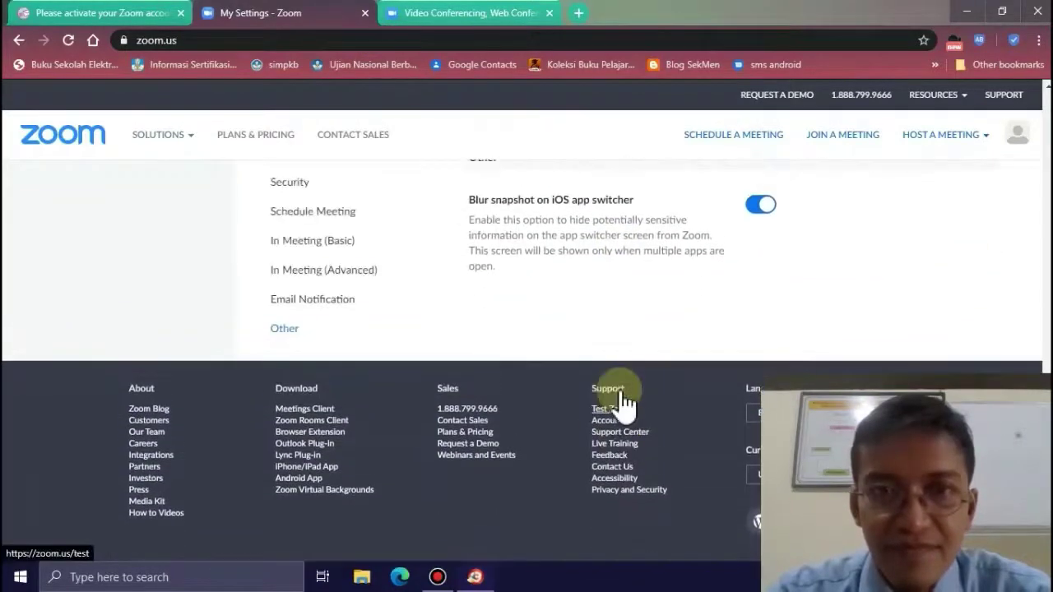
click(761, 216)
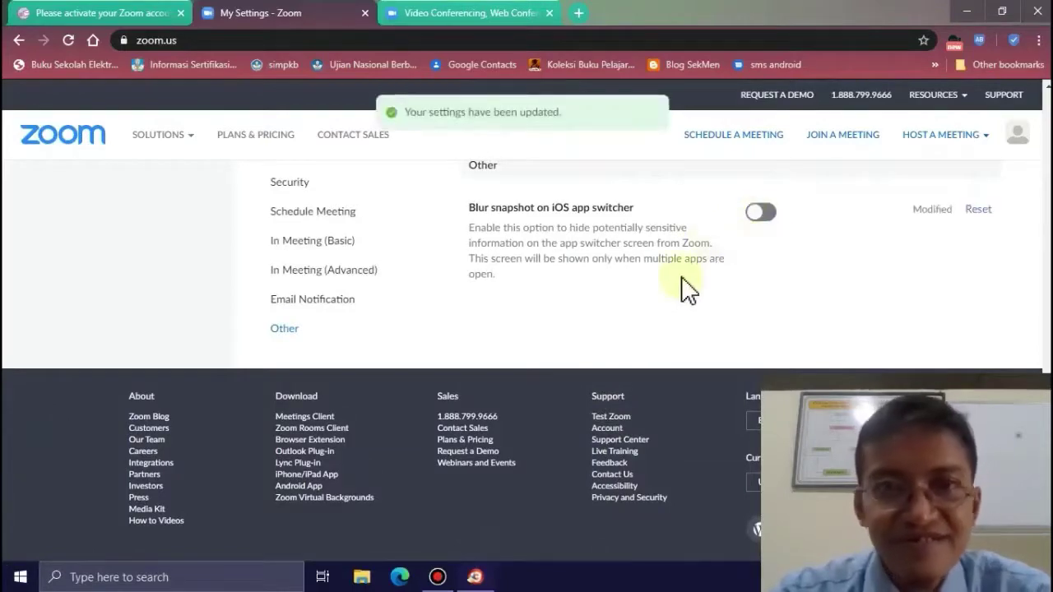
scroll(689, 288, up, 1)
scroll(690, 288, up, 20)
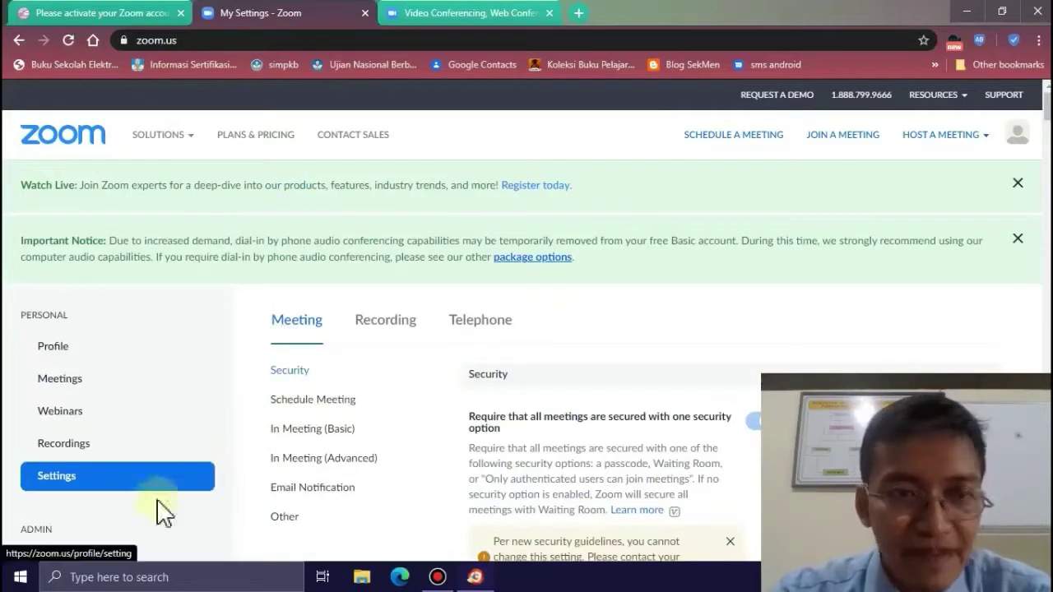
- Go to Meetings and close the All About Zoom help panel
click(74, 392)
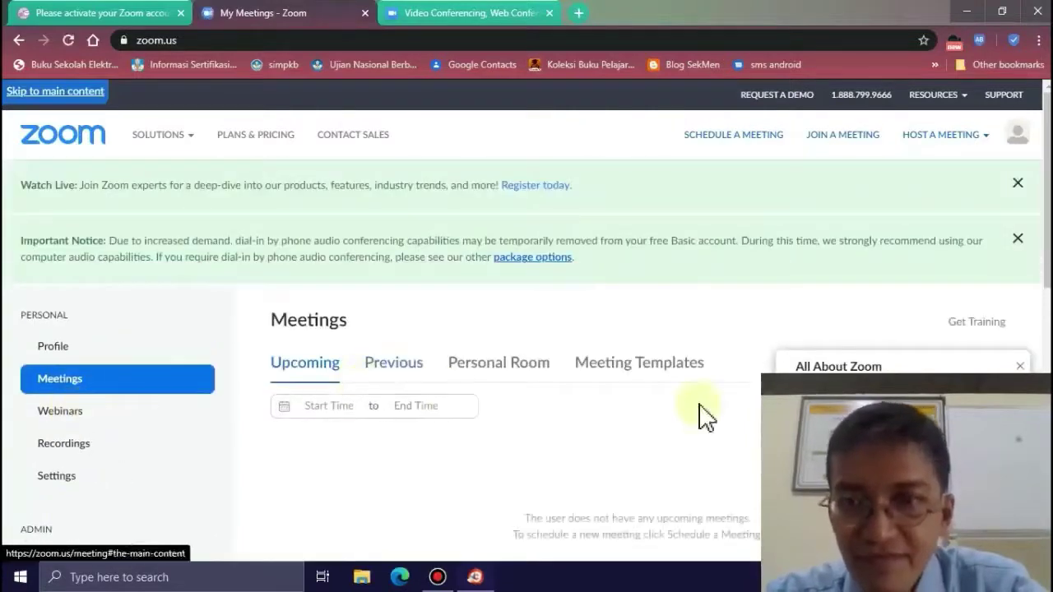
click(1021, 367)
scroll(526, 329, down, 10)
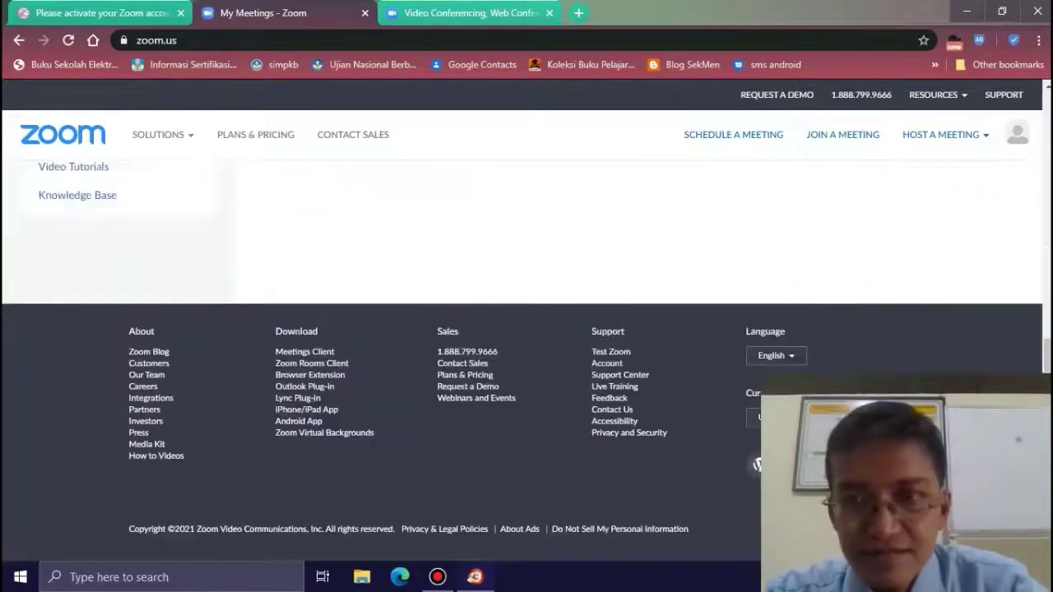
scroll(738, 397, up, 10)
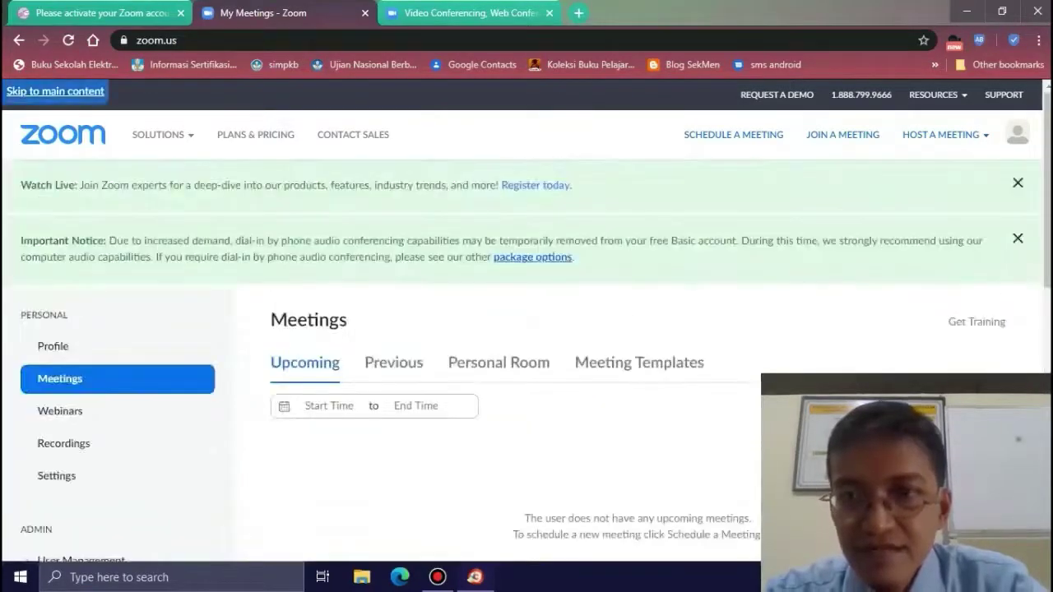
scroll(699, 404, down, 2)
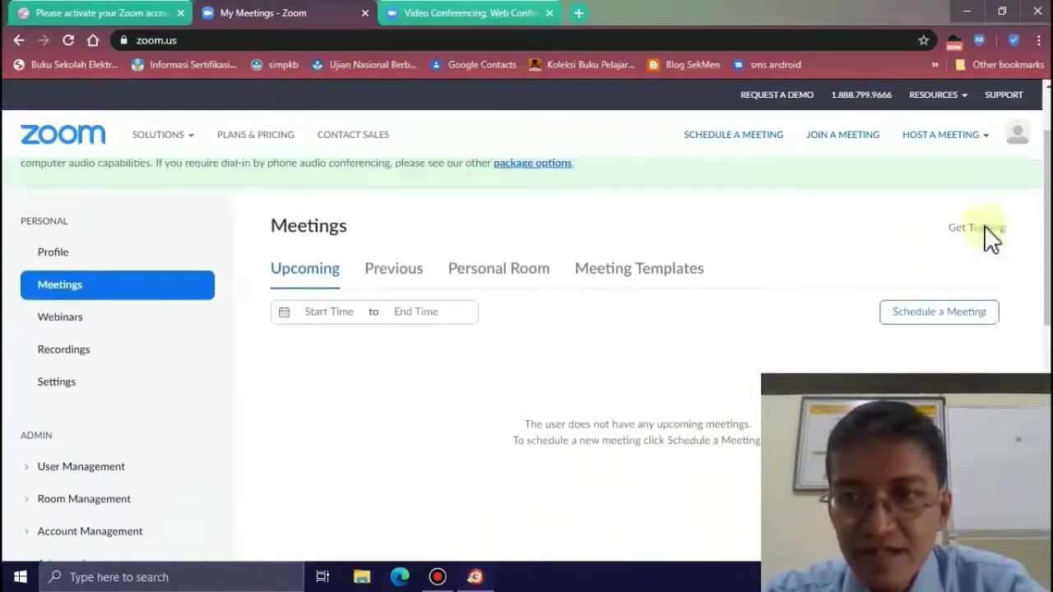
scroll(987, 247, up, 1)
- Start a new meeting and set its topic to 'Kelas Bahasa Indonesia'
click(953, 339)
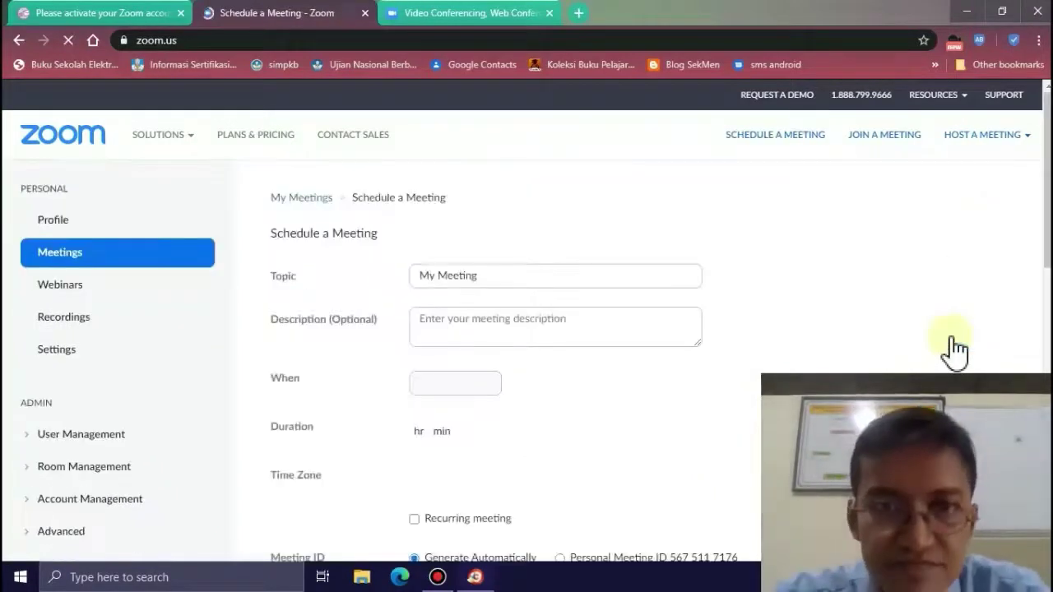
click(494, 280)
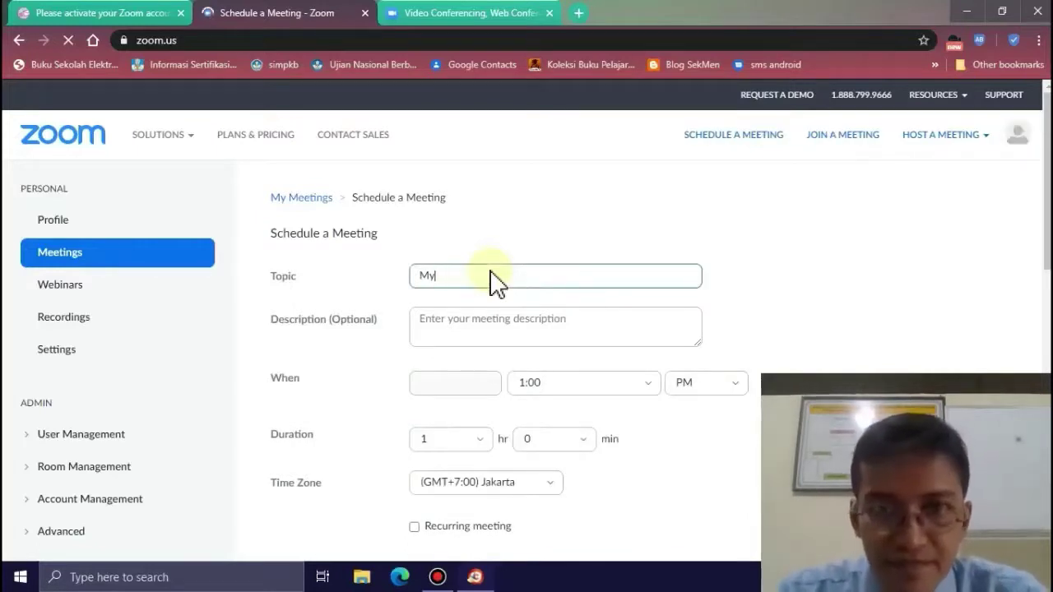
key(BackSpace)
key(BackSpace)
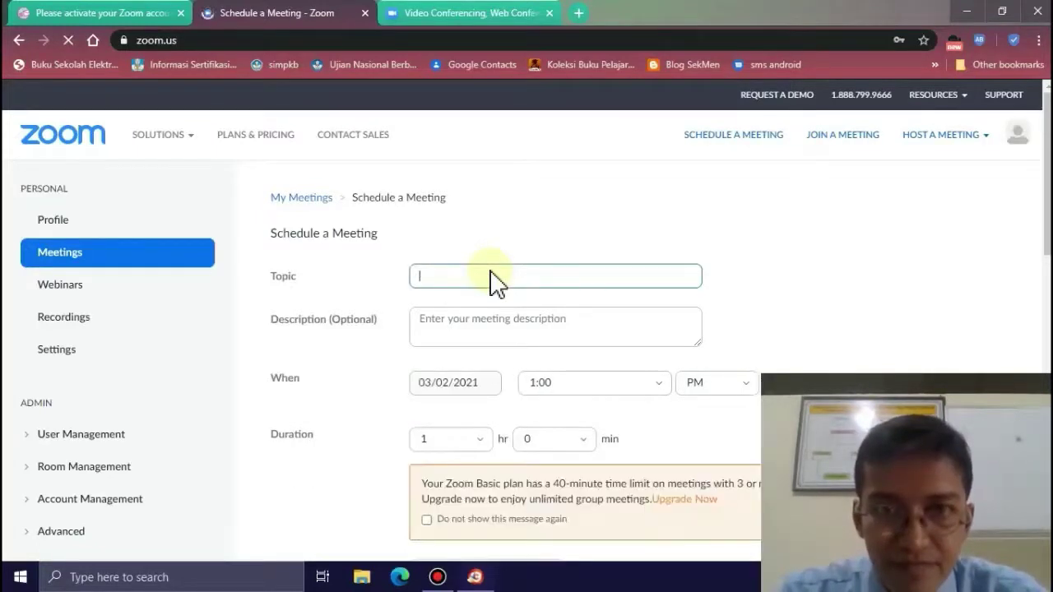
text(Ke)
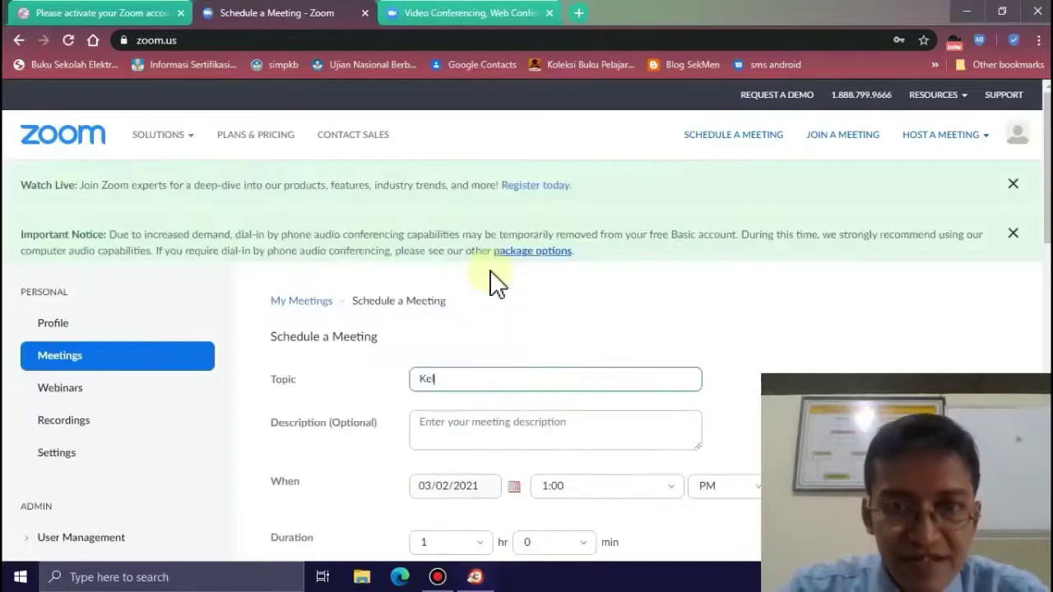
text(las Bahasa Indonesia)
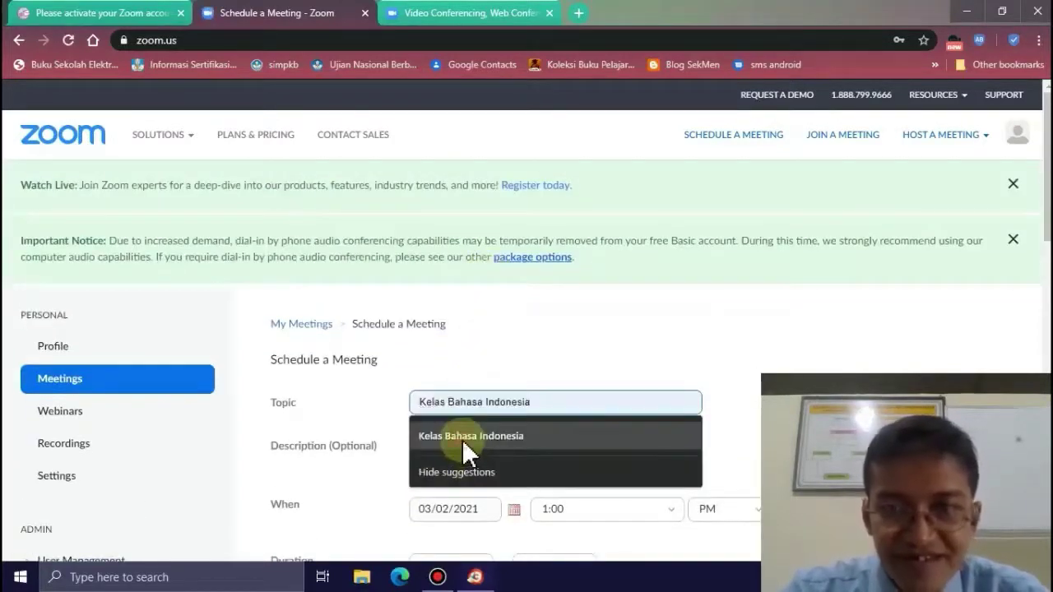
click(463, 440)
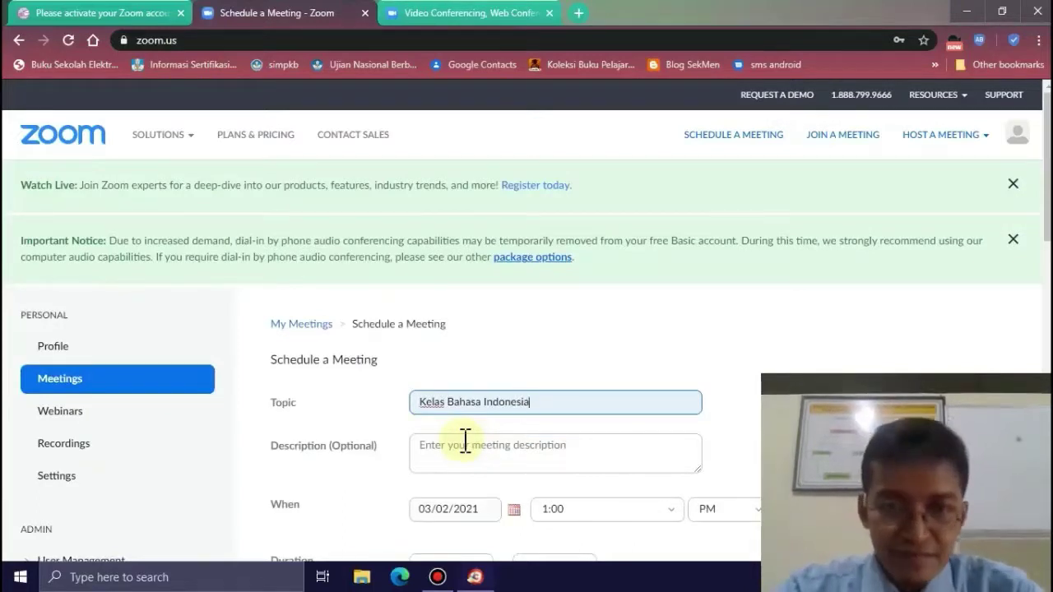
- Add a description naming the teacher who leads the class
click(462, 448)
text(Bersama U)
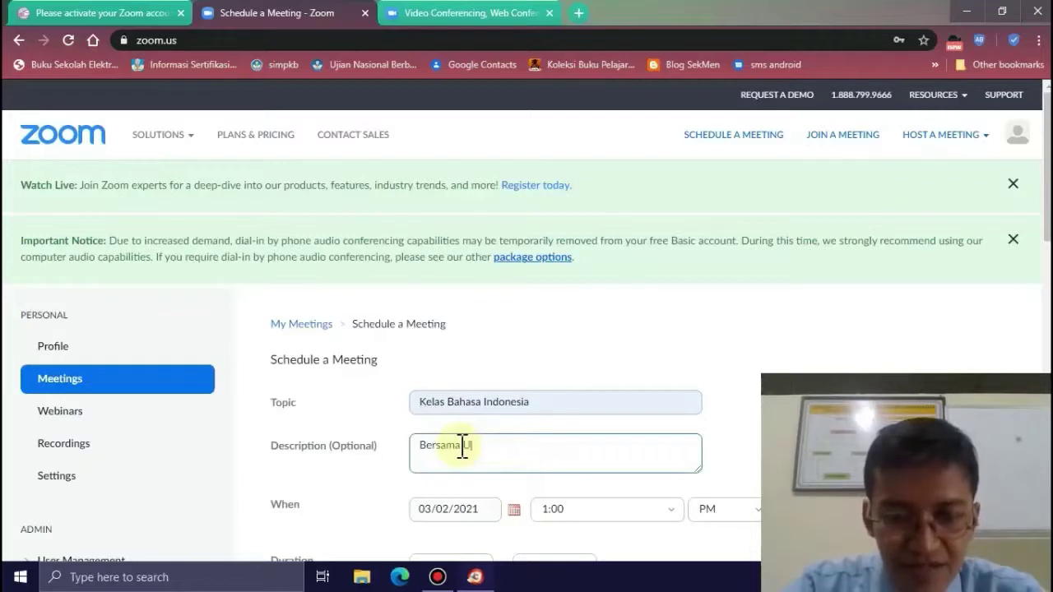
text(stadz Na)
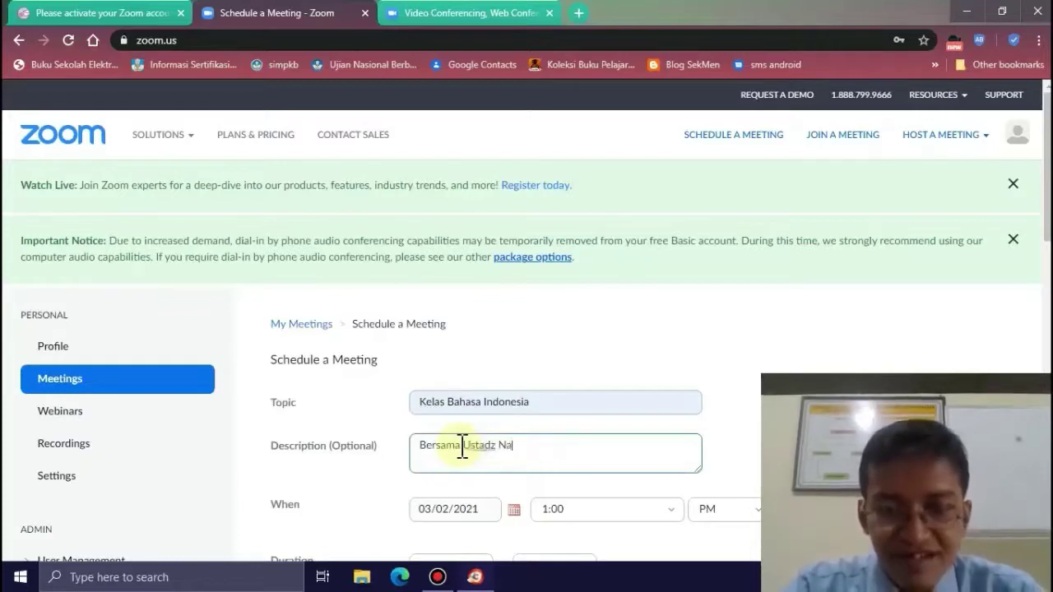
text(ilul)
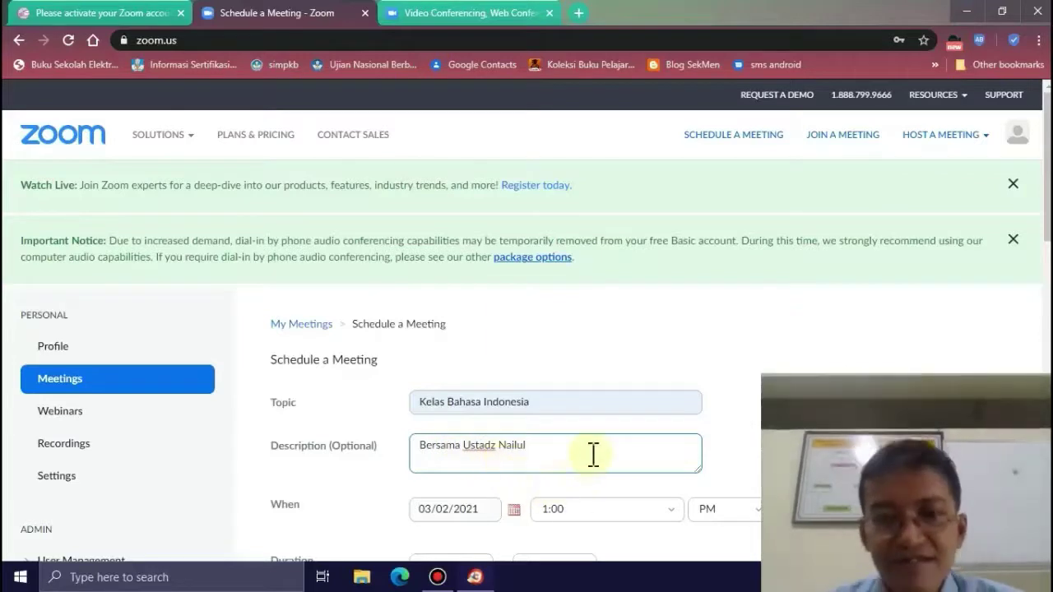
scroll(574, 459, down, 3)
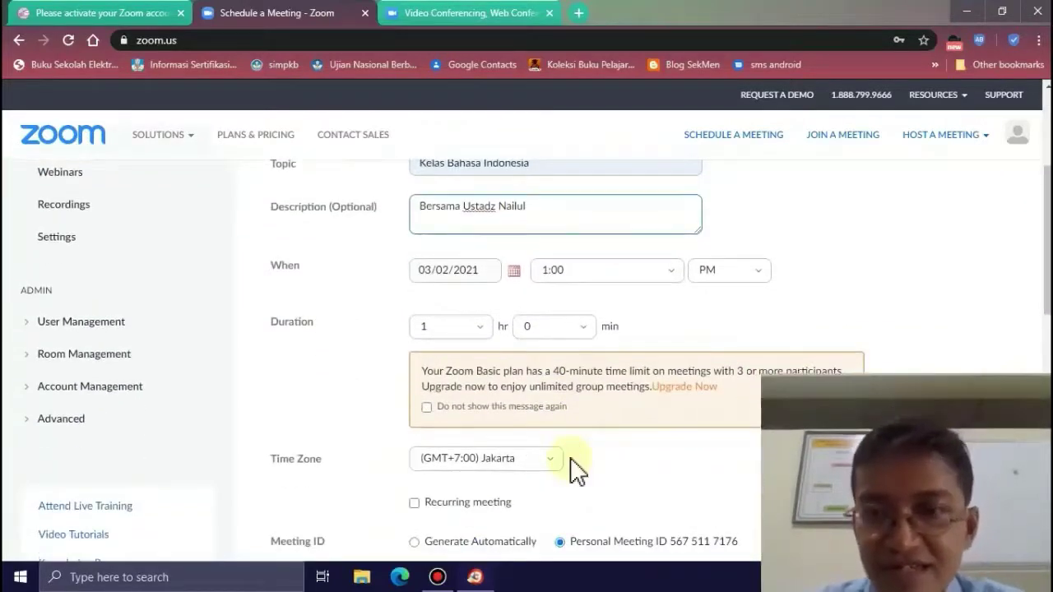
- Tick Recurring meeting and set the Recurrence dropdown to No Fixed Time
click(418, 505)
click(415, 503)
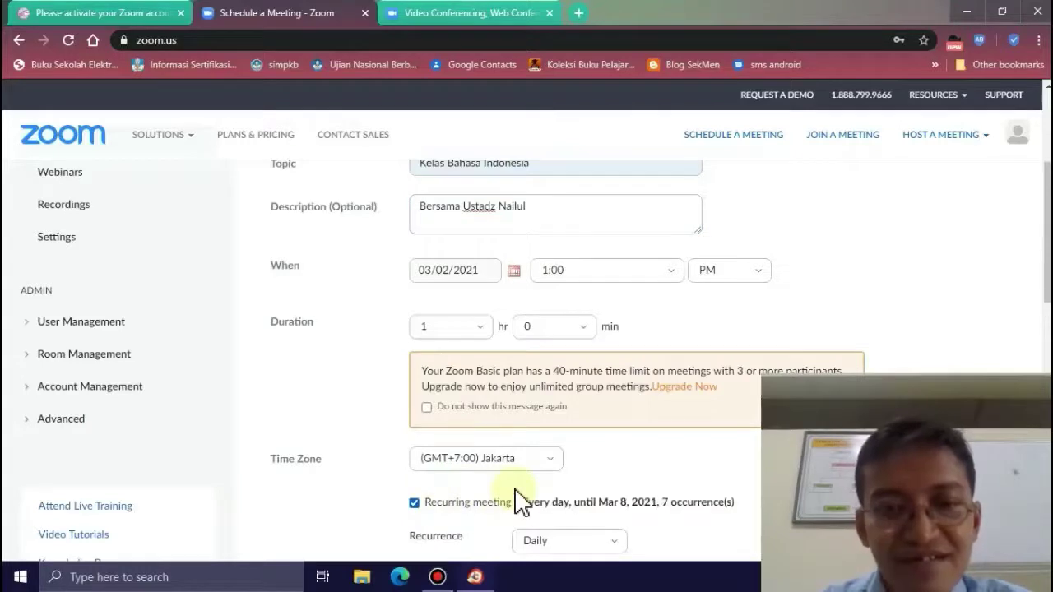
scroll(516, 494, down, 2)
scroll(516, 493, down, 3)
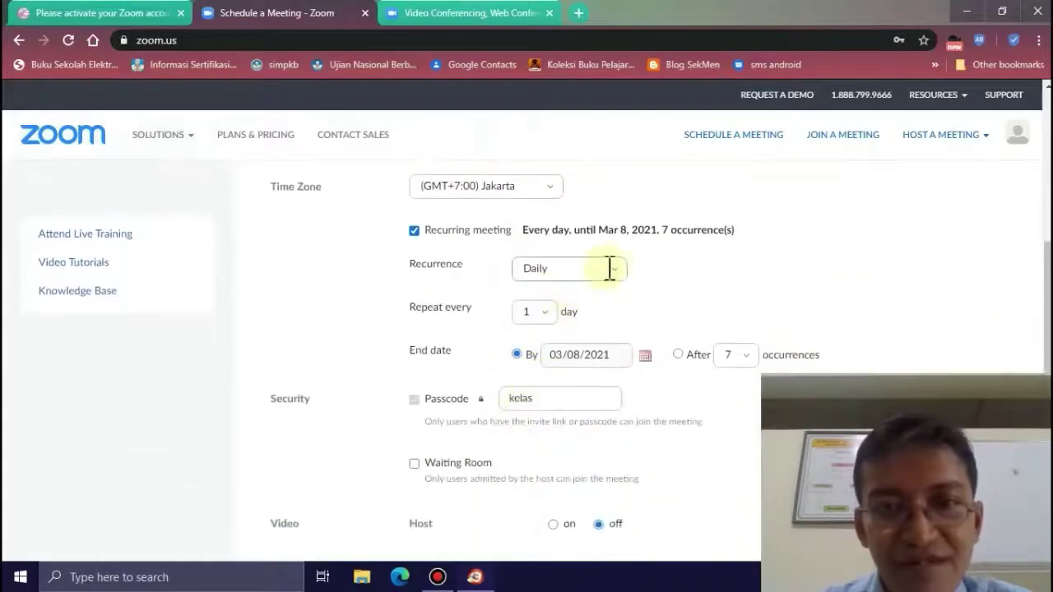
click(615, 272)
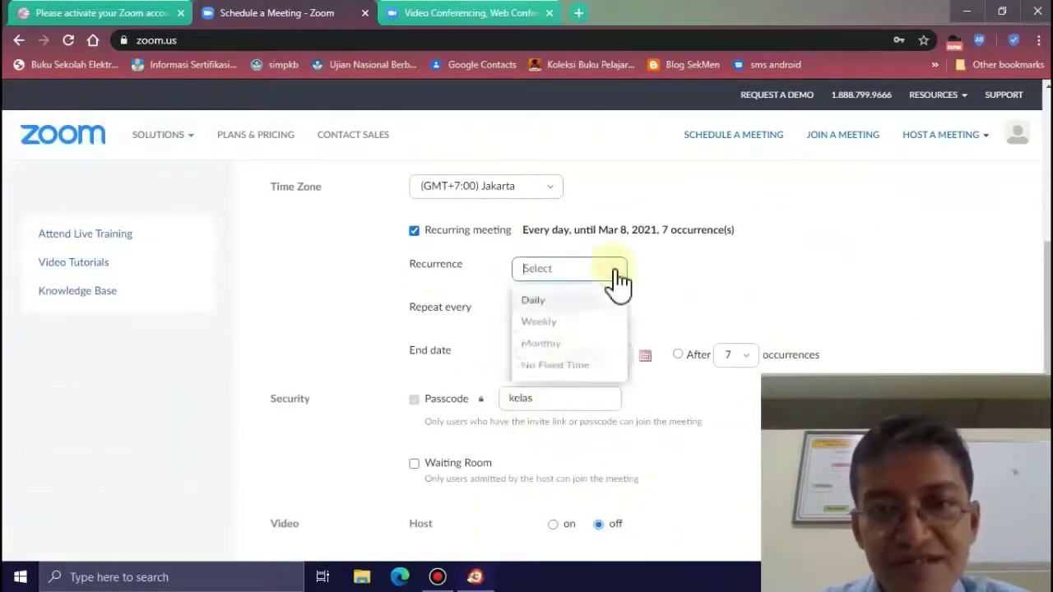
click(558, 378)
scroll(580, 370, down, 2)
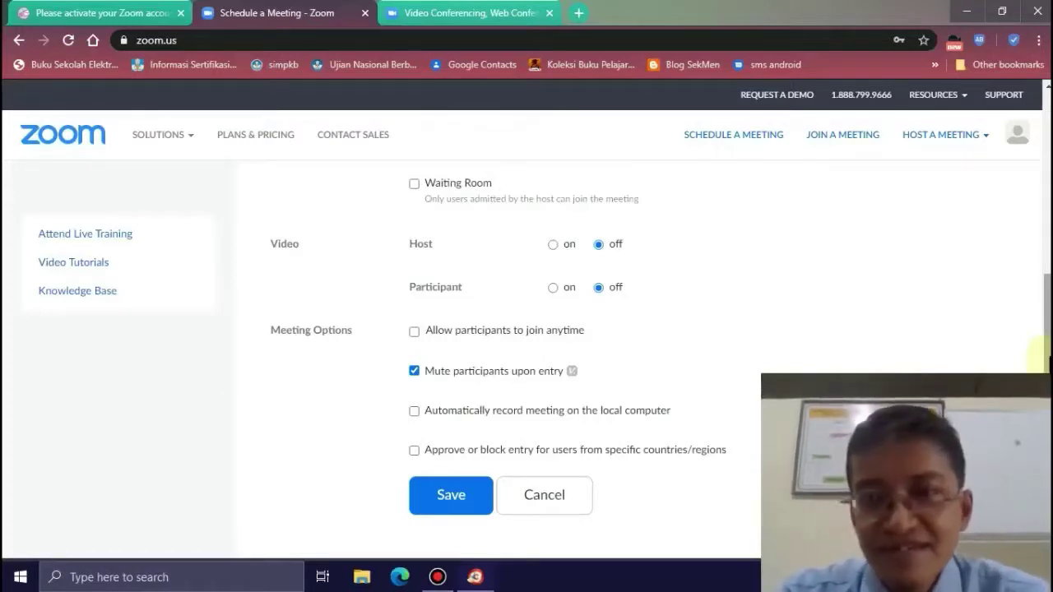
- Tick 'Allow participants to join anytime' under Meeting Options and save the meeting
drag(1049, 357, 1050, 293)
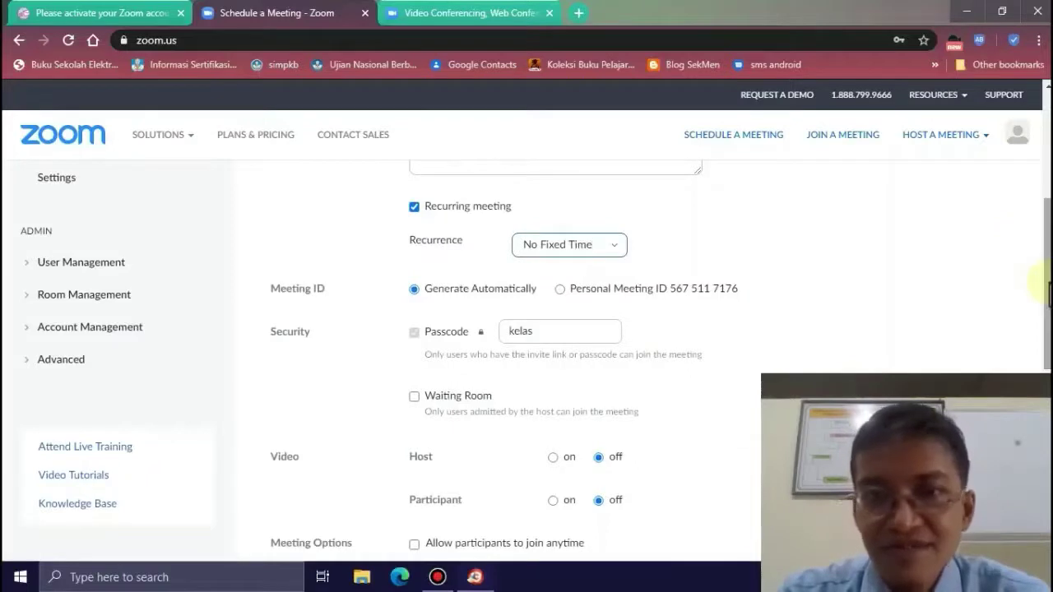
drag(1050, 293, 1050, 292)
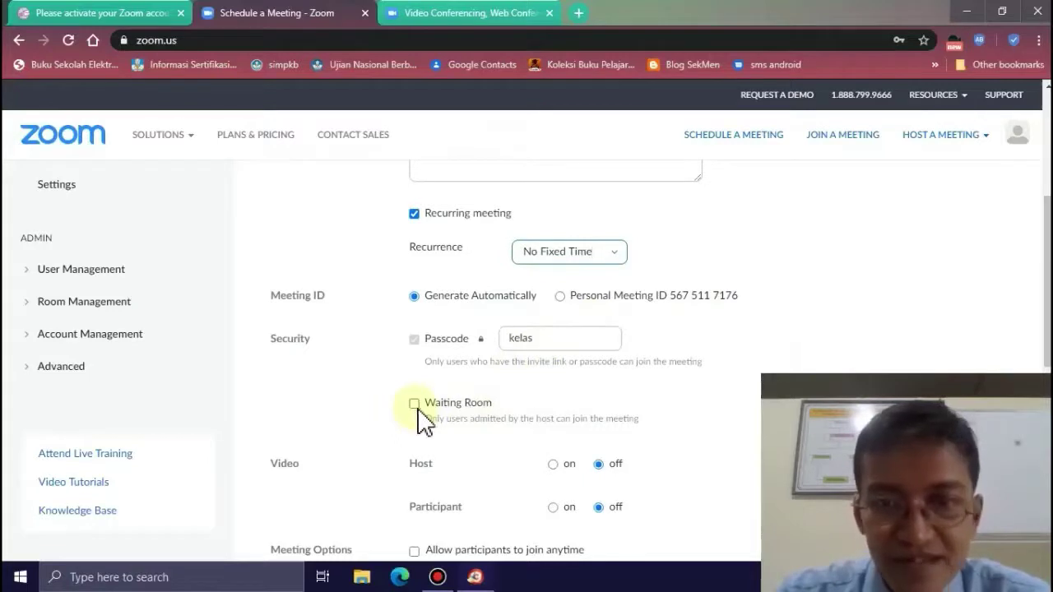
scroll(1043, 308, down, 3)
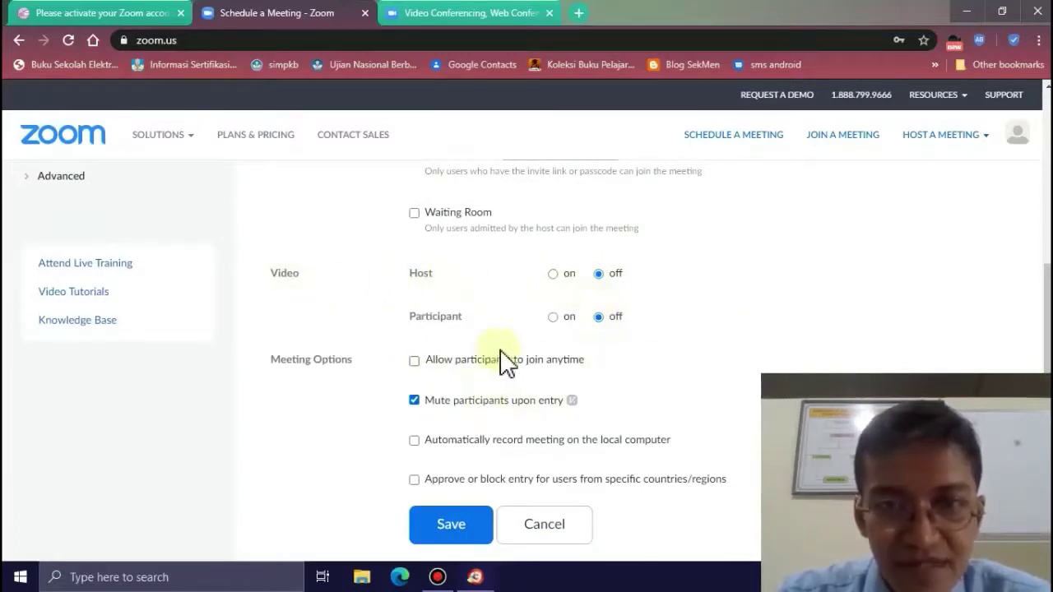
click(415, 362)
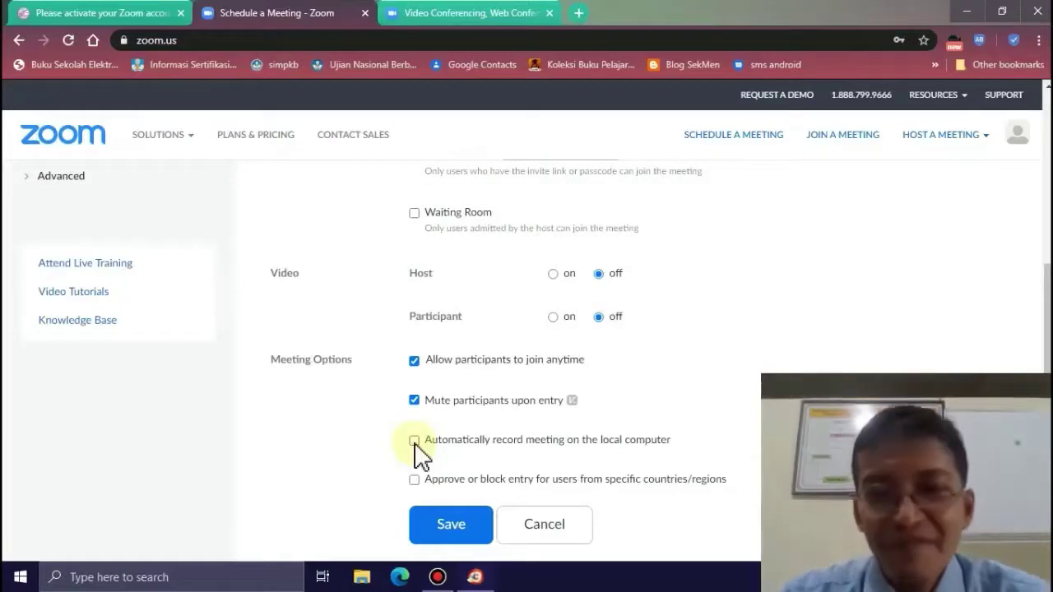
click(453, 534)
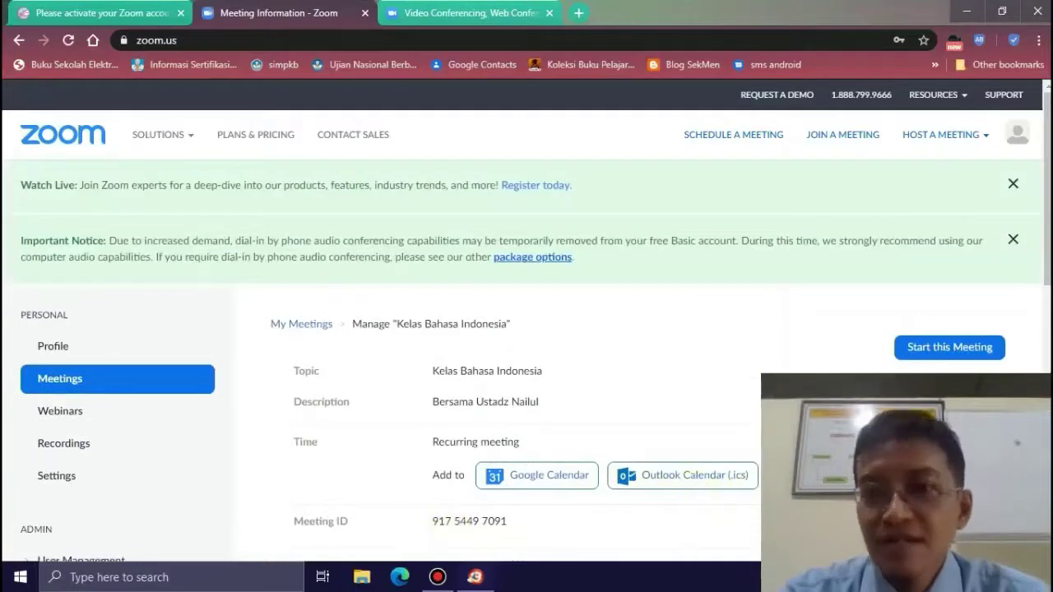
scroll(527, 362, down, 2)
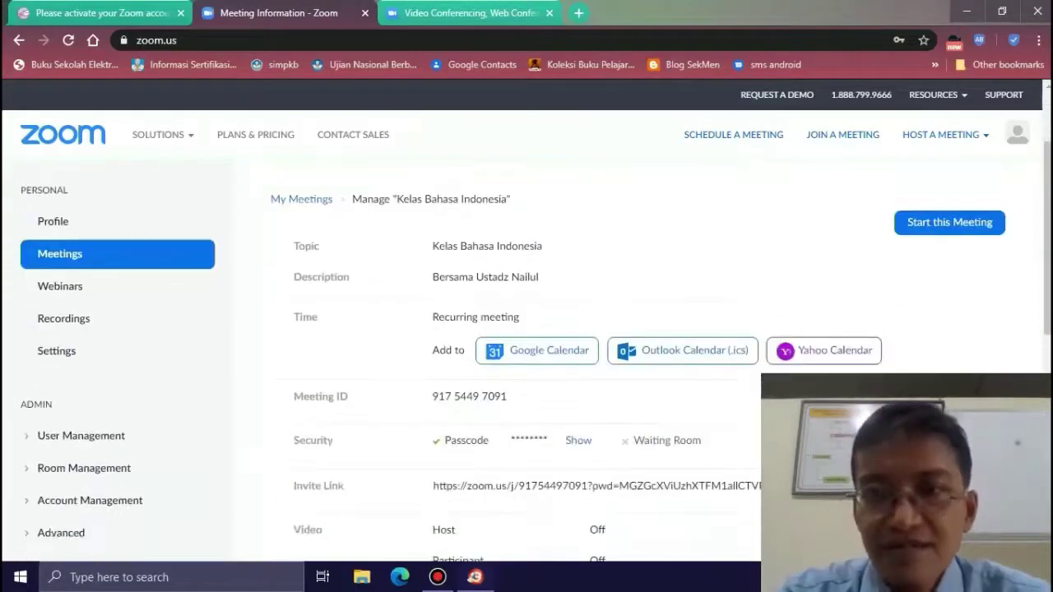
scroll(526, 362, down, 2)
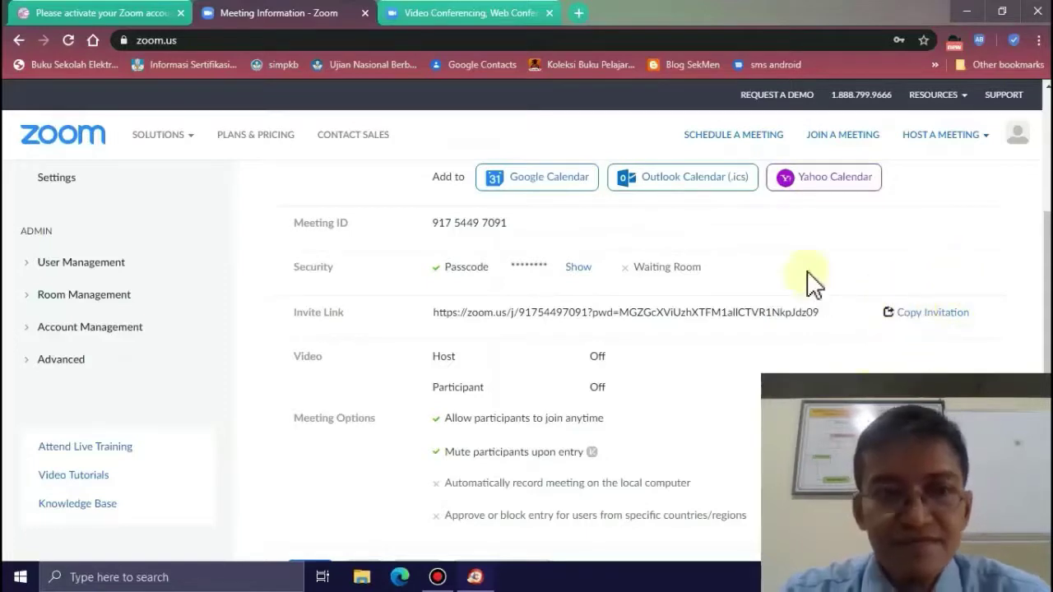
- Open Copy Invitation and wait out the Page Unresponsive prompt
click(918, 314)
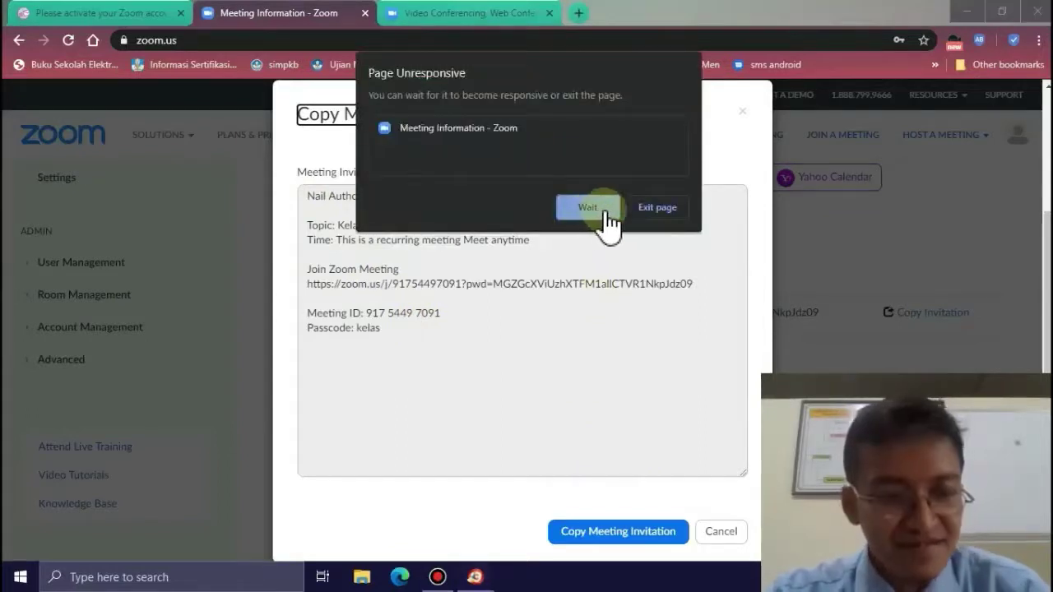
click(605, 220)
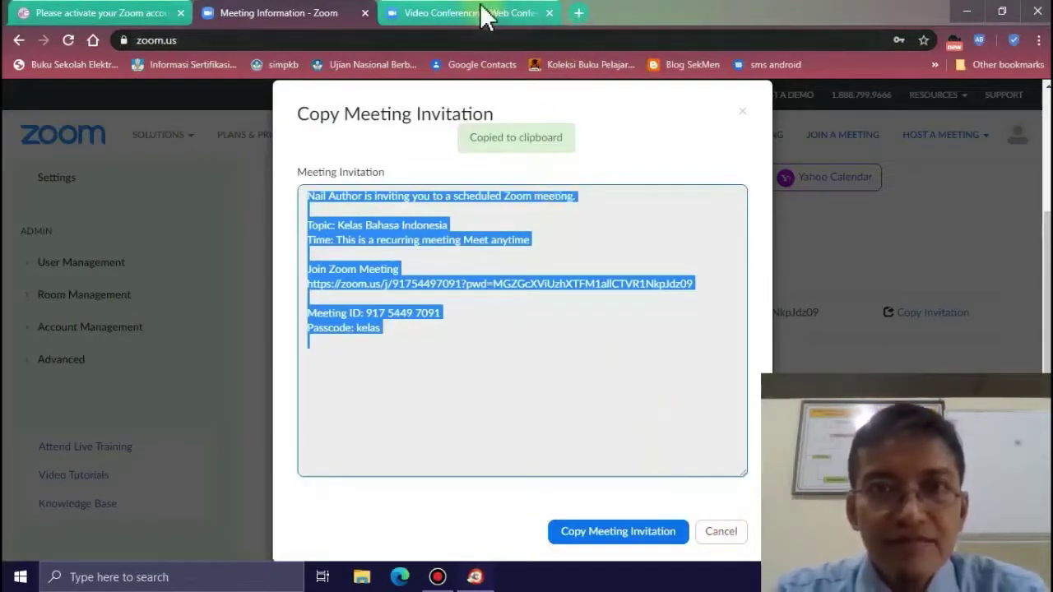
- Launch Notepad from the Start menu search
key(super)
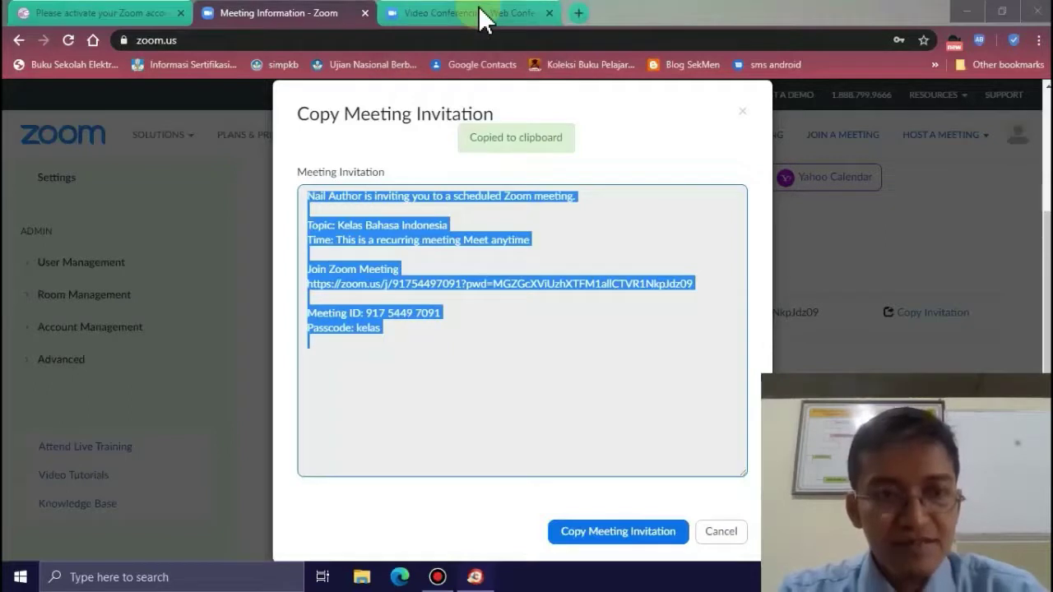
text(n)
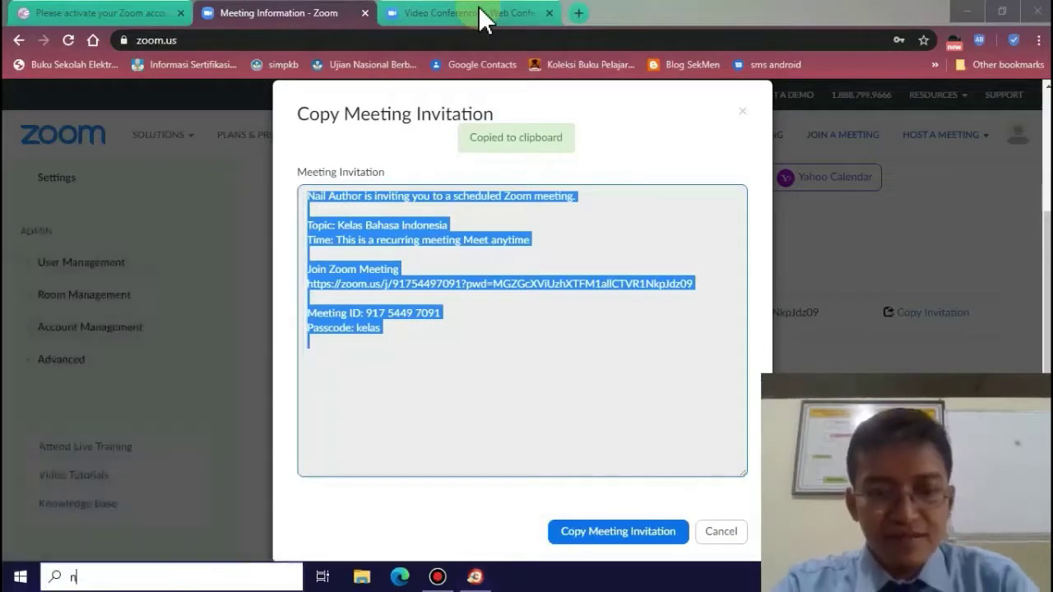
text(otepad)
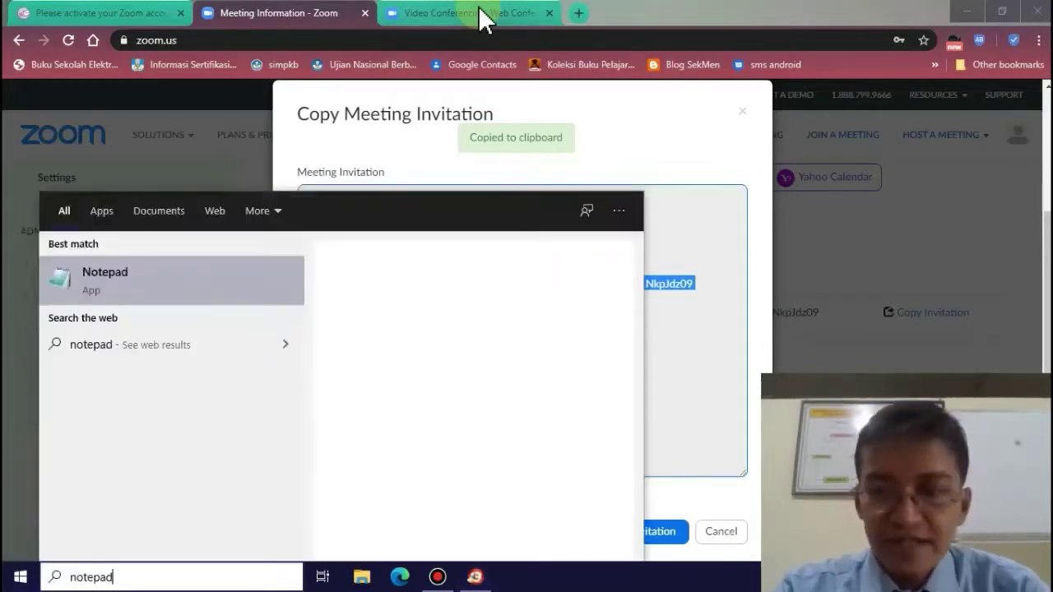
key(Return)
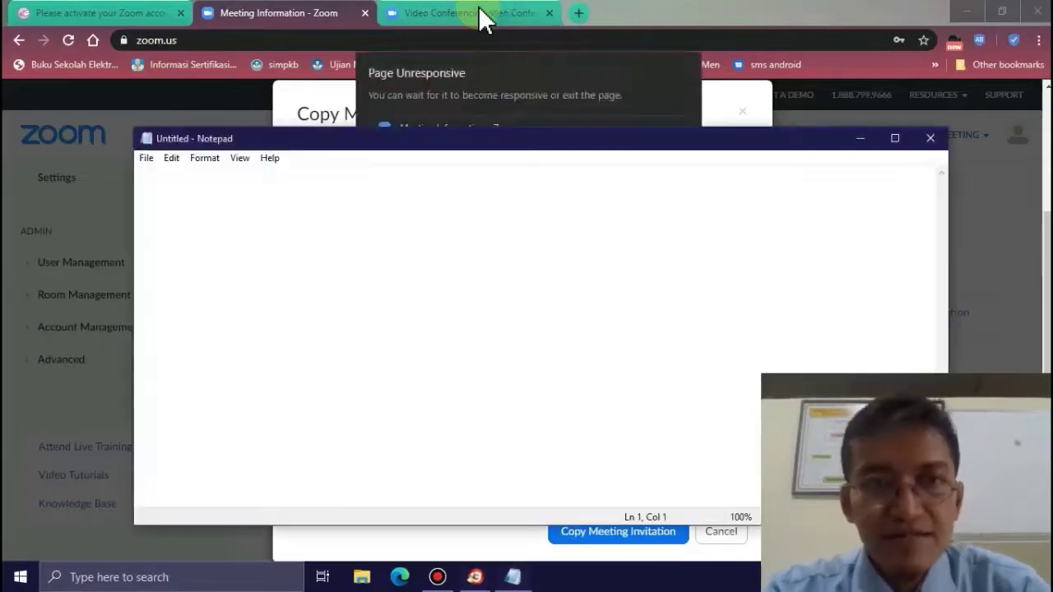
- Paste the invitation, delete the inviter line, and change 'Topic' to 'Topik'
key(ctrl+v)
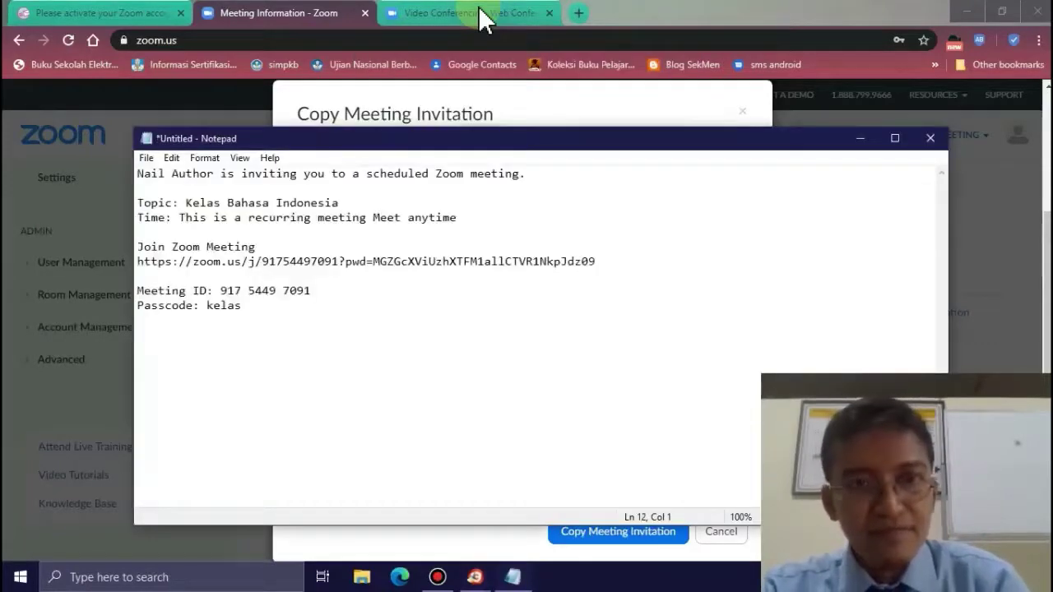
key(Up)
key(Up)
key(Up)
key(Up)
key(Up)
key(Up)
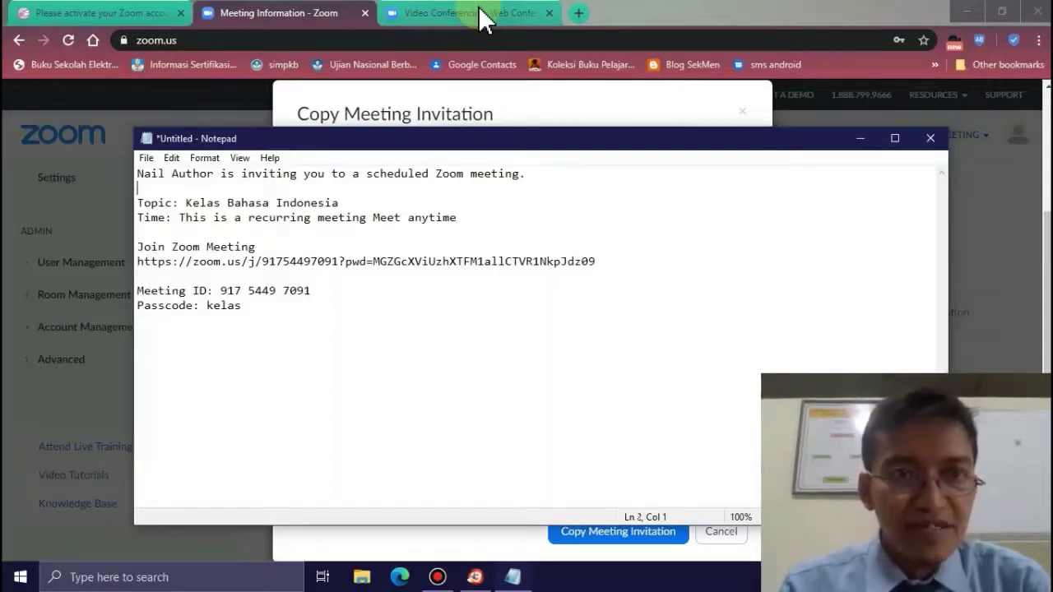
key(Up)
key(shift+Right)
key(shift+Right)
key(shift+Right)
key(shift+Right)
key(shift+Right)
key(shift+Right)
key(shift+Right)
key(shift+Right)
key(shift+Right)
key(shift+Right)
key(shift+Right)
key(shift+Right)
key(shift+Right)
key(shift+Right)
key(shift+Right)
key(shift+Right)
key(shift+Right)
key(shift+Right)
key(shift+Right)
key(shift+Right)
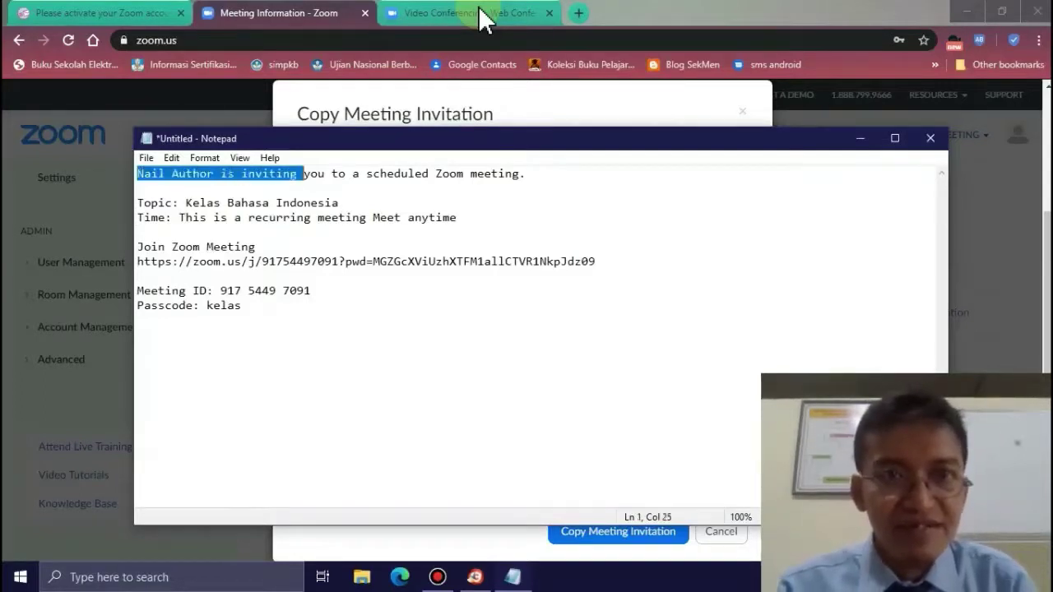
key(Delete)
key(Delete)
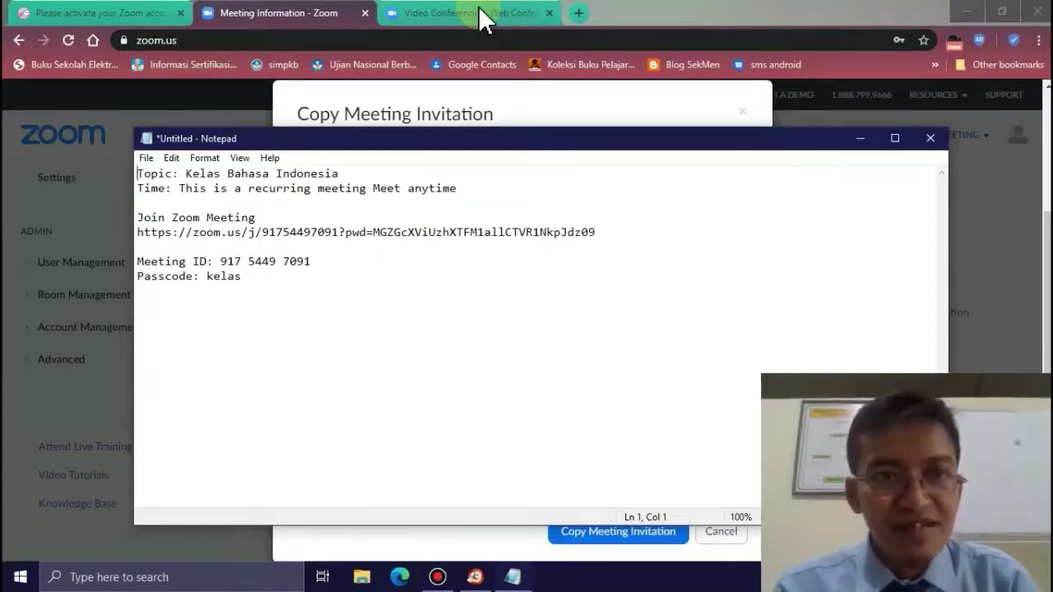
key(shift+Down)
key(shift+Down)
key(shift+Down)
key(shift+Down)
key(shift+Down)
key(shift+Down)
key(shift+Down)
key(shift+Down)
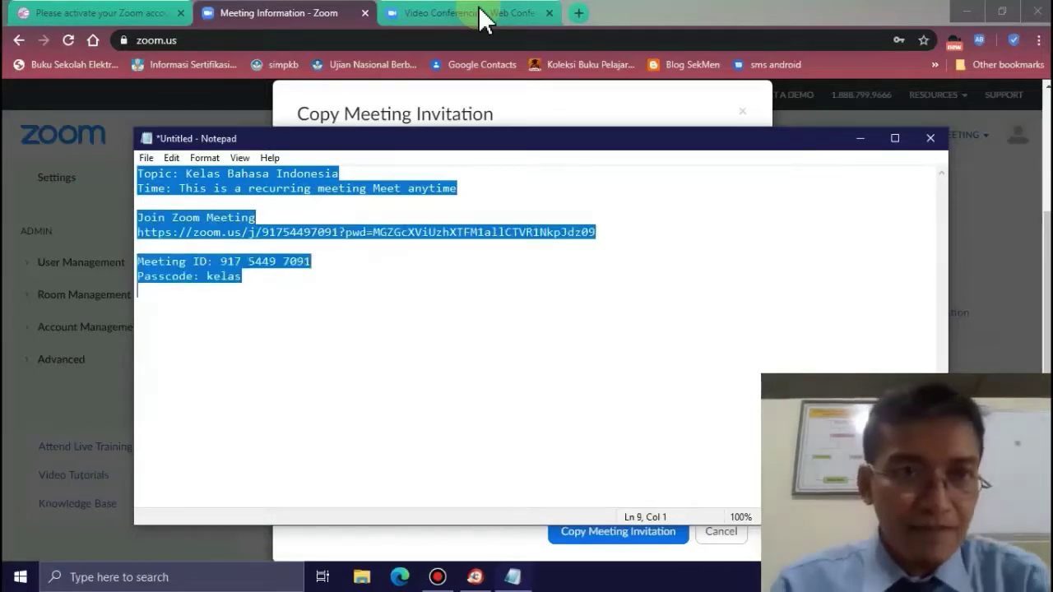
key(Up)
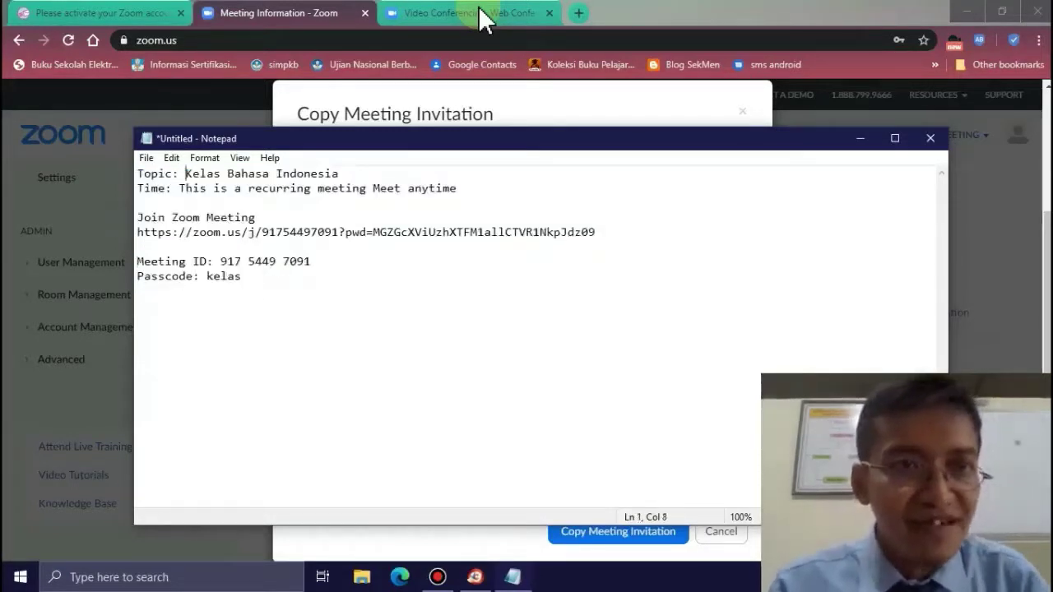
key(Left)
key(Left)
key(Left)
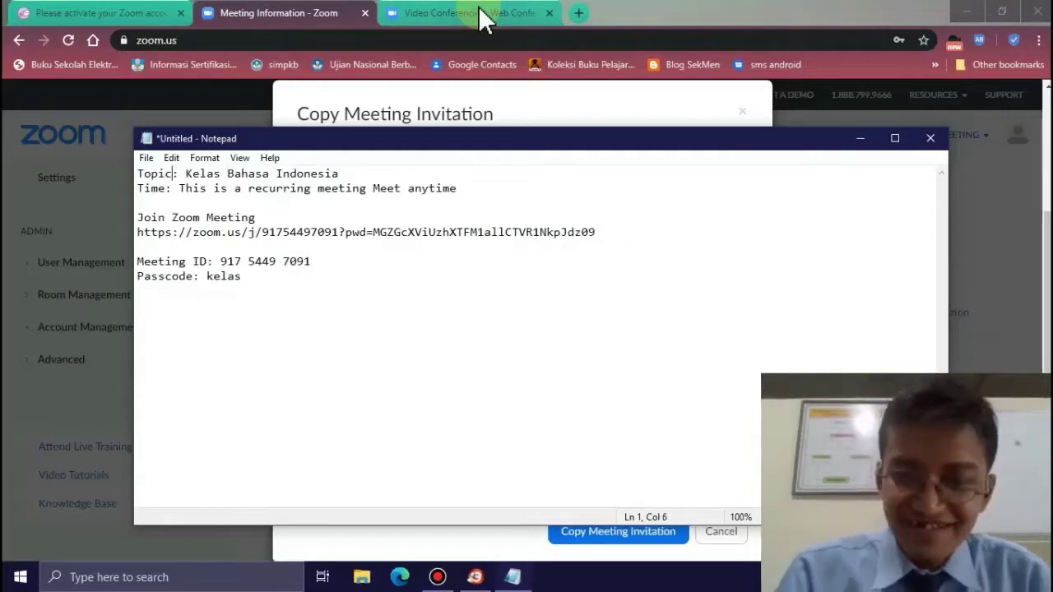
key(BackSpace)
text(k)
- Rewrite the time line as 'Waktu: Pukul 07.45-08.50' and select the link, ID and passcode lines
key(Down)
key(Left)
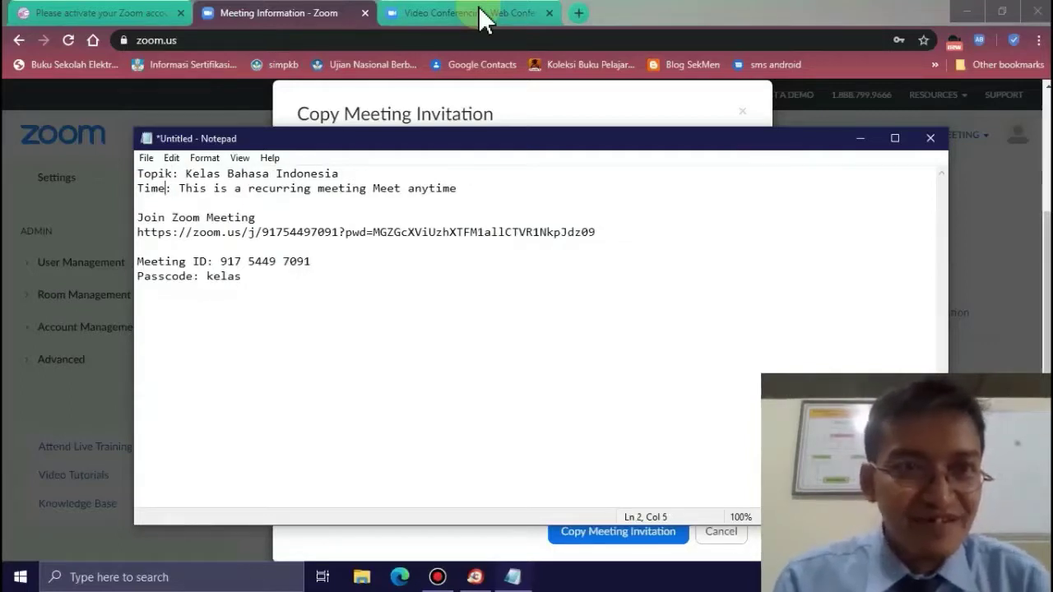
key(shift+Home)
text(Waktu)
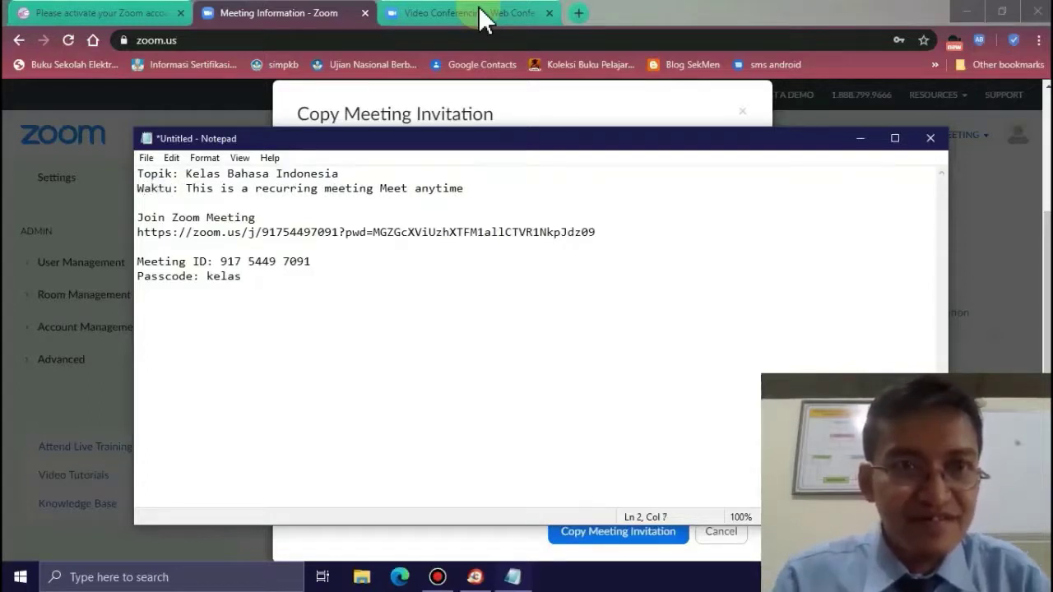
key(ctrl+shift+Right)
key(ctrl+shift+Right)
key(ctrl+shift+Right)
key(ctrl+shift+Right)
key(ctrl+shift+Right)
key(ctrl+shift+Right)
key(ctrl+shift+Right)
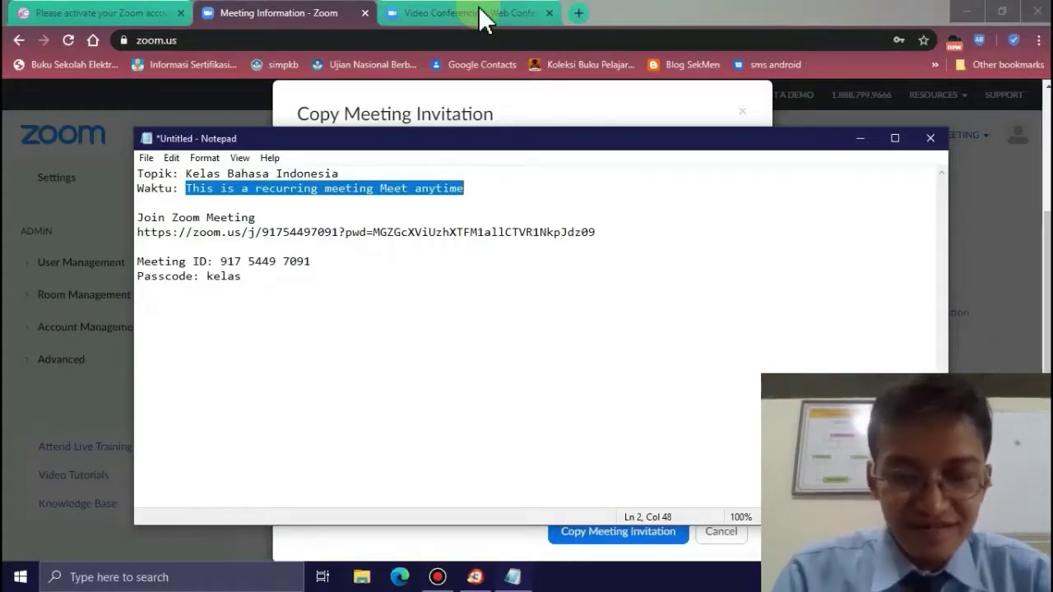
text(Pukul )
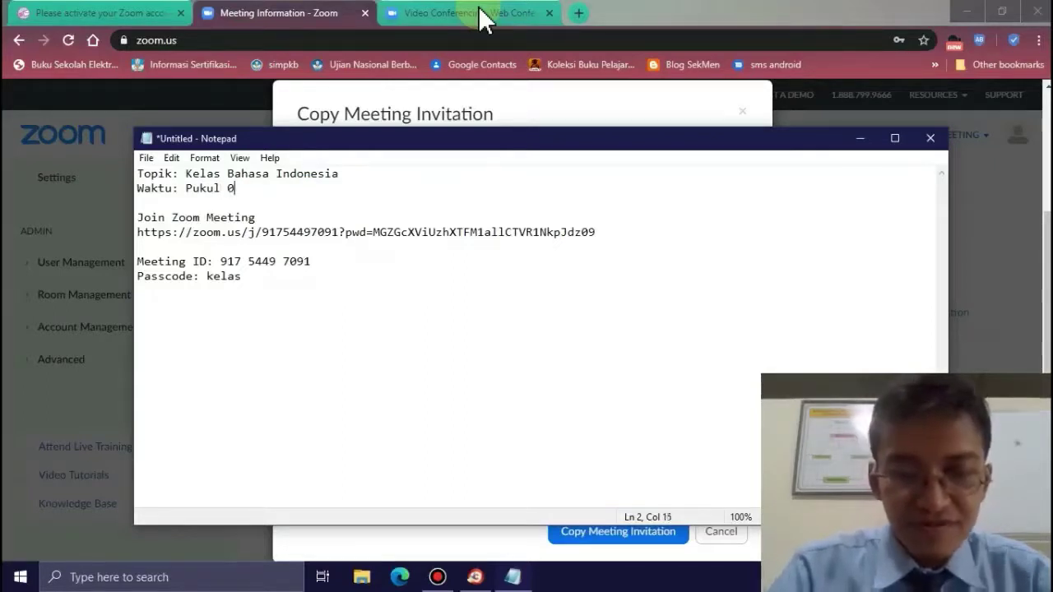
text(07.45)
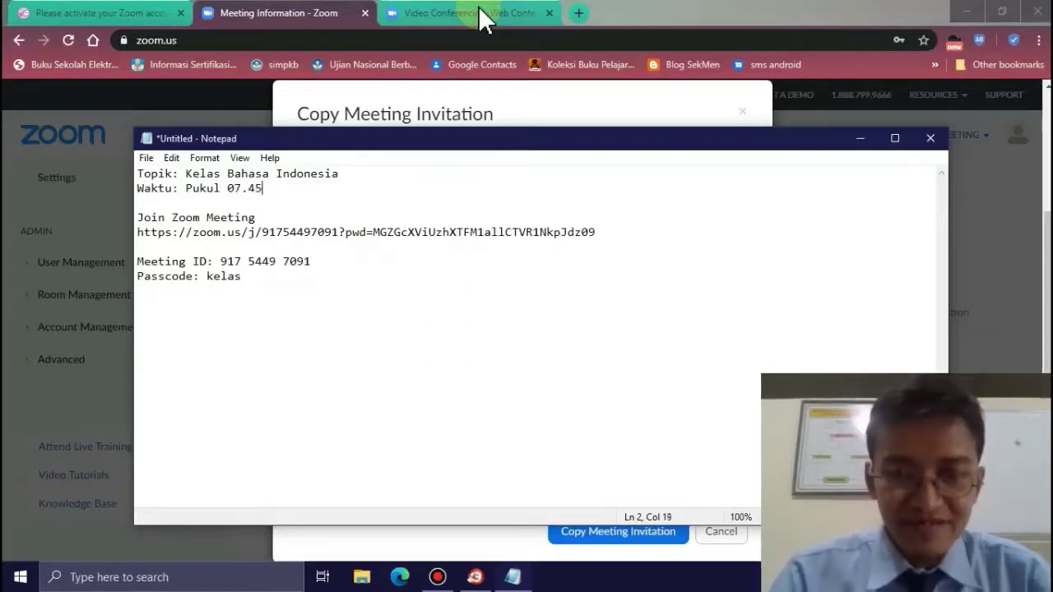
text(-08.5)
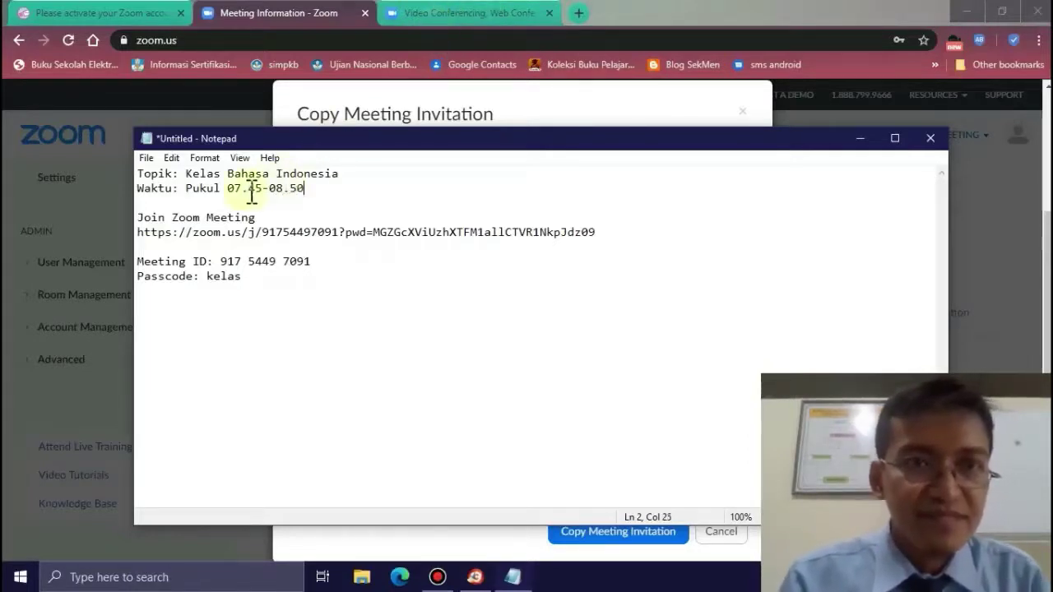
click(269, 176)
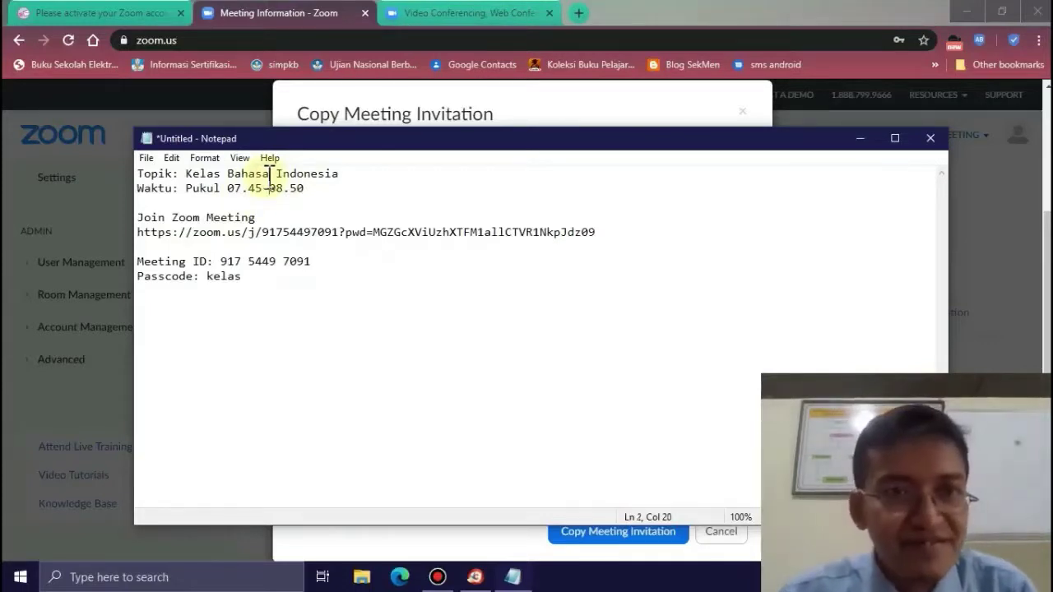
key(shift+Down)
key(shift+Down)
key(shift+Down)
key(shift+Down)
key(shift+Down)
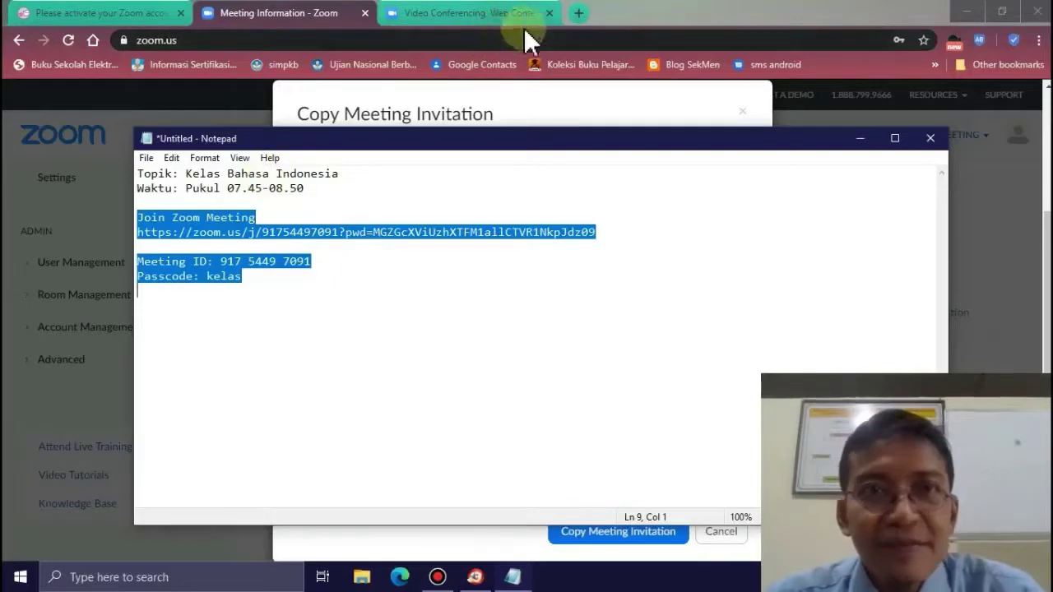
- Open the us-learning site in a new Chrome tab and log in with saved credentials
click(588, 20)
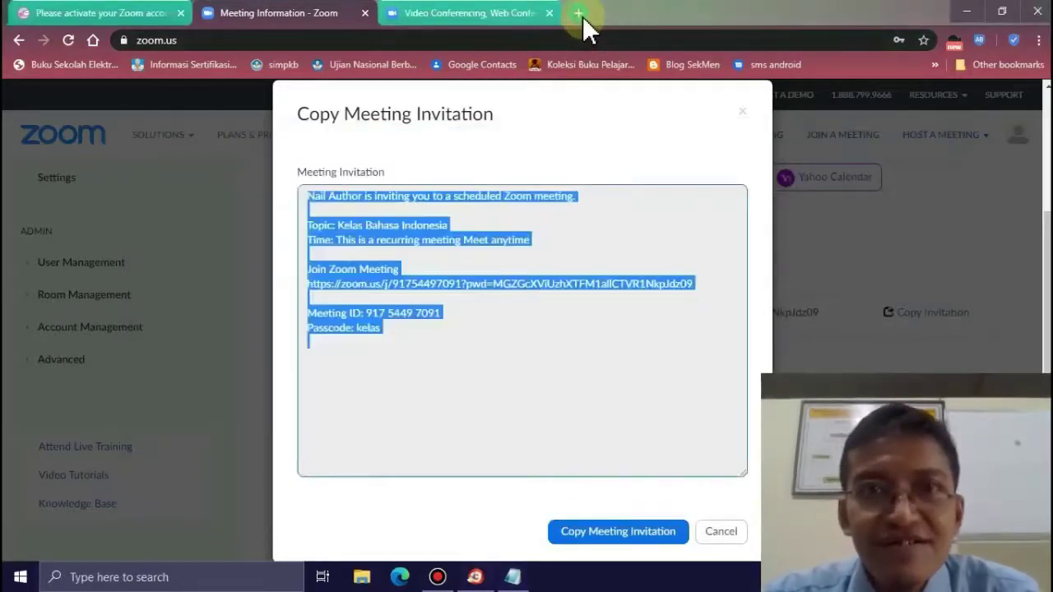
click(579, 14)
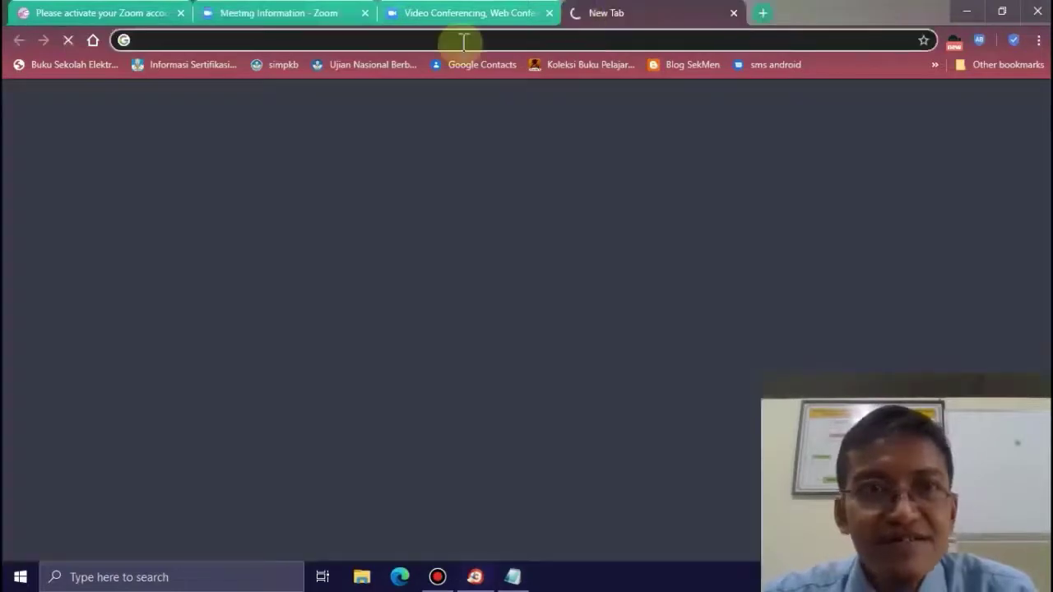
text(us-l)
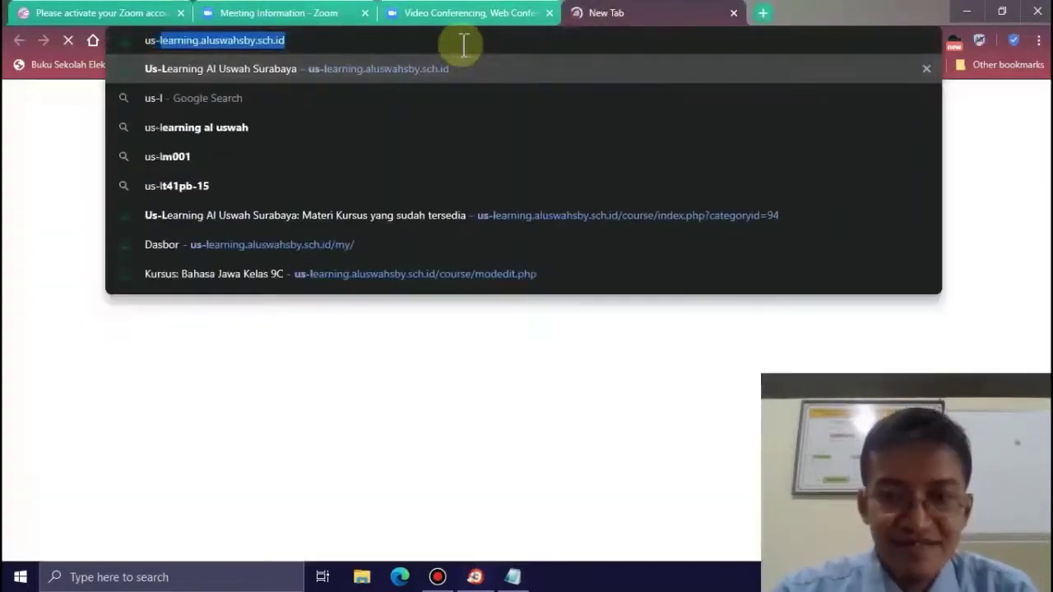
key(Return)
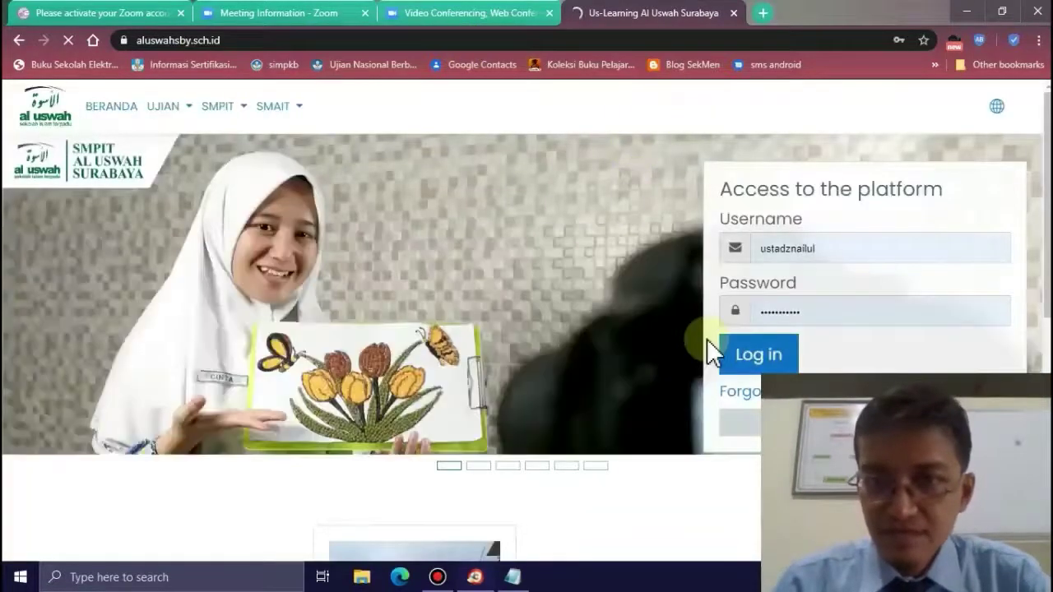
click(741, 368)
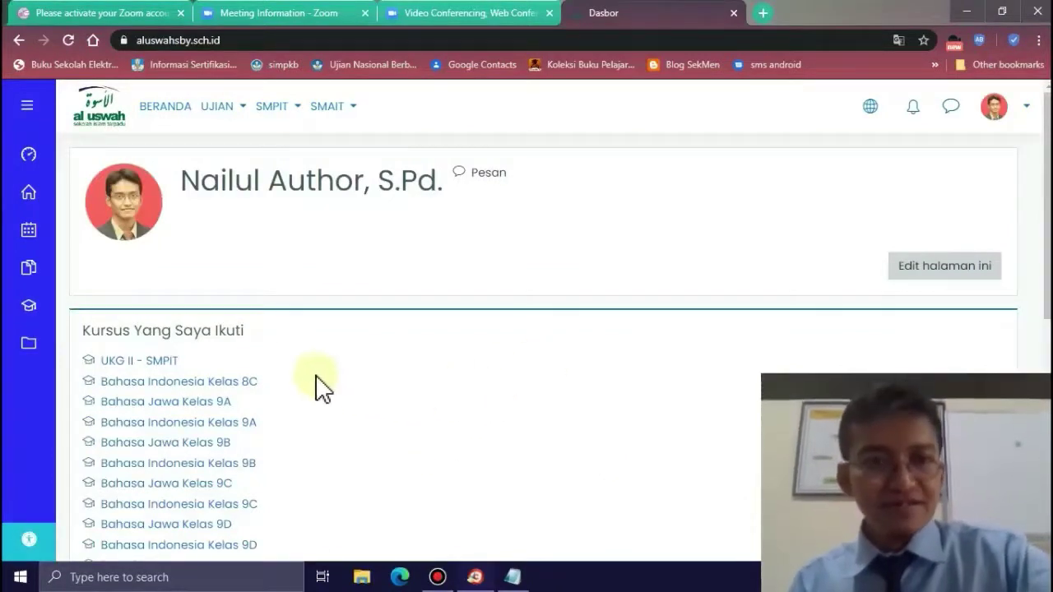
- Open Bahasa Indonesia Kelas 8C and turn on Hidupkan Mode Ubah from the gear menu
click(212, 387)
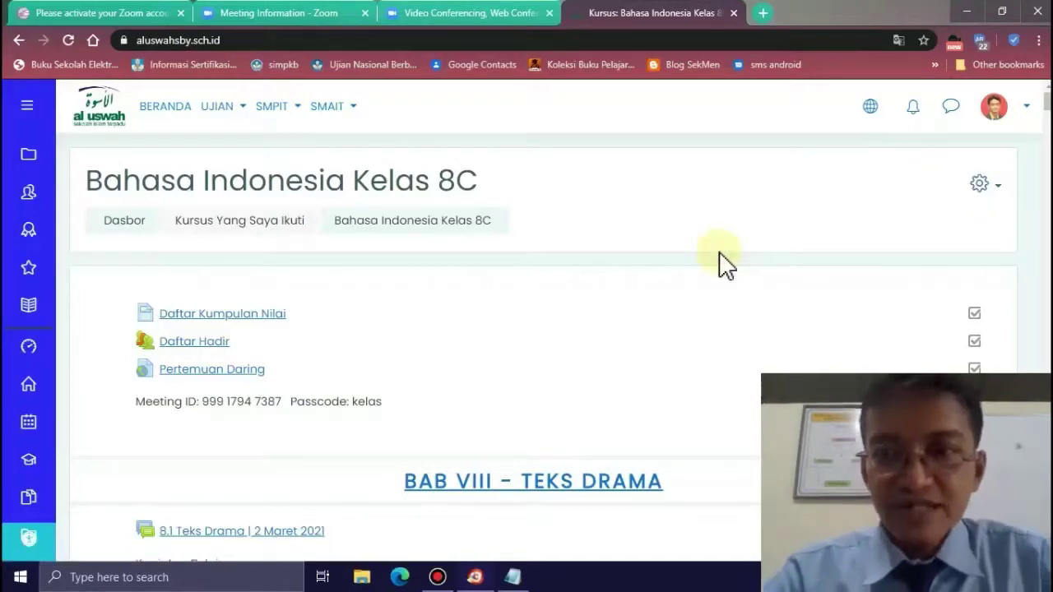
click(991, 193)
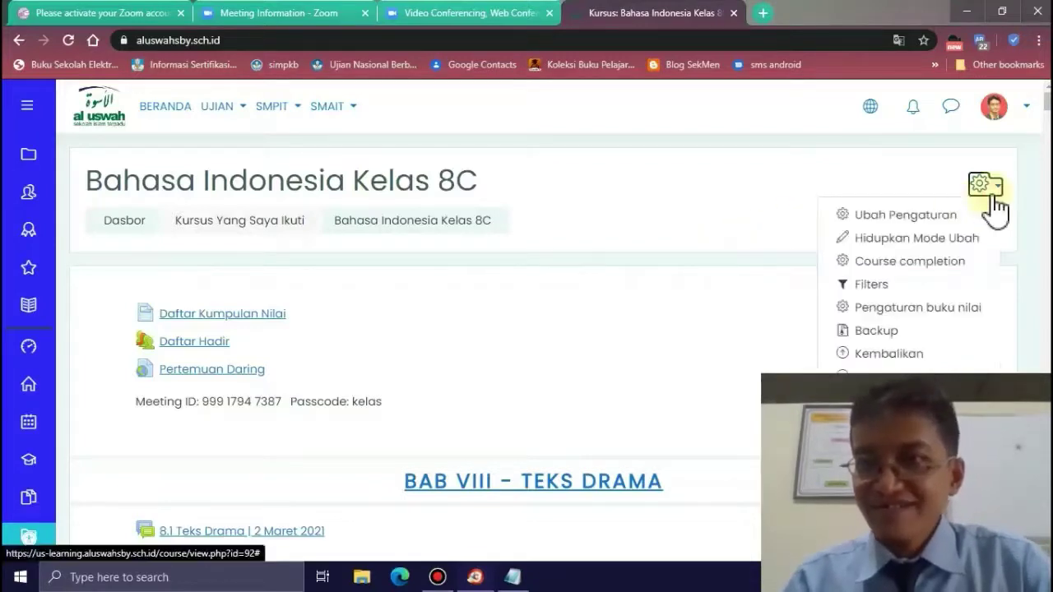
click(894, 237)
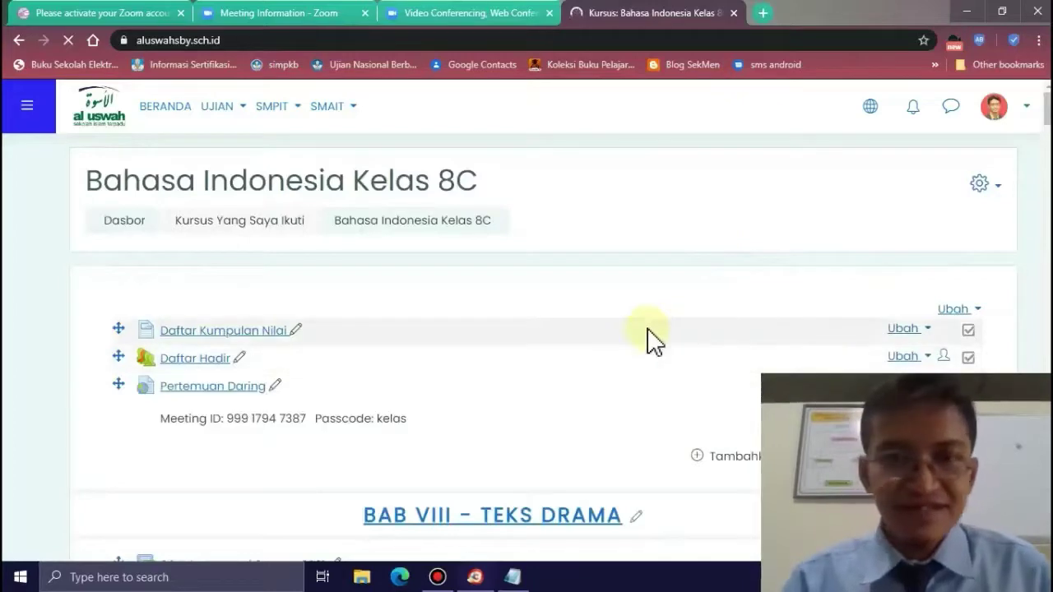
scroll(650, 341, down, 3)
scroll(732, 329, down, 3)
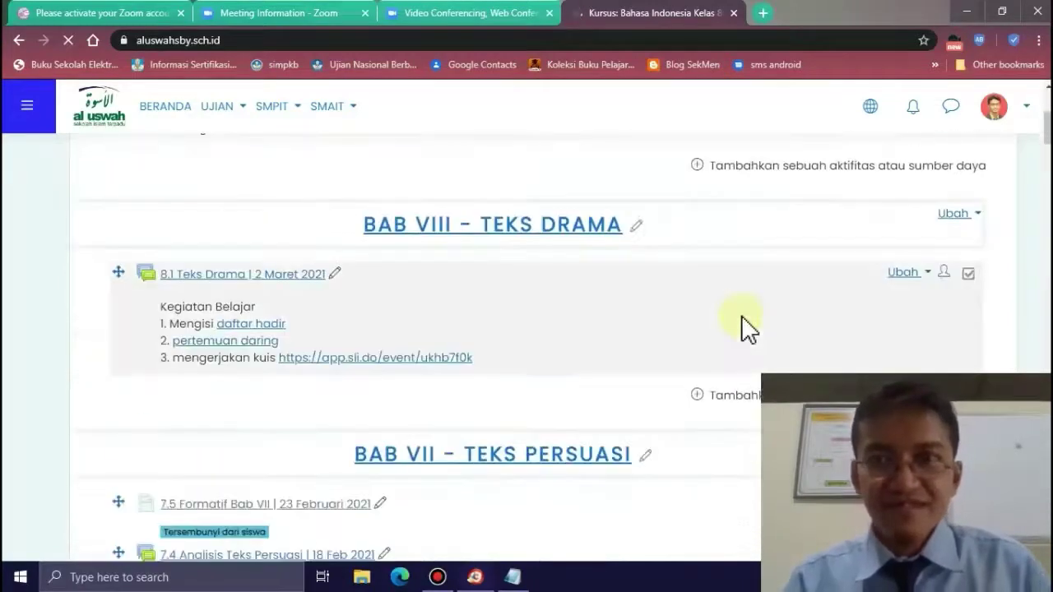
scroll(746, 330, up, 6)
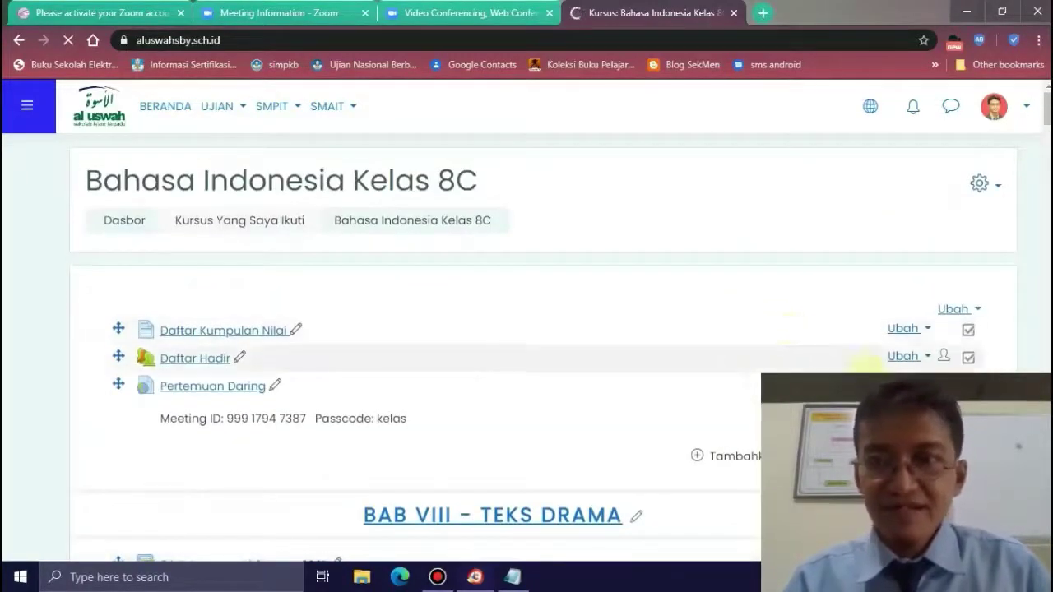
scroll(790, 333, down, 1)
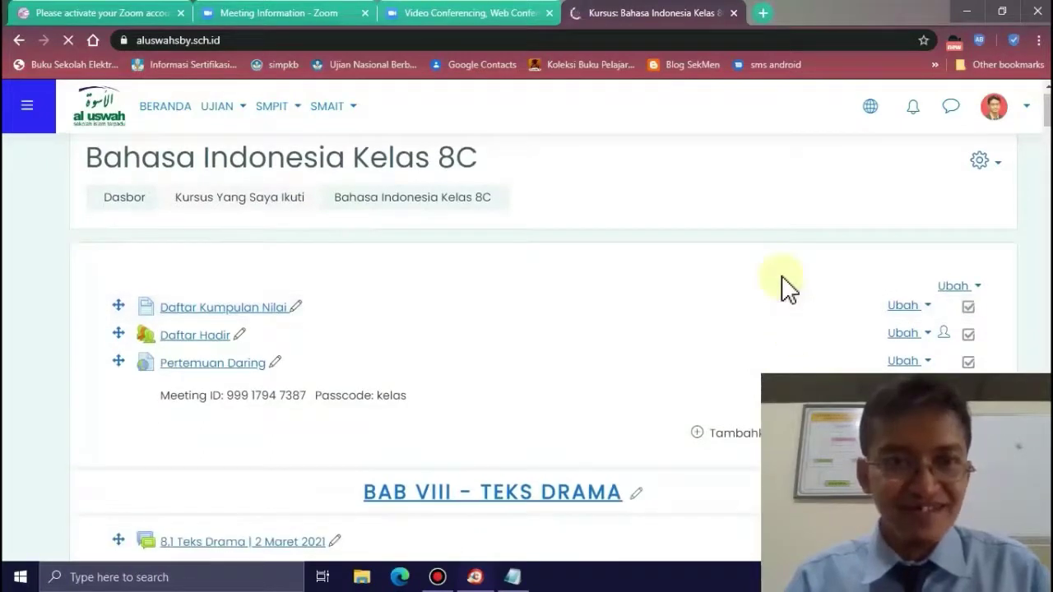
scroll(784, 287, down, 2)
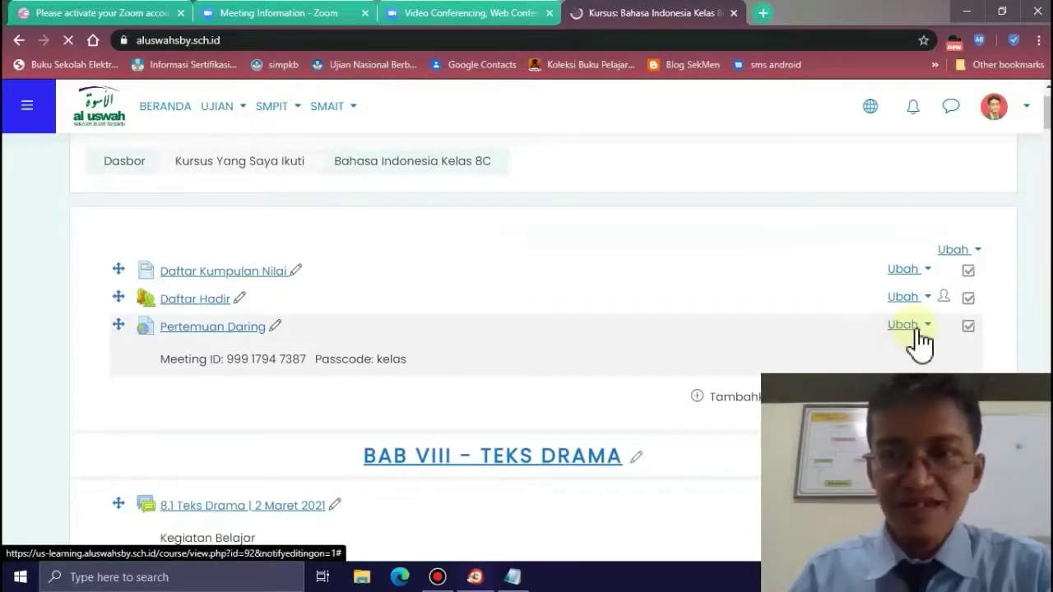
scroll(694, 368, down, 3)
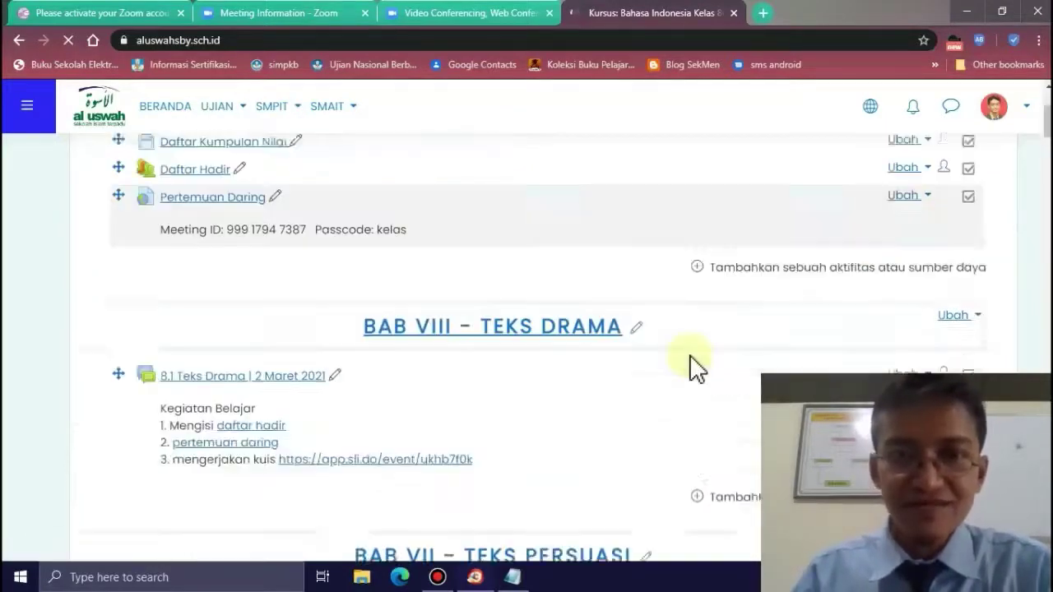
scroll(696, 367, down, 1)
scroll(696, 368, up, 3)
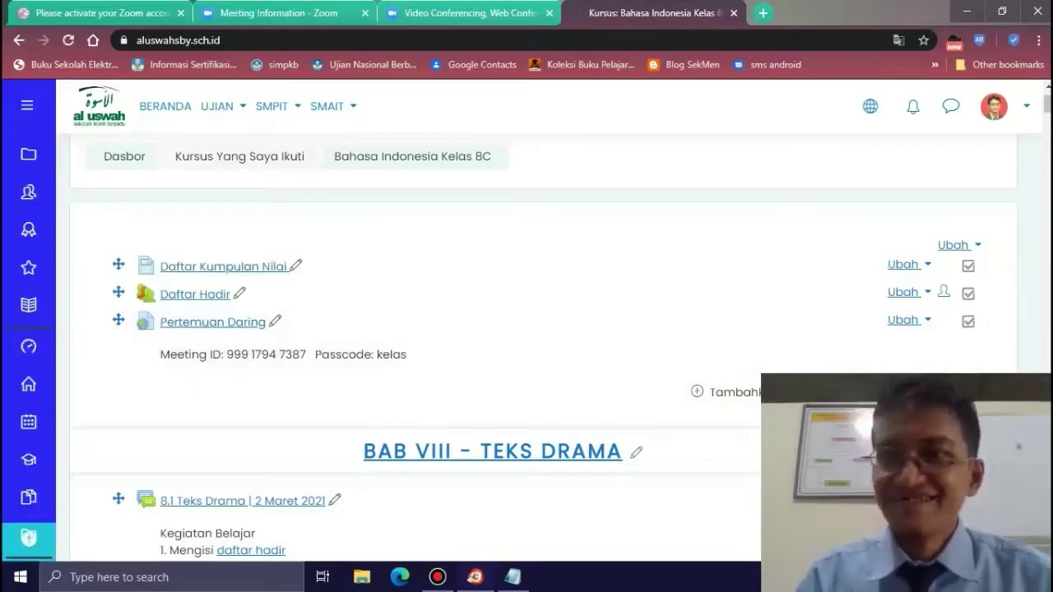
scroll(1045, 104, down, 2)
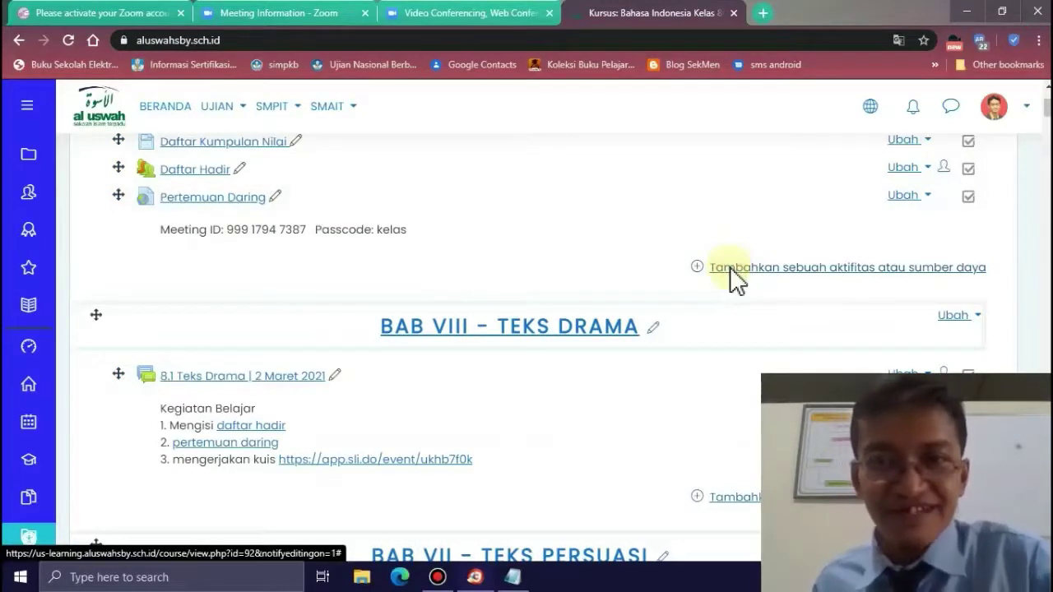
- Add a new URL resource named 'Pertemuan Daring' to the top course section
click(735, 268)
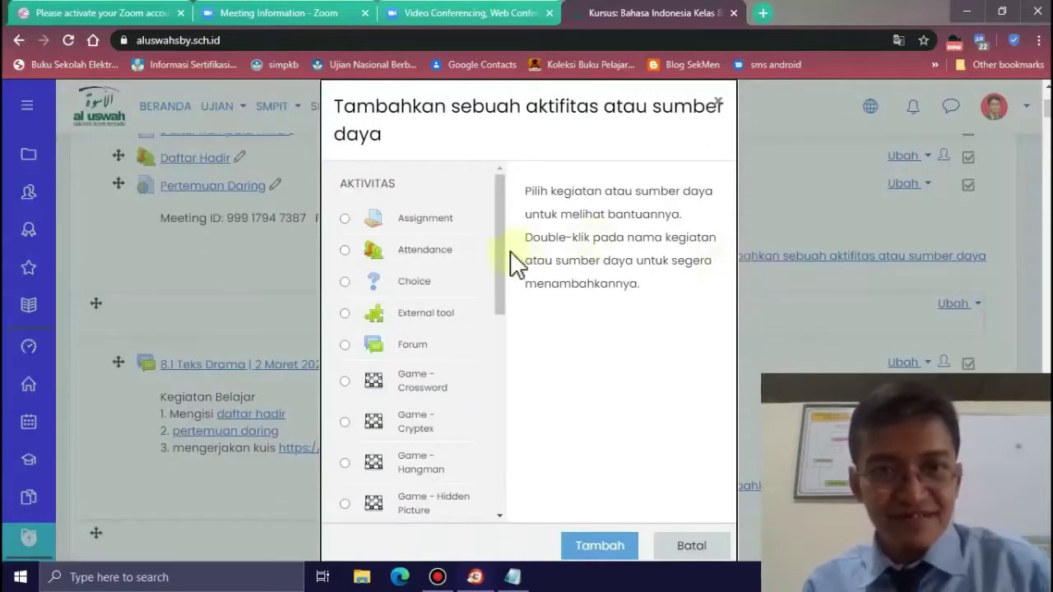
scroll(508, 300, down, 6)
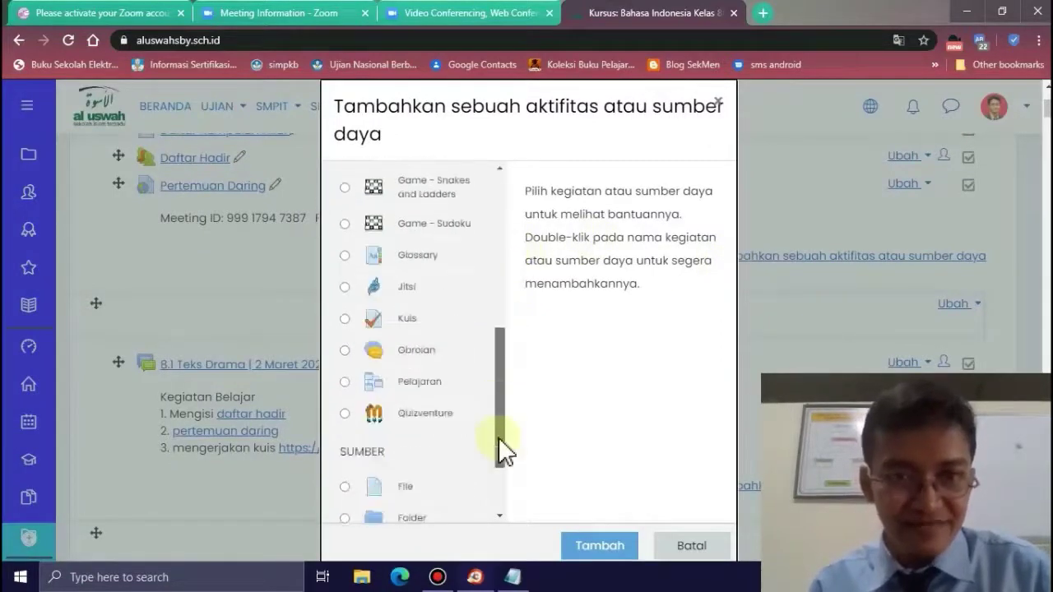
drag(498, 451, 498, 478)
click(345, 507)
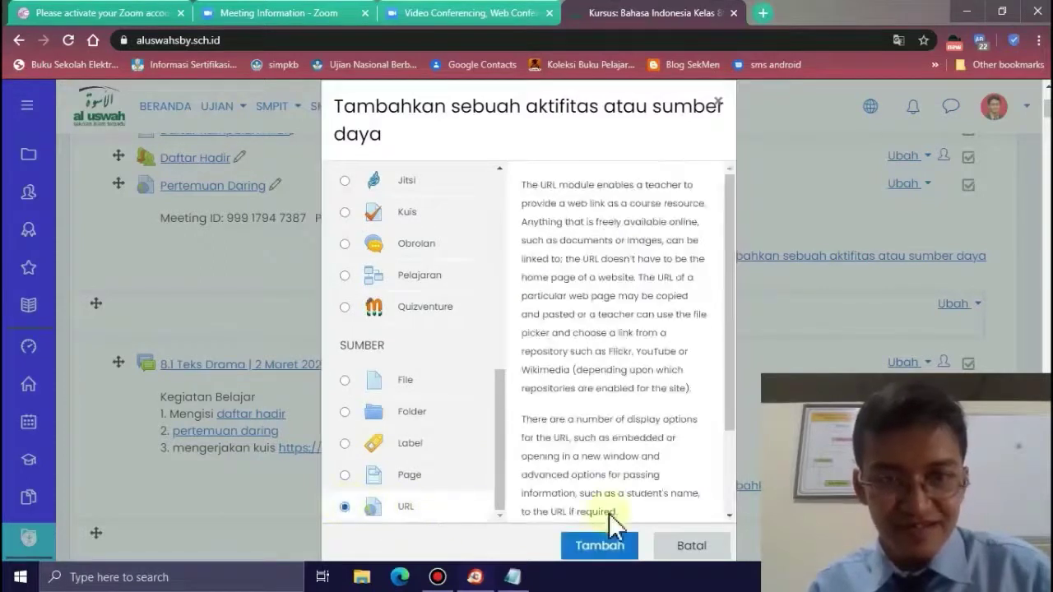
click(621, 549)
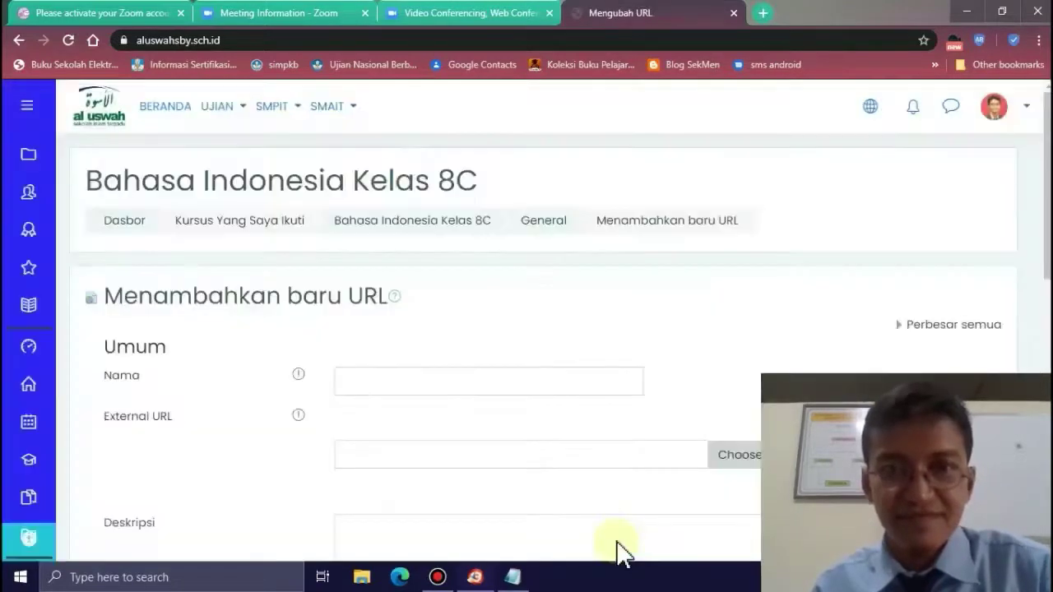
click(417, 383)
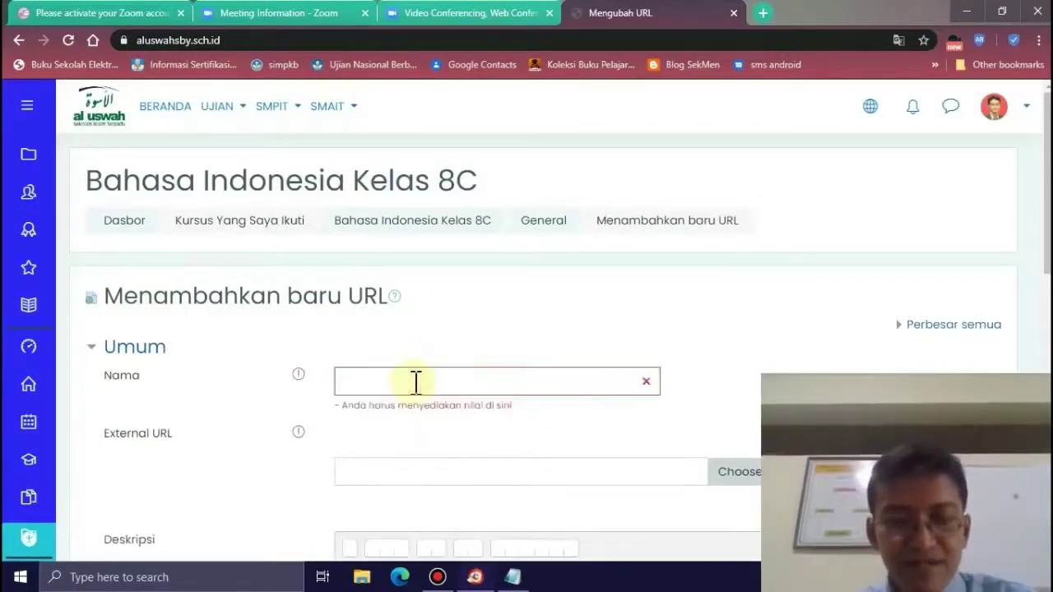
scroll(416, 387, down, 5)
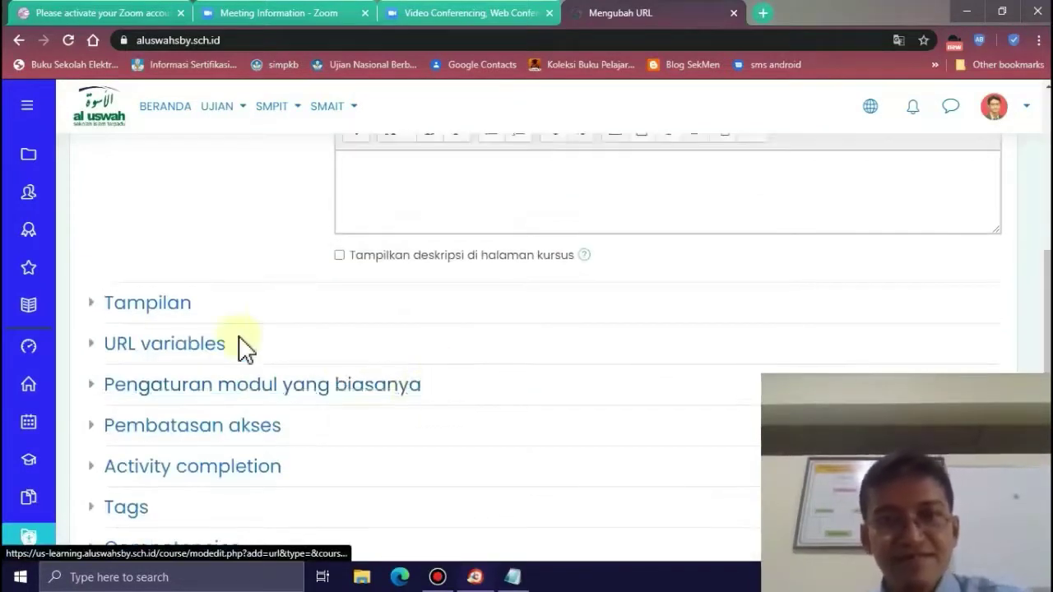
scroll(242, 348, up, 10)
scroll(350, 313, down, 1)
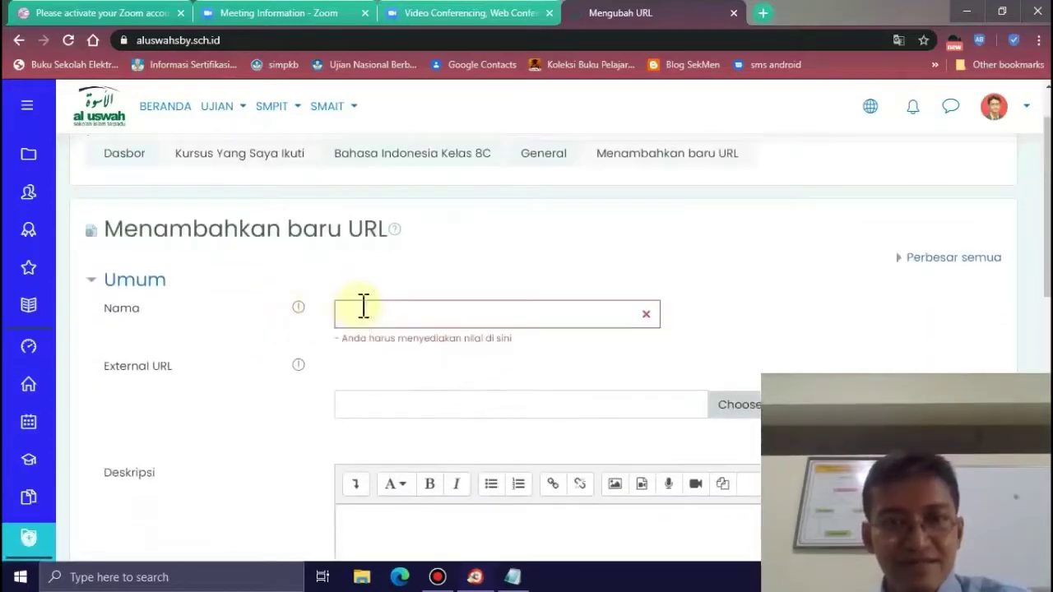
text(pertemuan)
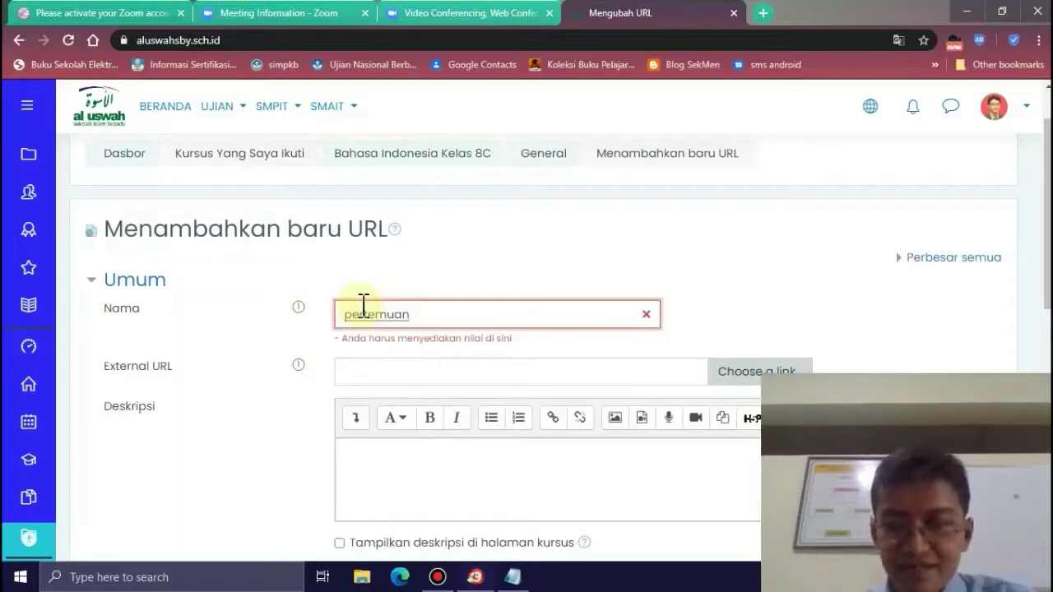
key(Delete)
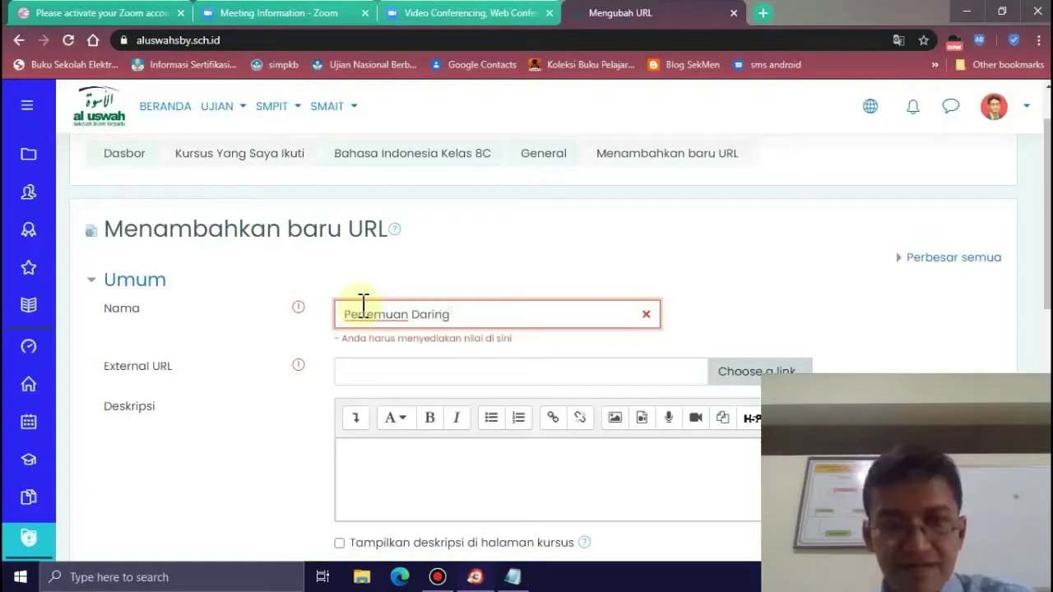
- Paste the invitation into the description and move the Zoom link into External URL
click(365, 469)
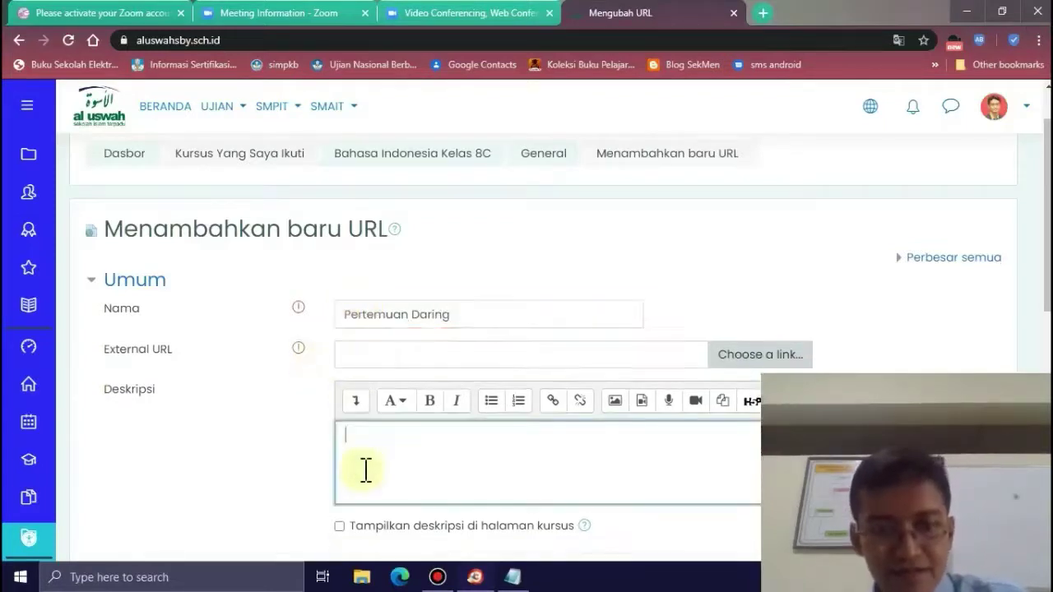
key(ctrl+v)
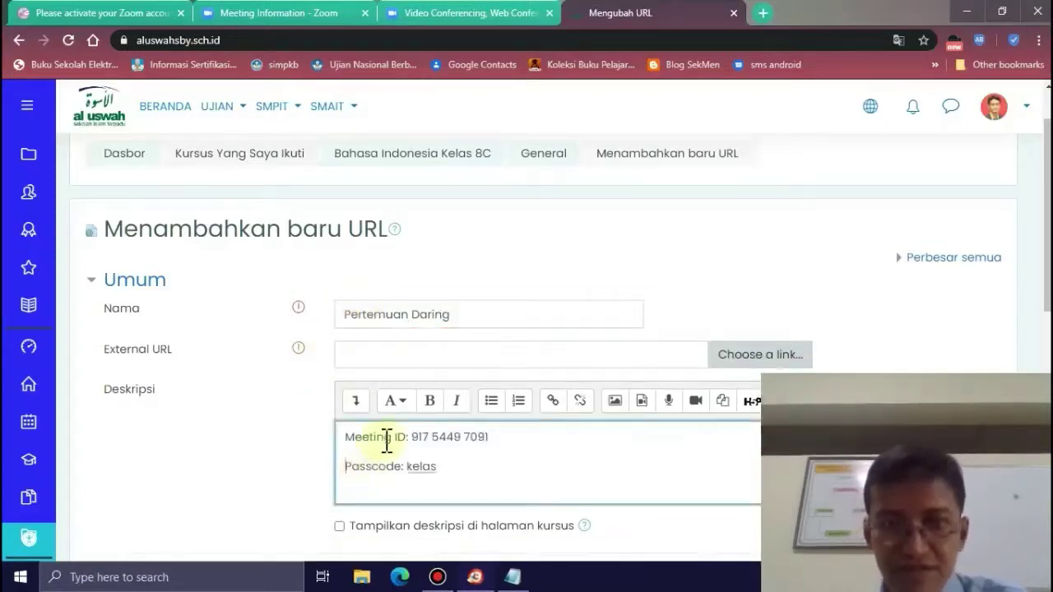
key(ctrl+v)
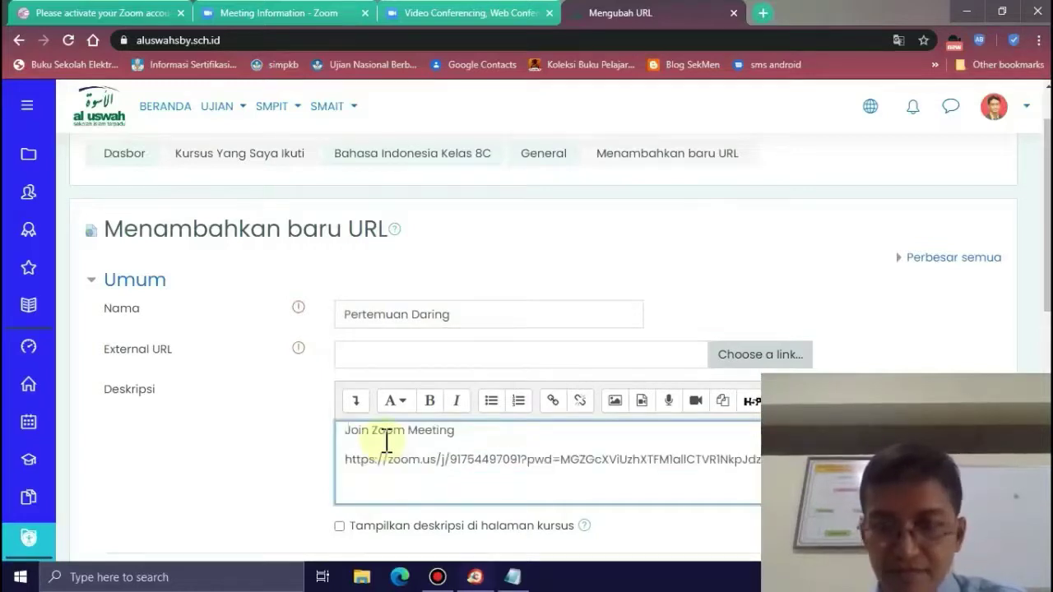
key(shift+Home)
key(ctrl+x)
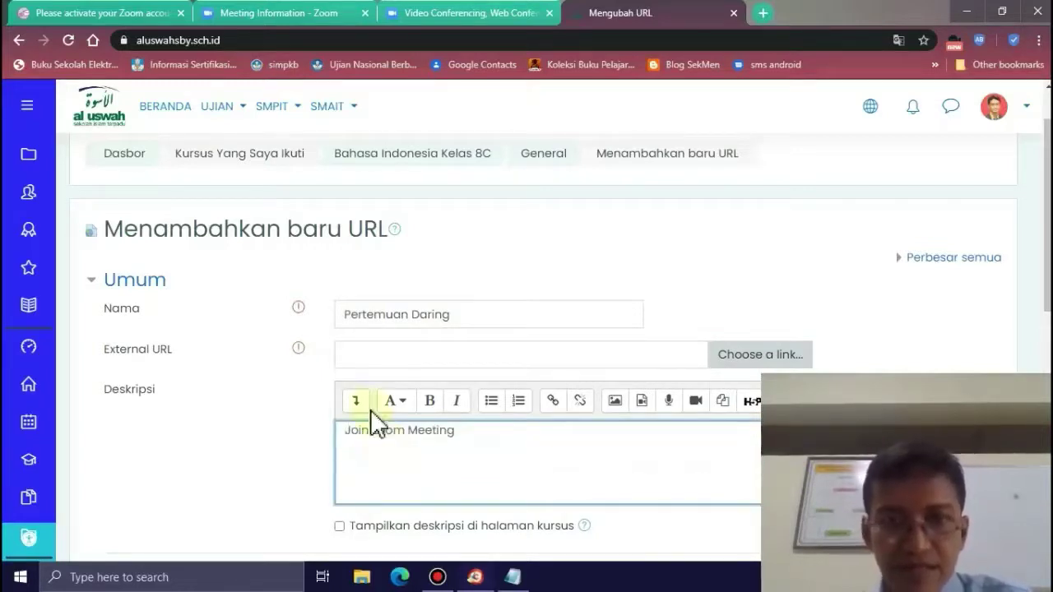
click(376, 353)
key(ctrl+v)
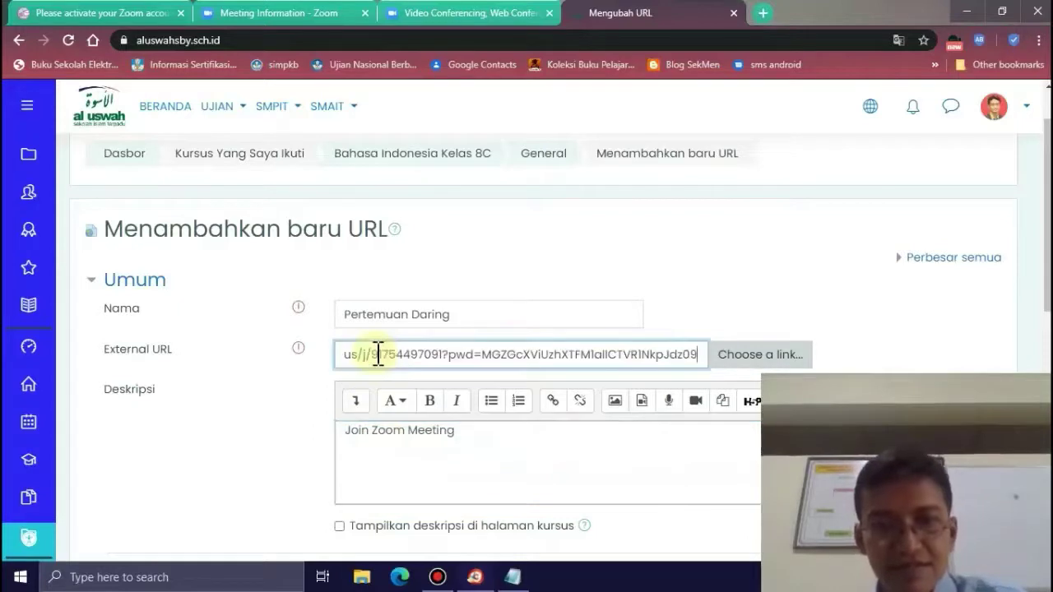
- Trim the description to one meeting ID/passcode line and tick 'Tampilkan deskripsi di halaman kursus'
click(355, 451)
key(Delete)
key(Delete)
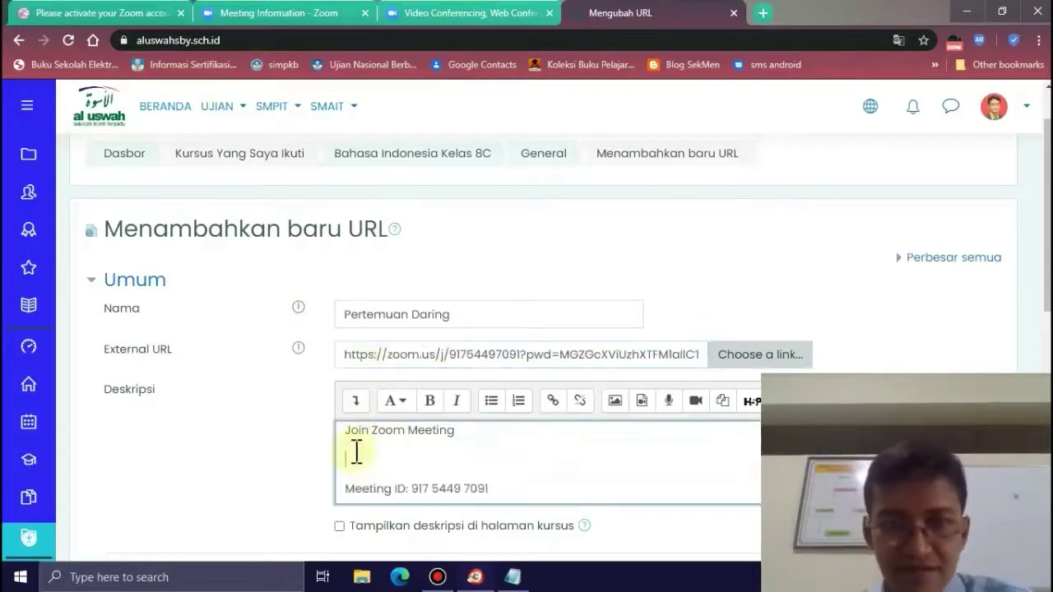
text(M)
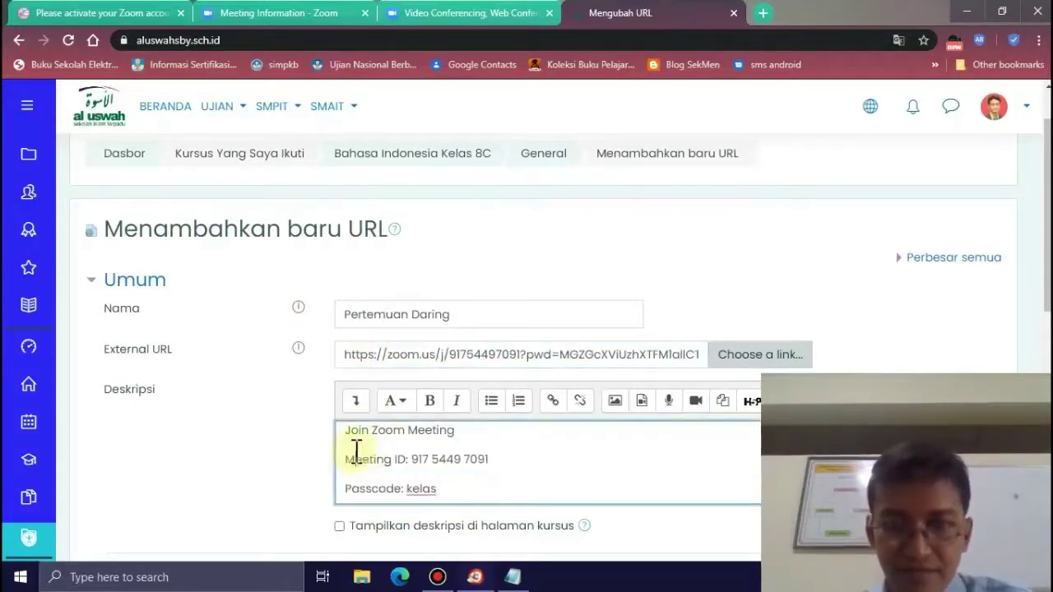
key(BackSpace)
key(BackSpace)
key(BackSpace)
key(BackSpace)
key(BackSpace)
key(BackSpace)
key(BackSpace)
key(BackSpace)
key(BackSpace)
key(BackSpace)
key(BackSpace)
key(BackSpace)
key(BackSpace)
key(BackSpace)
key(BackSpace)
key(BackSpace)
key(BackSpace)
key(BackSpace)
key(BackSpace)
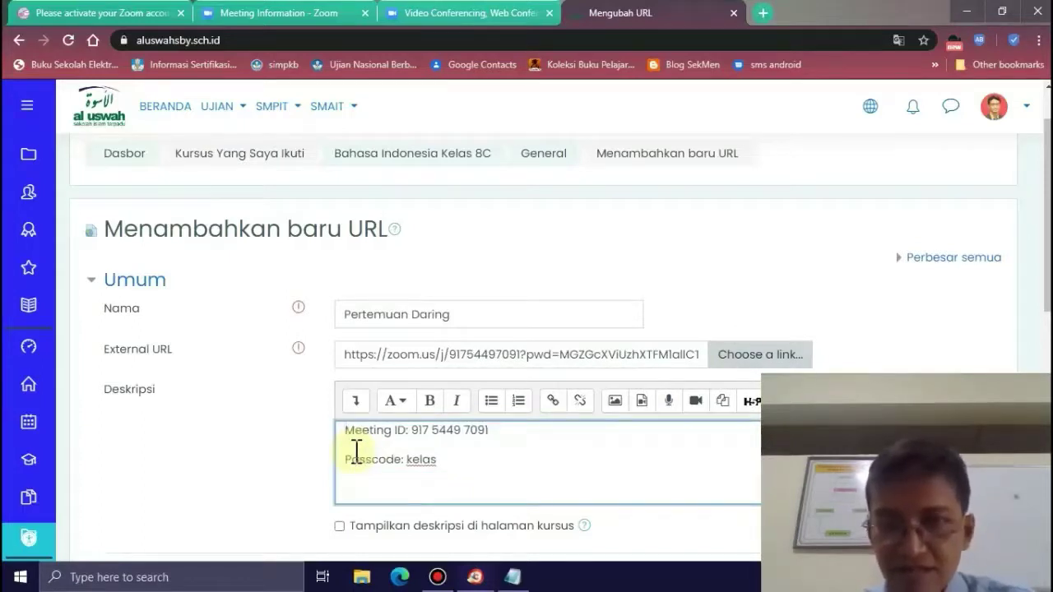
key(Delete)
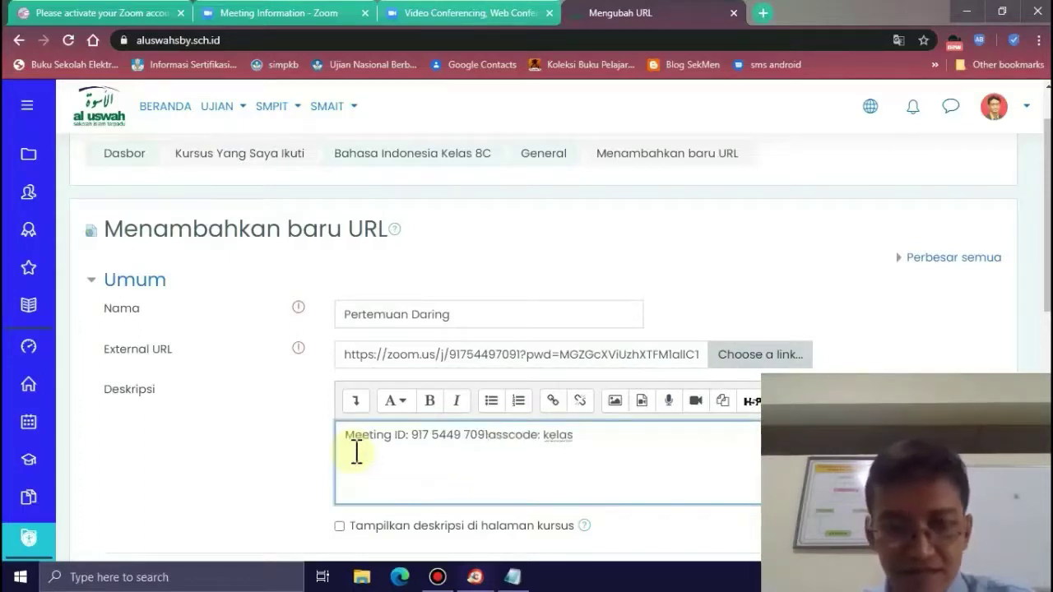
key(Tab)
key(Tab)
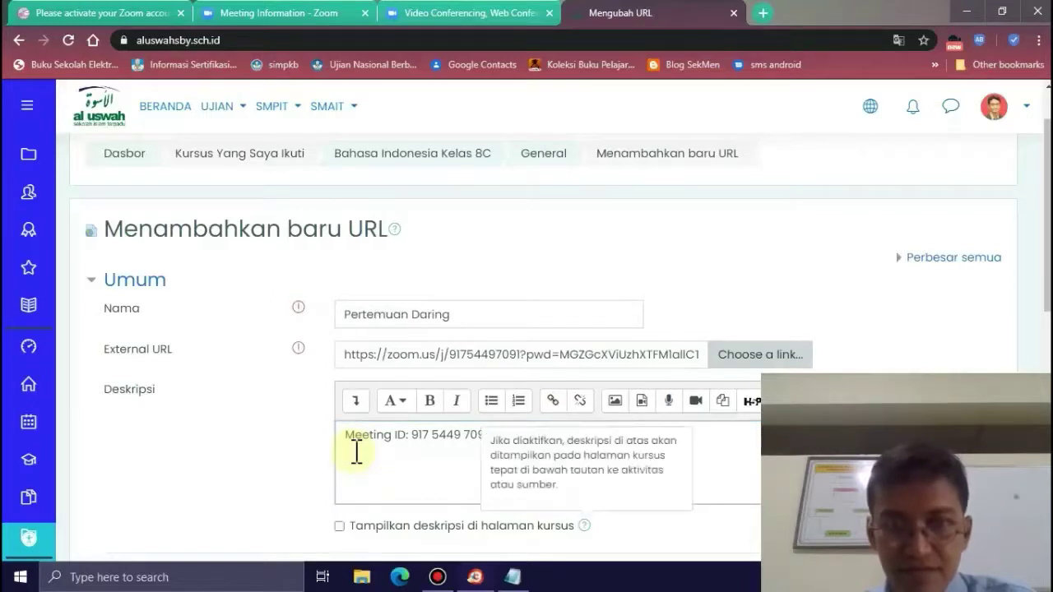
click(486, 457)
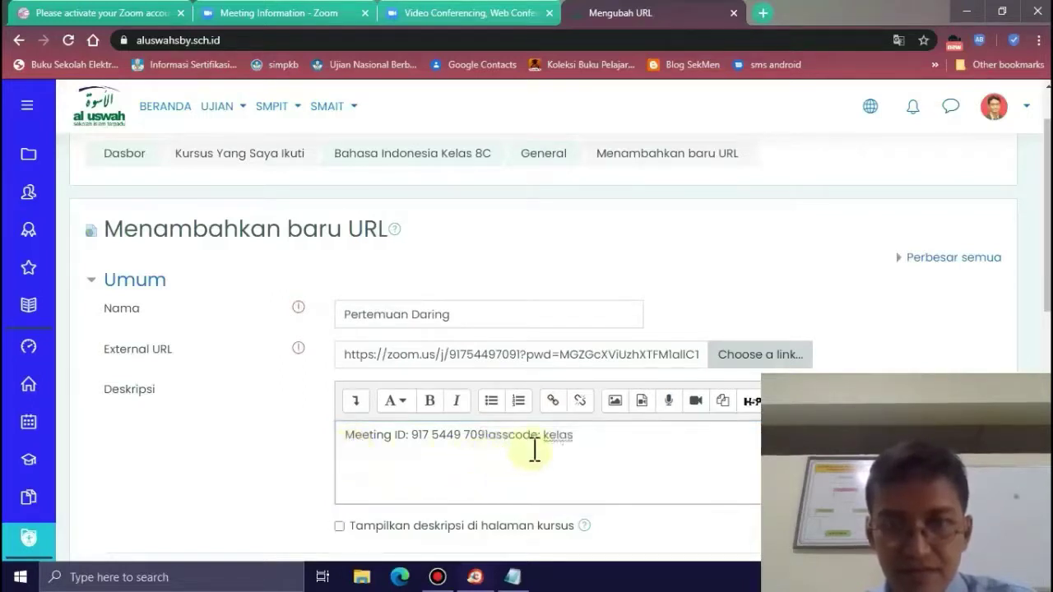
click(493, 439)
text(P)
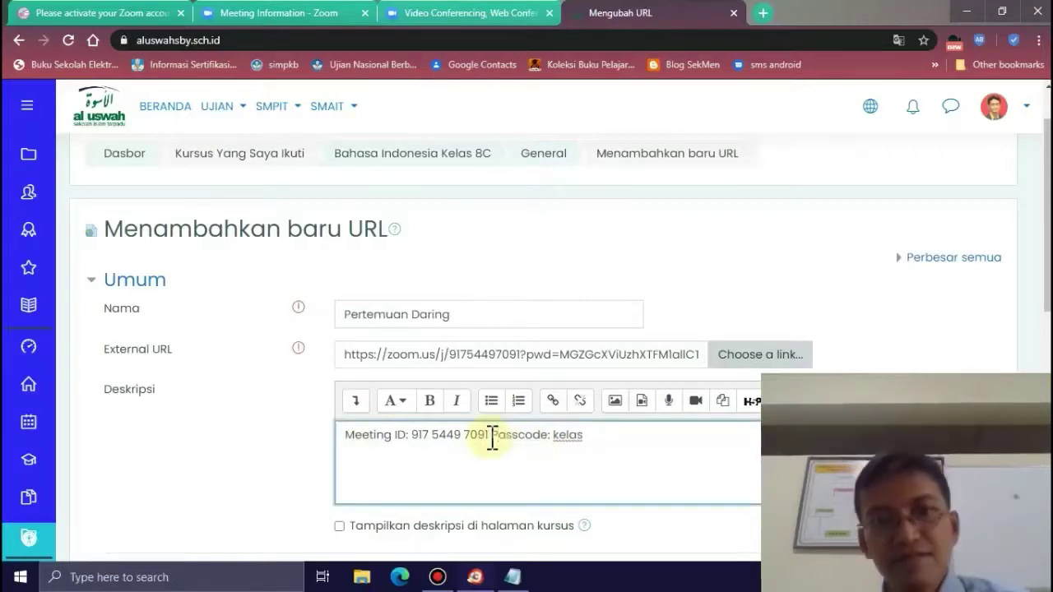
click(341, 527)
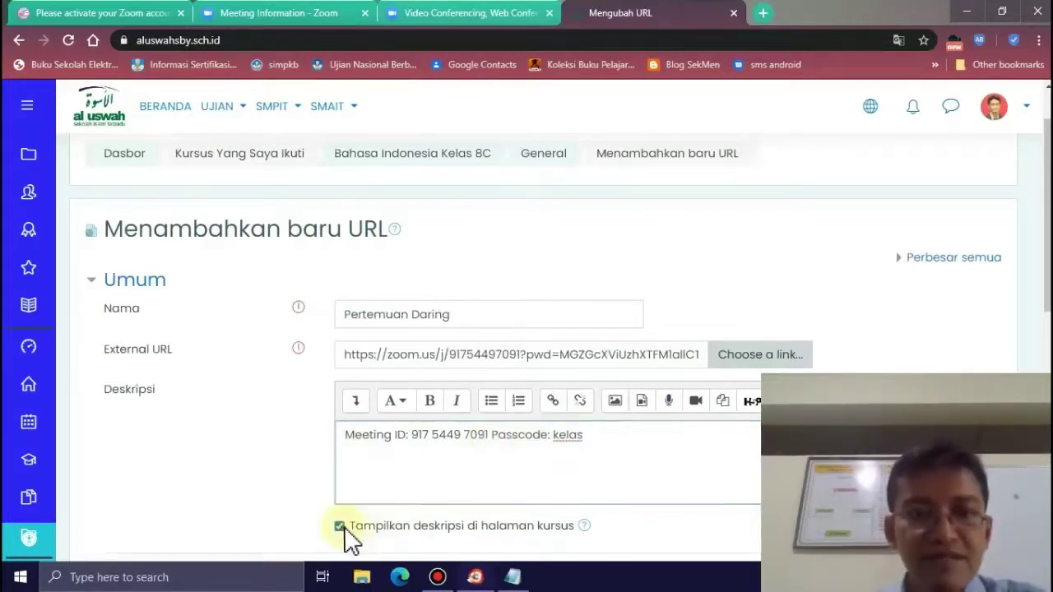
scroll(271, 513, down, 7)
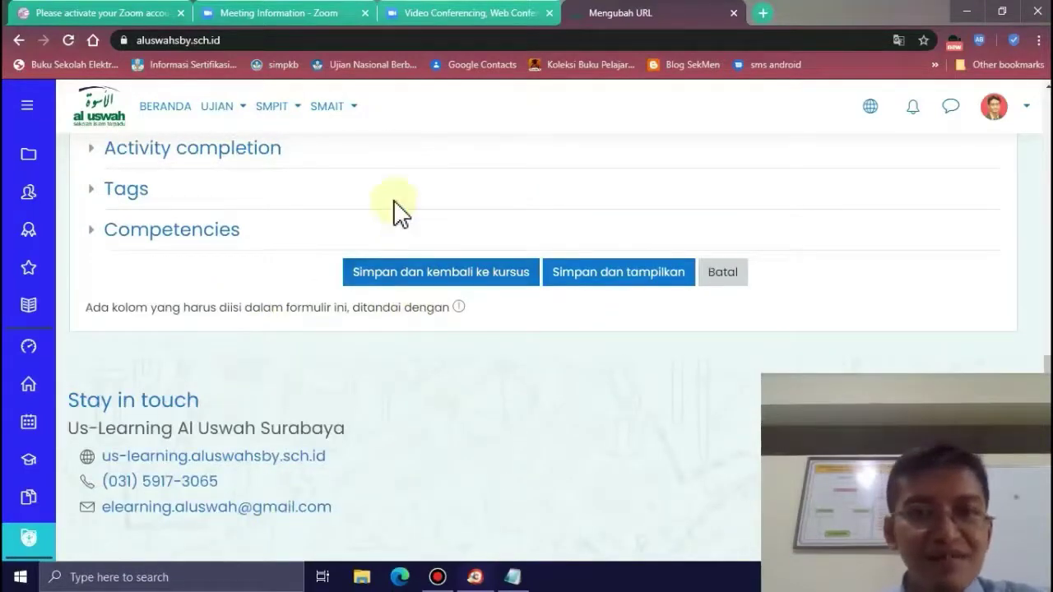
scroll(395, 212, up, 8)
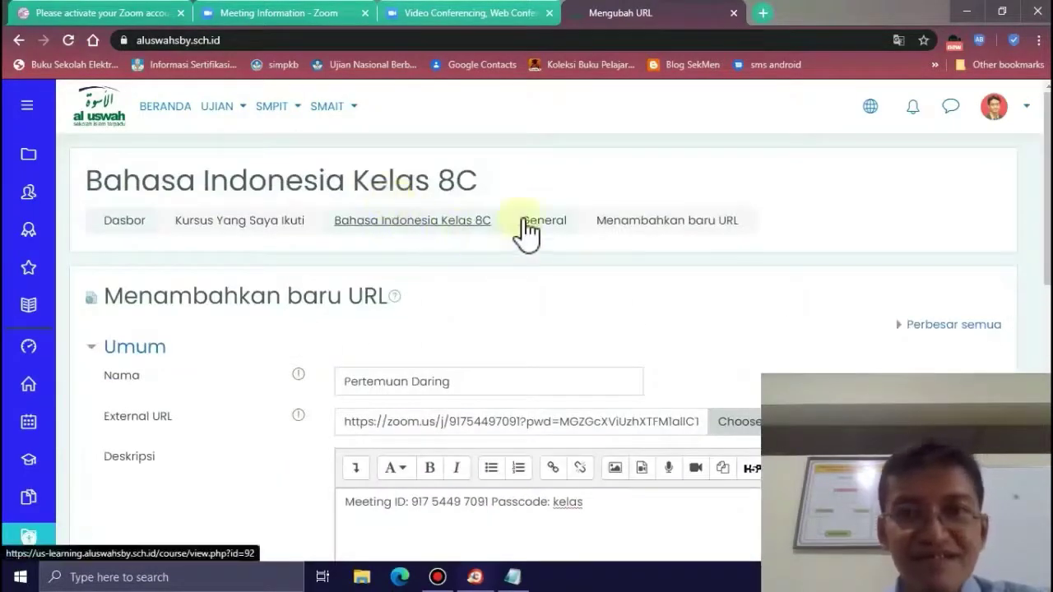
- Return to the Bahasa Indonesia Kelas 8C course page, leaving the form unsaved
click(477, 237)
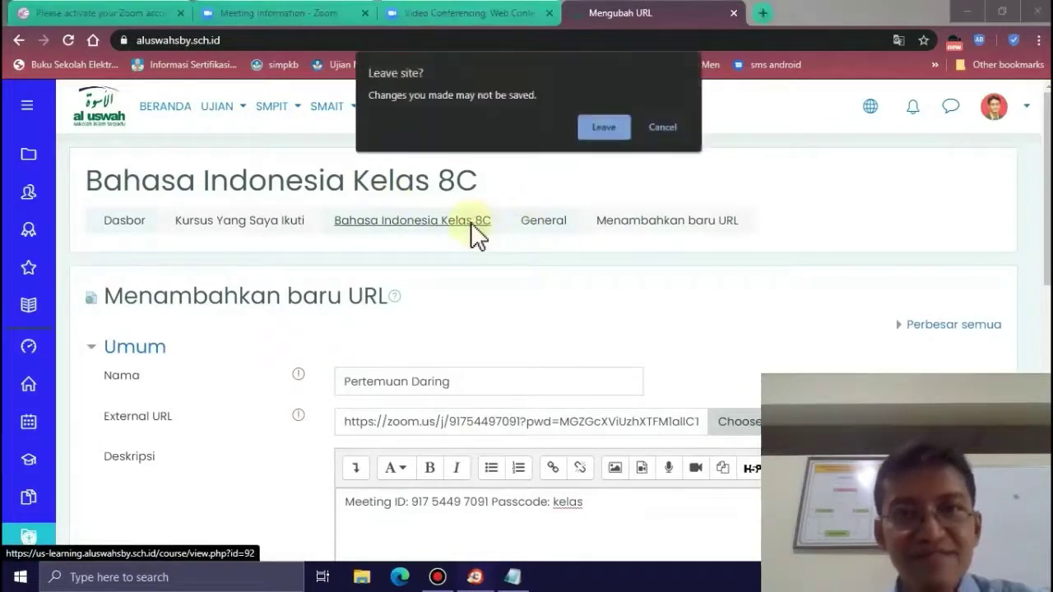
click(604, 128)
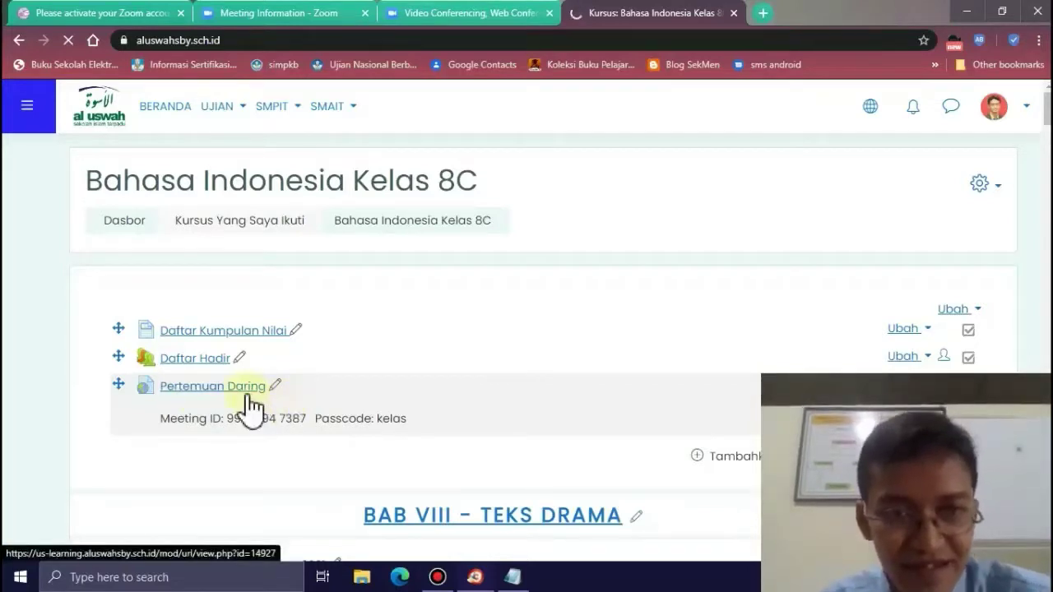
click(196, 389)
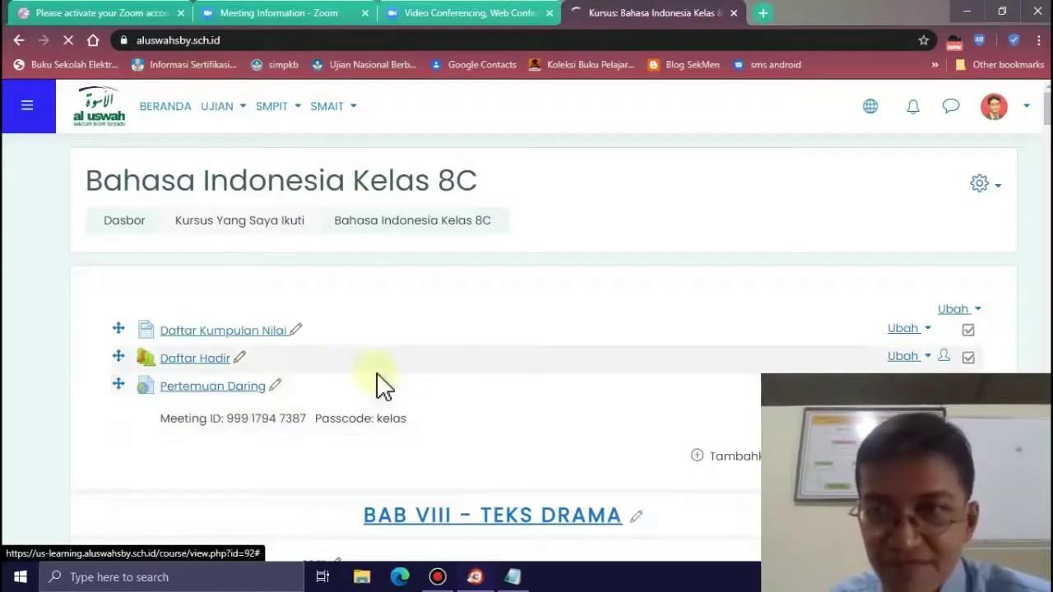
scroll(494, 358, down, 1)
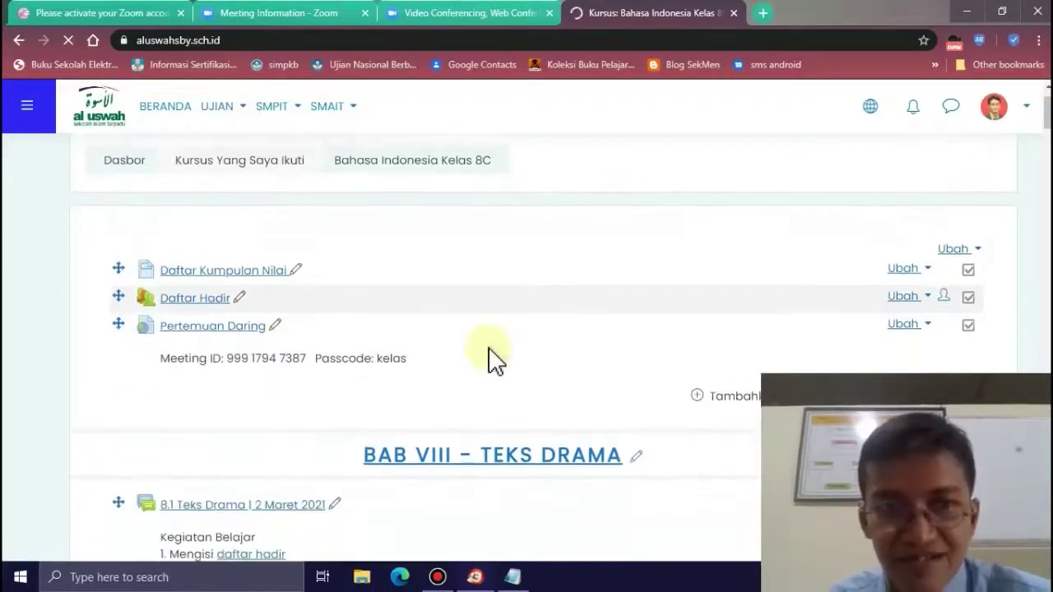
scroll(494, 359, down, 1)
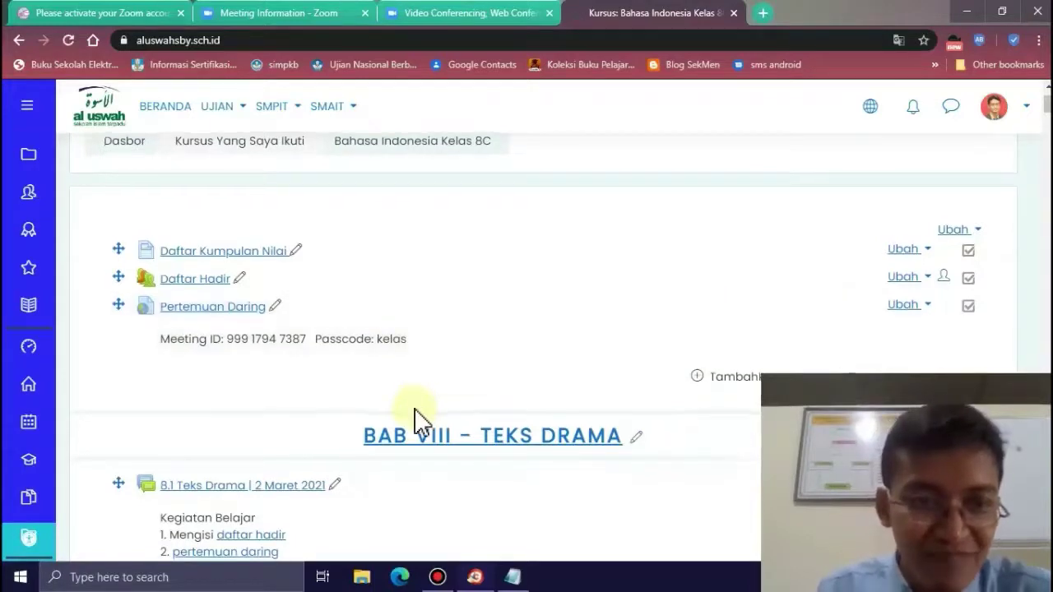
scroll(414, 418, down, 3)
scroll(421, 421, up, 2)
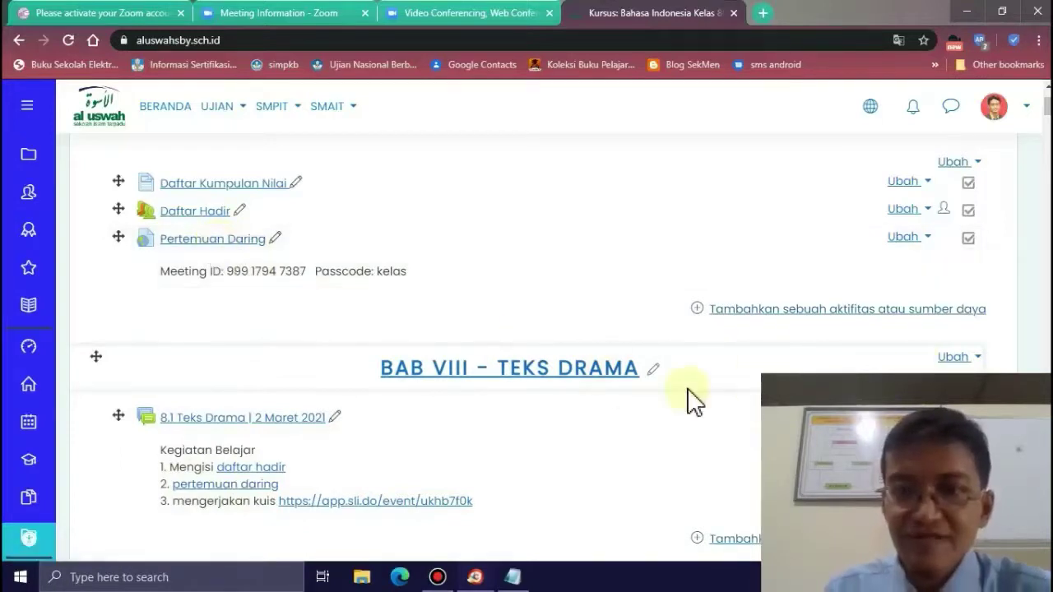
scroll(695, 401, down, 2)
scroll(695, 402, up, 3)
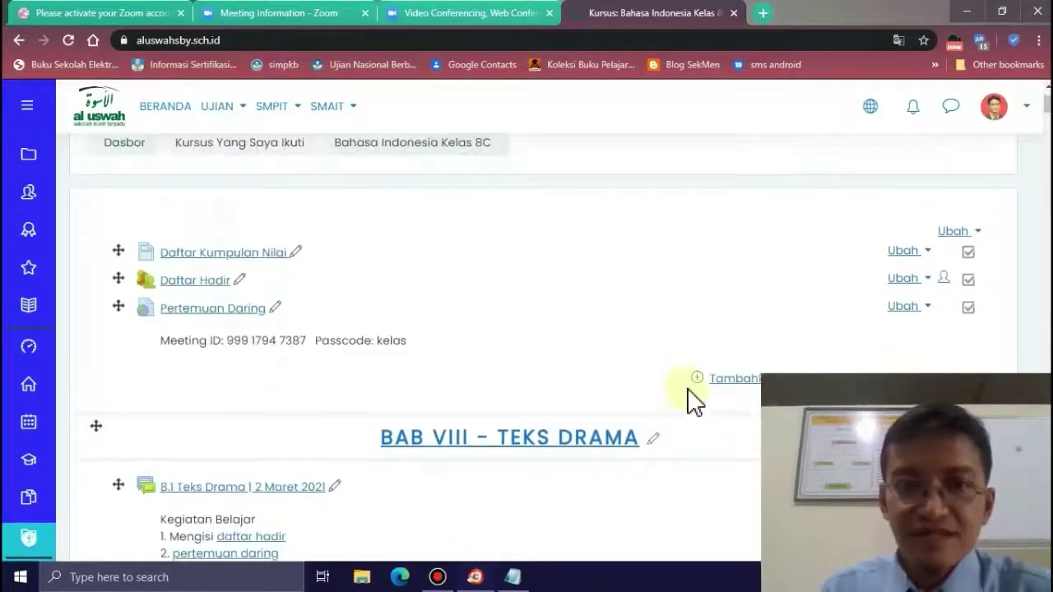
scroll(695, 402, down, 3)
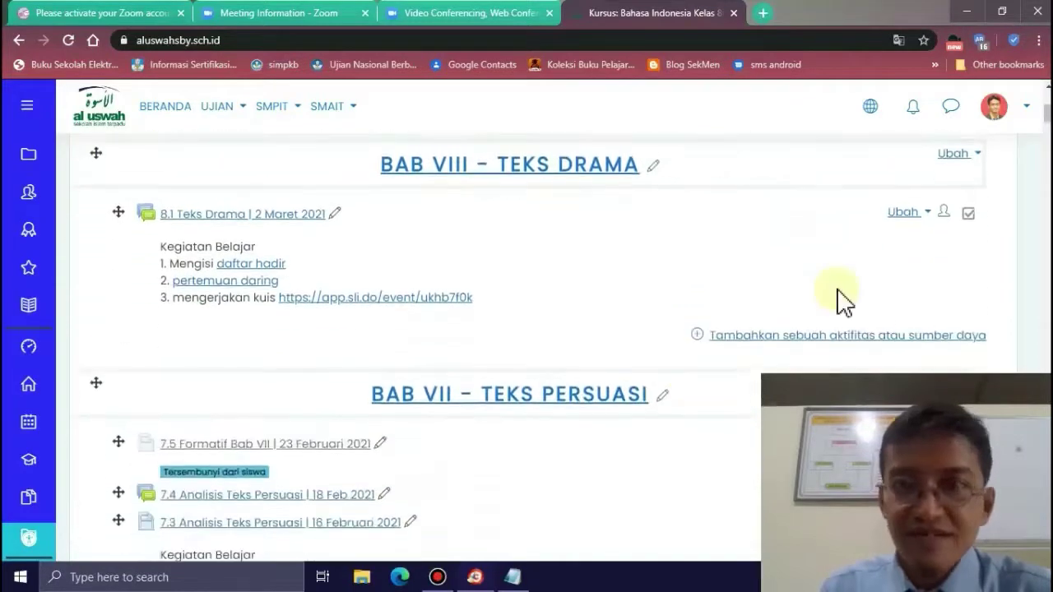
click(906, 215)
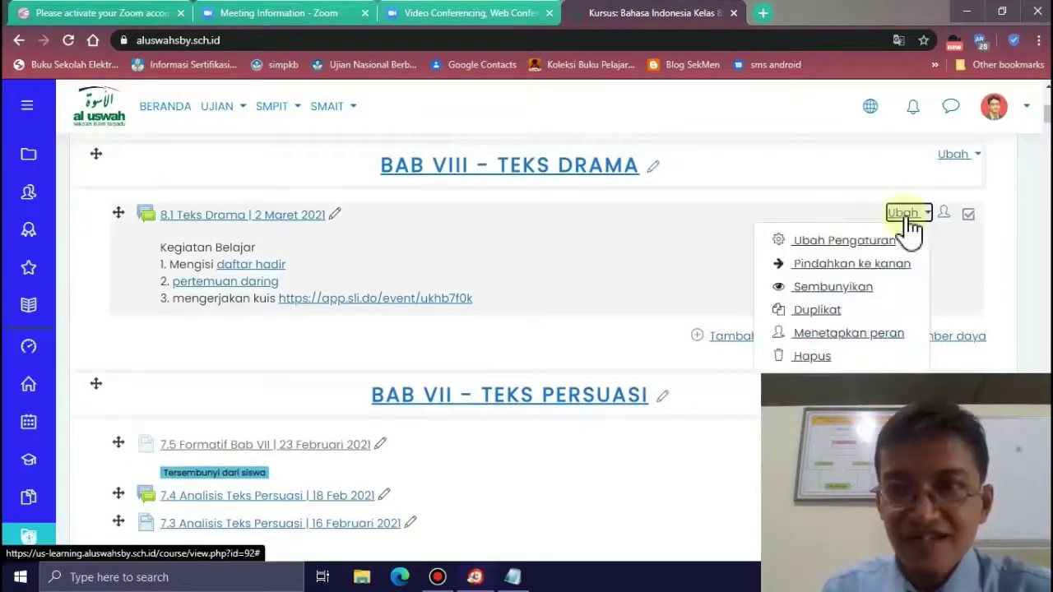
click(825, 242)
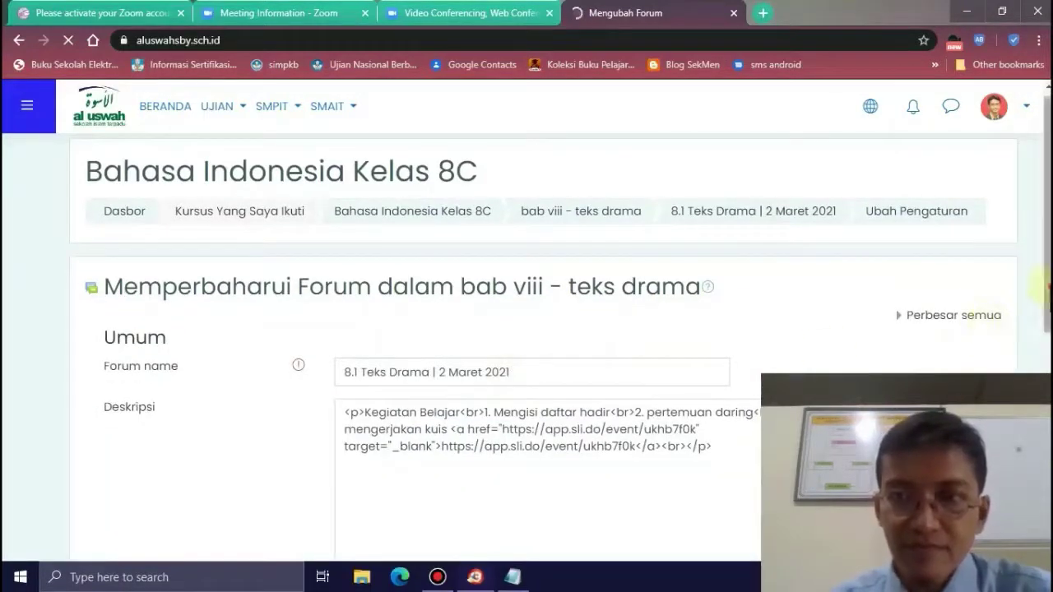
drag(1044, 284, 1044, 382)
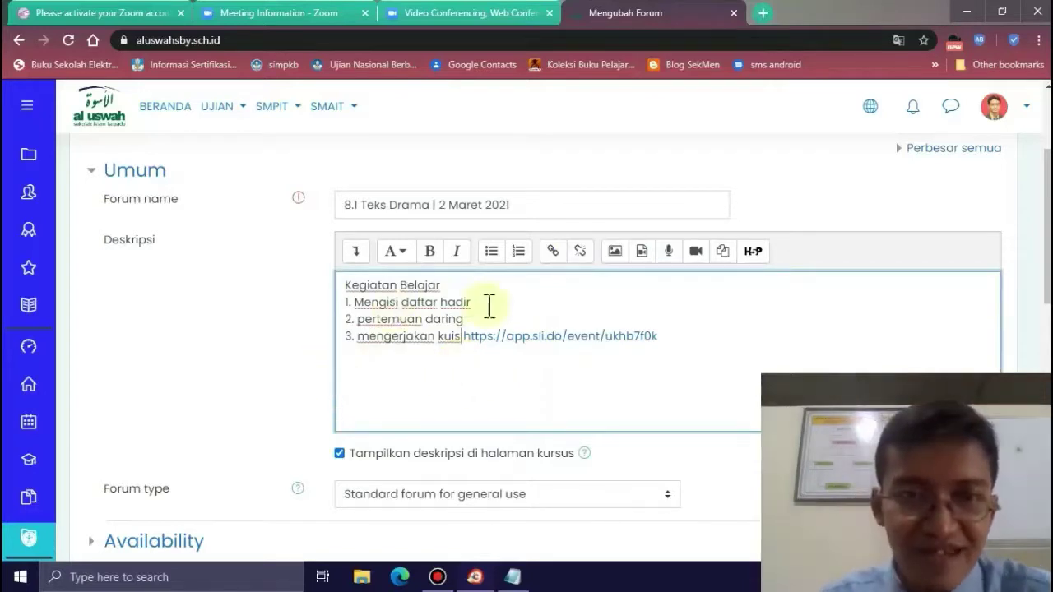
scroll(283, 386, down, 3)
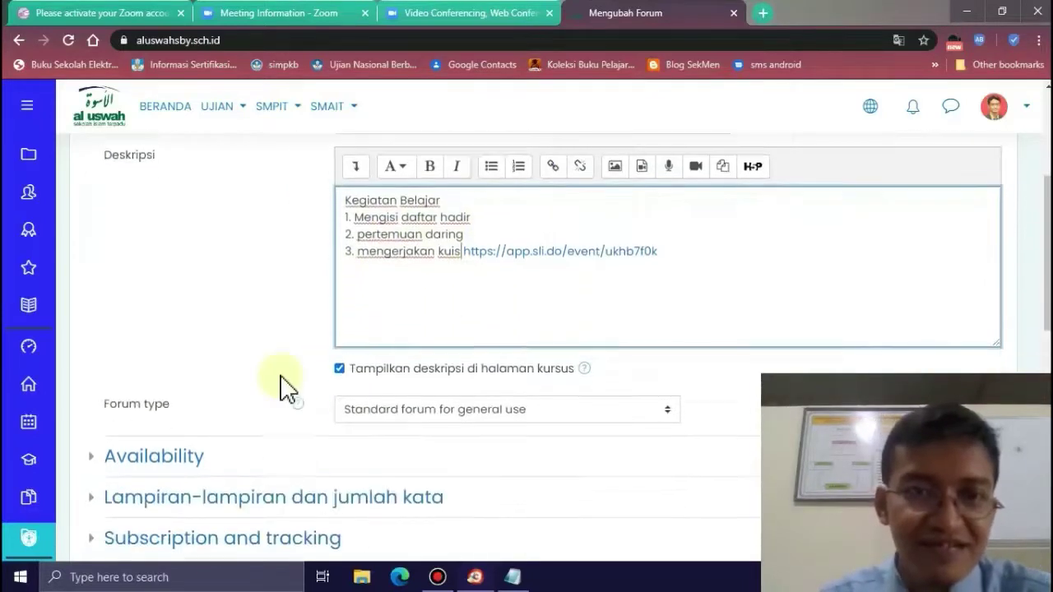
scroll(284, 386, down, 6)
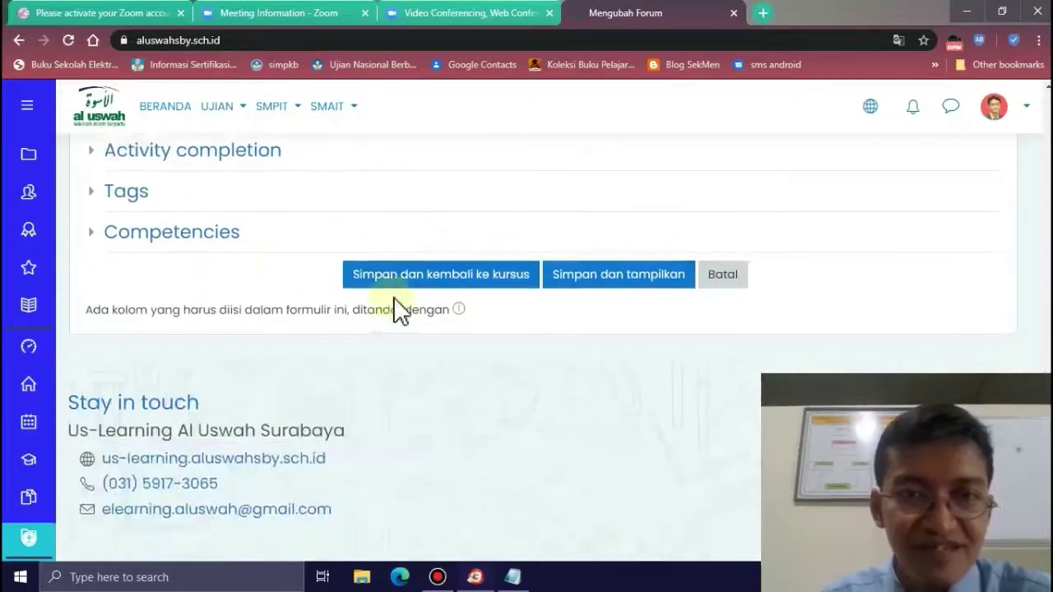
click(402, 282)
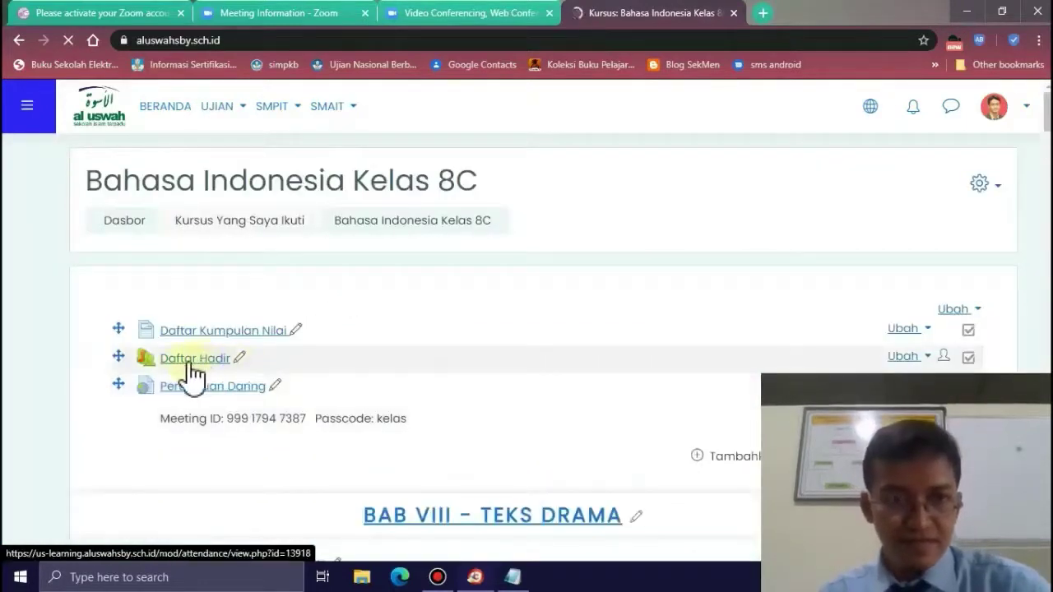
scroll(210, 448, down, 2)
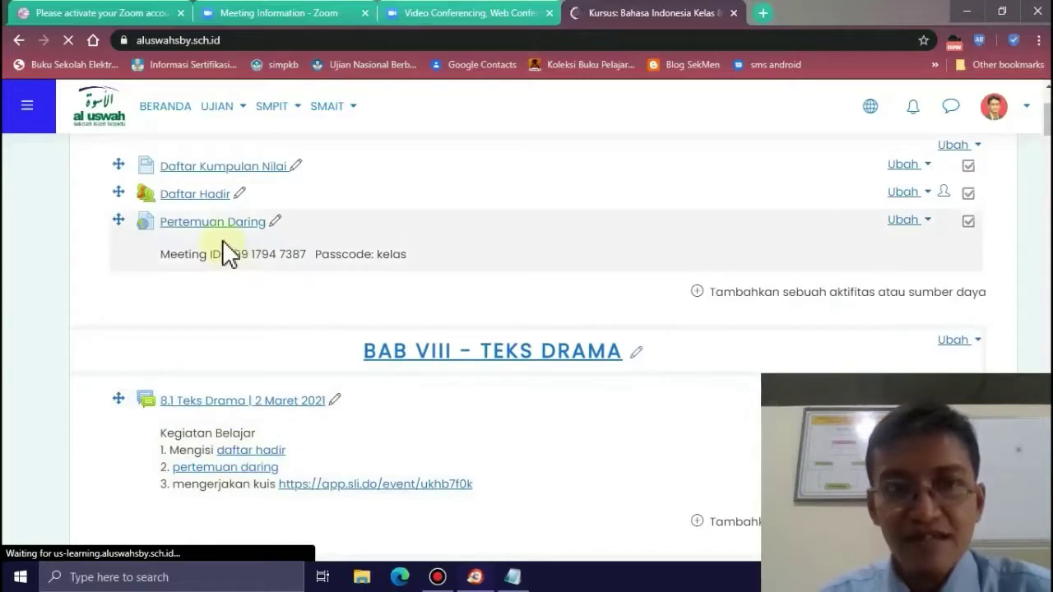
scroll(519, 362, down, 3)
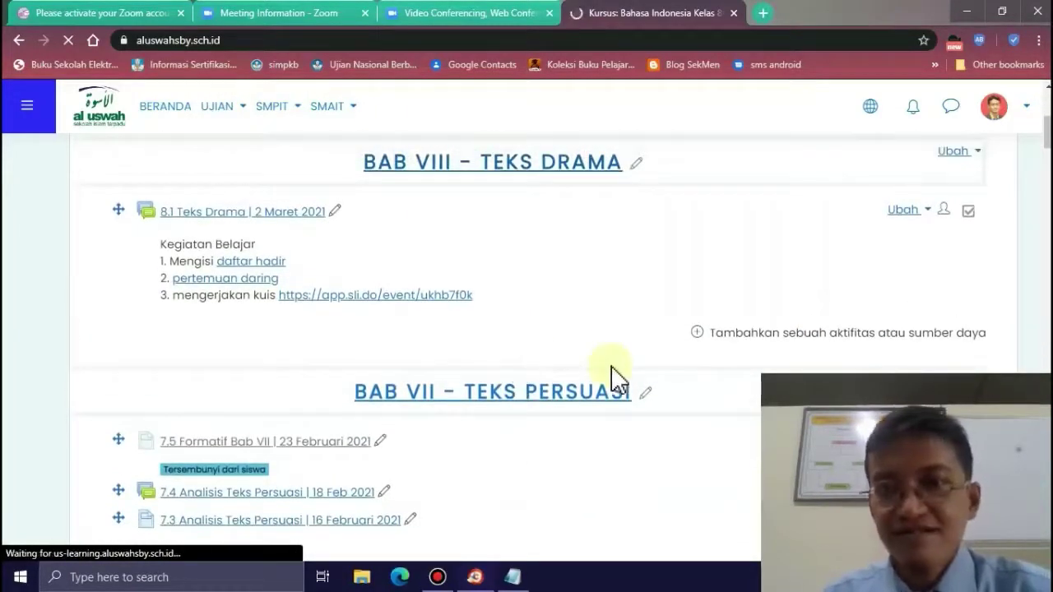
scroll(614, 374, down, 5)
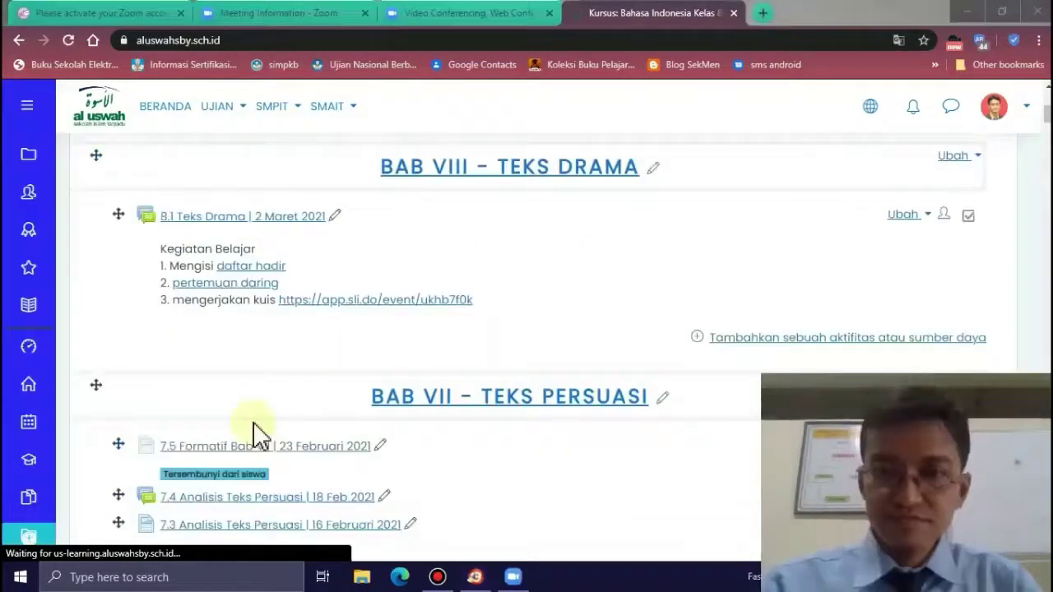
- Start the Pembelajaran Harian meeting from the maximized Zoom app and maximize its meeting window
click(515, 578)
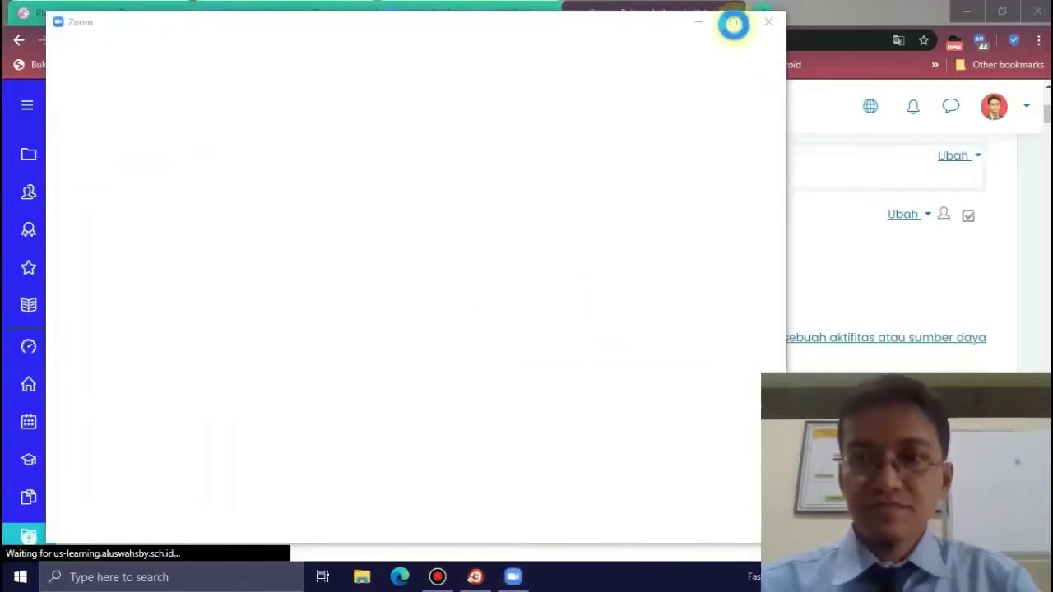
click(734, 24)
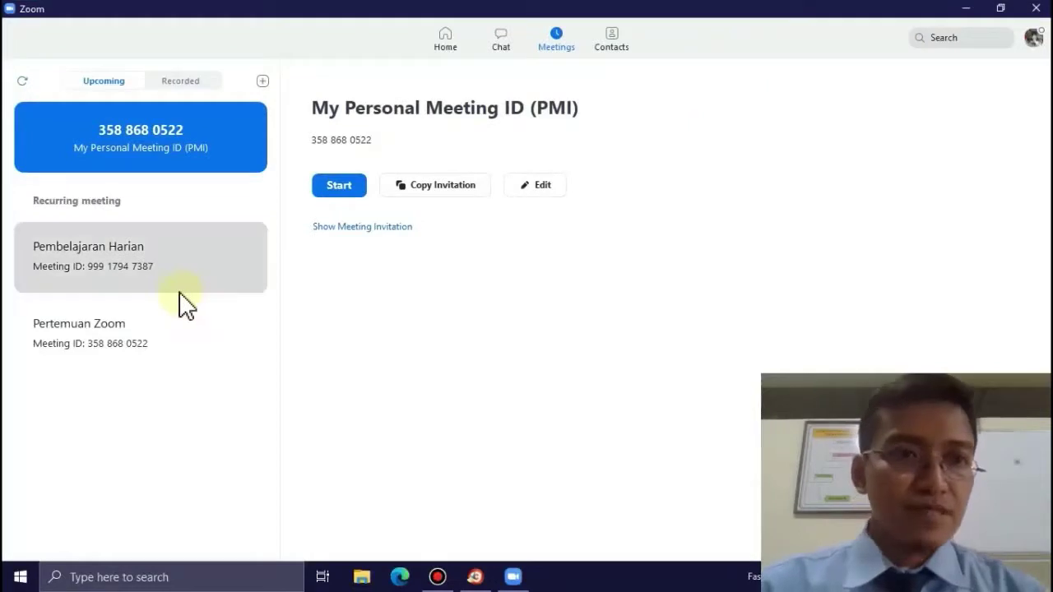
click(150, 282)
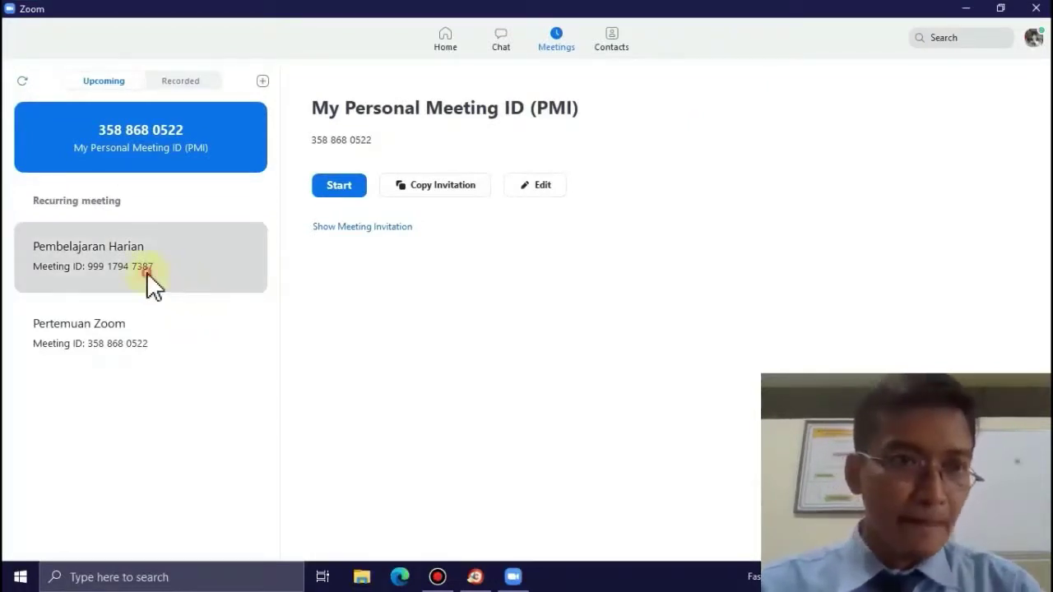
click(148, 273)
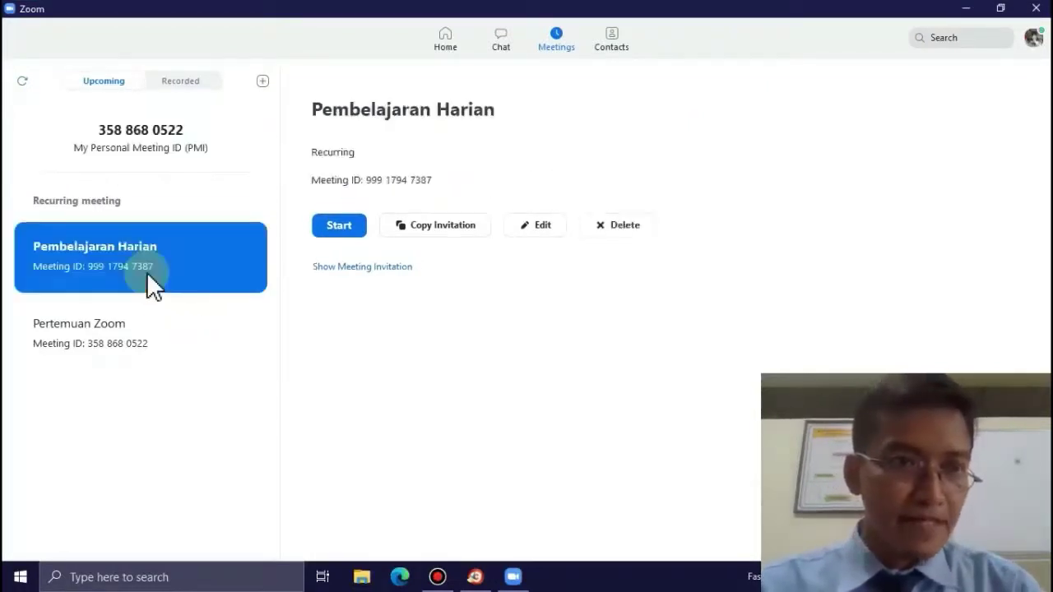
click(341, 228)
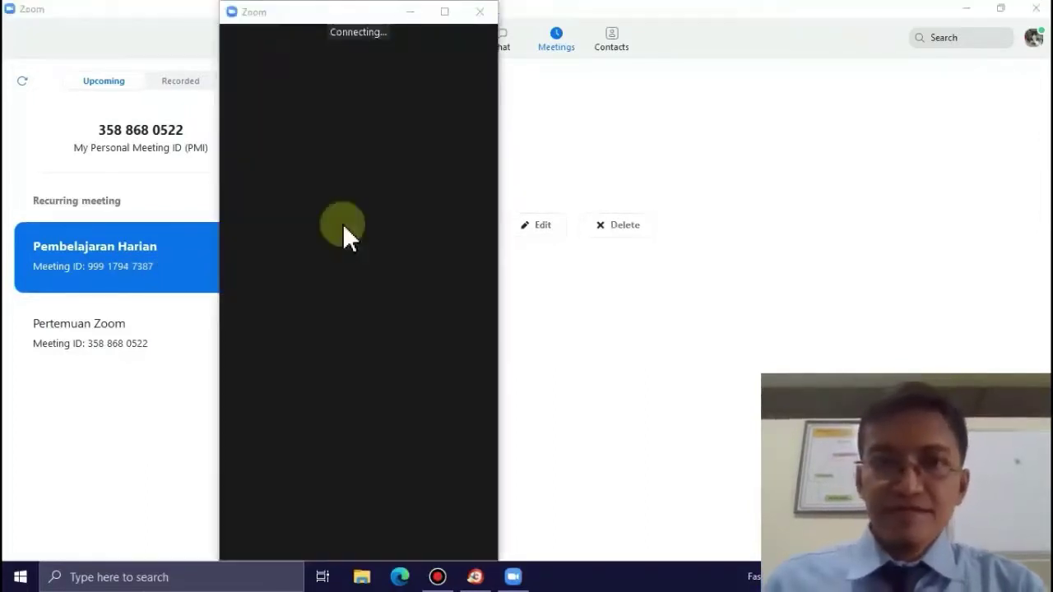
click(451, 18)
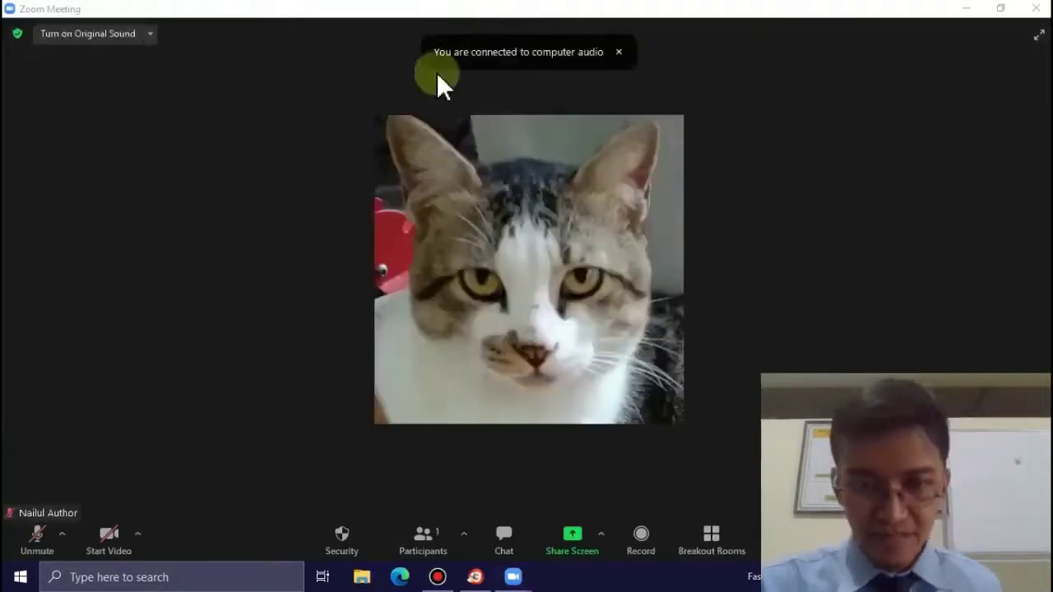
- Start your webcam video in the meeting and open the Chat panel beside the video feeds
click(116, 547)
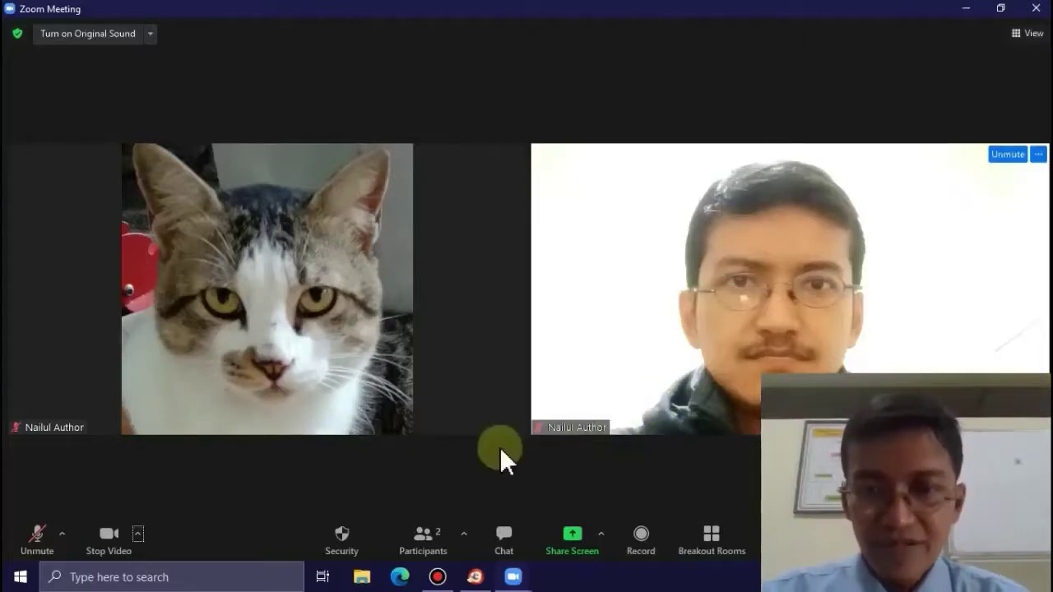
click(499, 537)
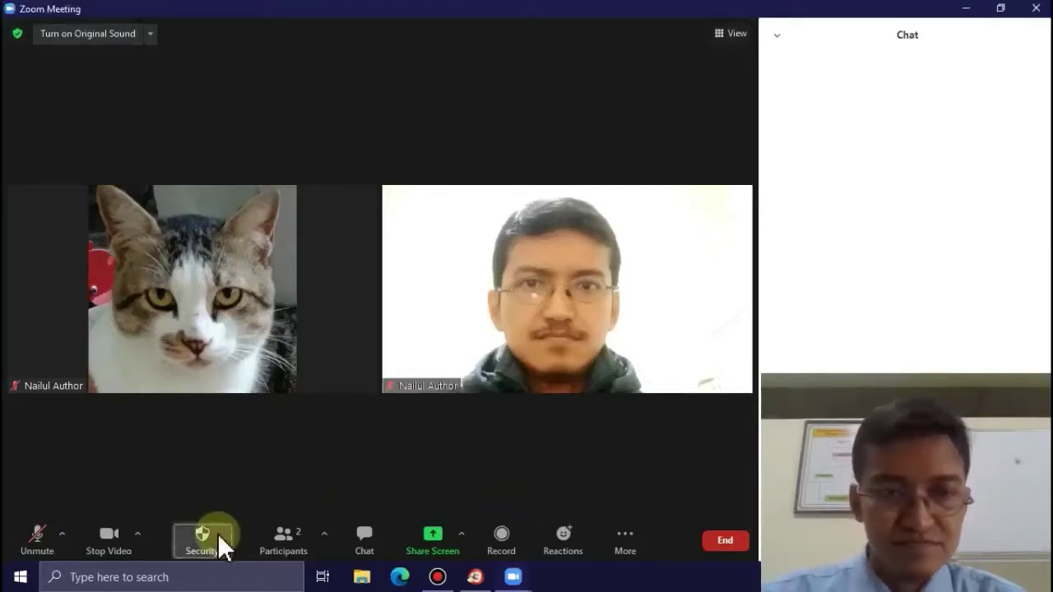
click(217, 533)
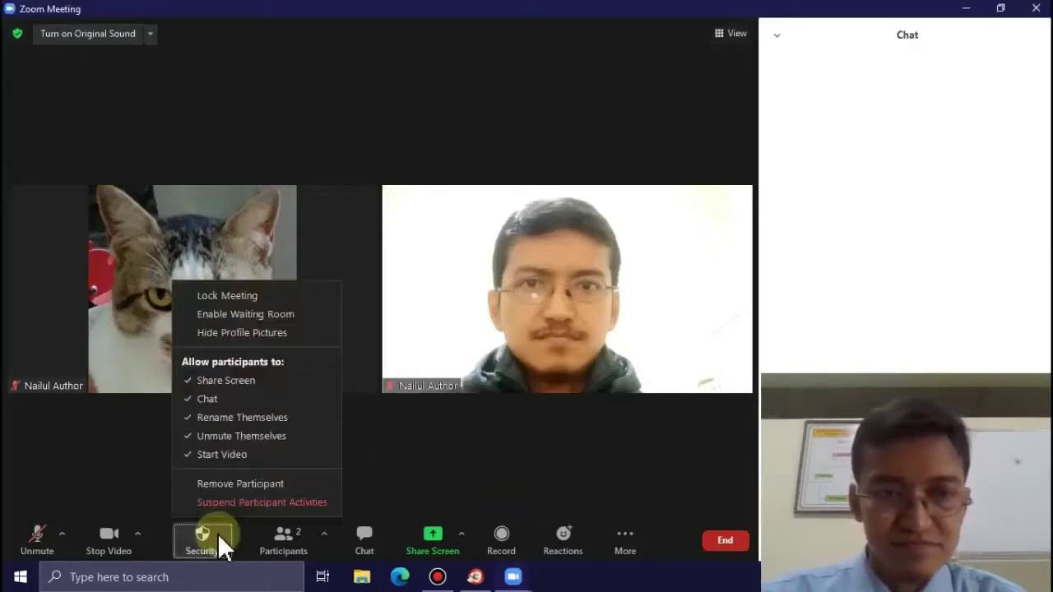
click(207, 398)
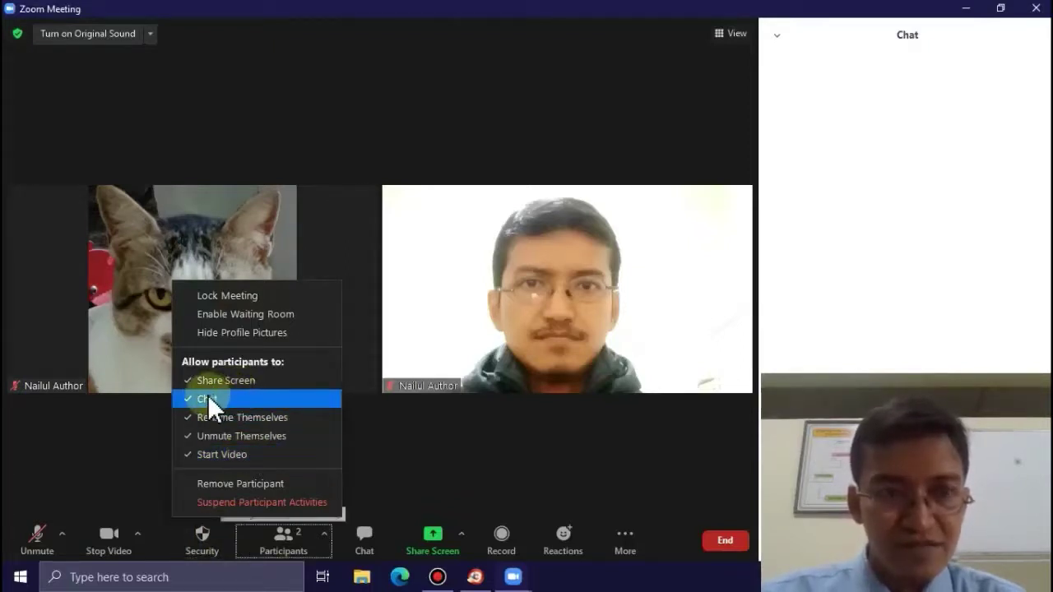
click(203, 539)
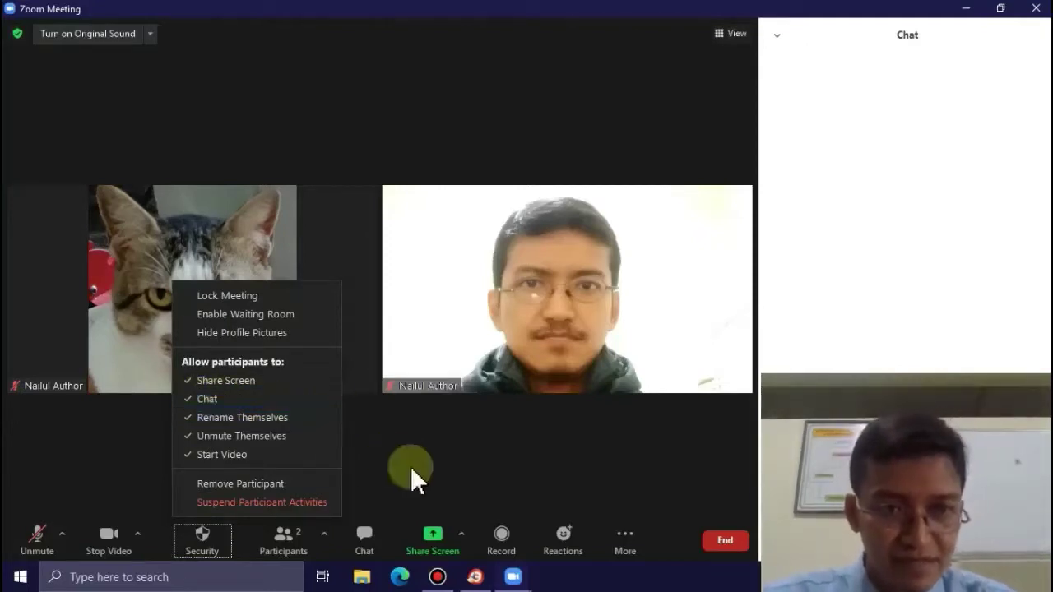
click(458, 469)
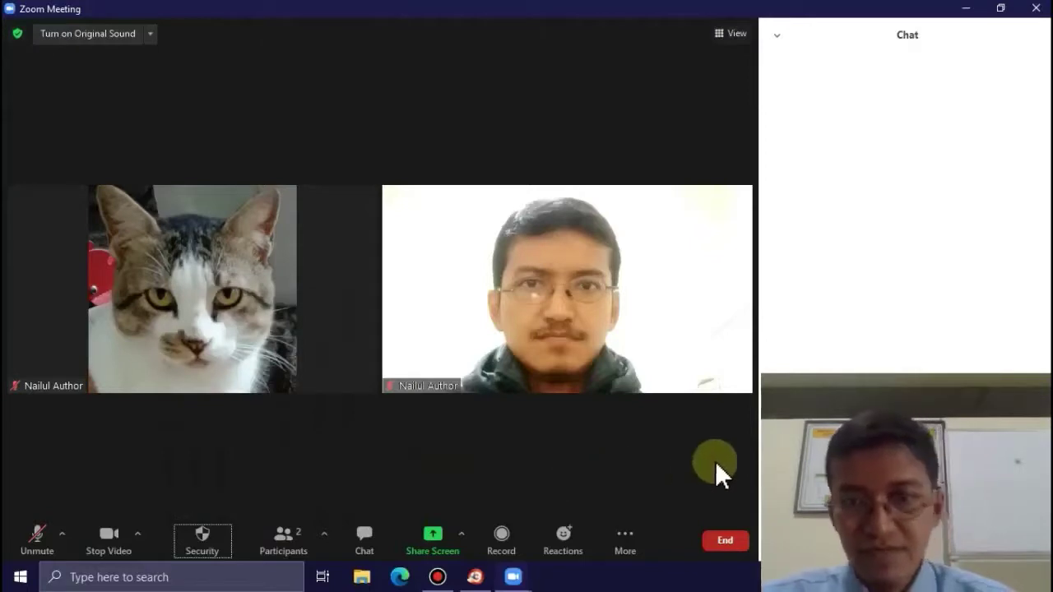
key(Tab)
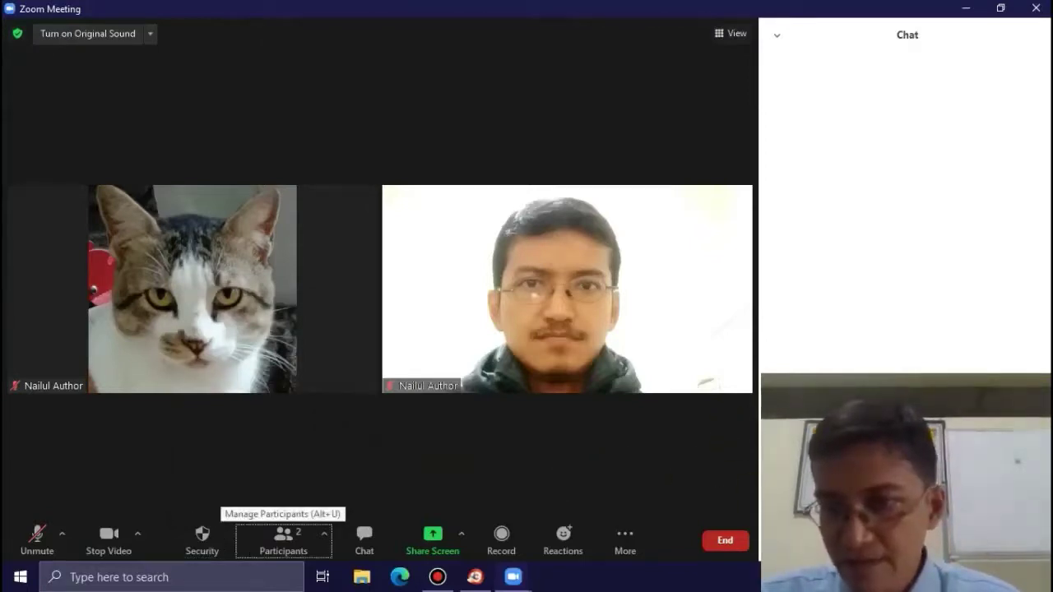
key(alt+u)
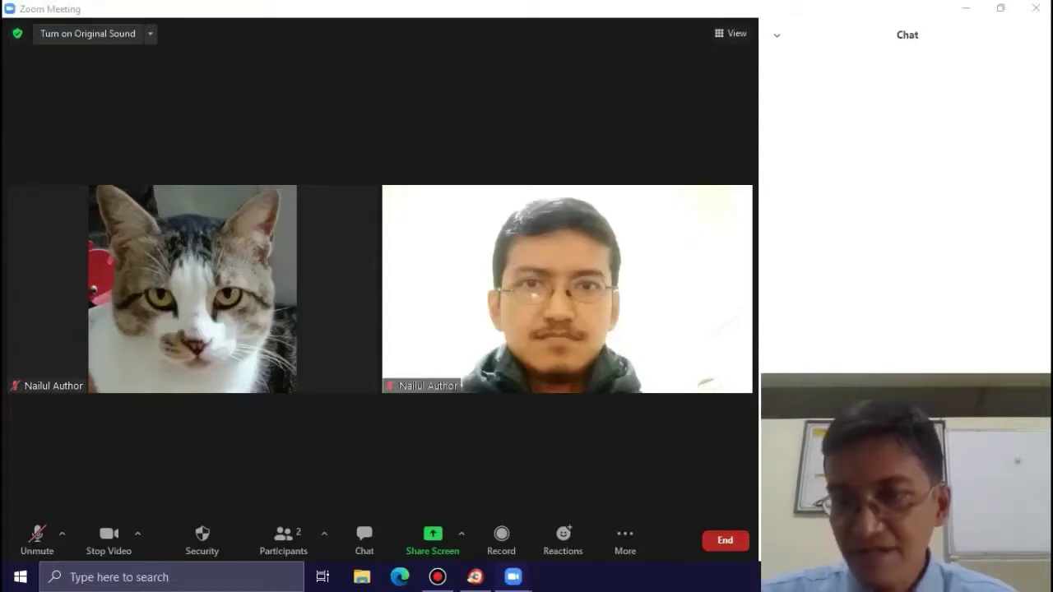
key(alt+Tab)
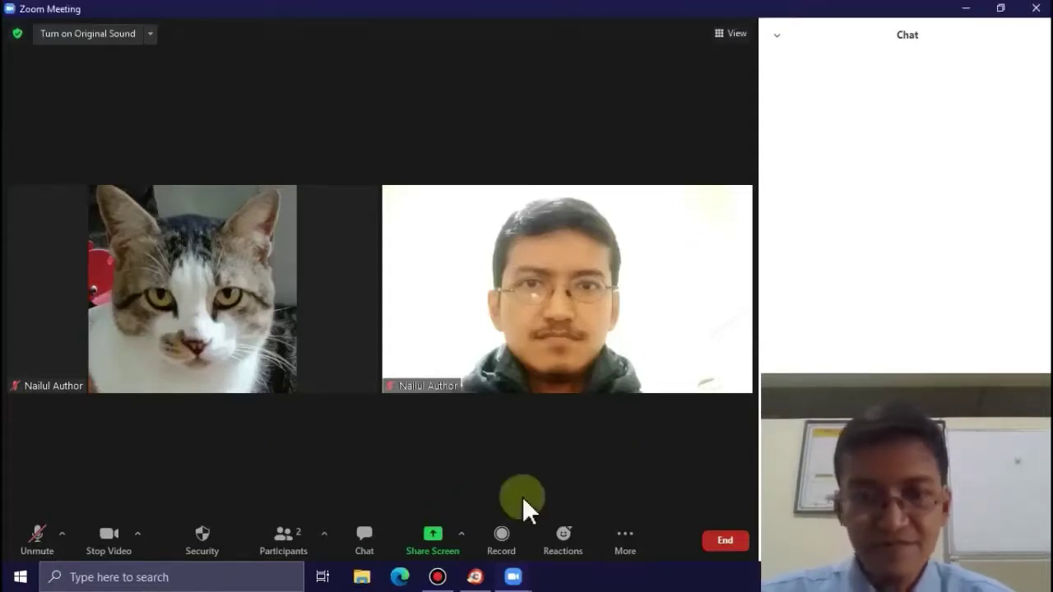
click(202, 539)
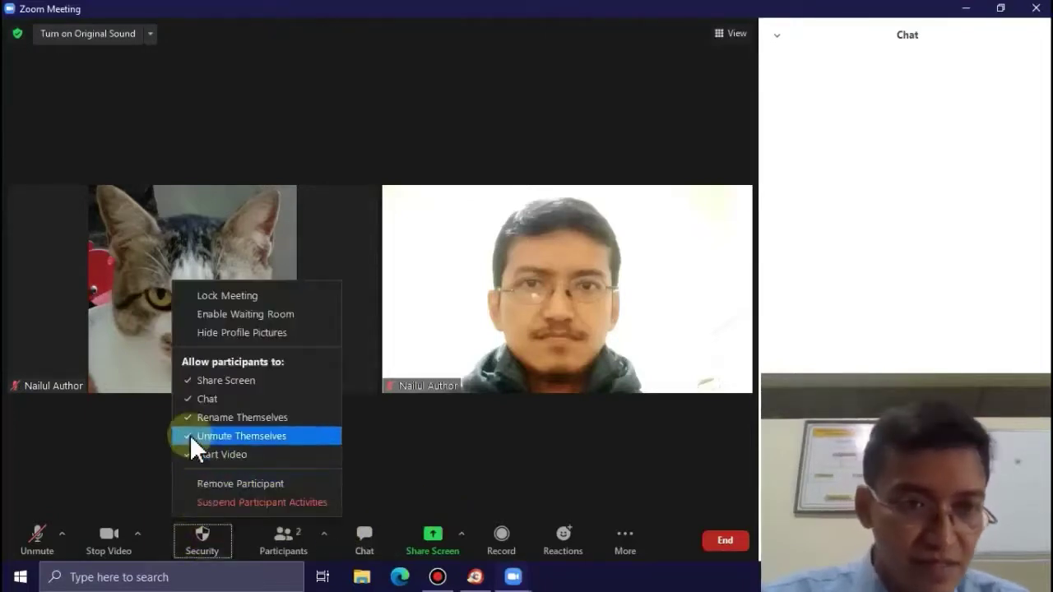
click(116, 455)
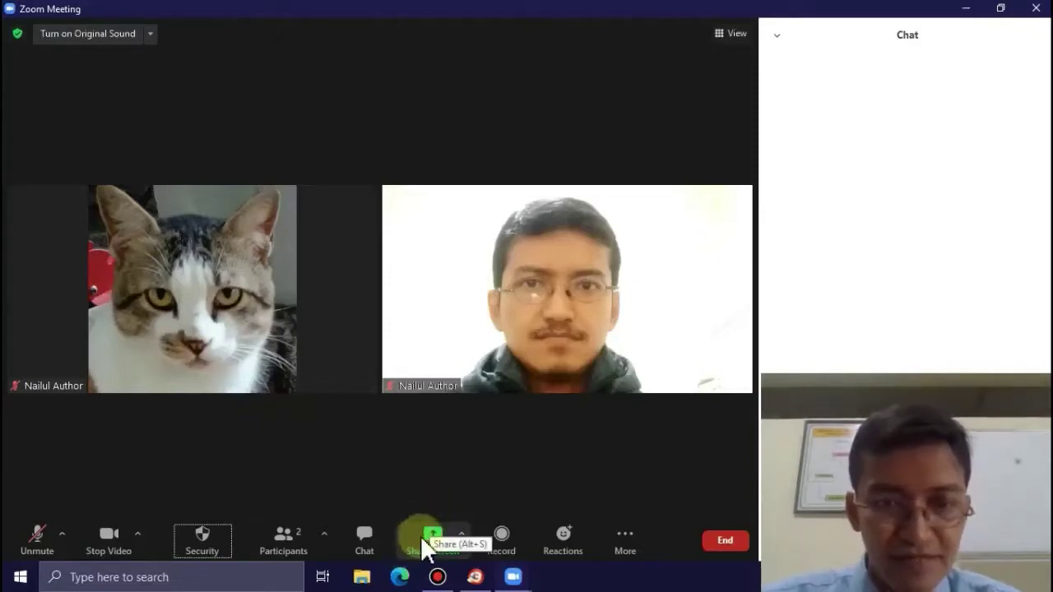
- Minimize the Zoom and browser windows and open the zoom folder on the desktop
click(966, 11)
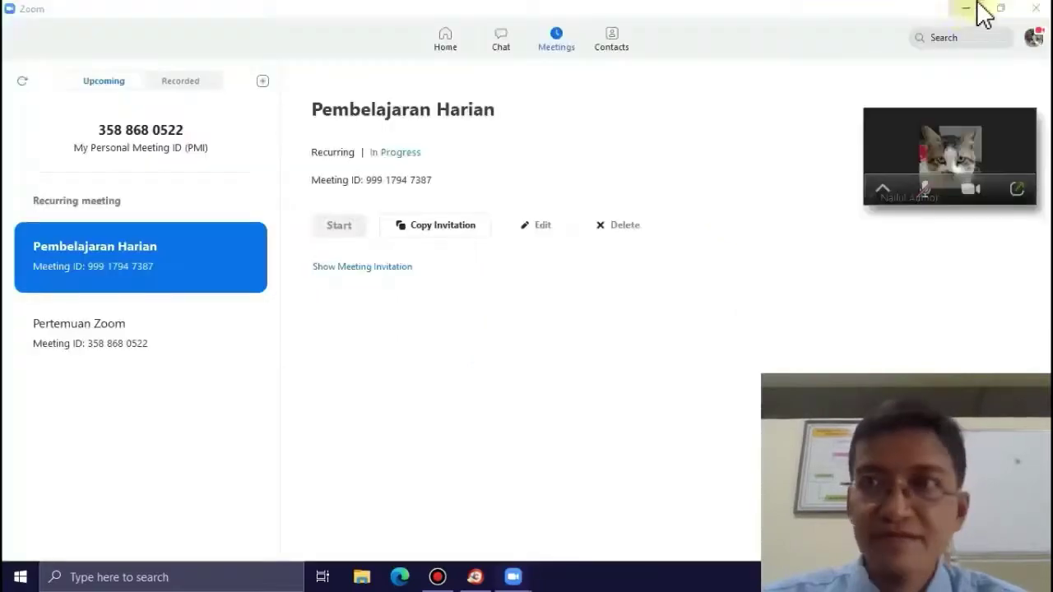
click(968, 16)
click(966, 12)
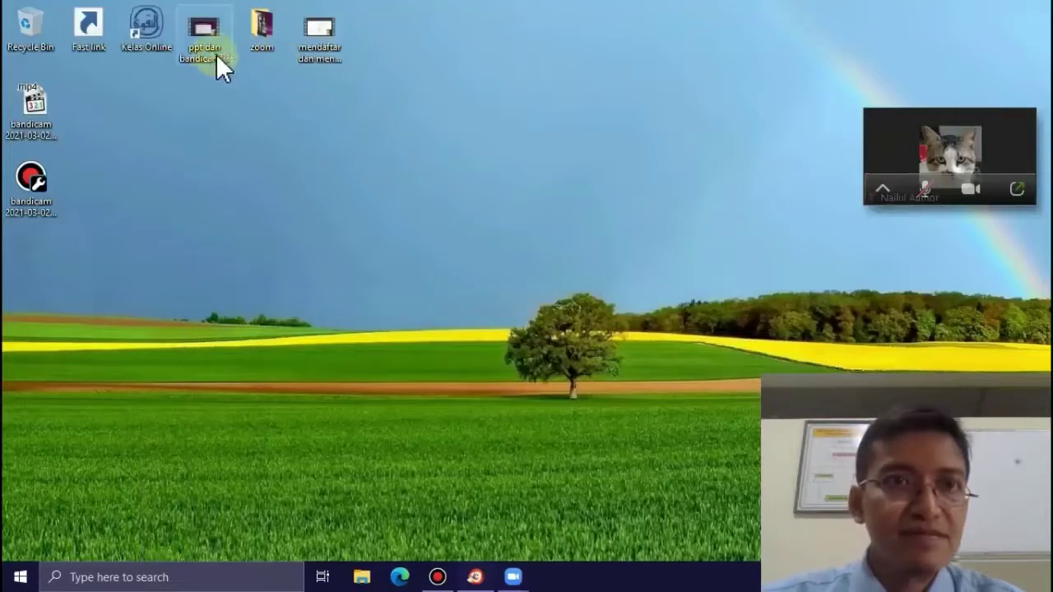
double_click(266, 27)
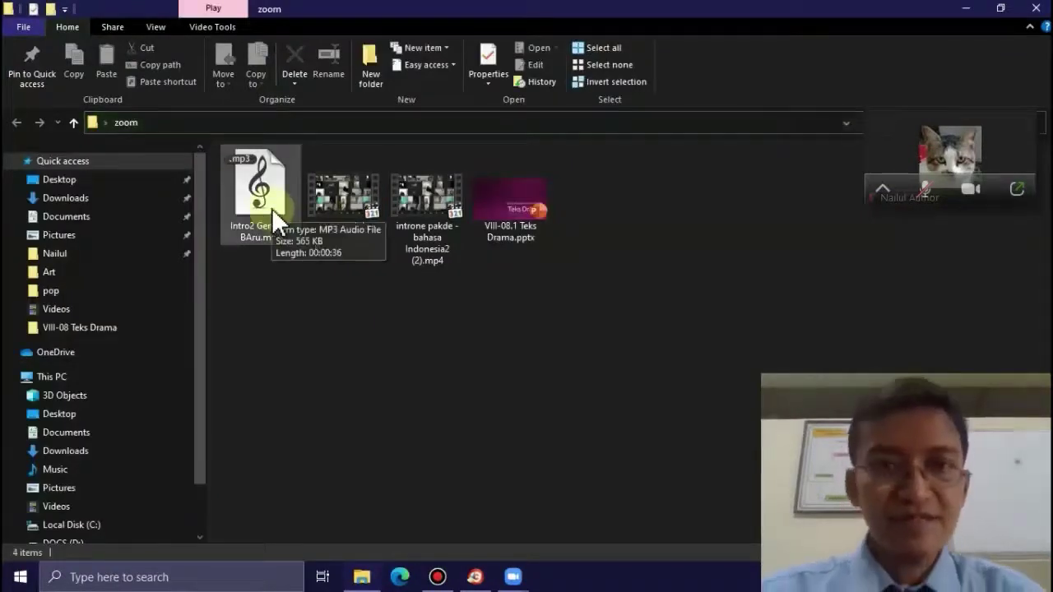
- Load Intro2 Generasi BAru.mp3 in Media Player Classic, paused at 00:00, and return to the meeting
double_click(272, 208)
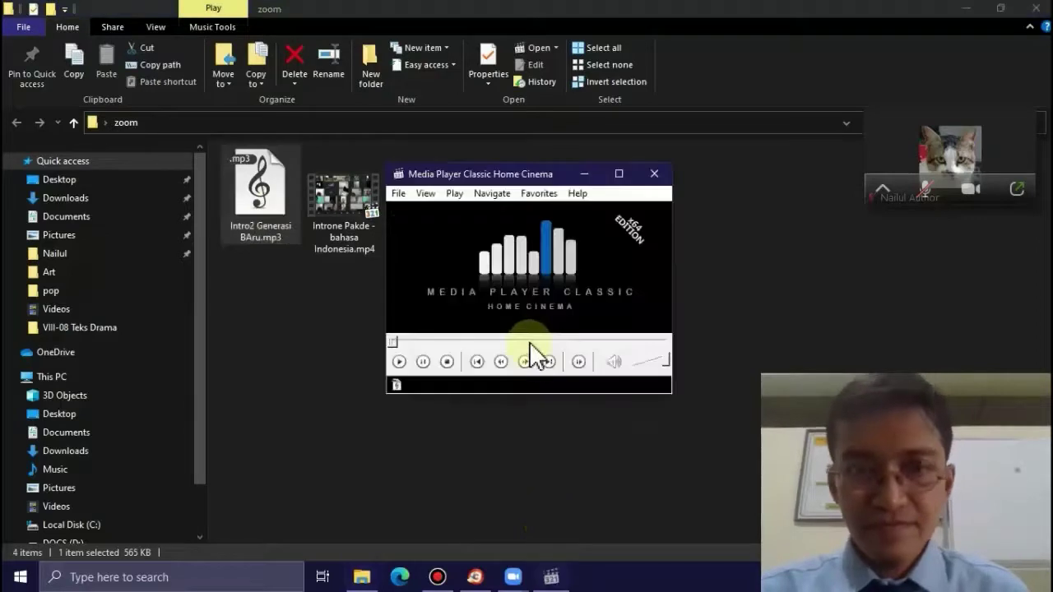
click(513, 301)
click(512, 302)
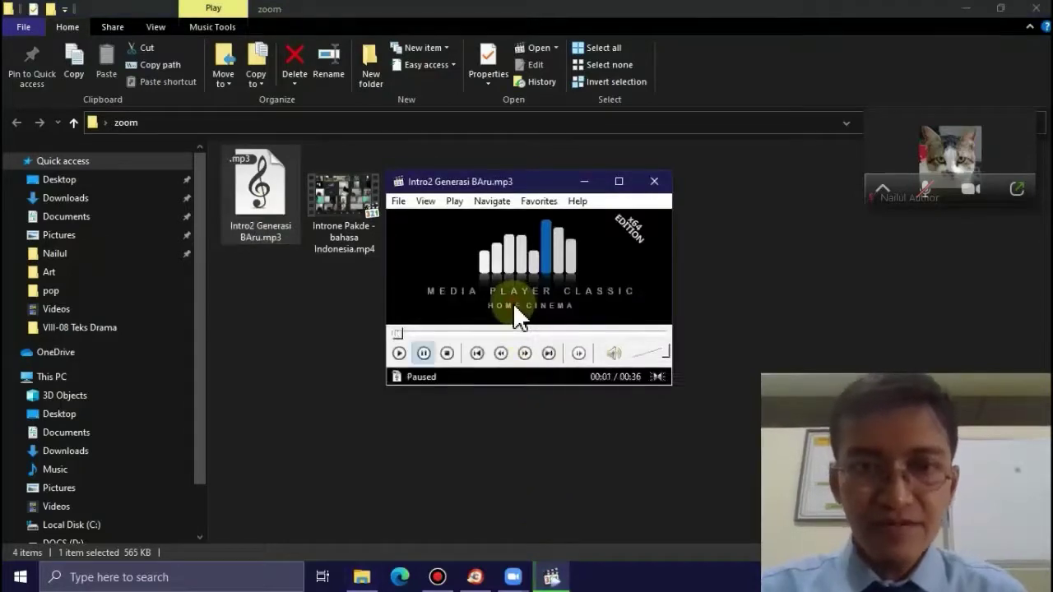
click(393, 336)
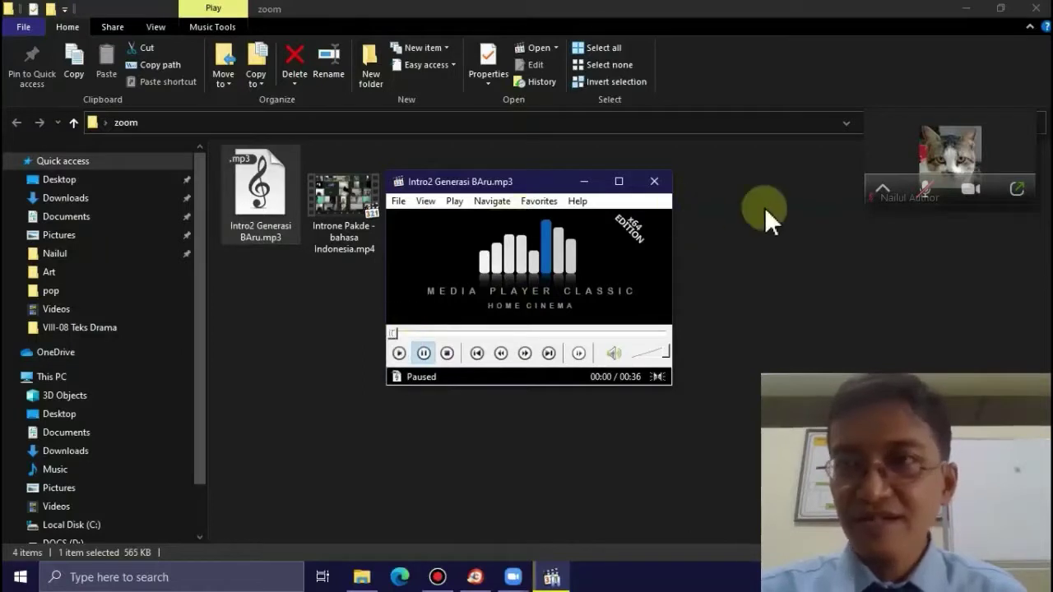
click(1018, 188)
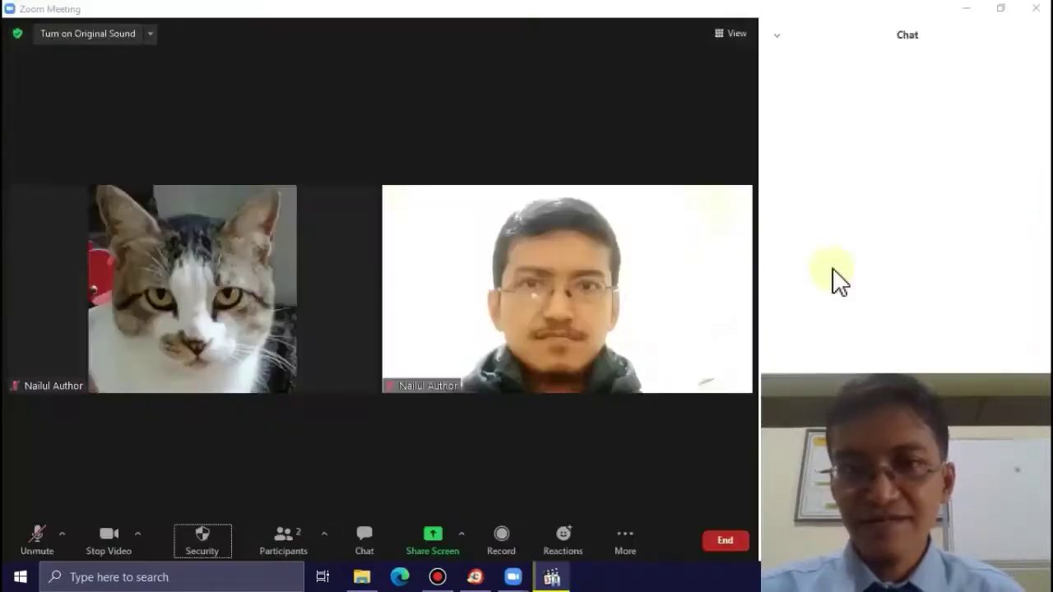
- Close the chat and start an Advanced > Computer Audio share
click(378, 535)
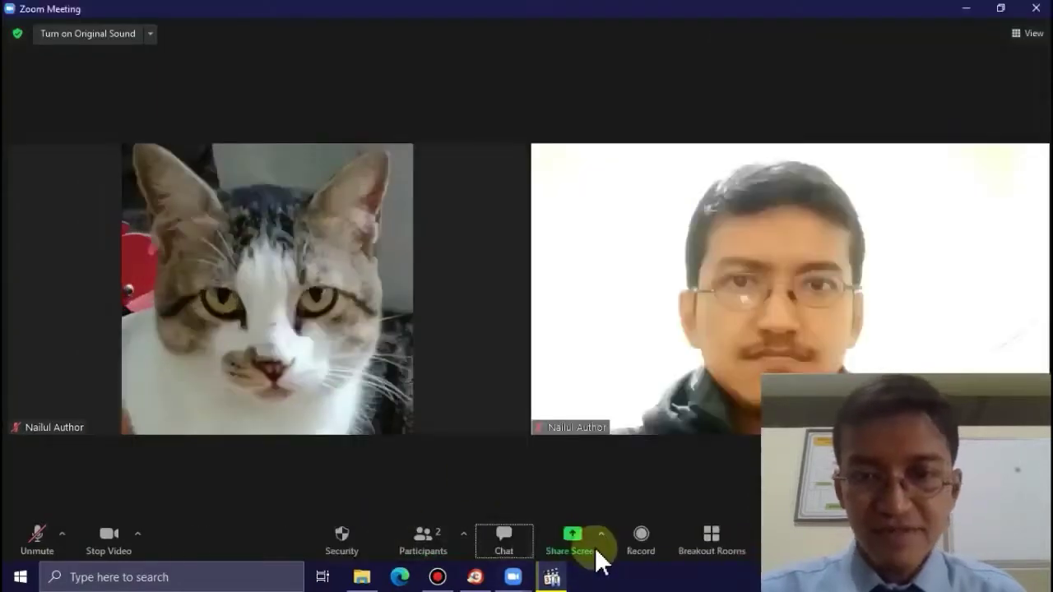
click(588, 545)
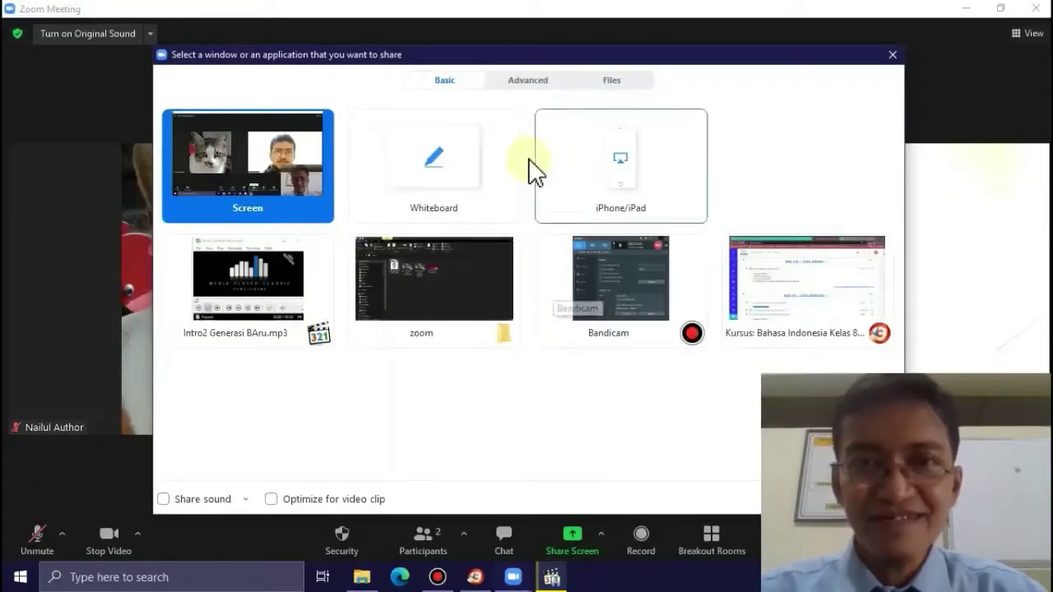
click(529, 92)
click(615, 185)
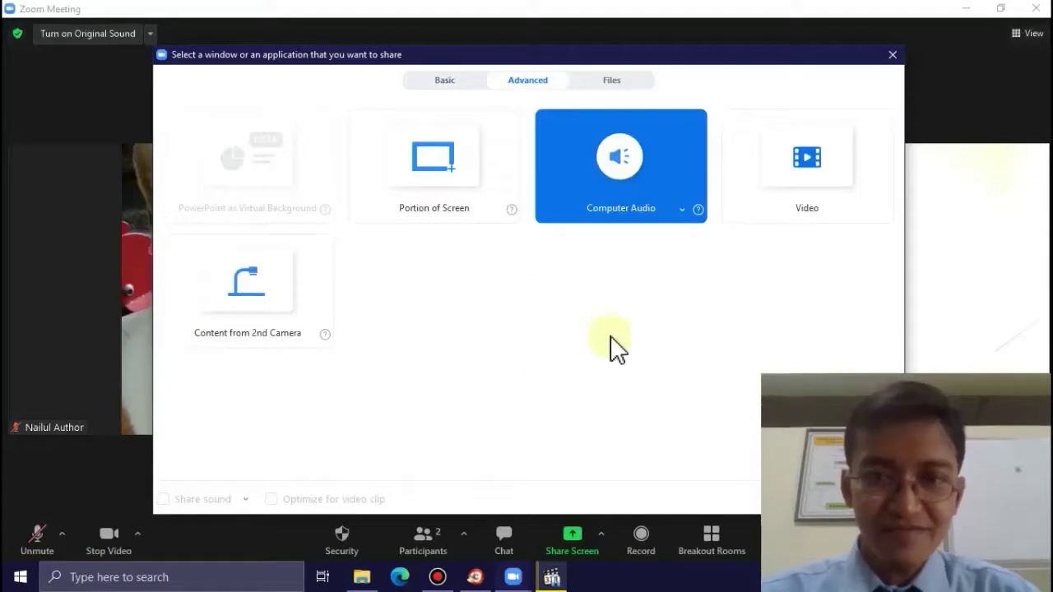
drag(547, 58, 444, 41)
click(729, 487)
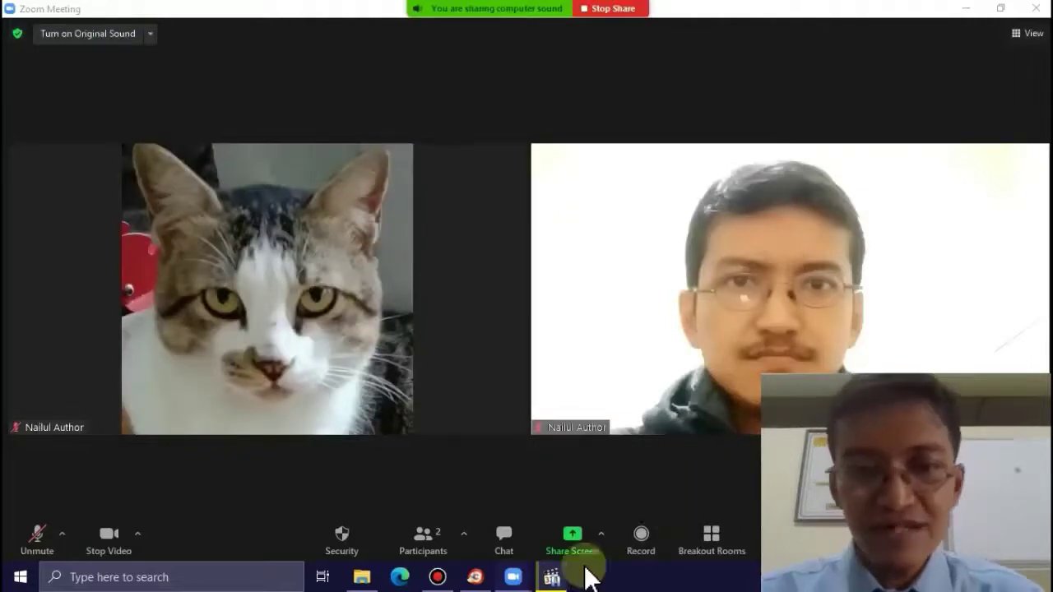
- Play Intro2 Generasi BAru.mp3 for about 10 seconds, pause it, and stop sharing
click(554, 579)
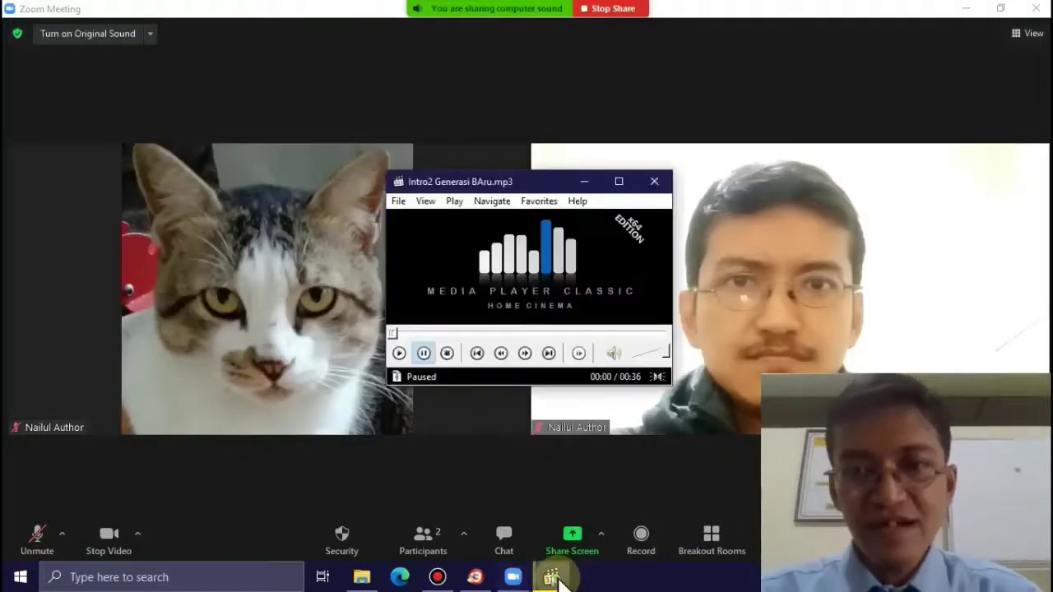
click(519, 275)
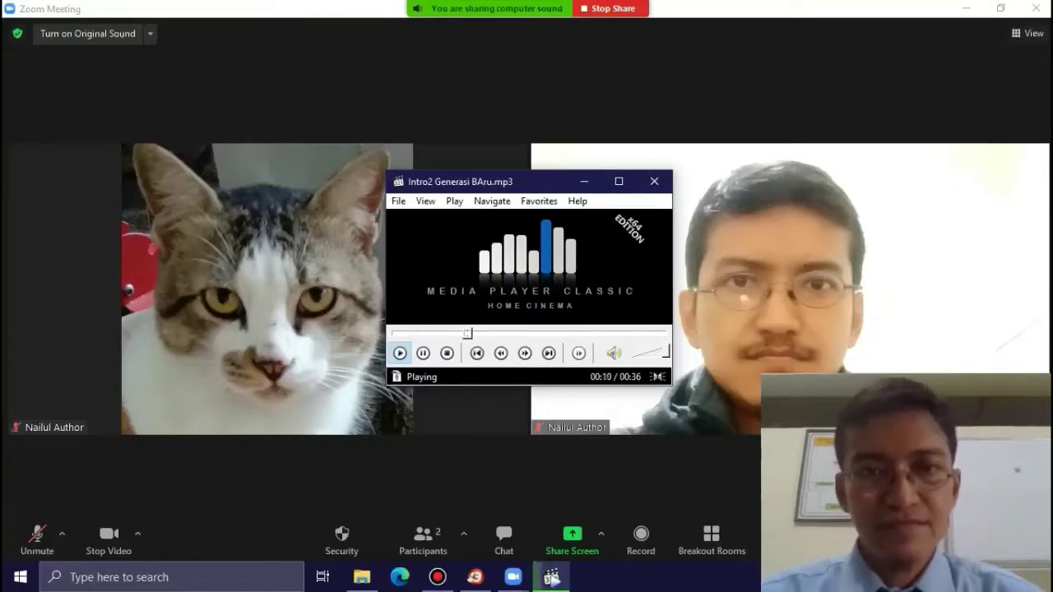
key(space)
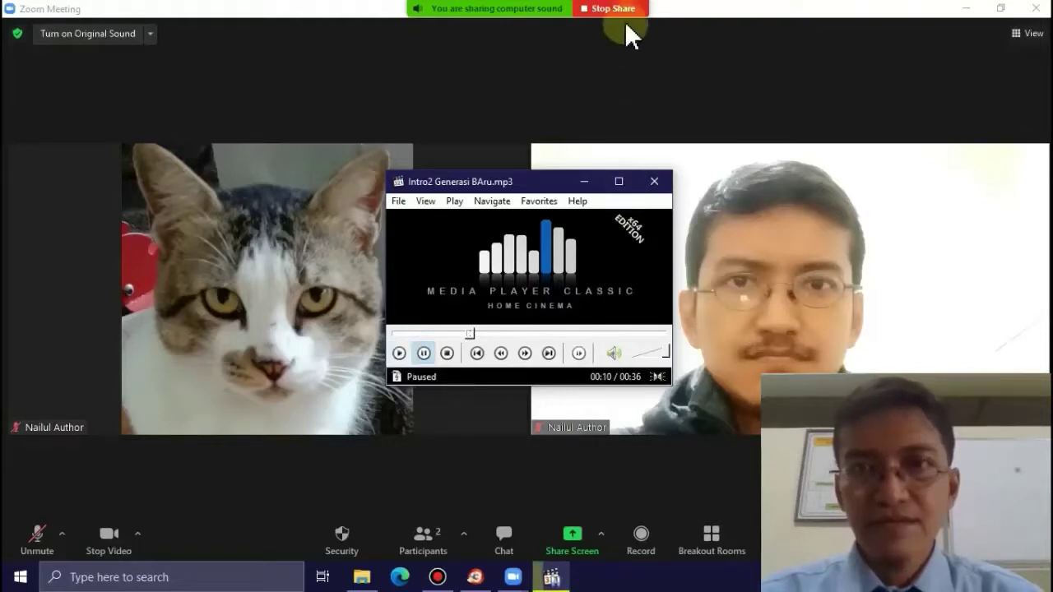
click(623, 10)
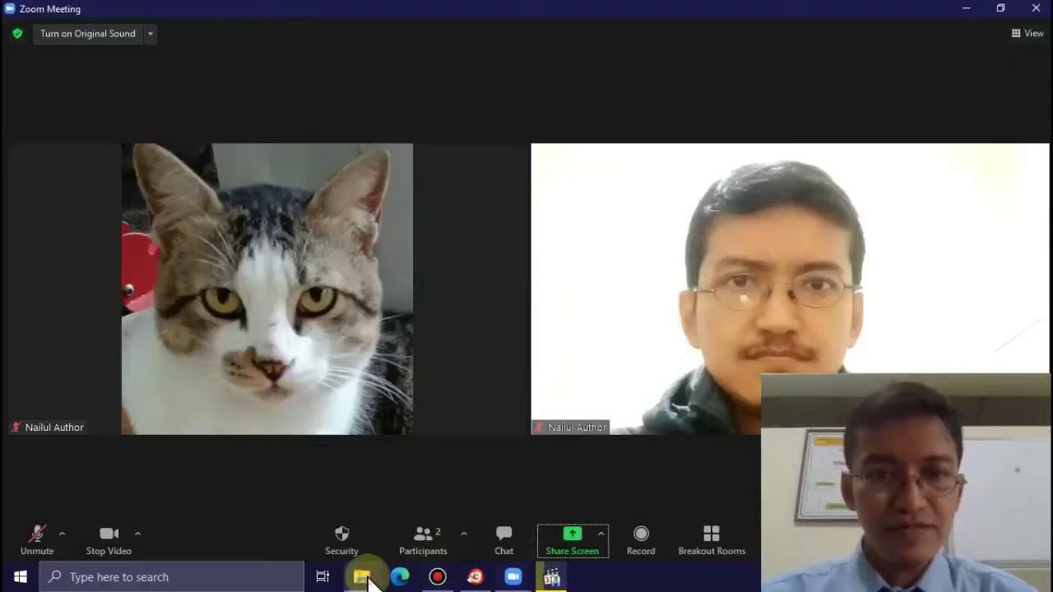
- Open Introne Pakde - bahasa Indonesia.mp4 from the zoom folder in Media Player Classic, then bring the meeting back
click(362, 576)
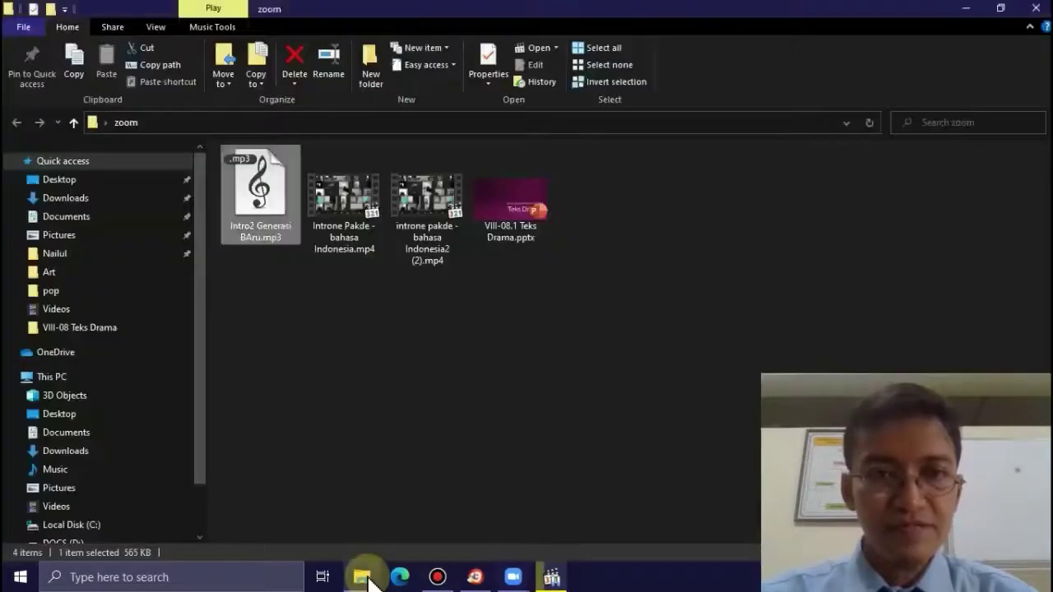
double_click(356, 227)
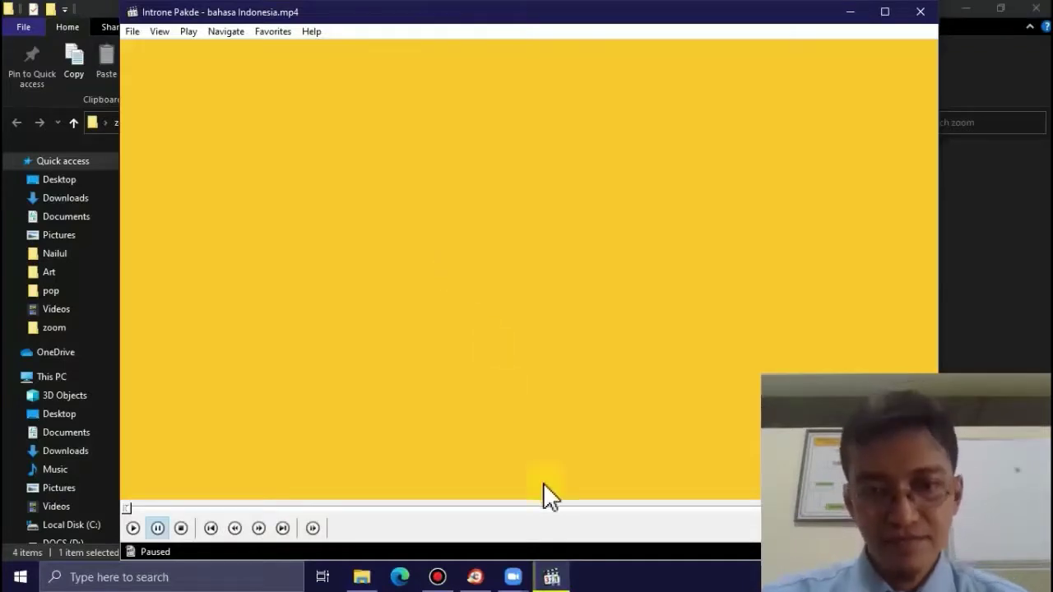
mouse_move(513, 577)
click(559, 517)
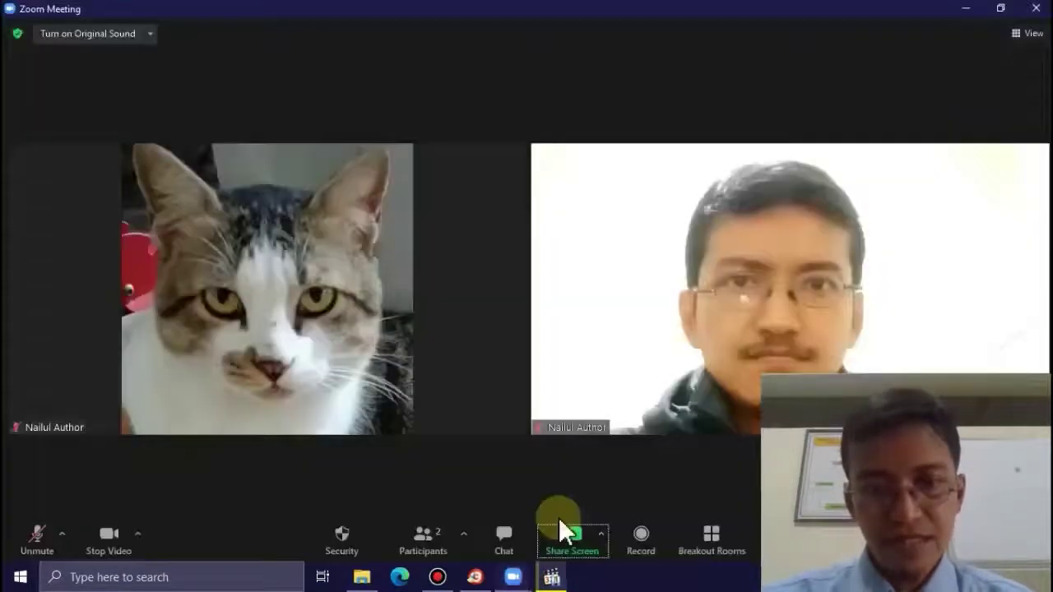
- Share the Media Player Classic window with Share sound and Optimize for video clip, and play the Introne Pakde video
click(564, 531)
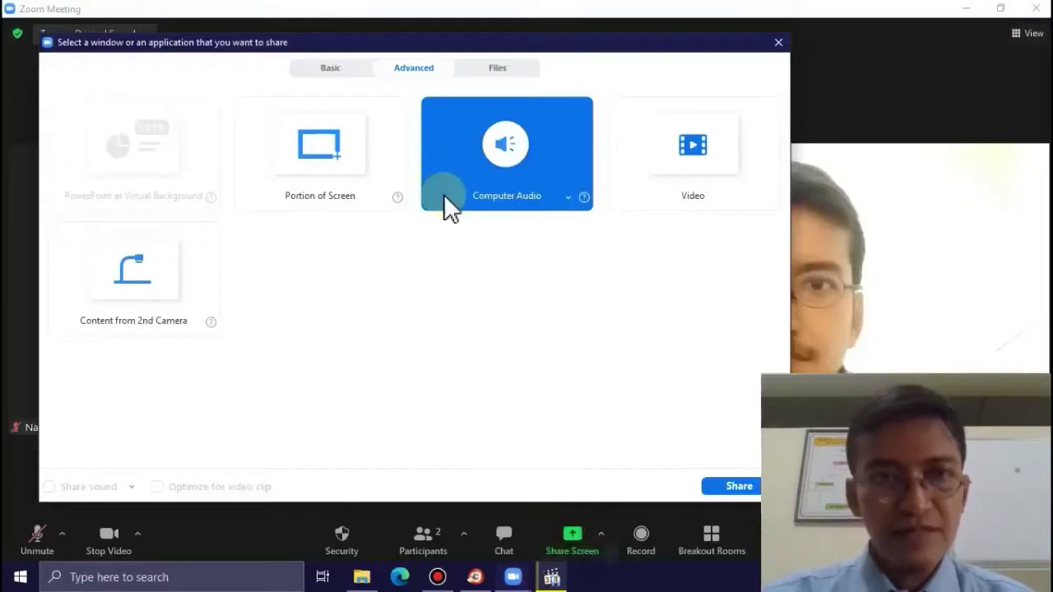
click(350, 70)
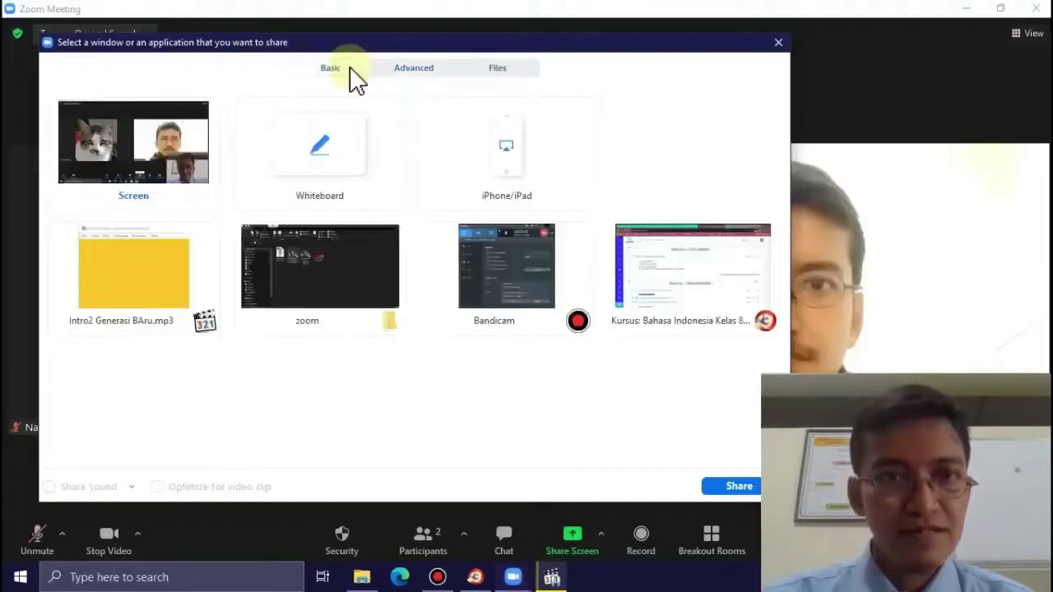
click(153, 259)
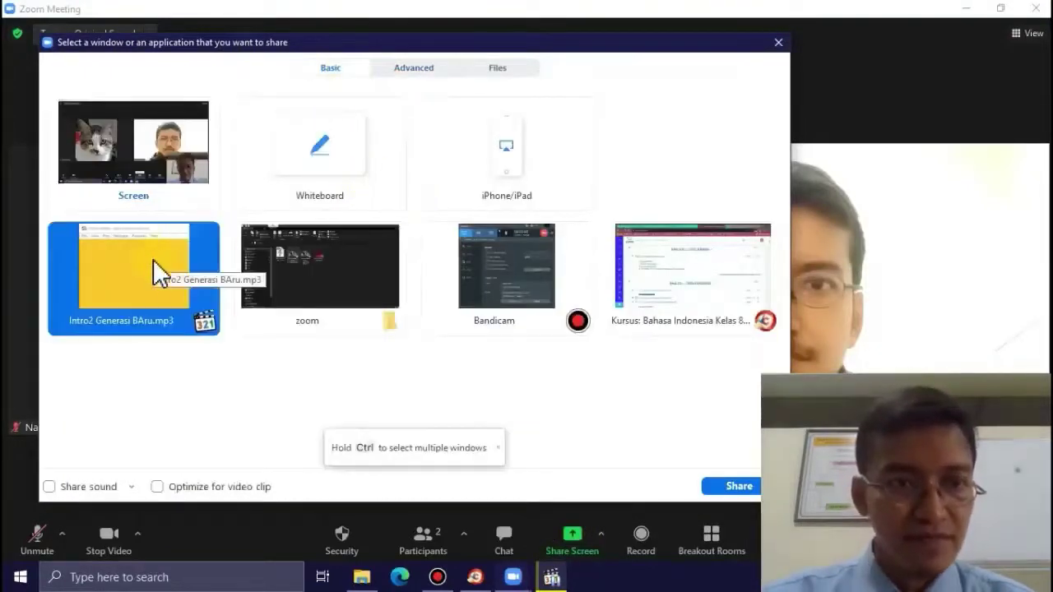
click(50, 487)
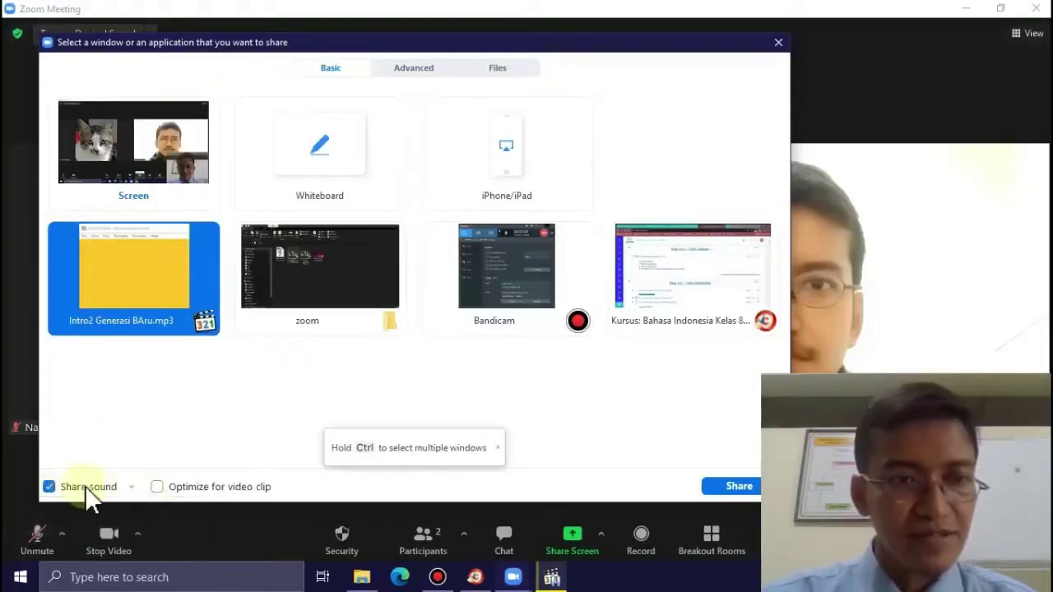
click(157, 487)
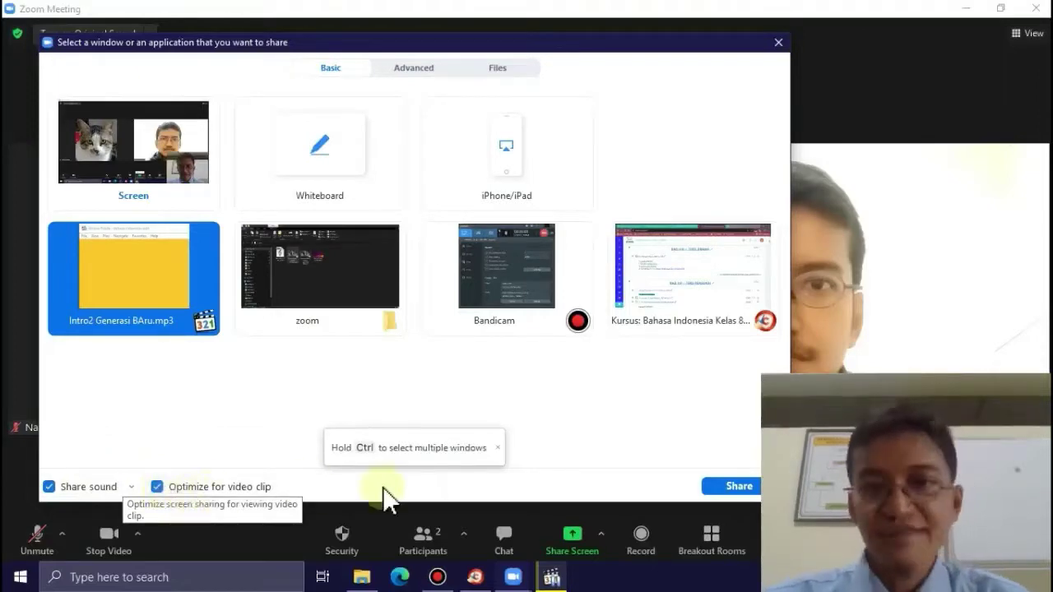
click(707, 486)
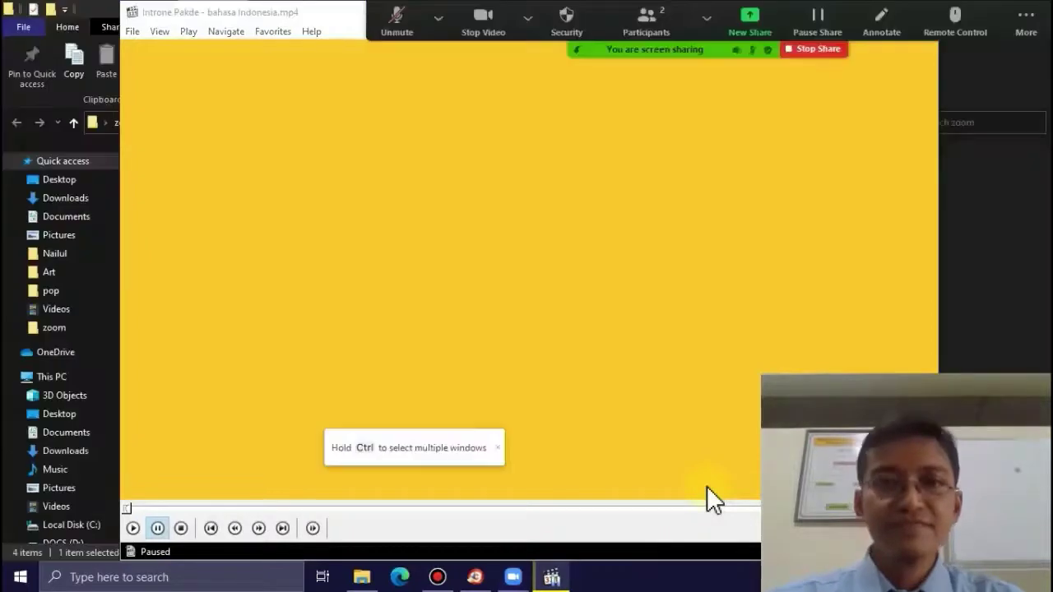
click(468, 352)
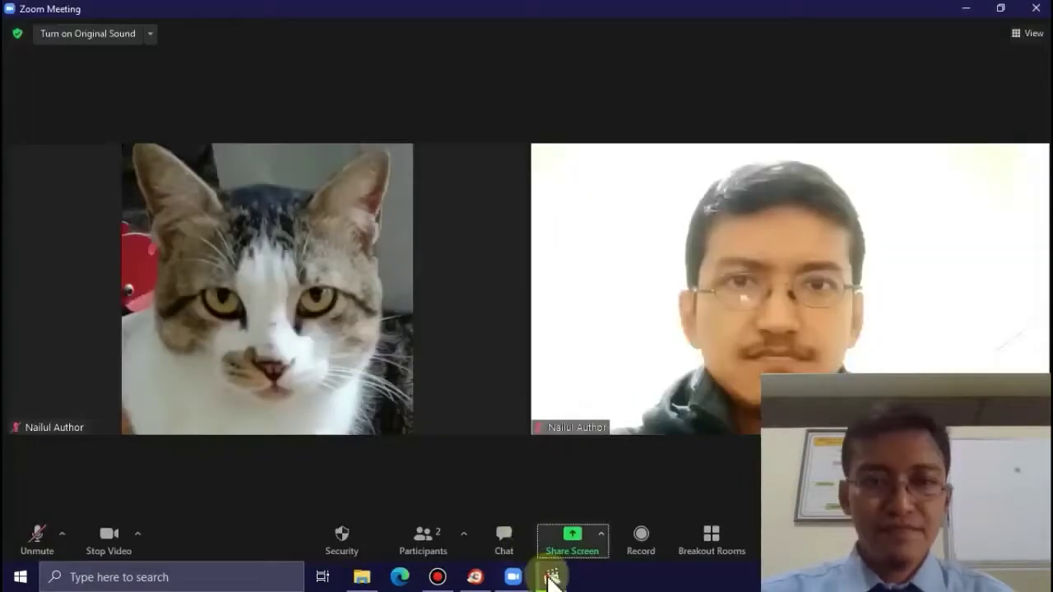
- Pause the Introne Pakde video and close Media Player Classic
click(552, 579)
click(181, 430)
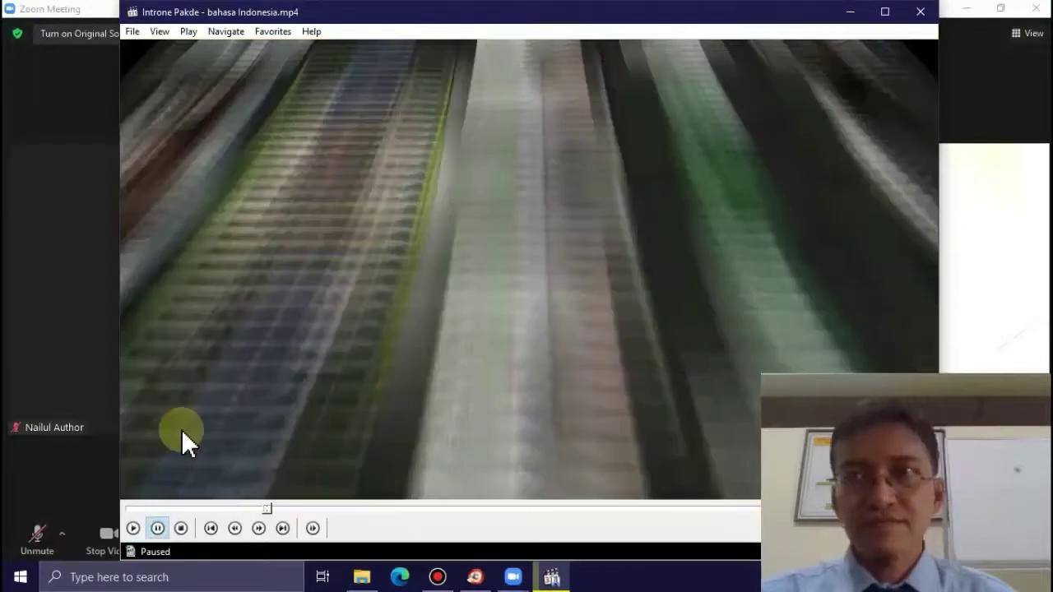
click(922, 15)
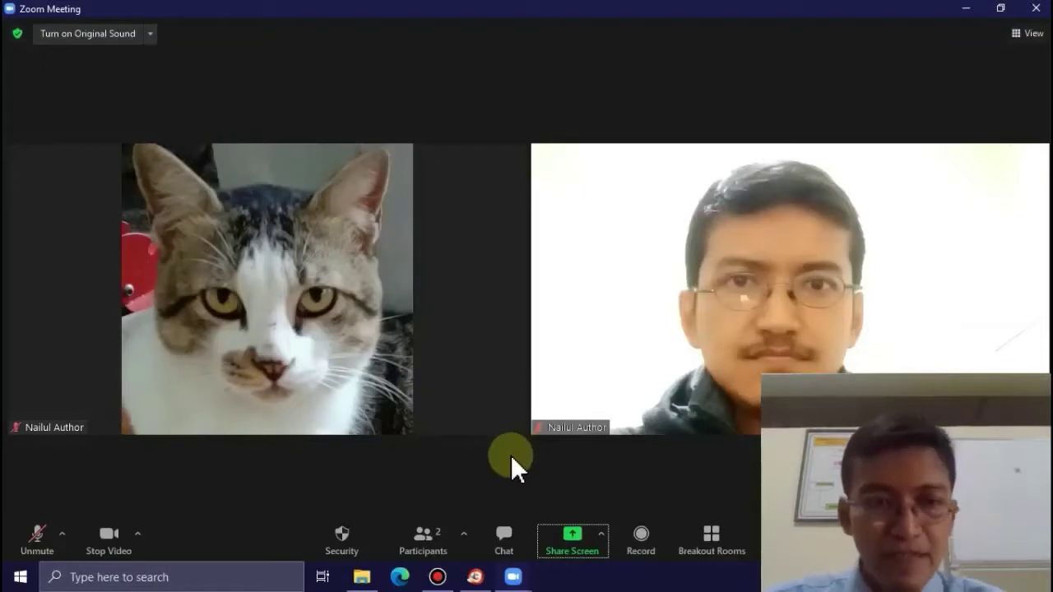
- In the window picker, toggle Optimize for video clip and Share sound, then close without sharing
click(601, 535)
click(585, 539)
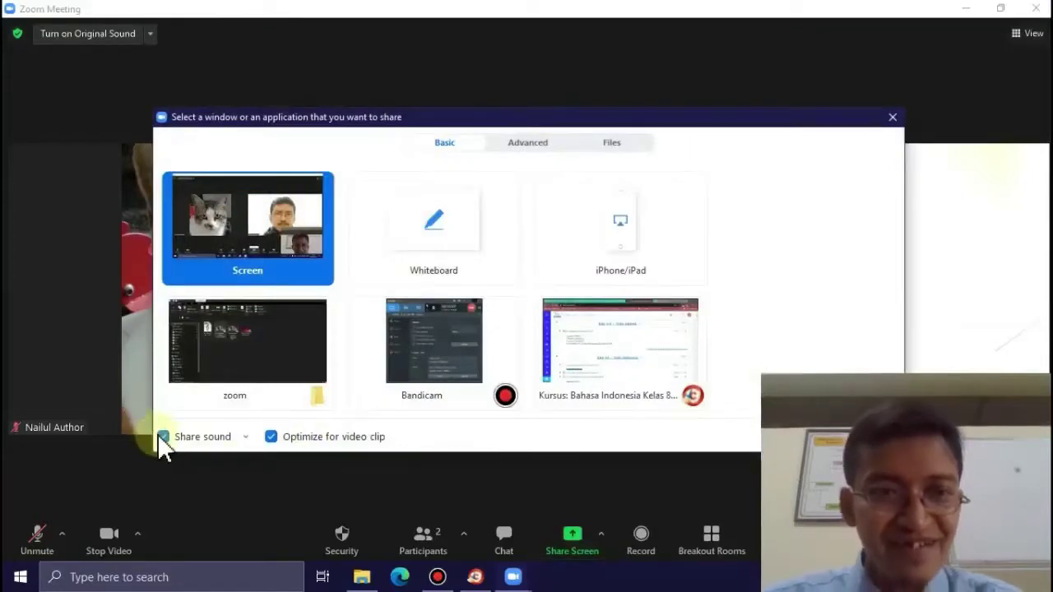
click(274, 436)
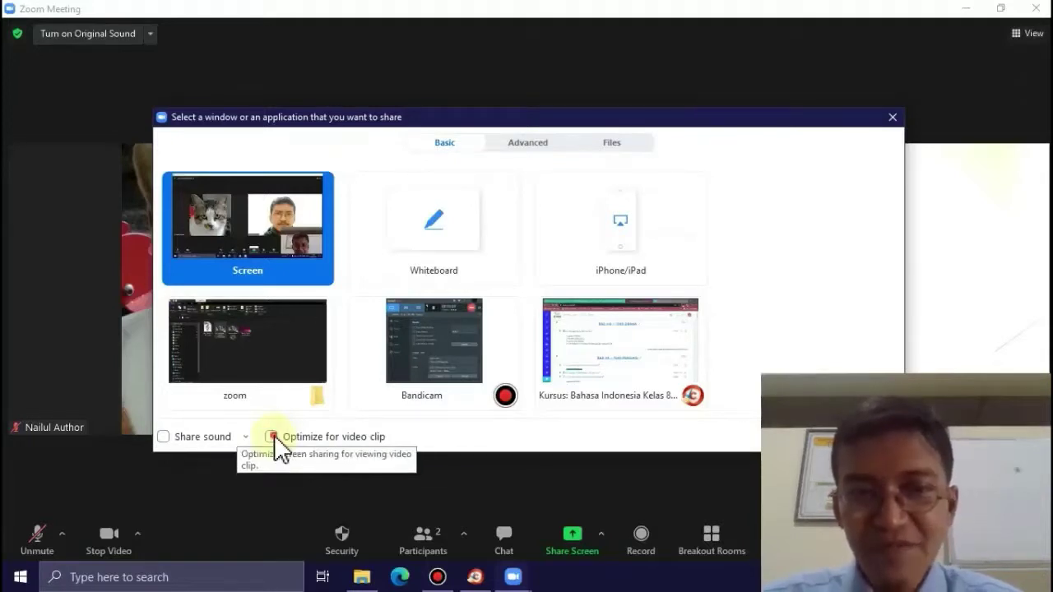
click(272, 436)
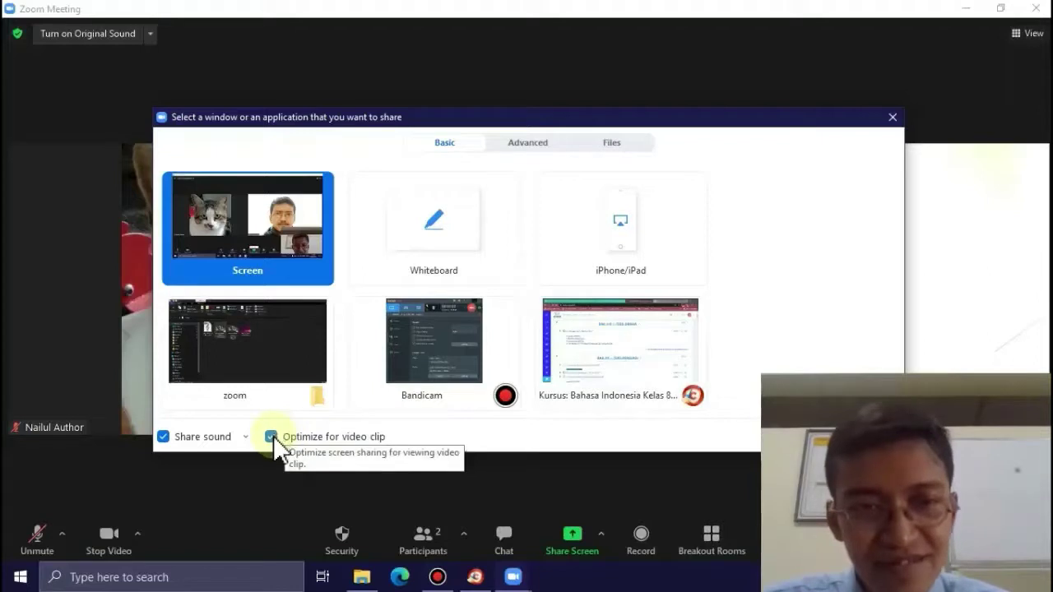
click(163, 437)
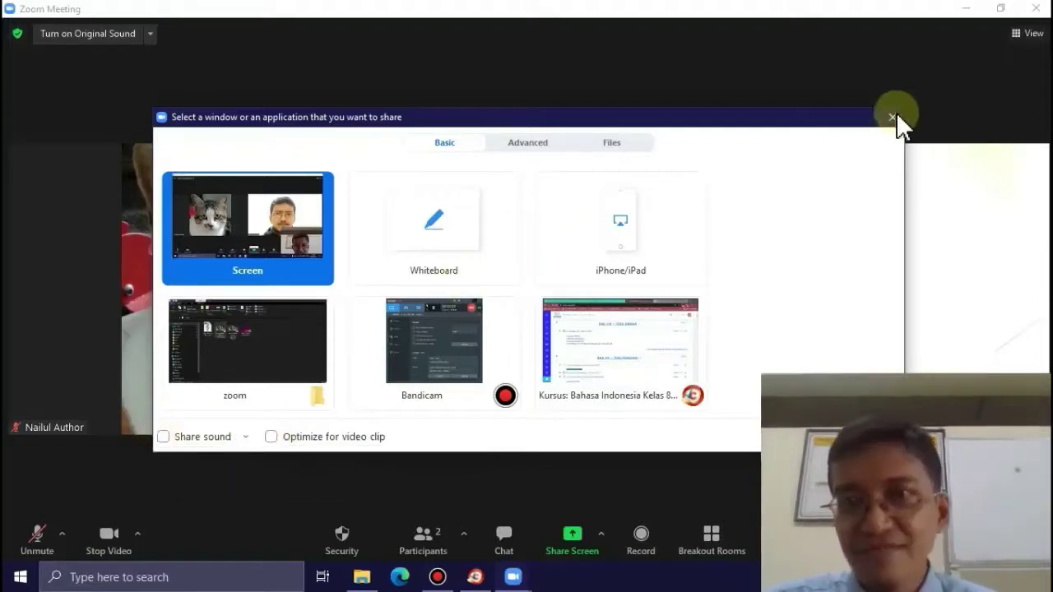
click(893, 117)
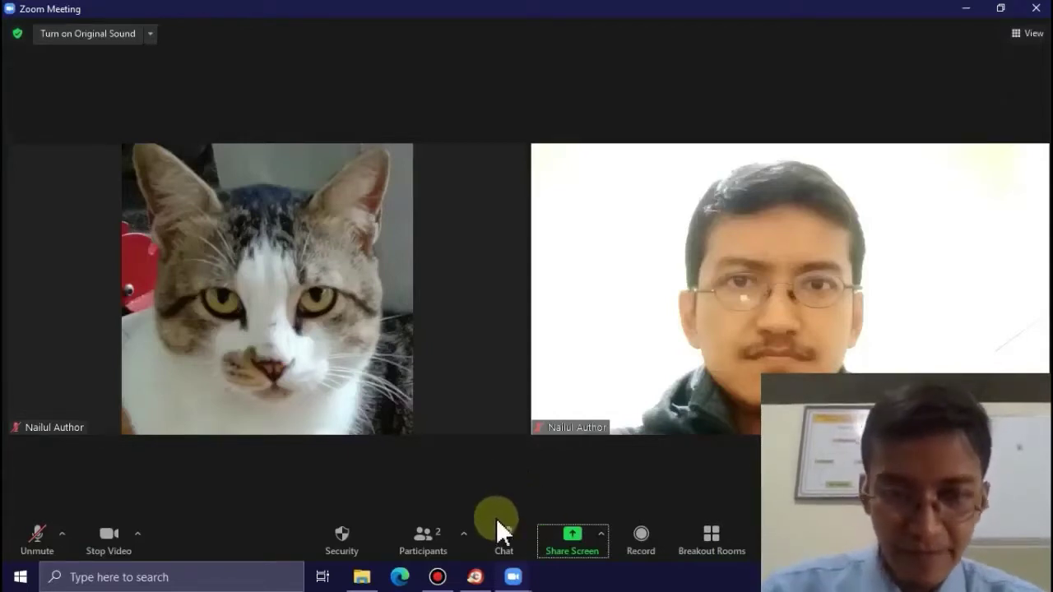
- Open VIII-08.1 Teks Drama.pptx from the zoom folder in PowerPoint
click(362, 577)
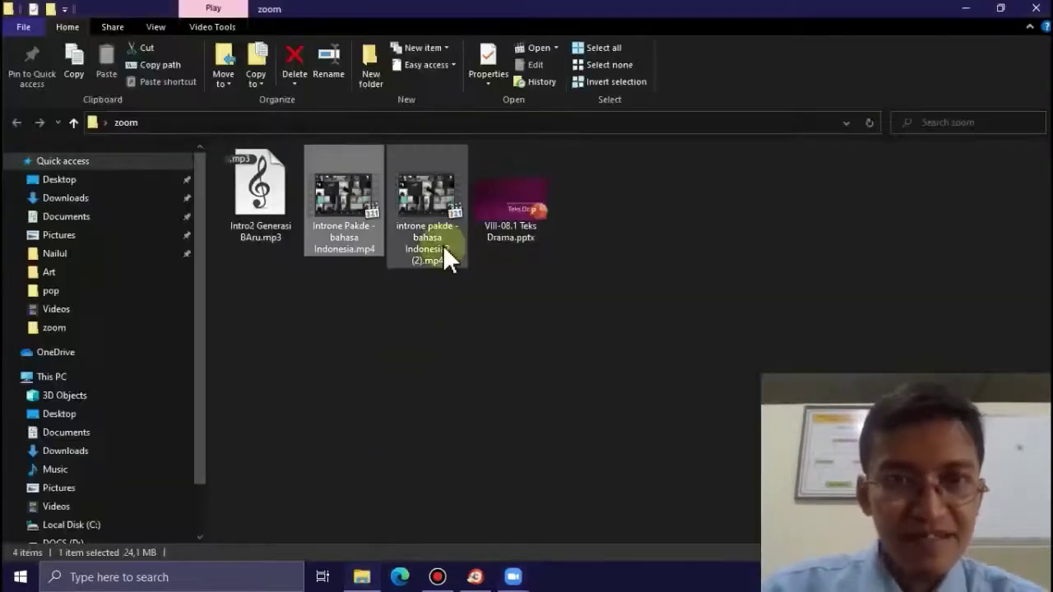
click(511, 219)
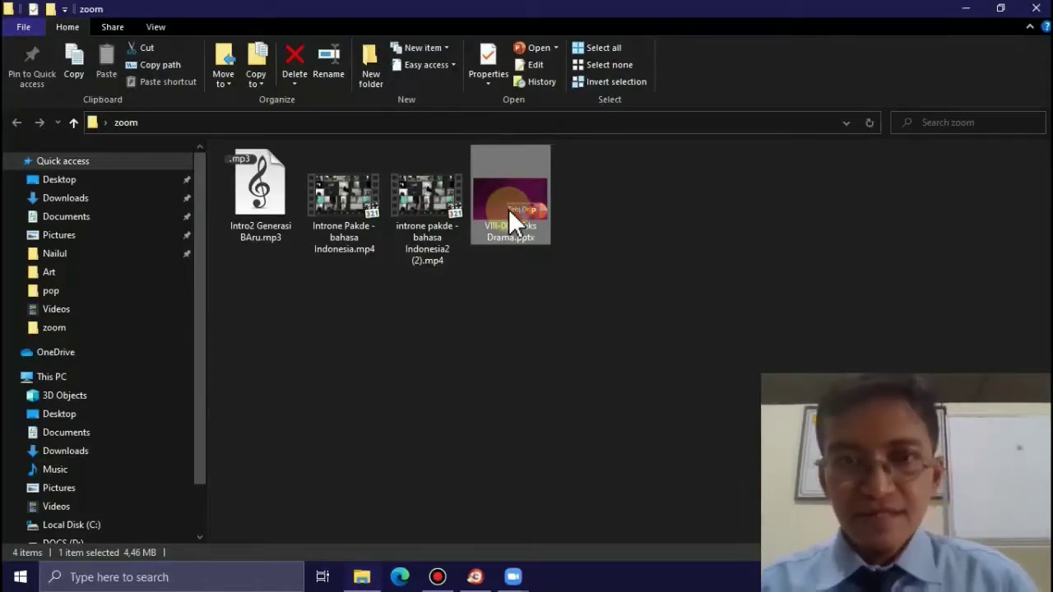
double_click(509, 209)
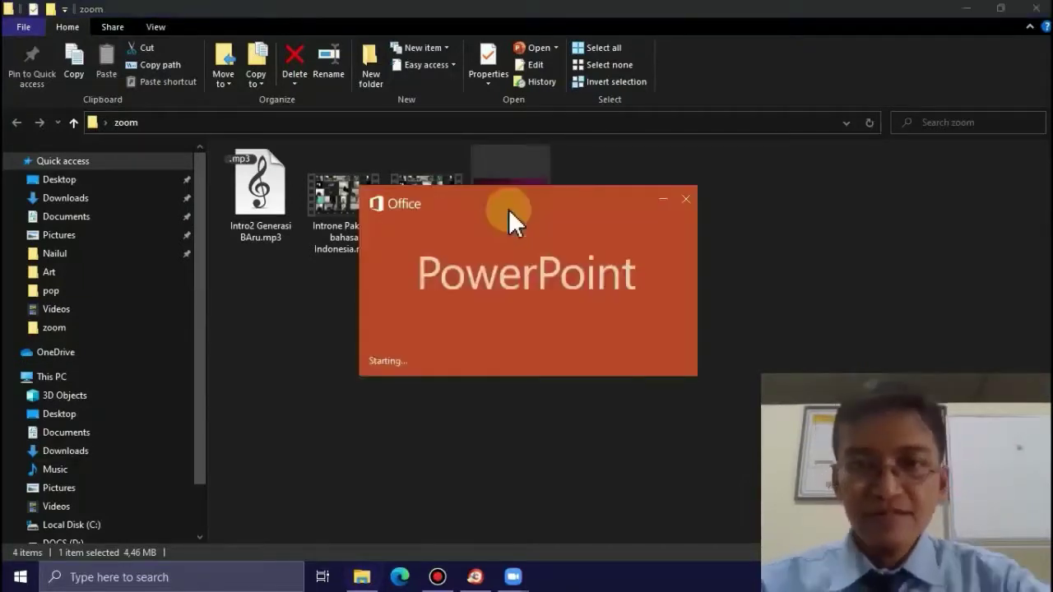
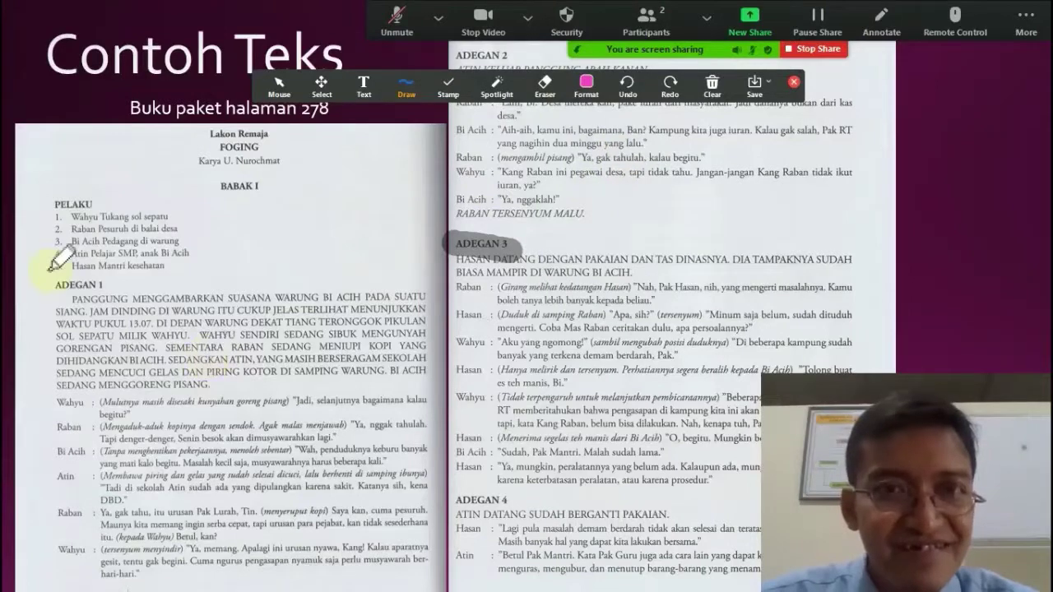
- Clear all drawings, then highlight the ADEGAN 3, 4 and 1 headings in pink
click(724, 86)
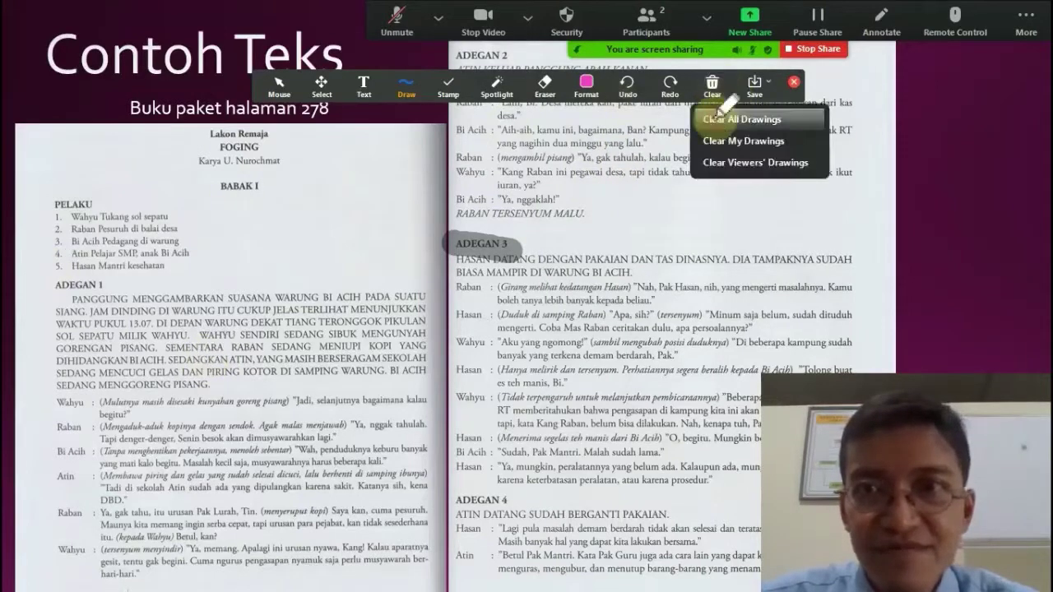
click(720, 120)
drag(452, 243, 515, 243)
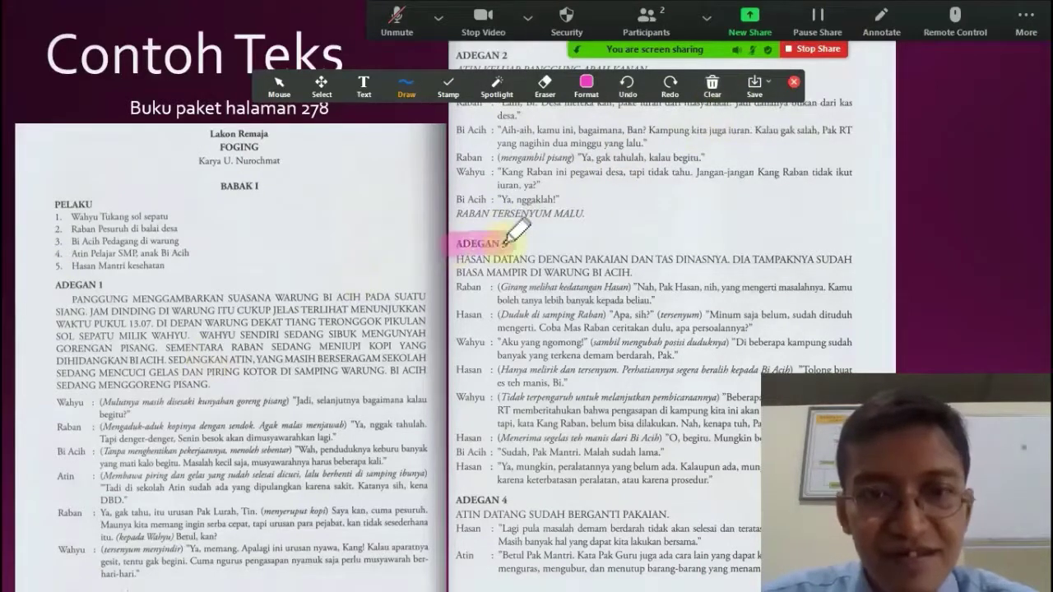
drag(453, 497, 531, 498)
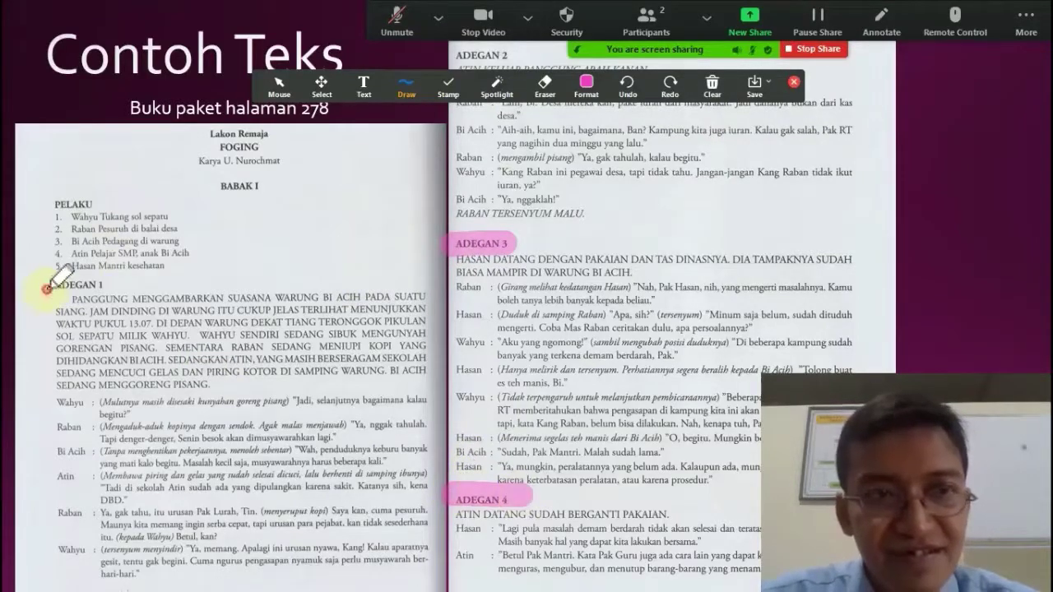
drag(39, 286, 129, 284)
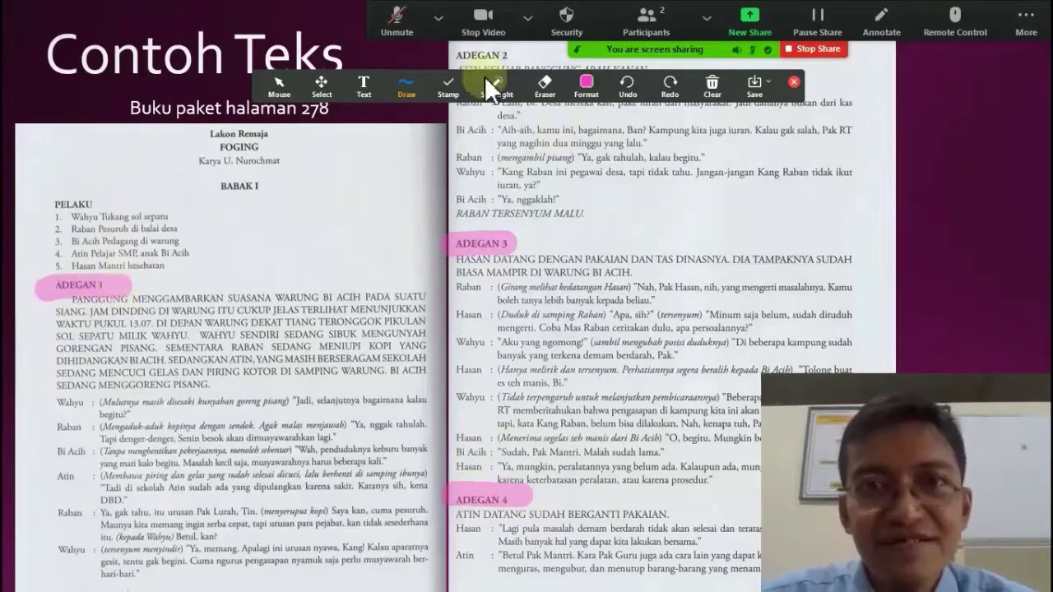
- Switch the pen to black and circle the play's title and author freehand
click(586, 83)
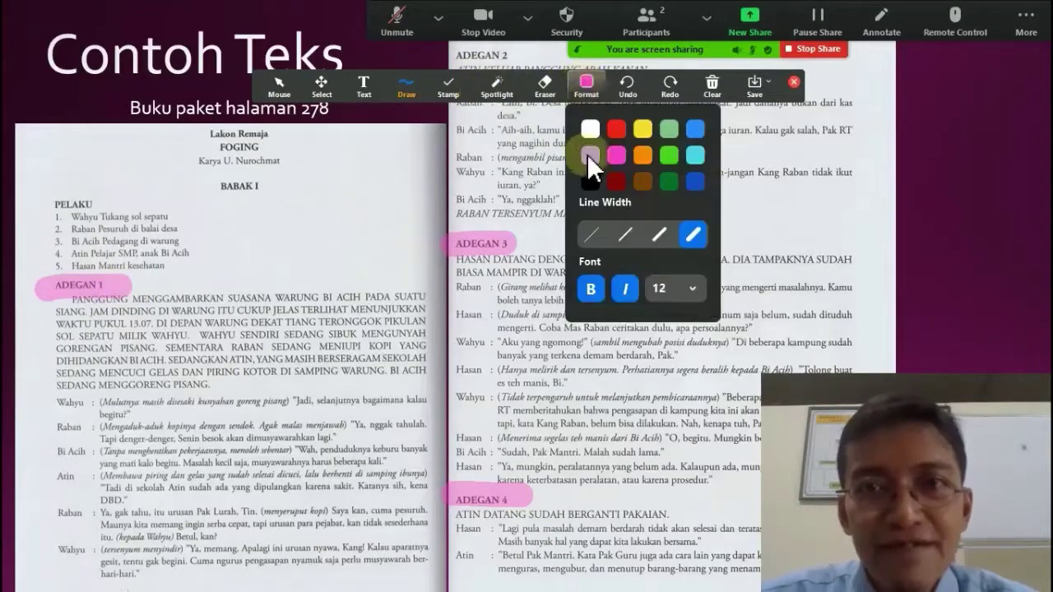
click(585, 171)
click(407, 87)
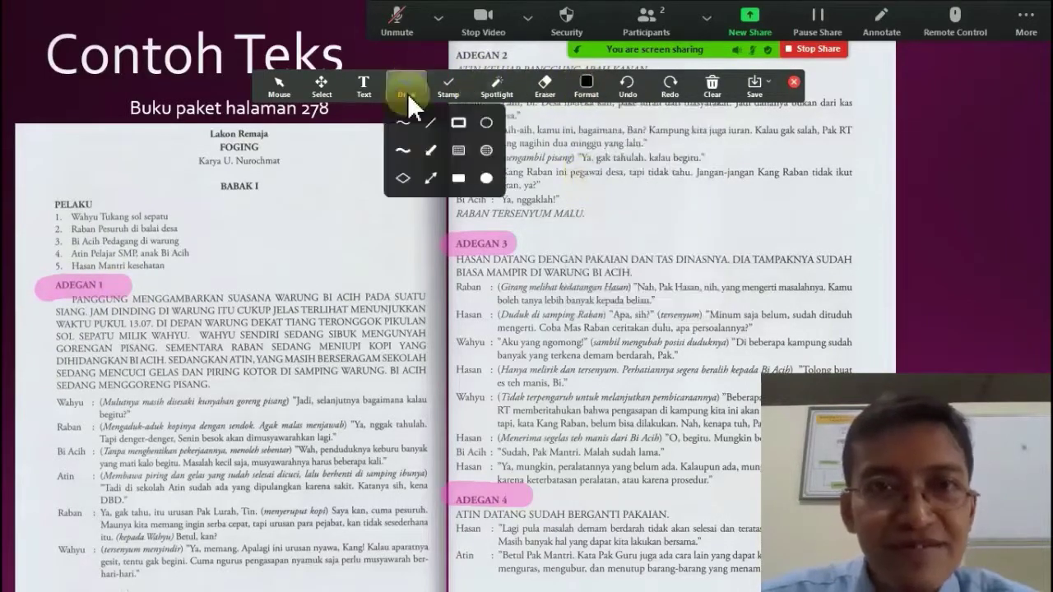
click(397, 116)
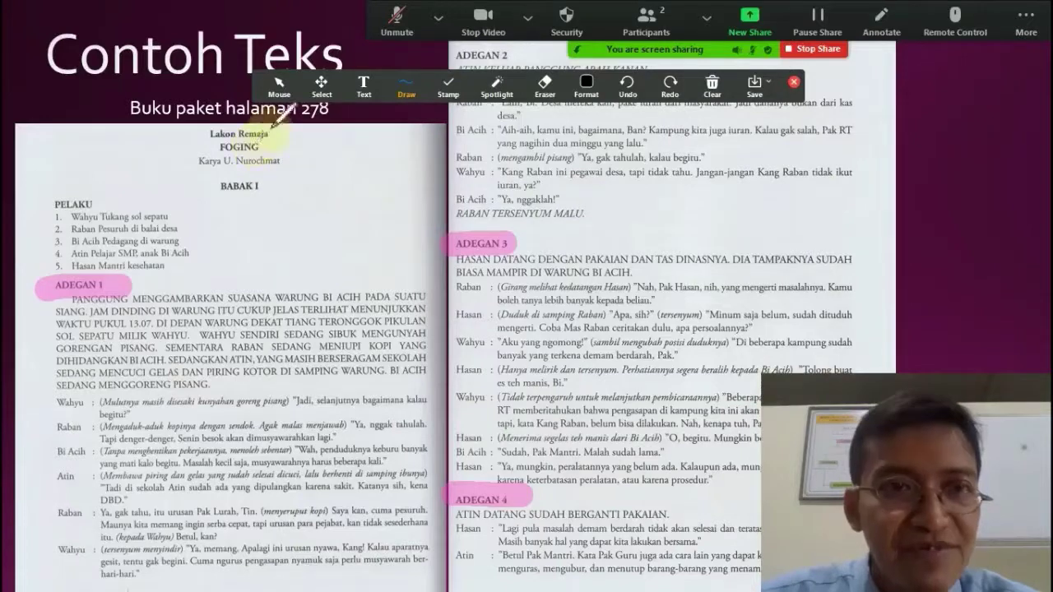
mouse_move(268, 127)
mouse_down()
mouse_move(245, 120)
mouse_move(373, 132)
mouse_move(227, 146)
mouse_move(239, 130)
mouse_up()
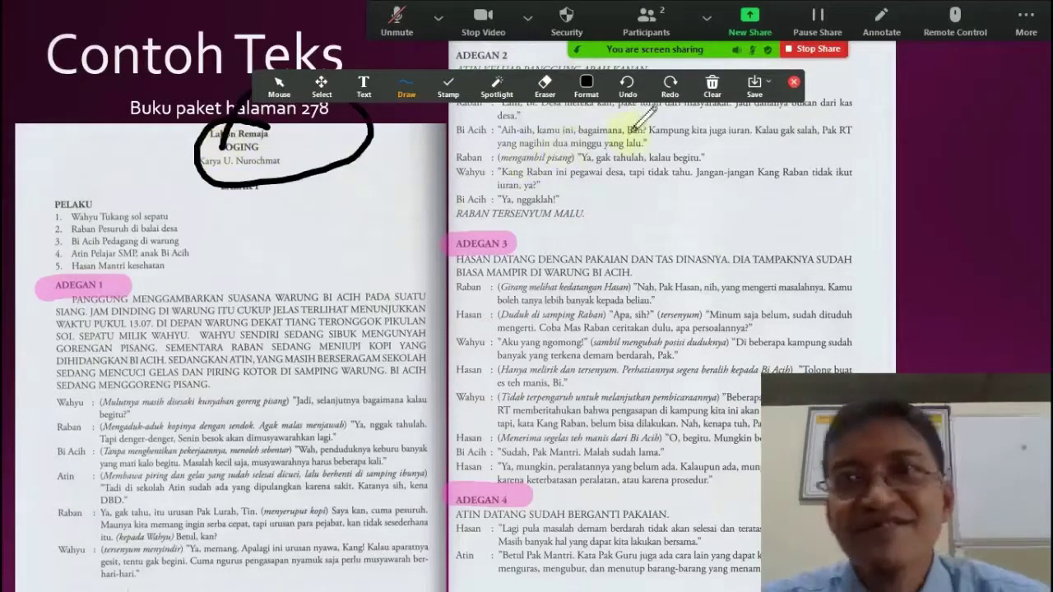
- Place a heart stamp near the cast list
click(418, 90)
click(444, 89)
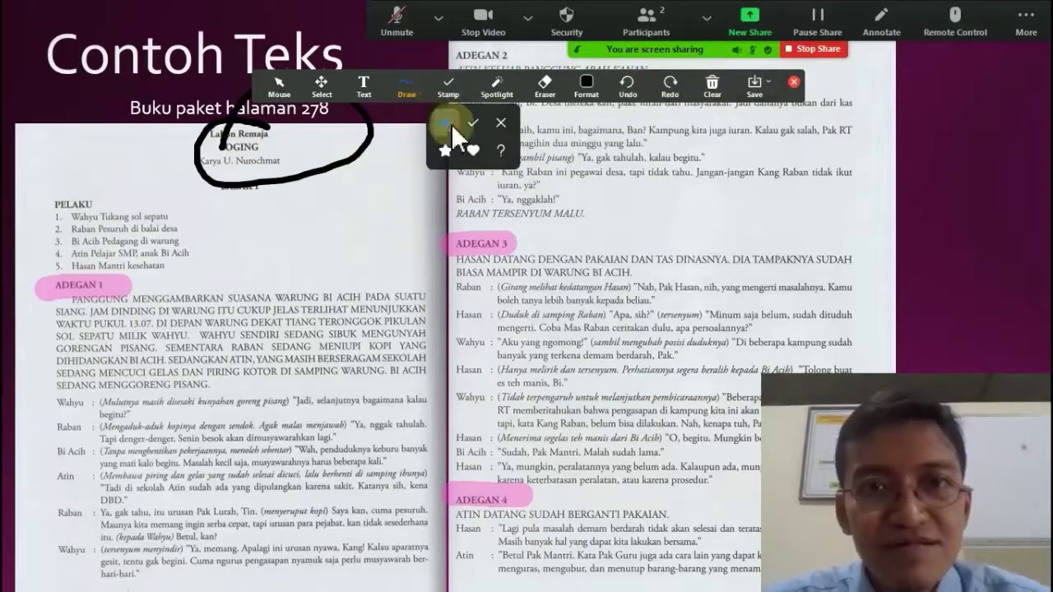
click(472, 156)
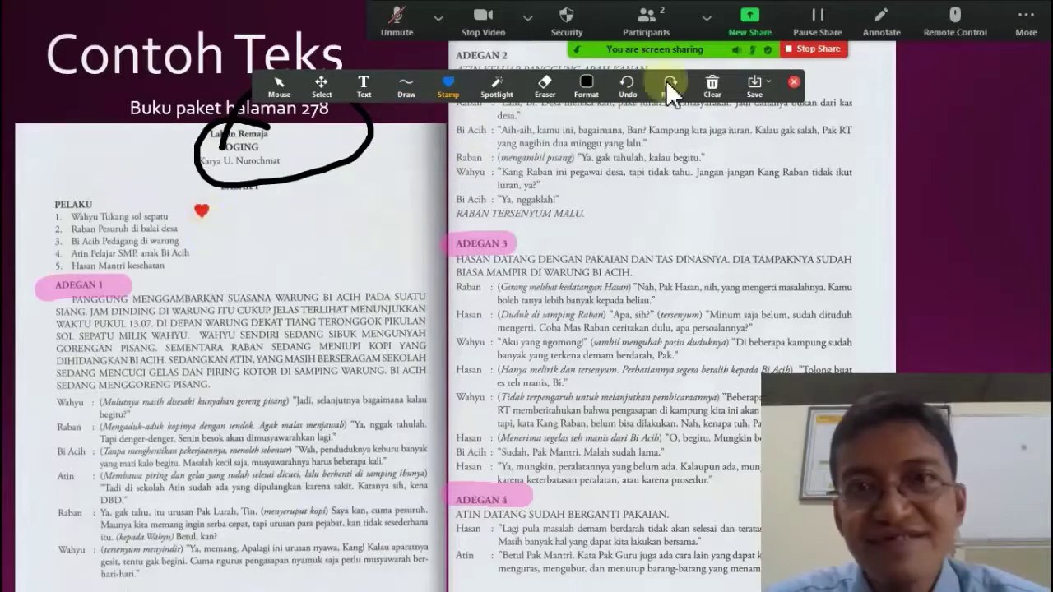
click(579, 89)
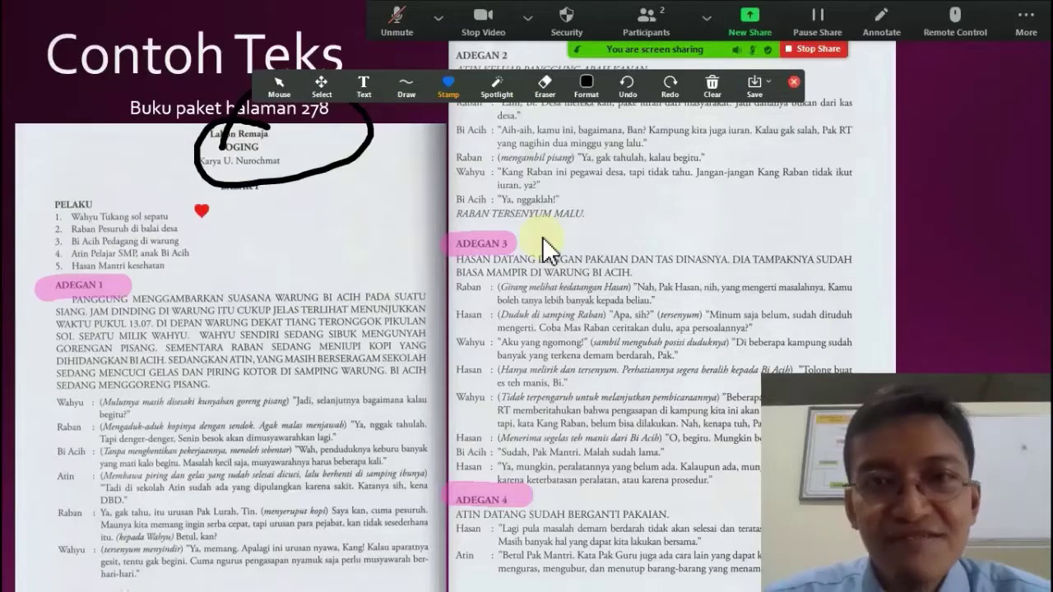
- Switch to a red freehand pen and highlight the Hasan speaker name and Bi Acih's dialogue line
click(416, 82)
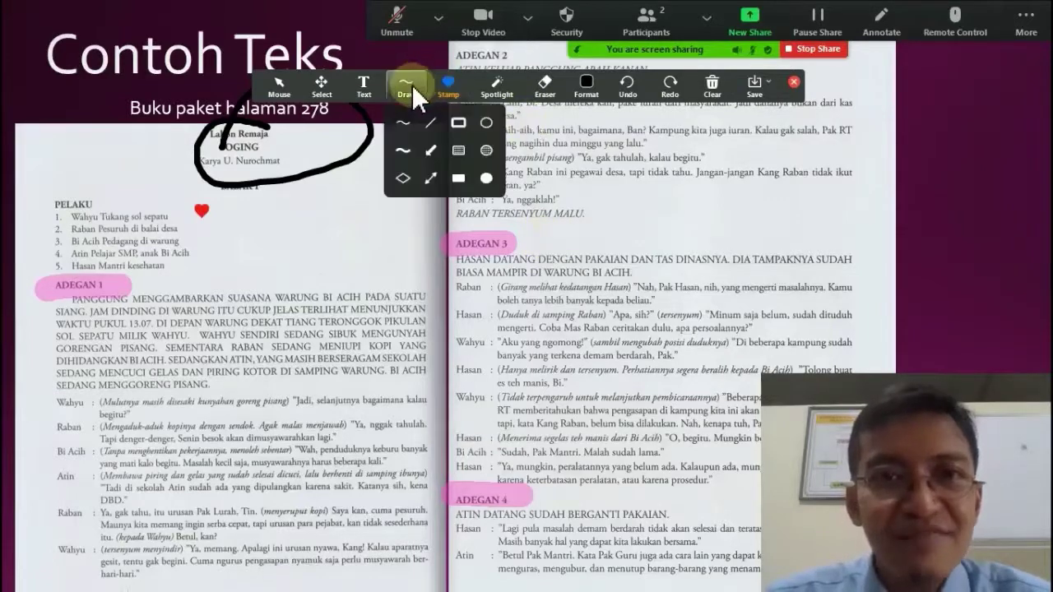
click(592, 103)
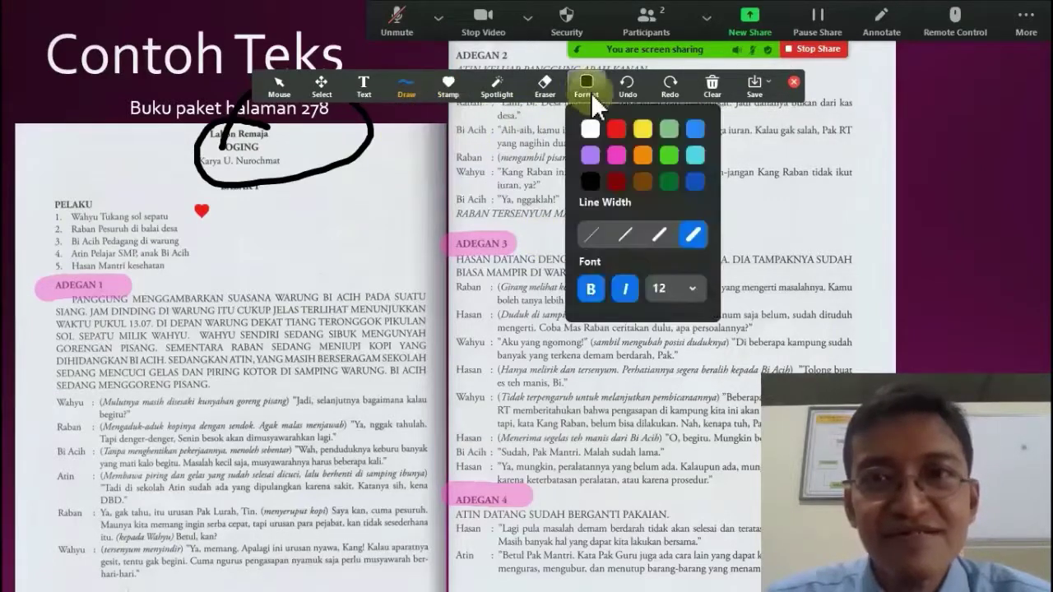
click(617, 134)
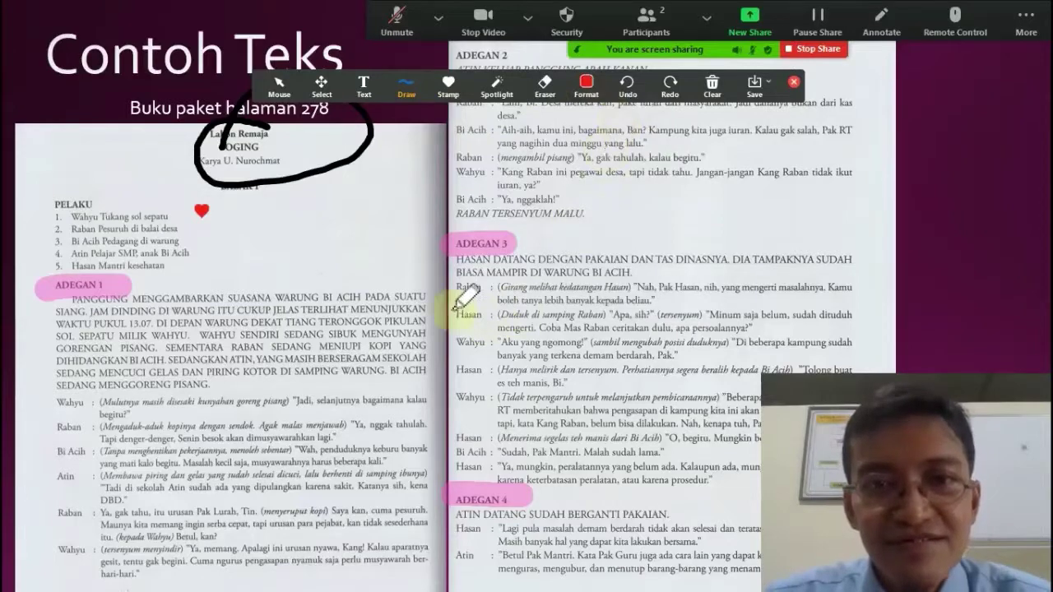
mouse_move(456, 314)
mouse_down()
mouse_move(484, 315)
mouse_move(486, 370)
mouse_up()
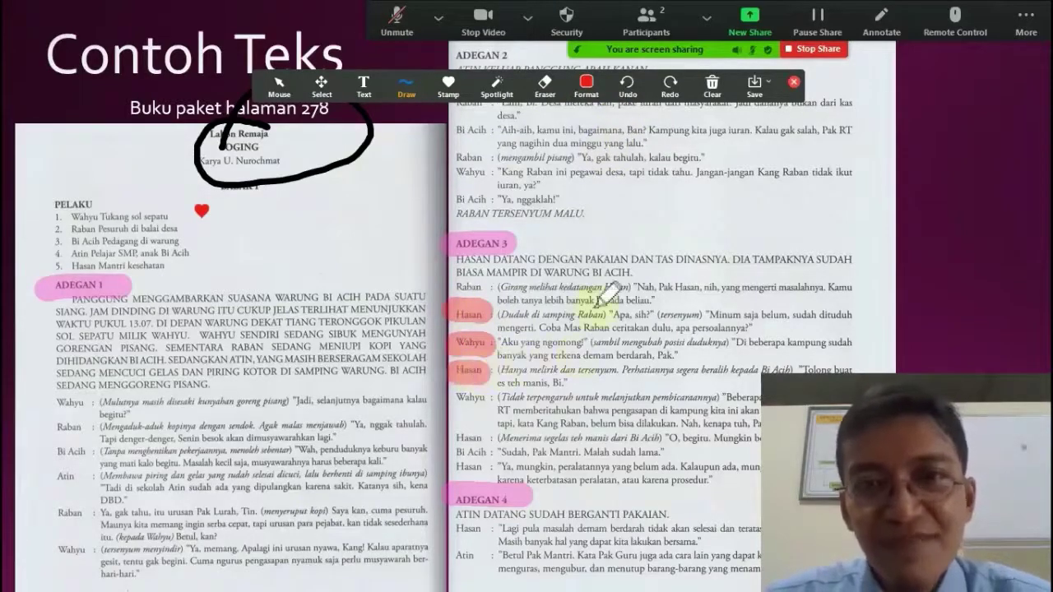
drag(498, 130, 778, 139)
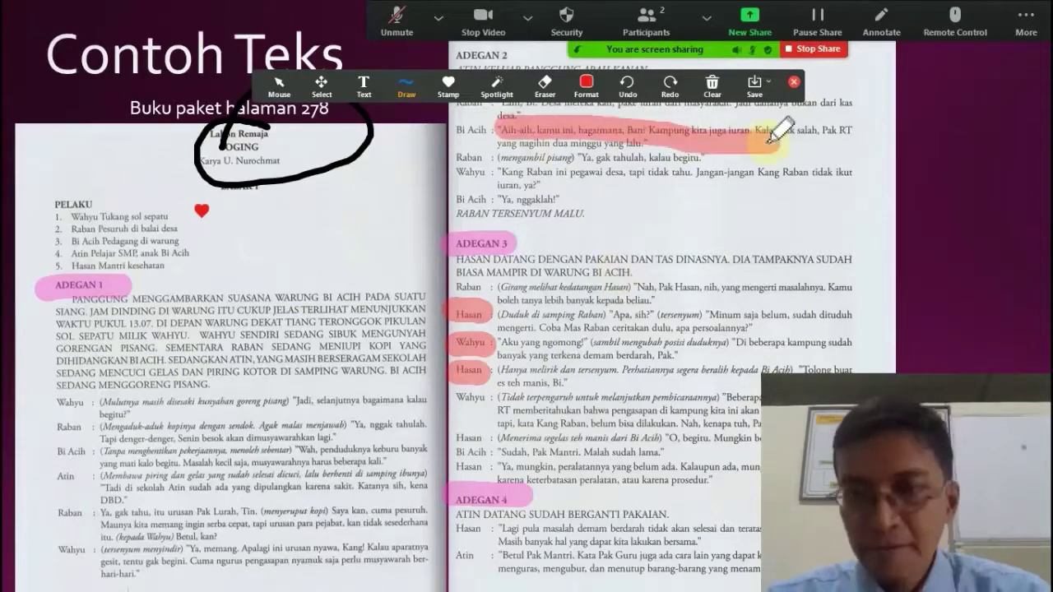
- Clear my drawings, then clear all drawings from the pages
click(722, 83)
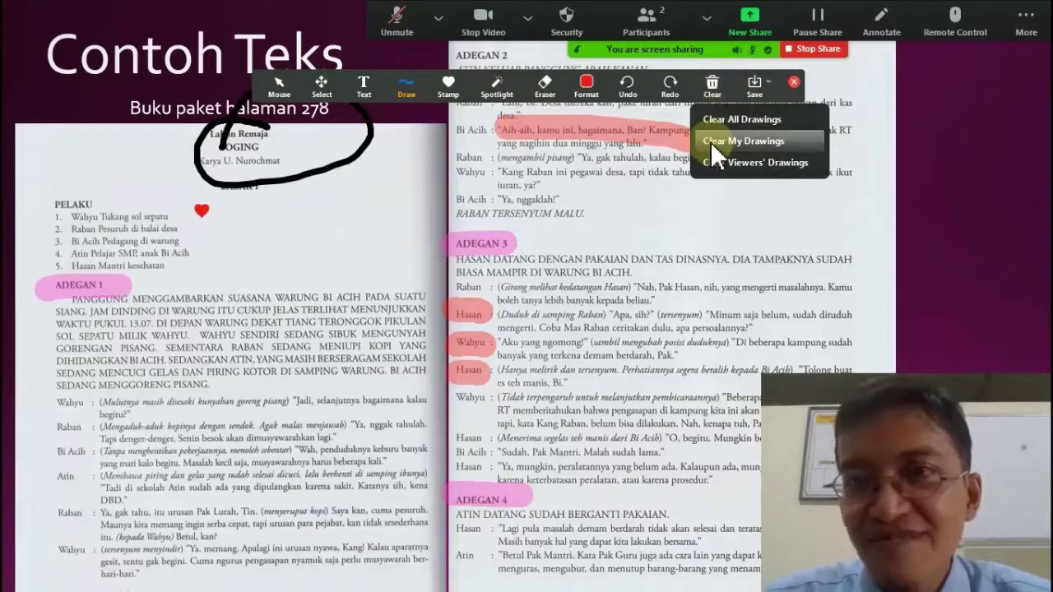
click(713, 144)
click(708, 94)
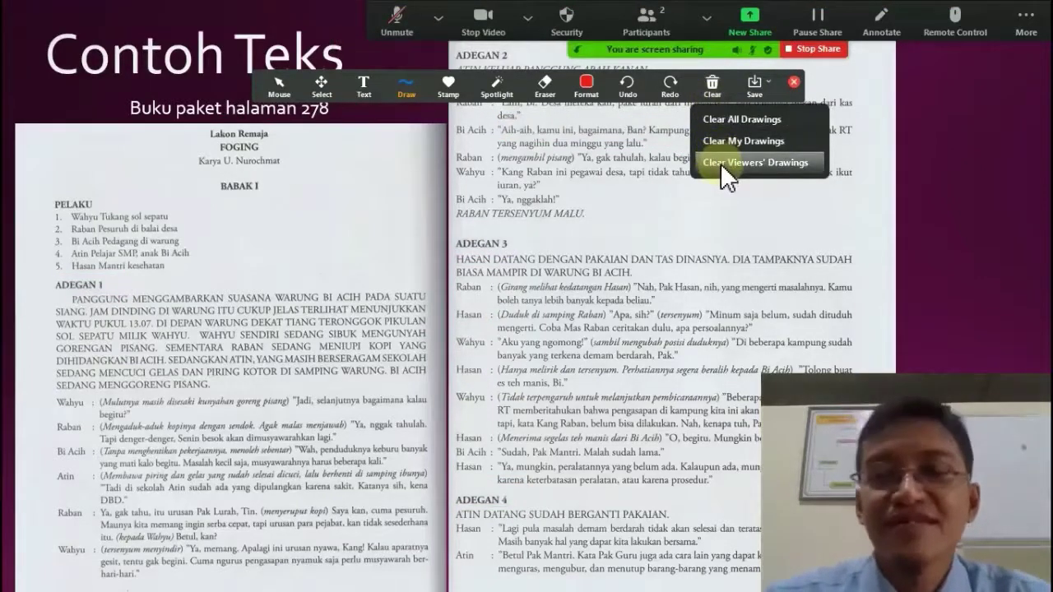
click(657, 145)
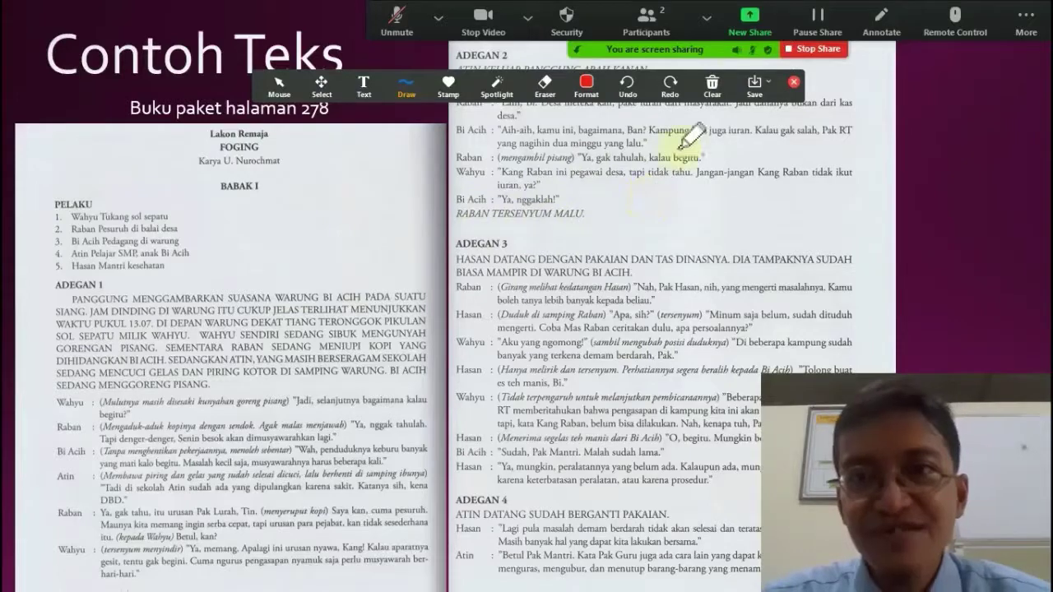
click(712, 86)
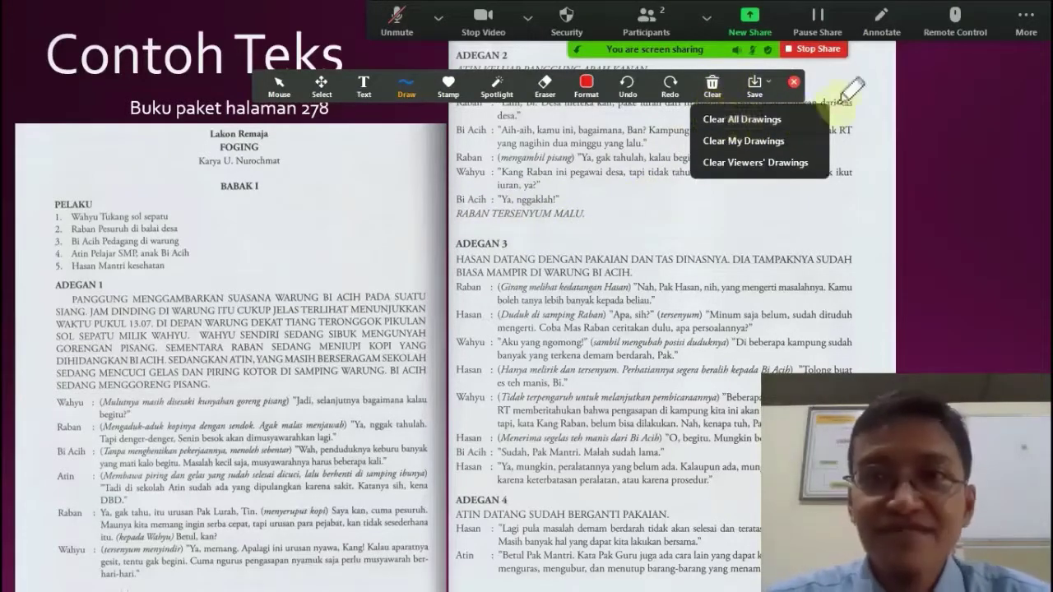
click(790, 120)
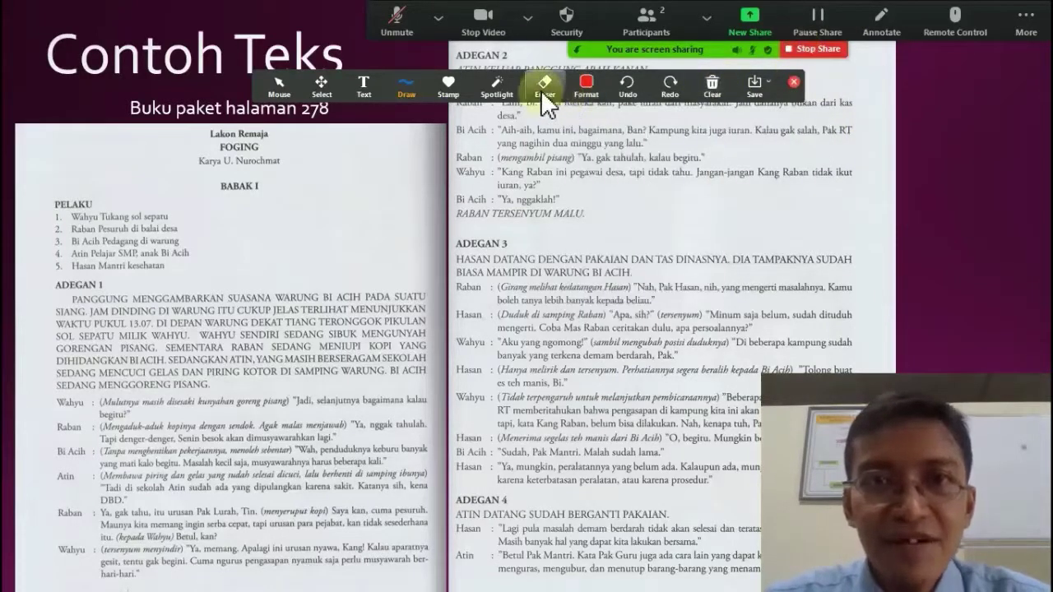
- Highlight Raban's (mengambil pisang) direction in red, then erase that highlight
click(586, 86)
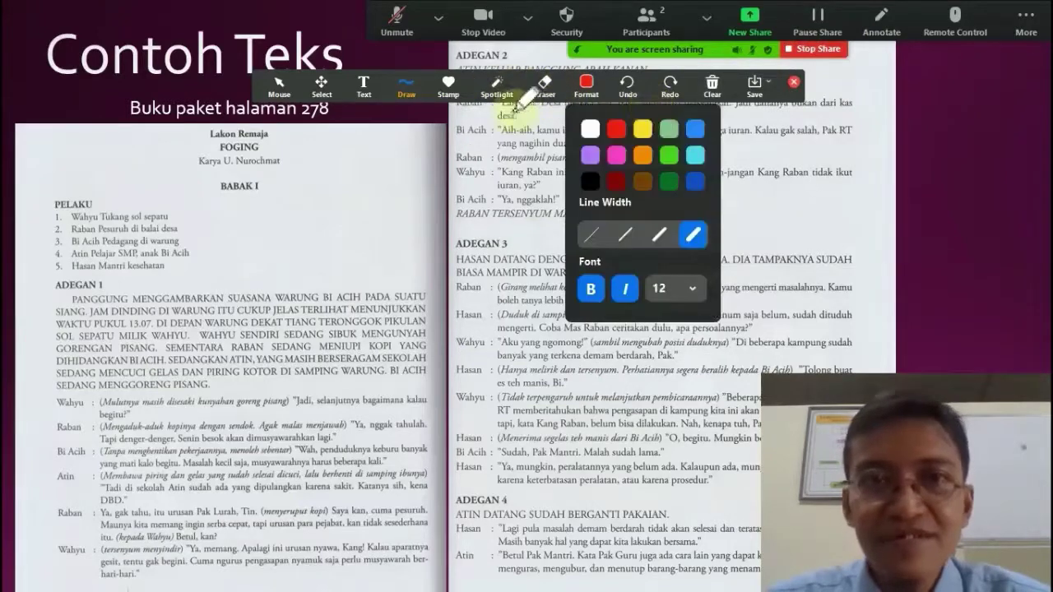
drag(462, 156, 574, 157)
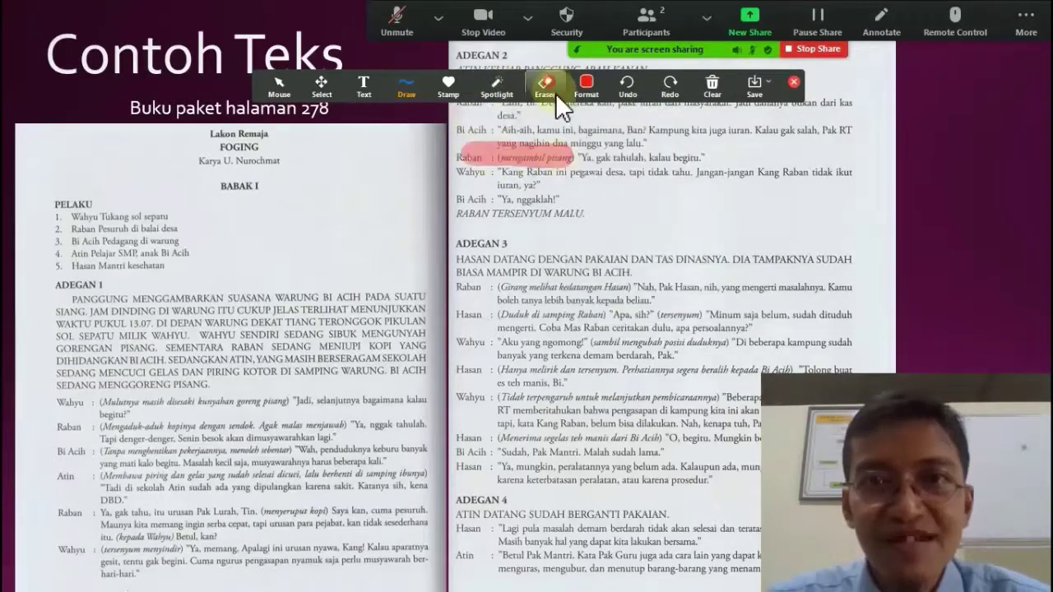
click(556, 93)
click(568, 156)
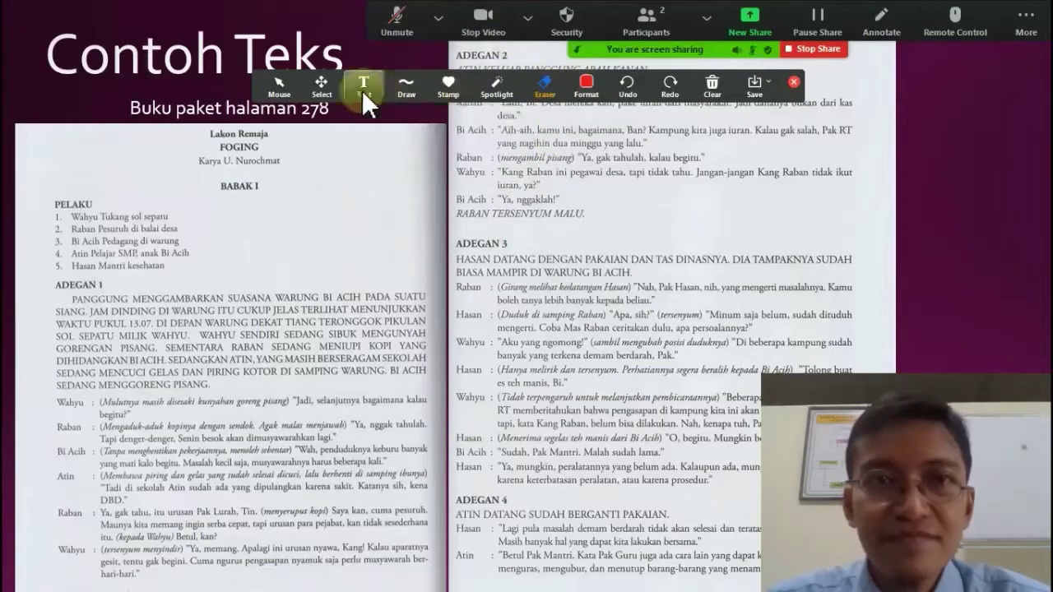
- Add the text note 'Sebutkan siapa saja tokoh dalam naskah drama ini!' beside BABAK I, capitalised
click(359, 87)
click(308, 189)
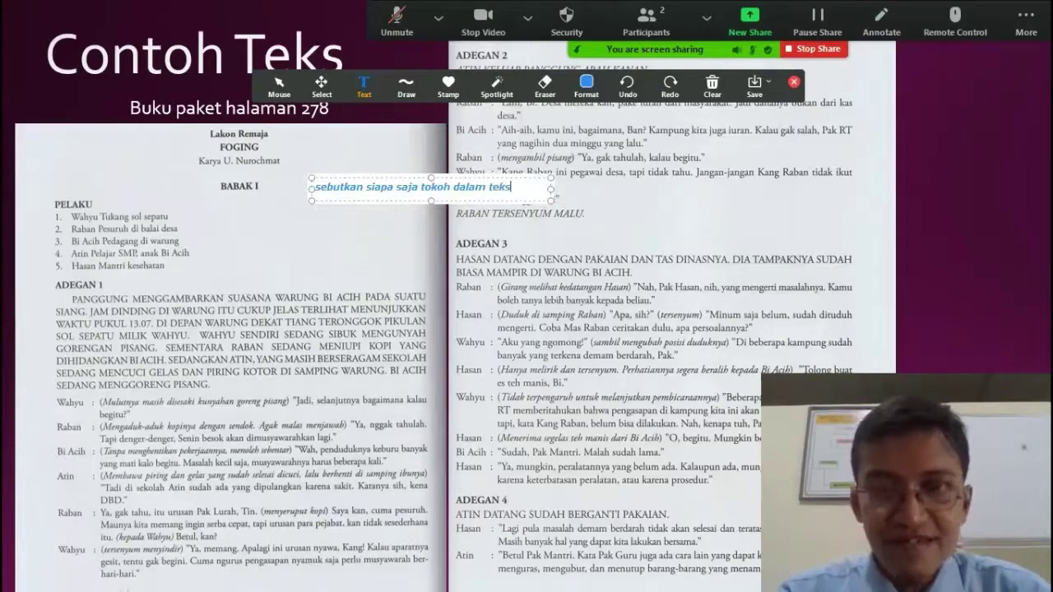
text(kah drama ini!)
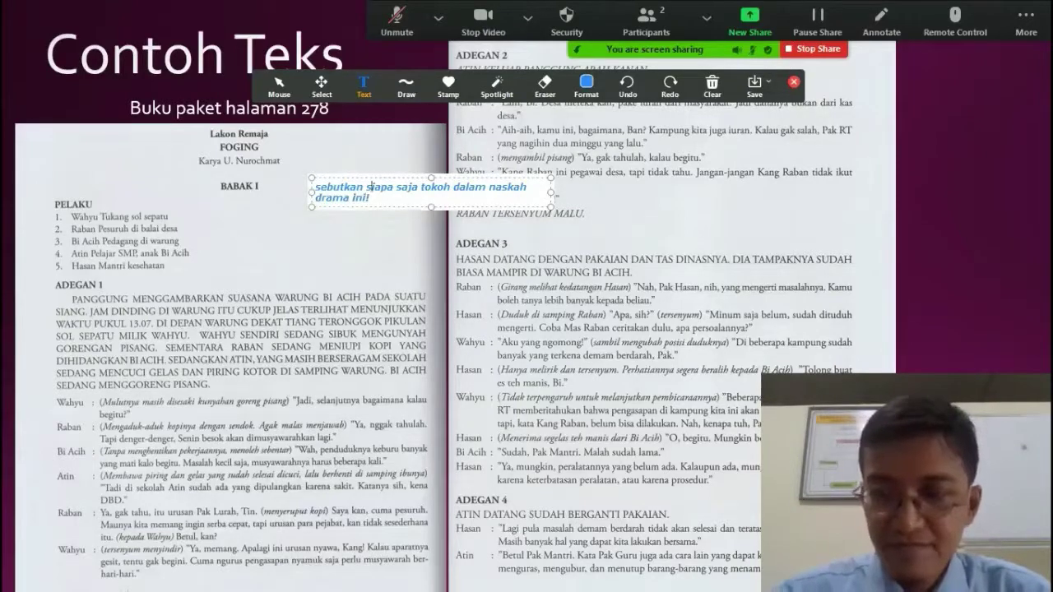
key(Delete)
text(S)
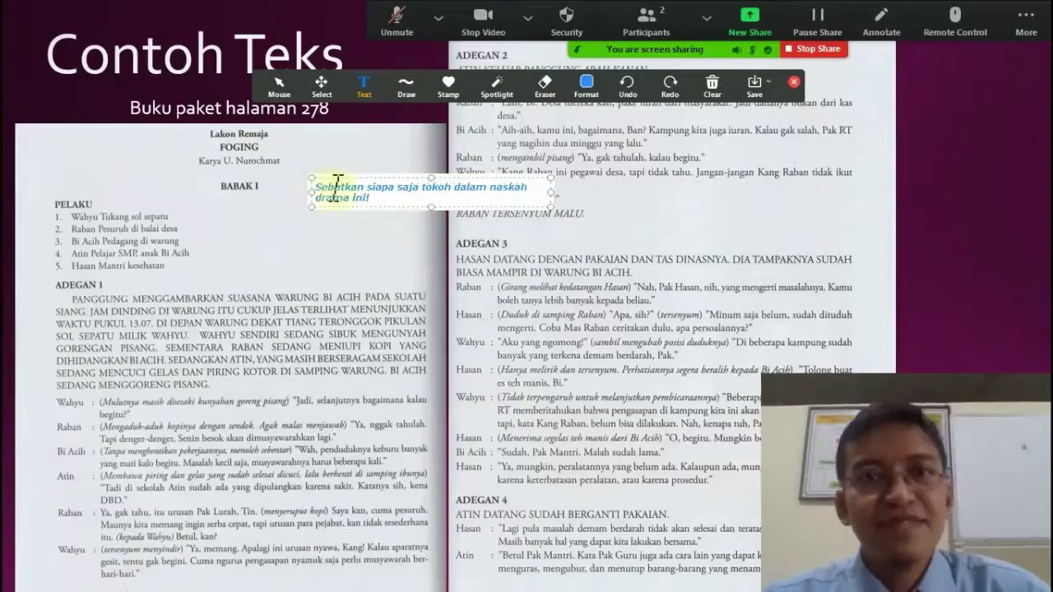
click(376, 236)
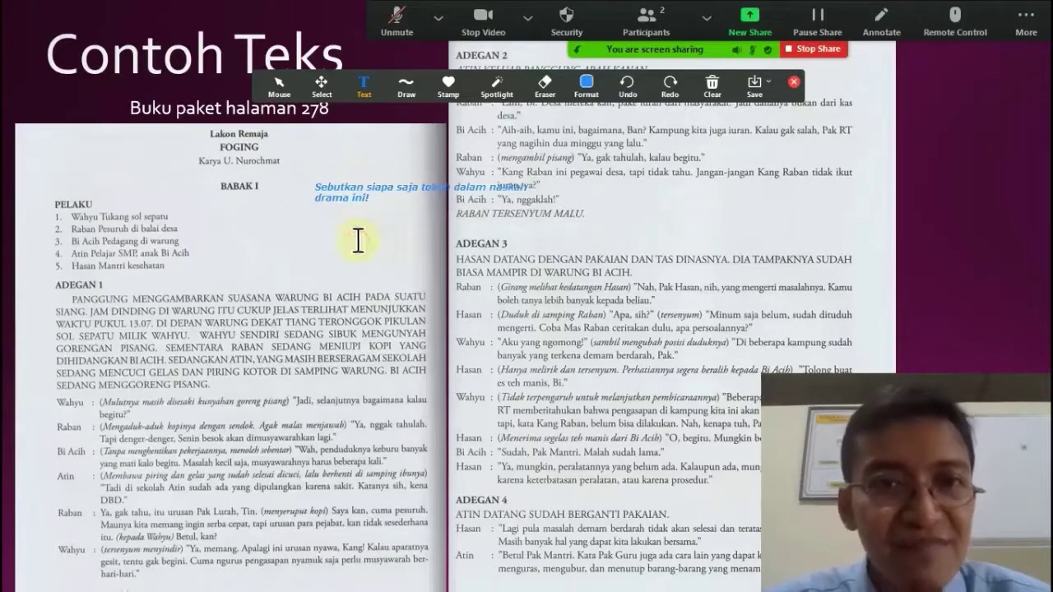
- Cover the ADEGAN 3 speaker names with a filled red rectangle, then clear all annotations
click(412, 89)
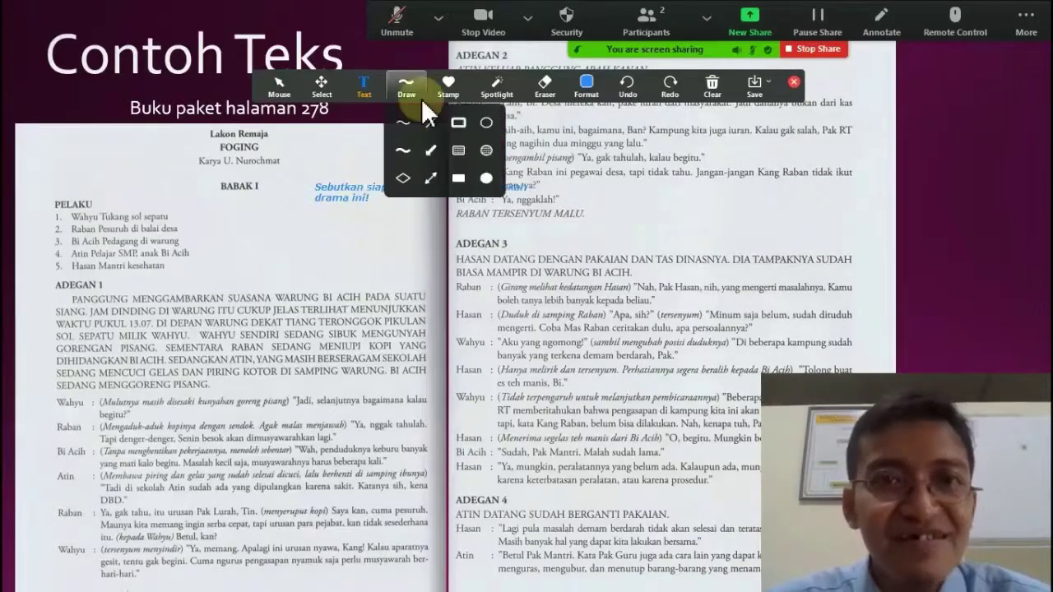
click(457, 178)
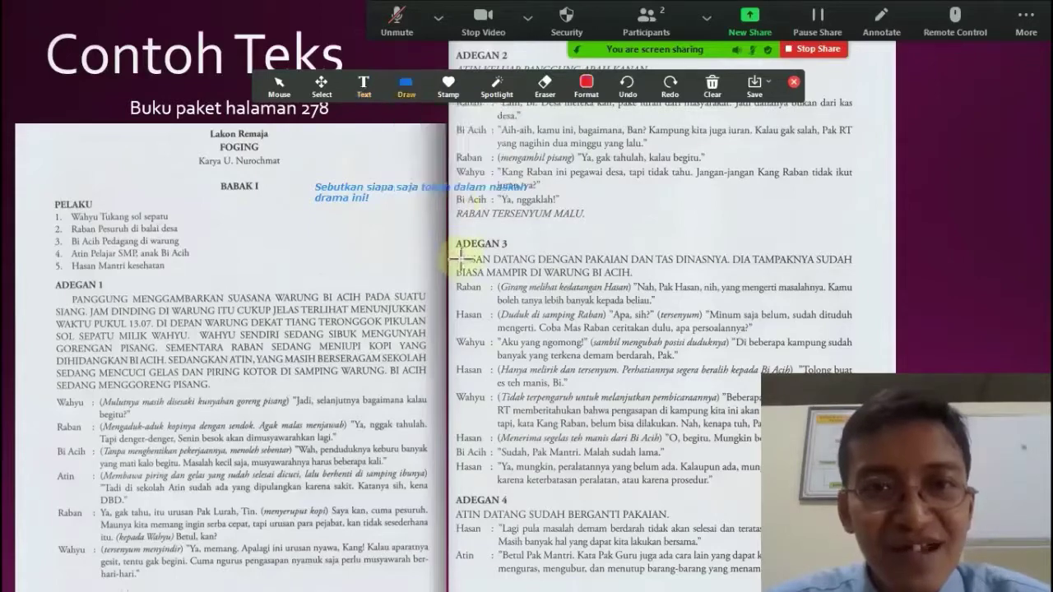
mouse_move(451, 257)
mouse_down()
mouse_move(491, 336)
mouse_move(492, 379)
mouse_up()
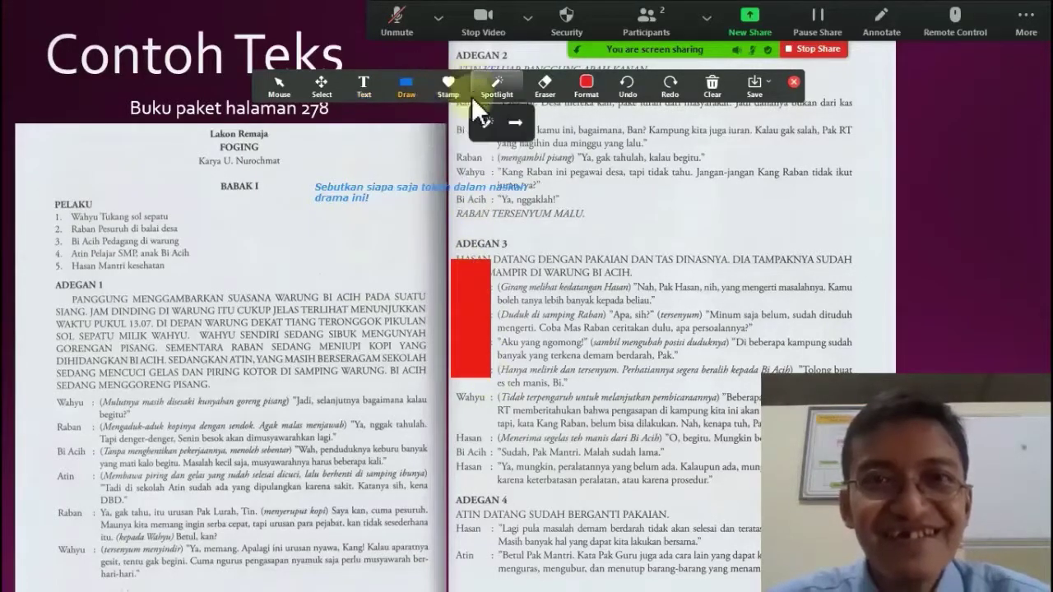
click(703, 85)
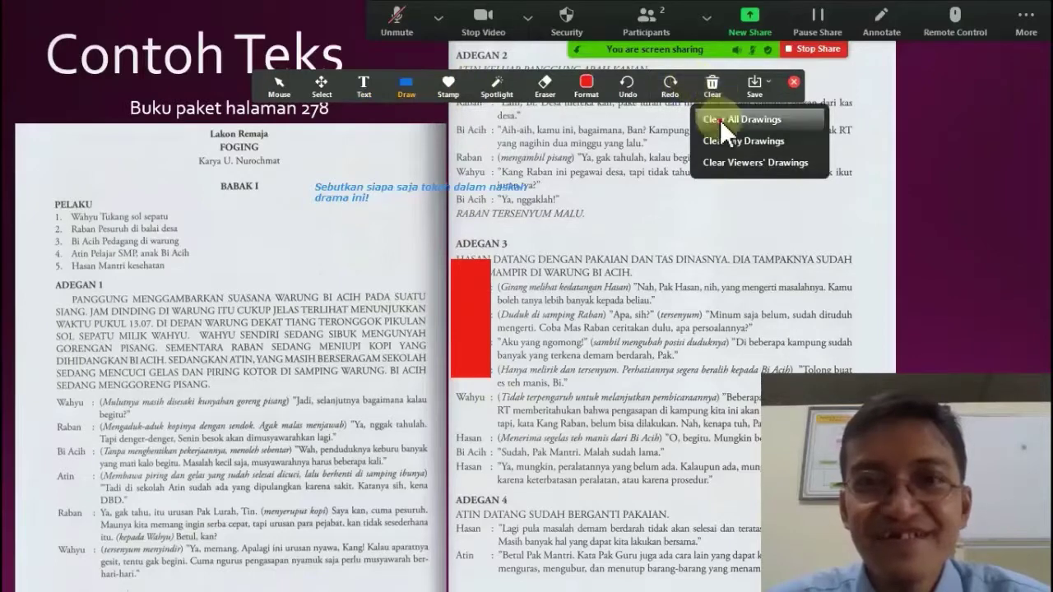
click(721, 119)
- Box the ADEGAN 3 speaker names with a red outline rectangle, erase it, and stop sharing
click(423, 87)
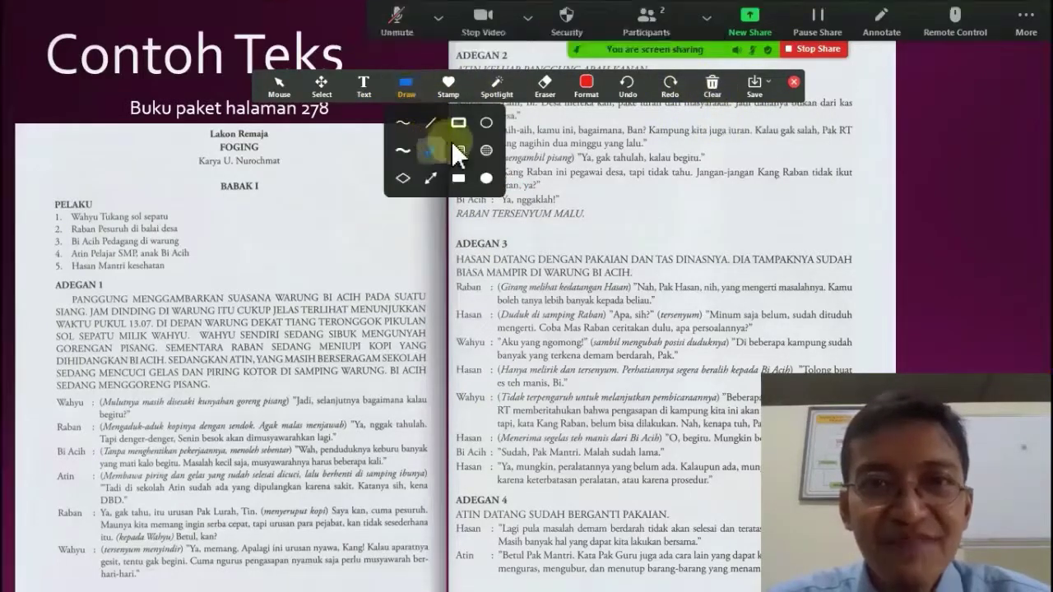
click(451, 124)
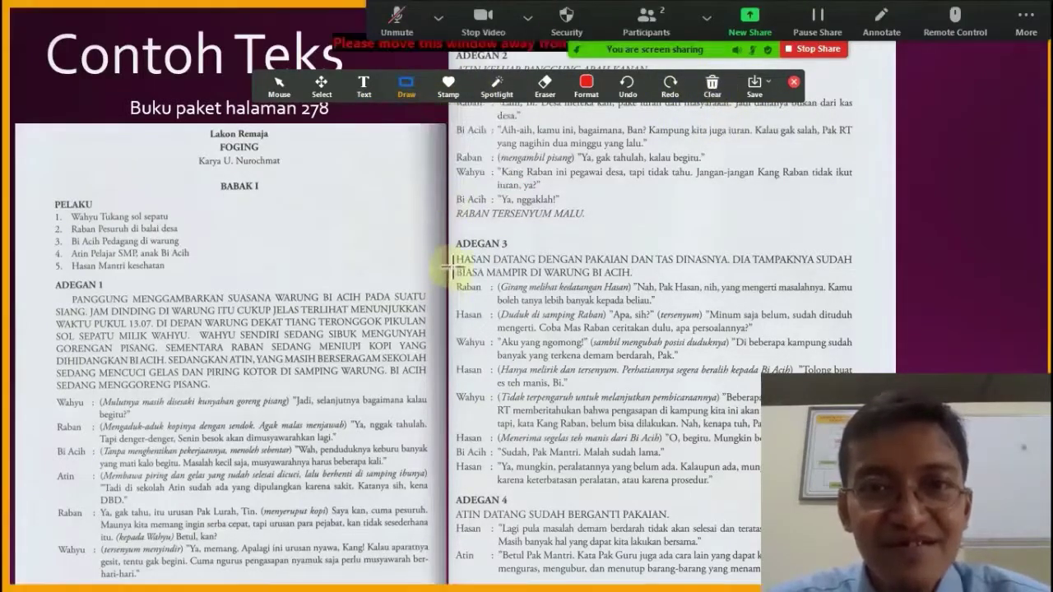
drag(451, 276, 484, 424)
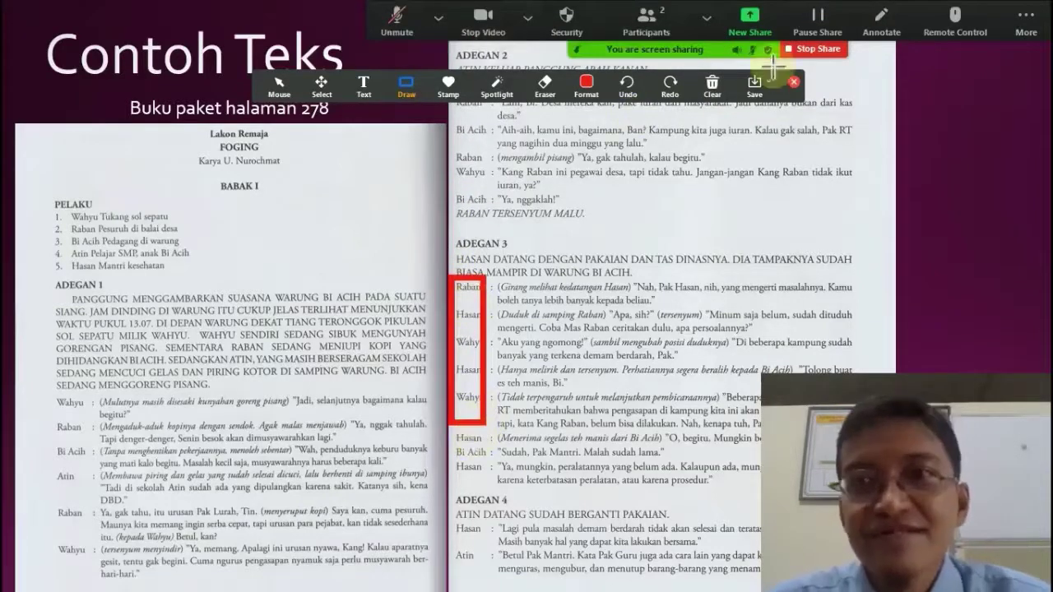
click(715, 88)
click(719, 110)
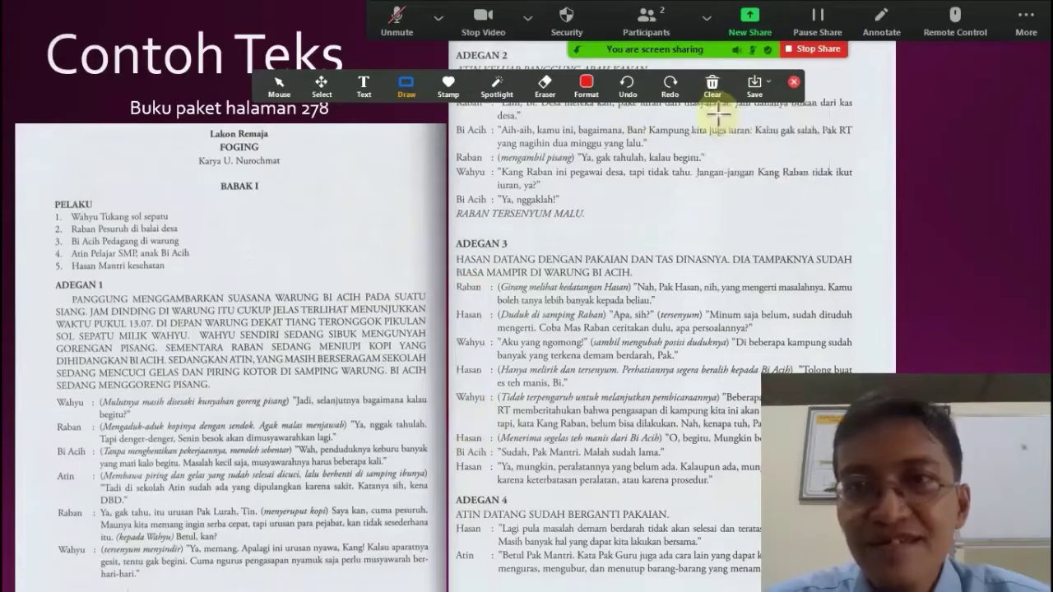
click(797, 49)
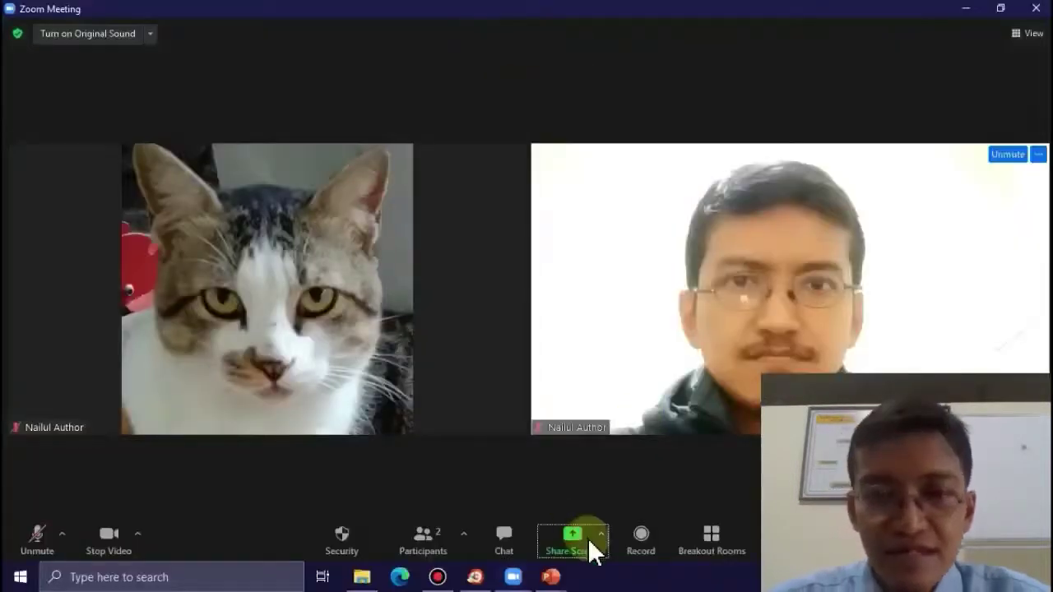
- Share the Whiteboard from the Share Screen options
click(598, 537)
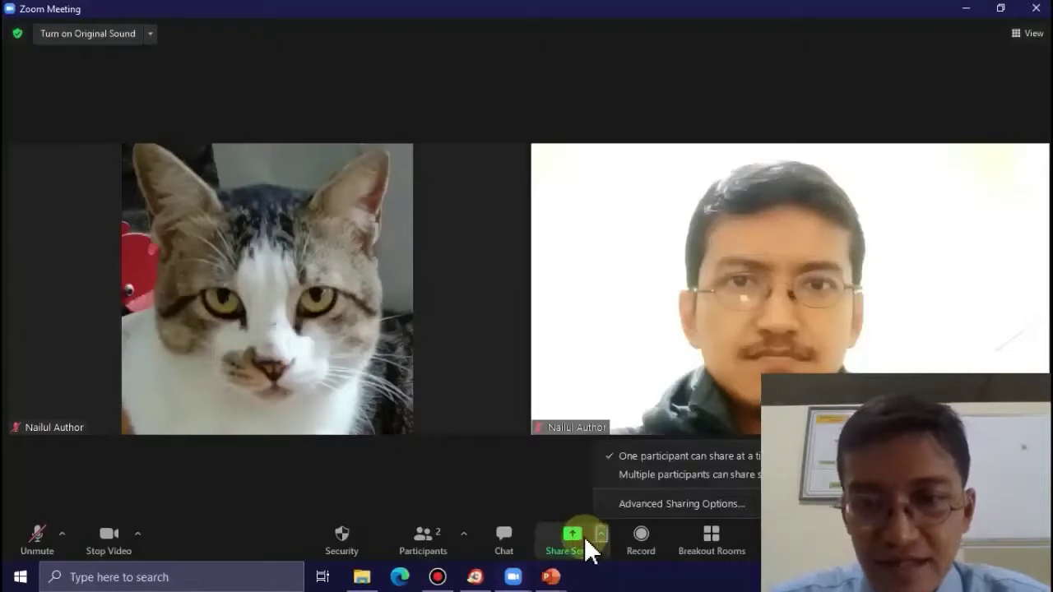
click(583, 537)
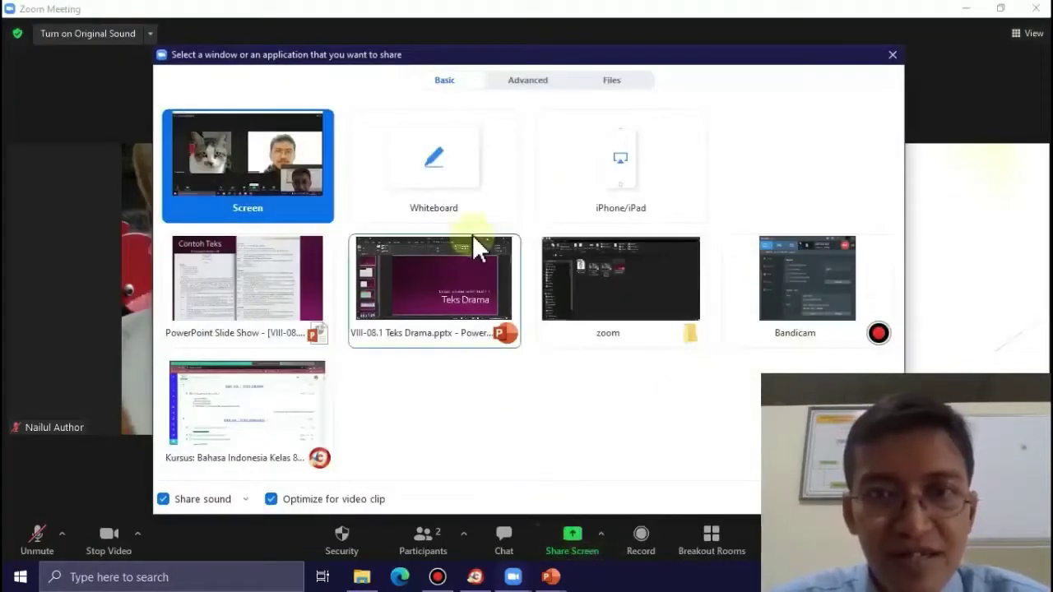
click(434, 167)
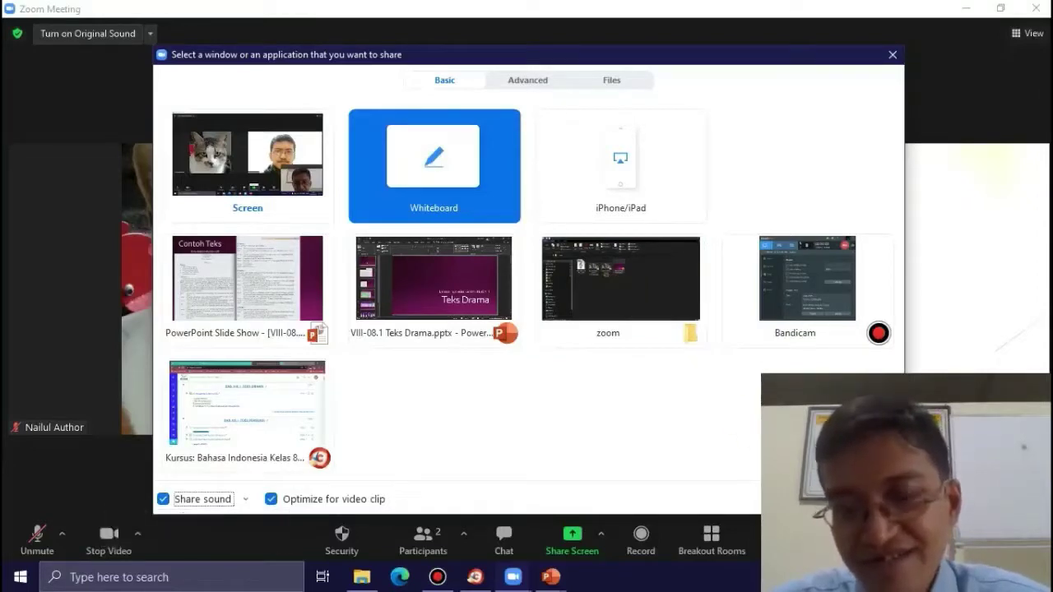
click(862, 500)
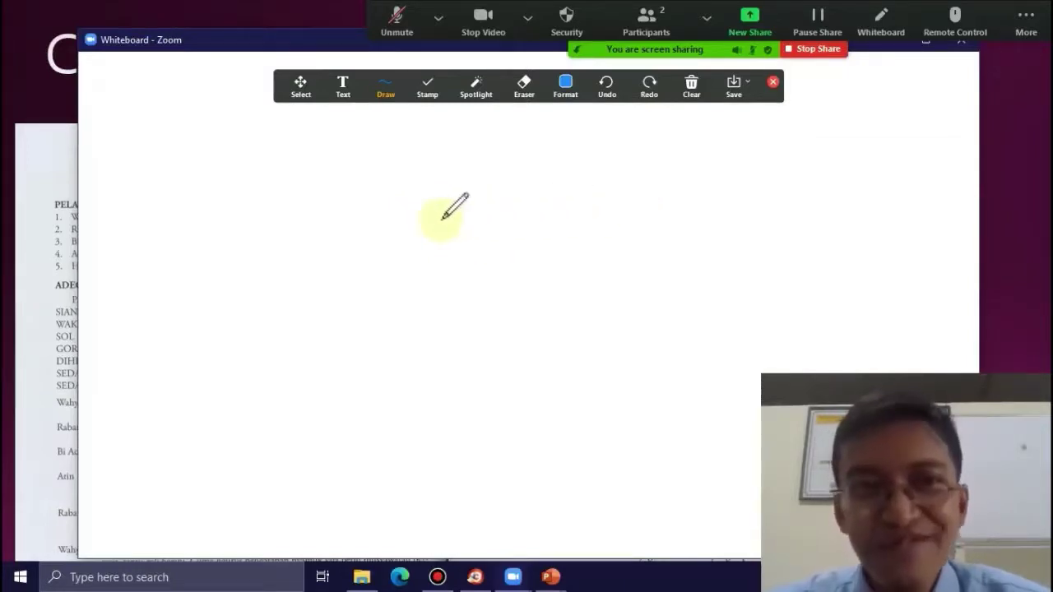
- Draw a small blue loop on the whiteboard, clear all drawings, and close the annotation toolbar
click(433, 89)
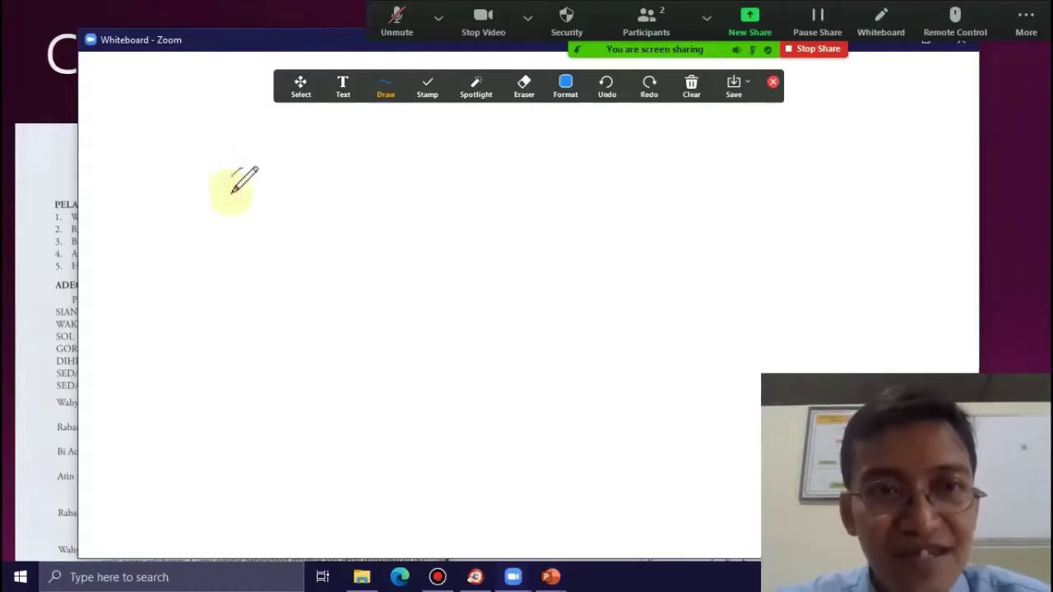
mouse_move(233, 195)
mouse_down()
mouse_move(245, 170)
mouse_move(257, 185)
mouse_up()
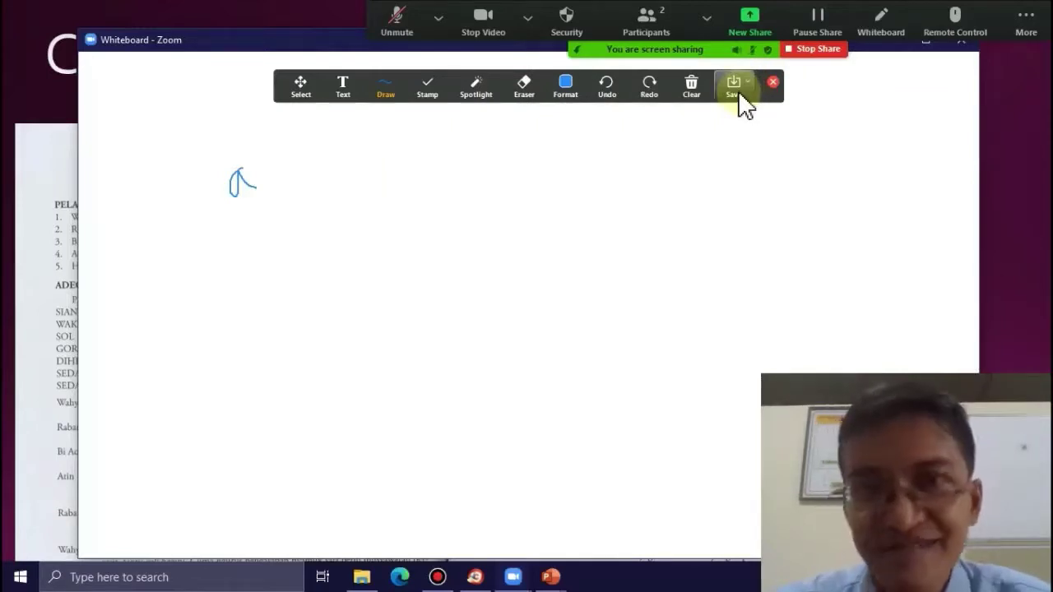
mouse_move(691, 89)
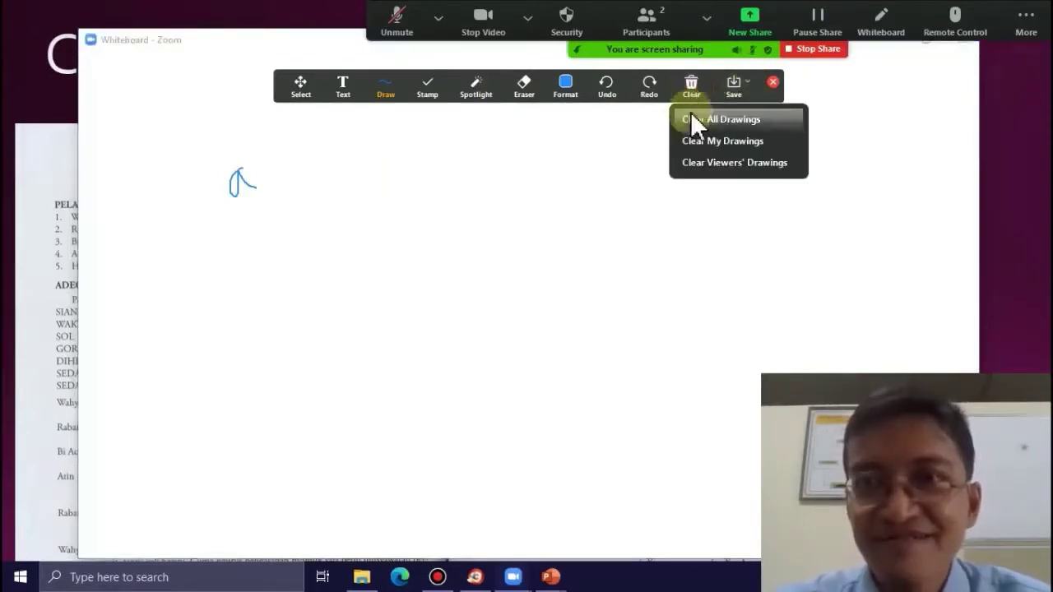
click(692, 120)
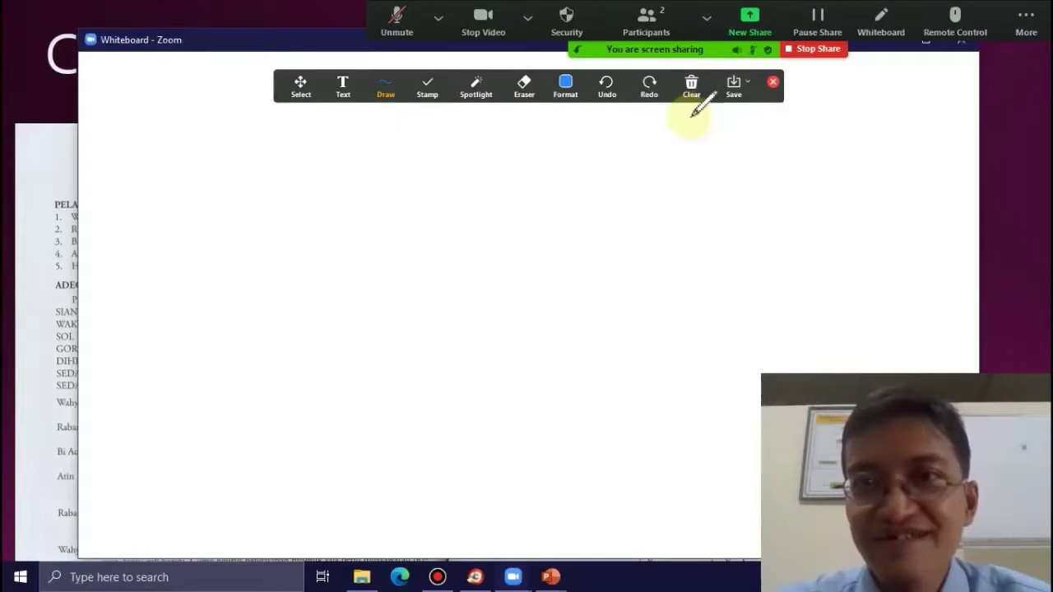
click(774, 83)
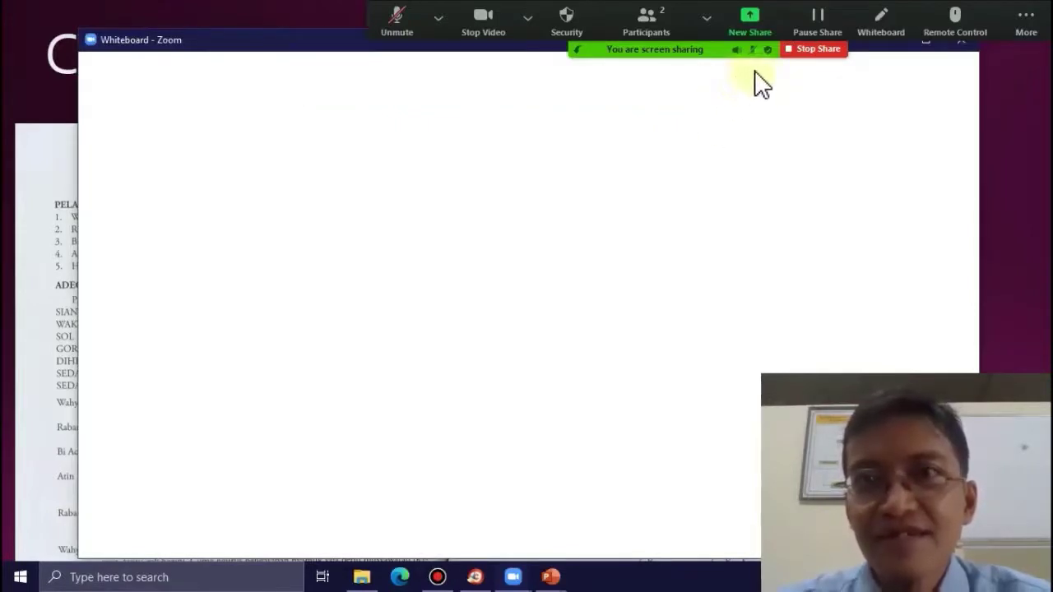
- Stop the whiteboard share and open Breakout Rooms setup
click(798, 49)
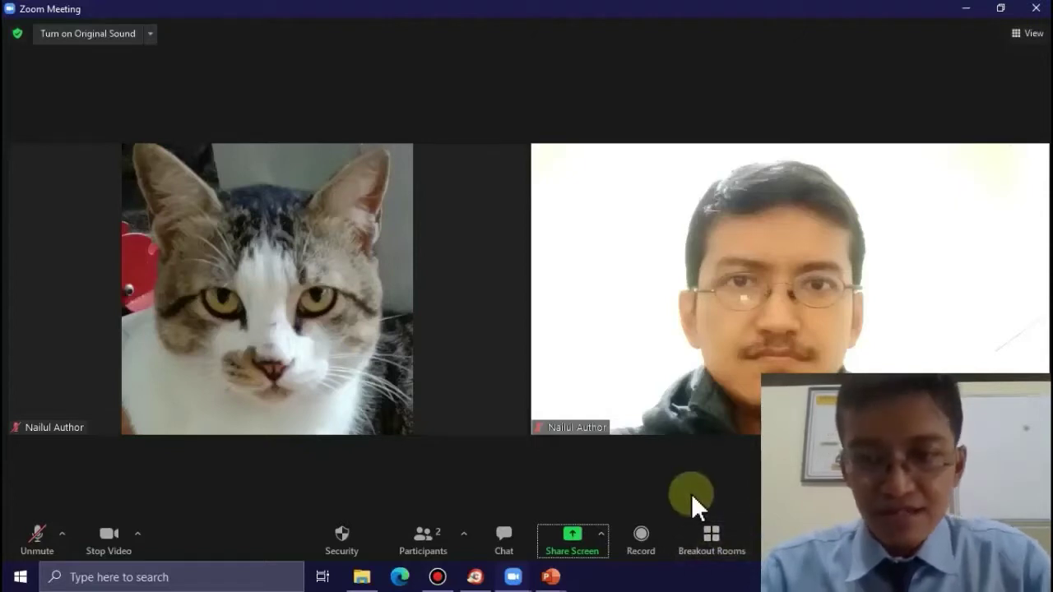
click(709, 535)
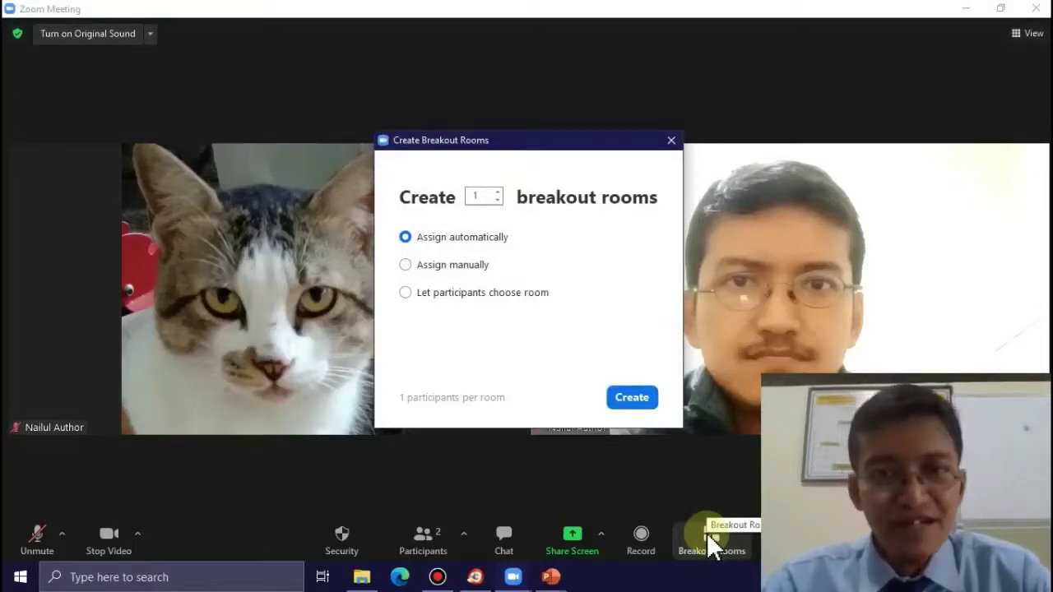
- Create 3 breakout rooms with 'Let participants choose room' selected
click(498, 192)
click(498, 193)
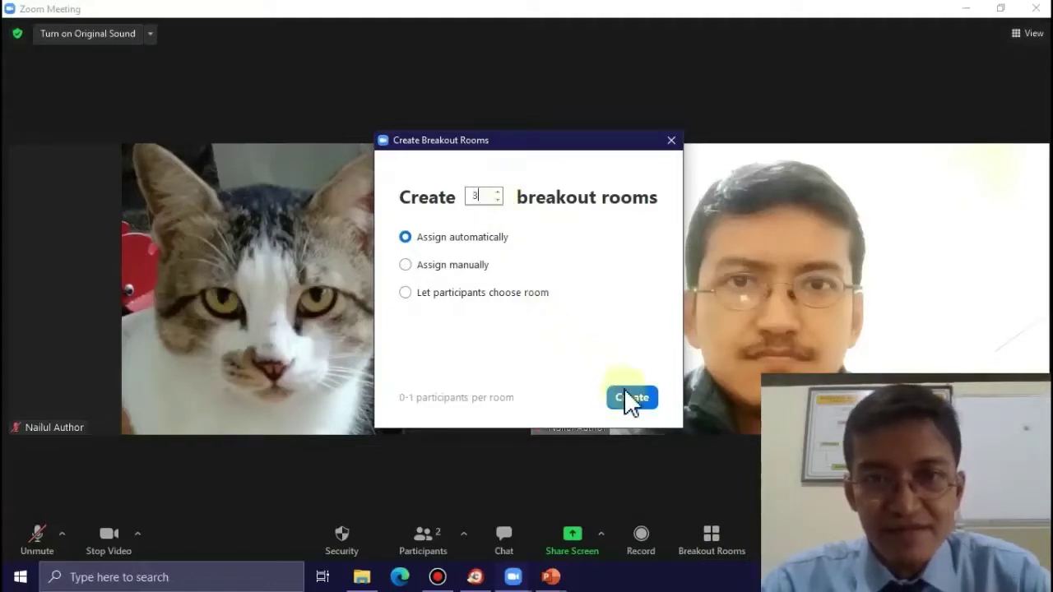
click(407, 293)
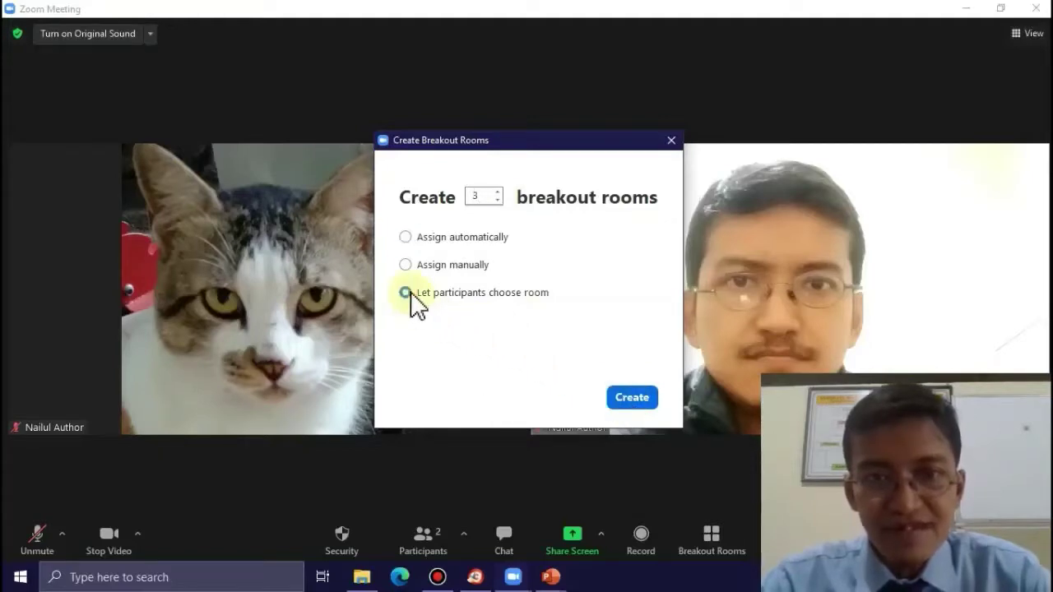
click(630, 399)
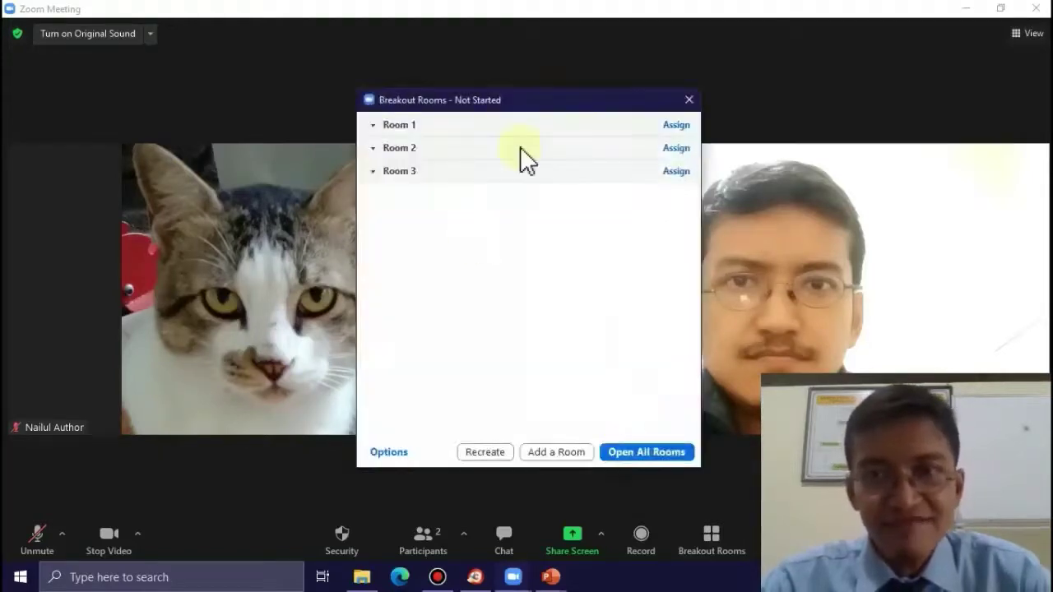
- Rename Room 1 to Umar
click(498, 123)
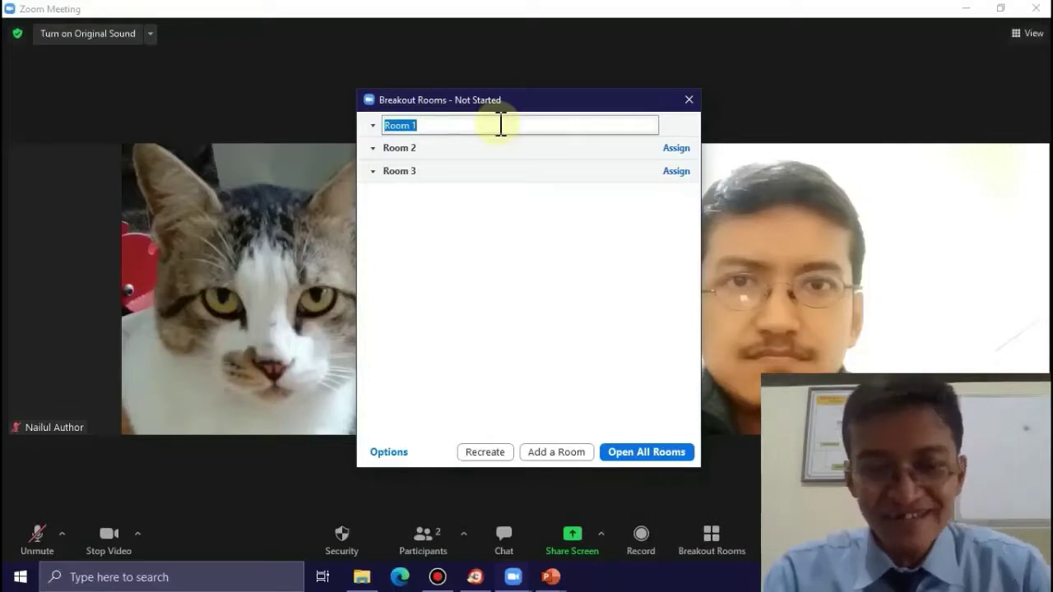
text(umar)
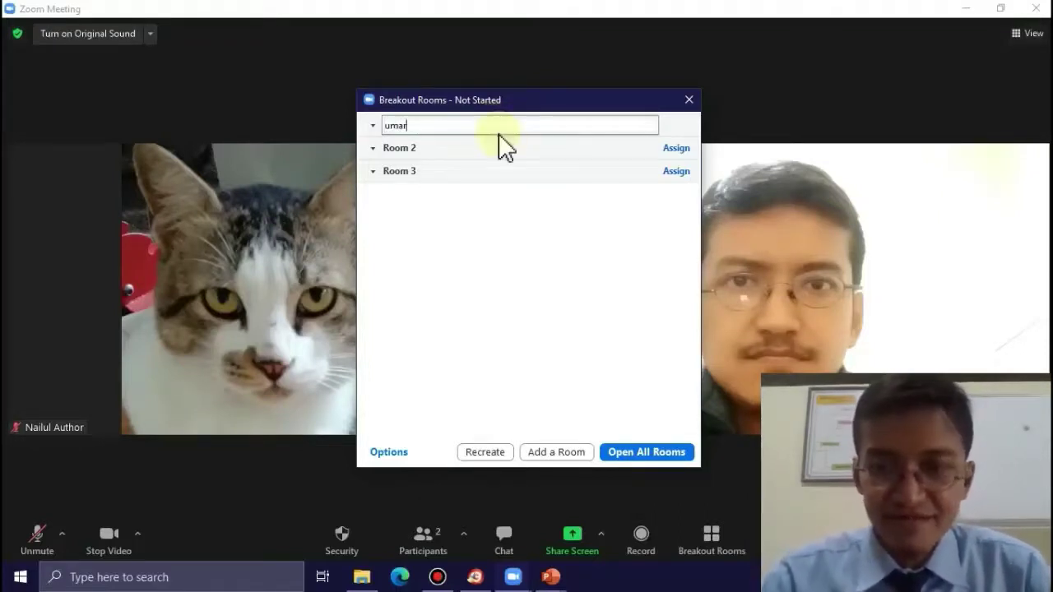
key(Return)
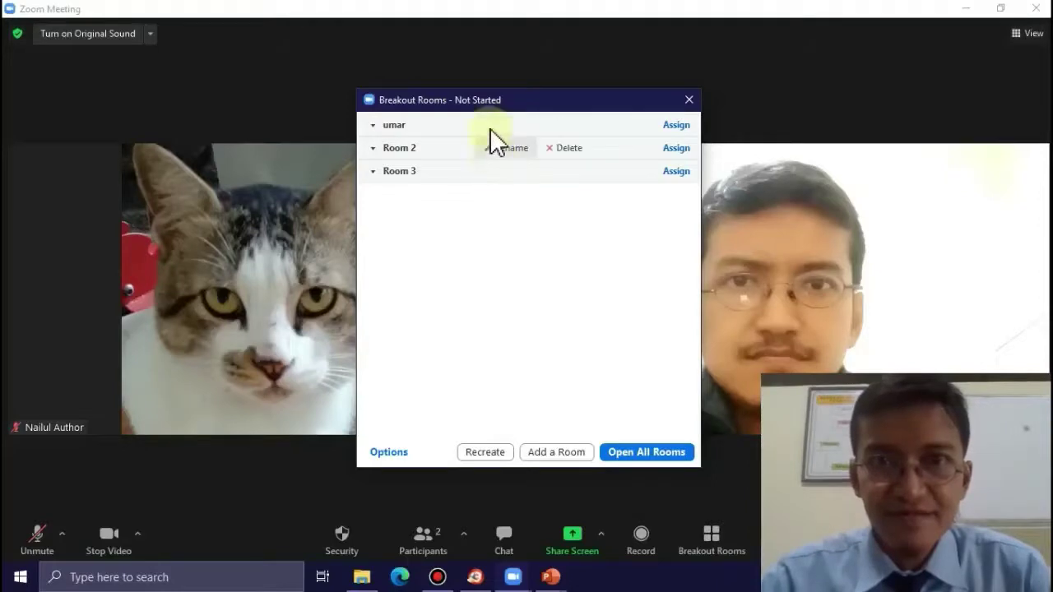
click(492, 128)
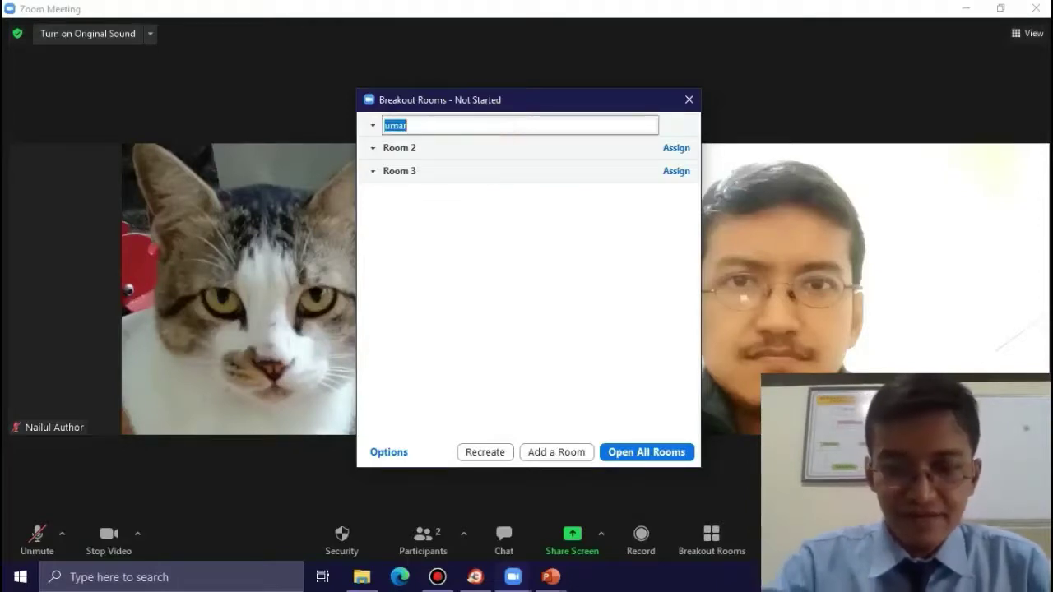
text(Umar)
key(Return)
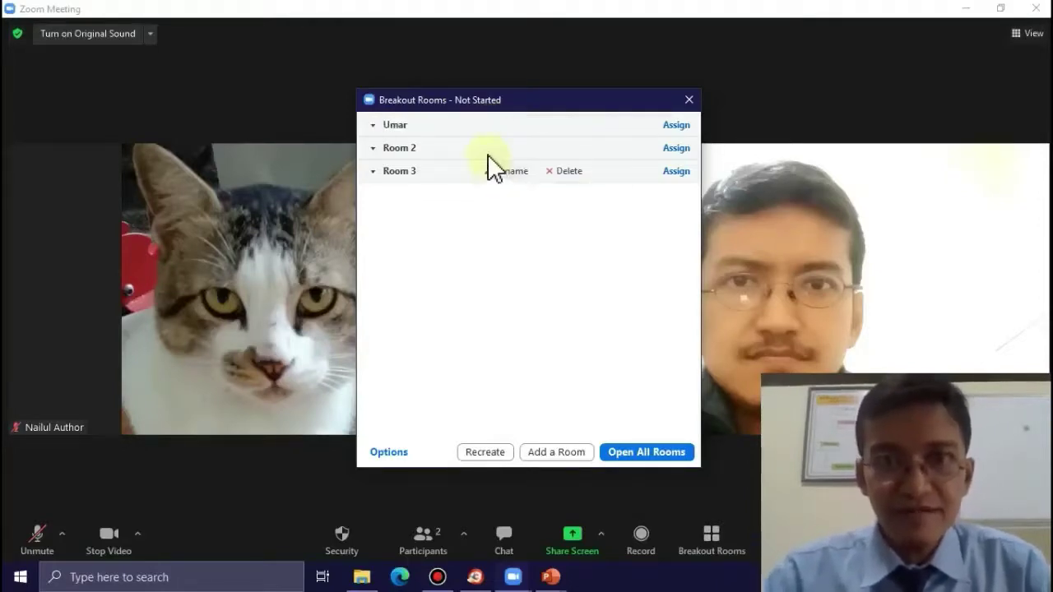
- Rename Room 2 to Utsman and Room 3 to Abu Bakar
click(490, 154)
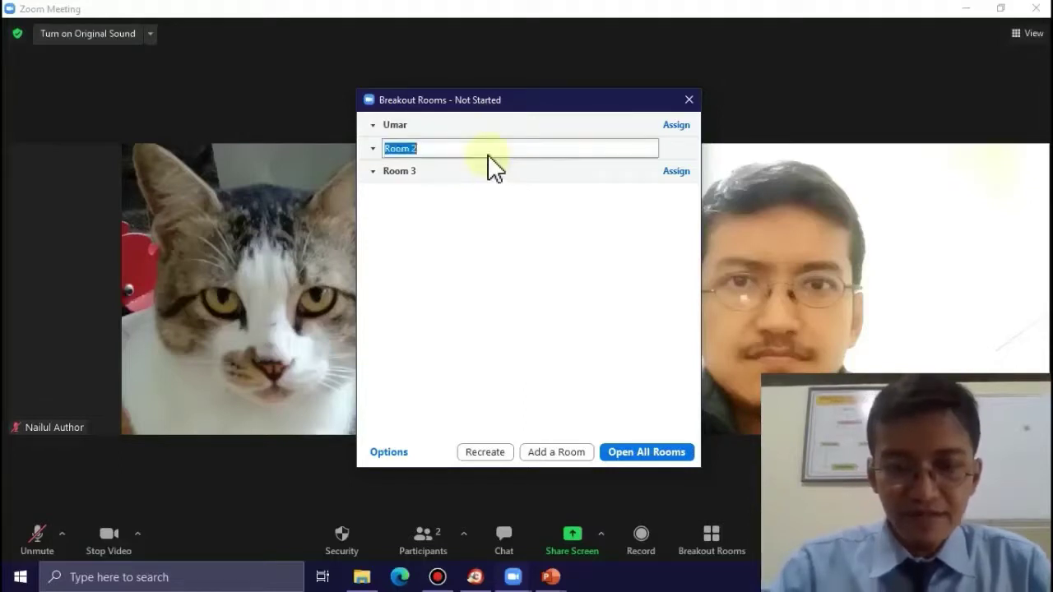
text(Utsman)
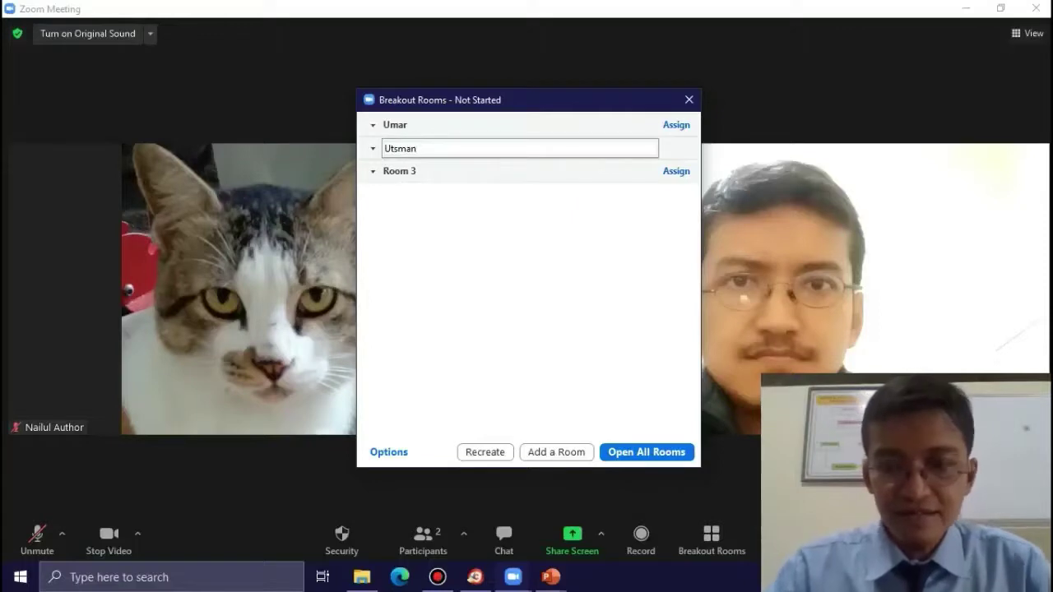
key(Return)
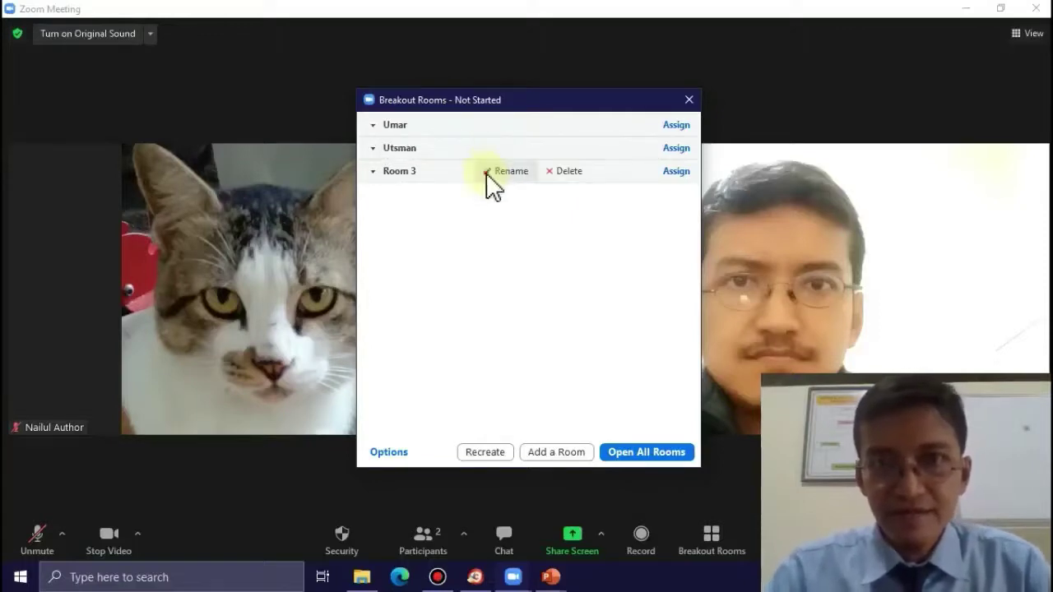
click(493, 173)
text(A)
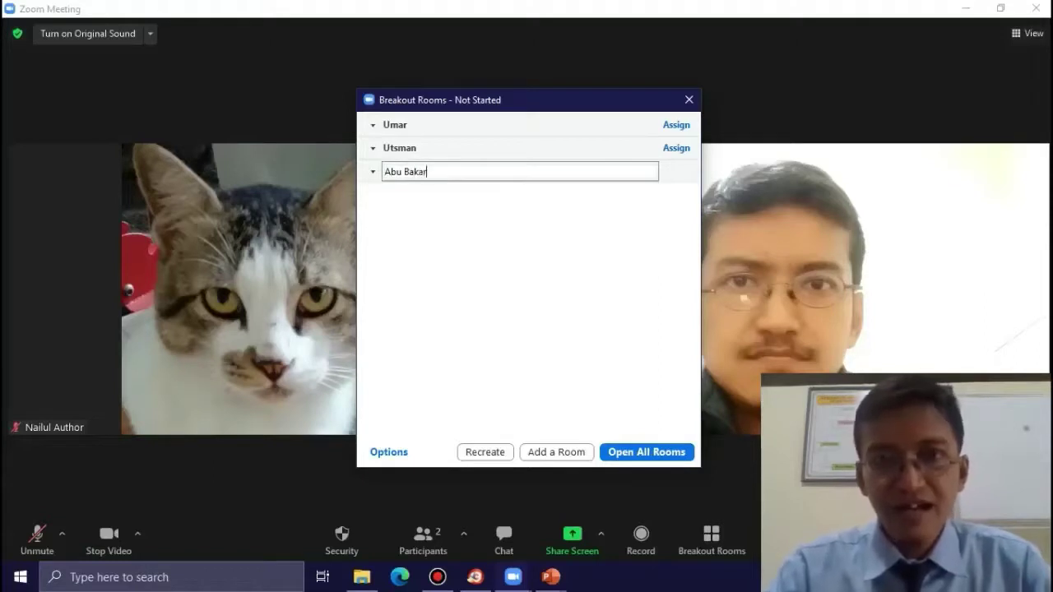
text(bu Bakar)
key(Return)
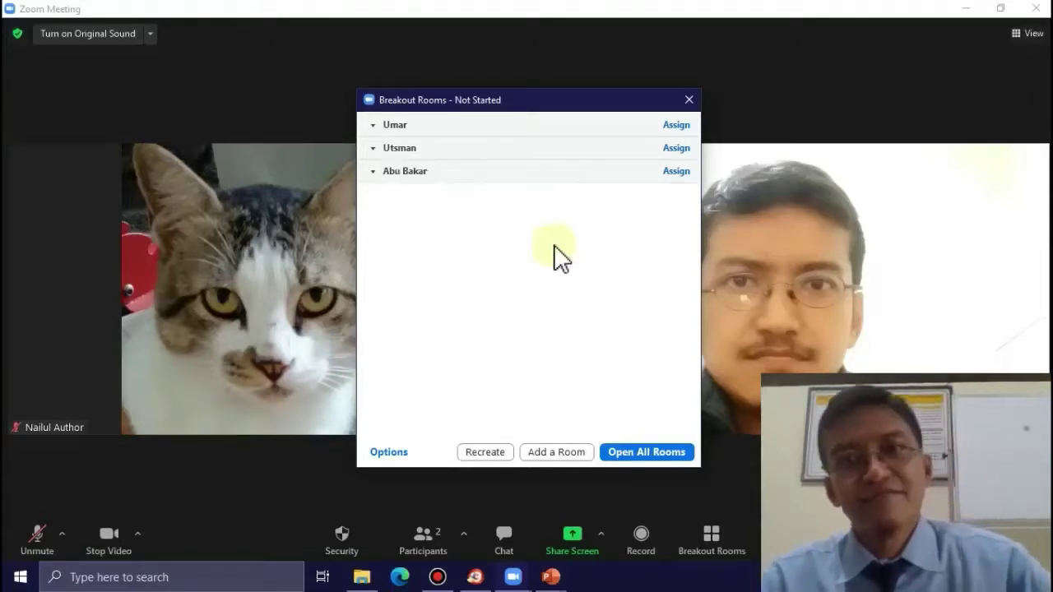
click(389, 452)
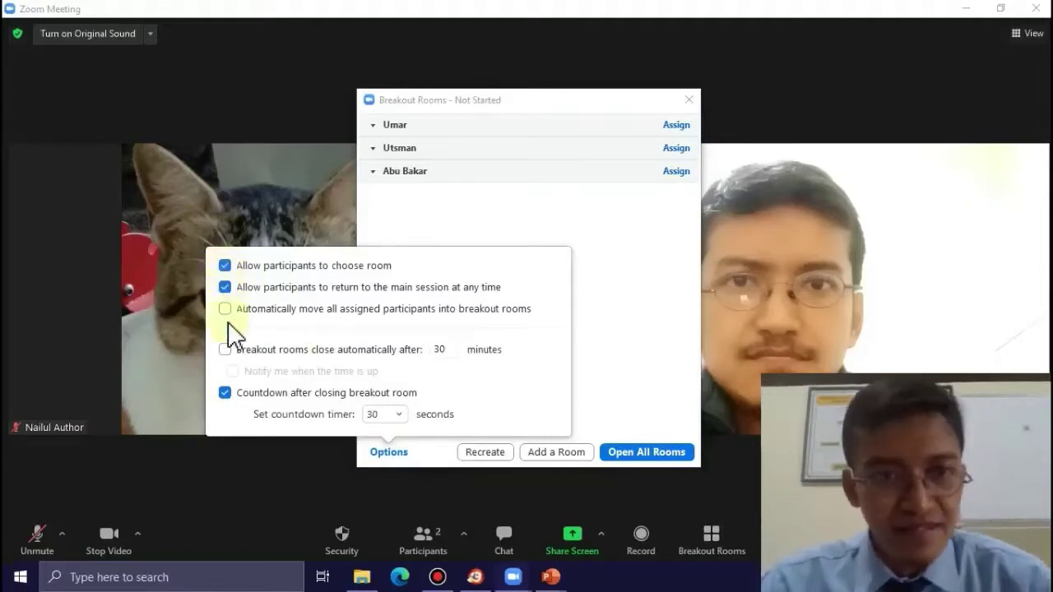
- Toggle the 30-minute automatic room closing on and back off, then close the breakout options
click(227, 350)
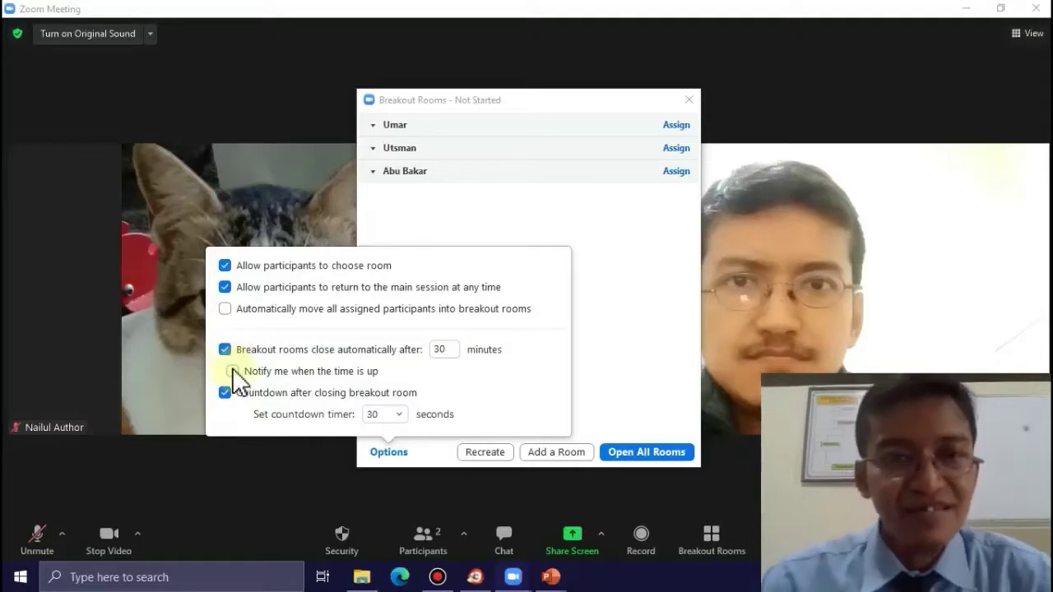
click(224, 351)
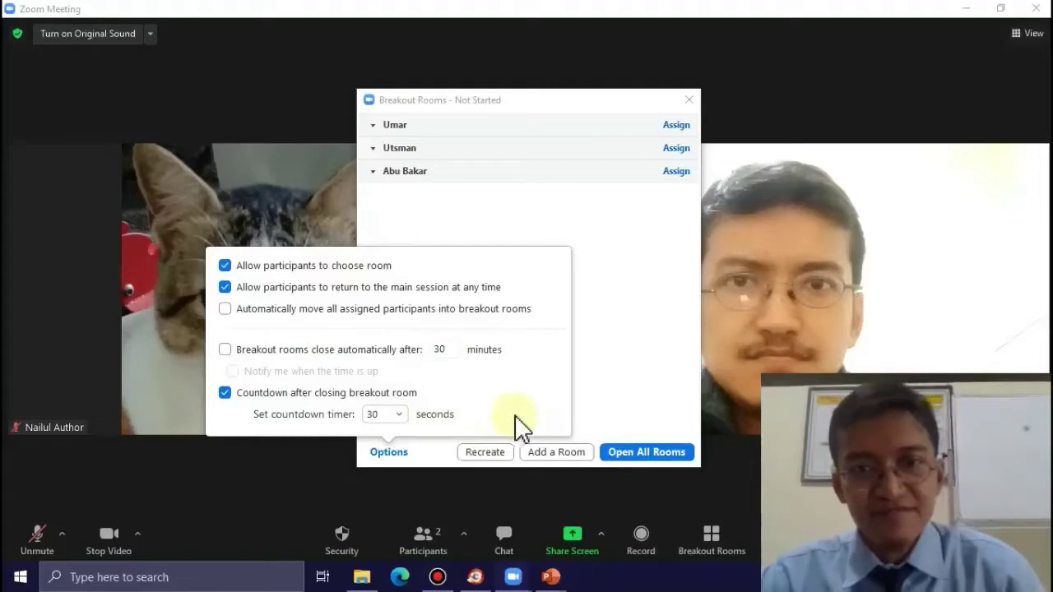
click(645, 354)
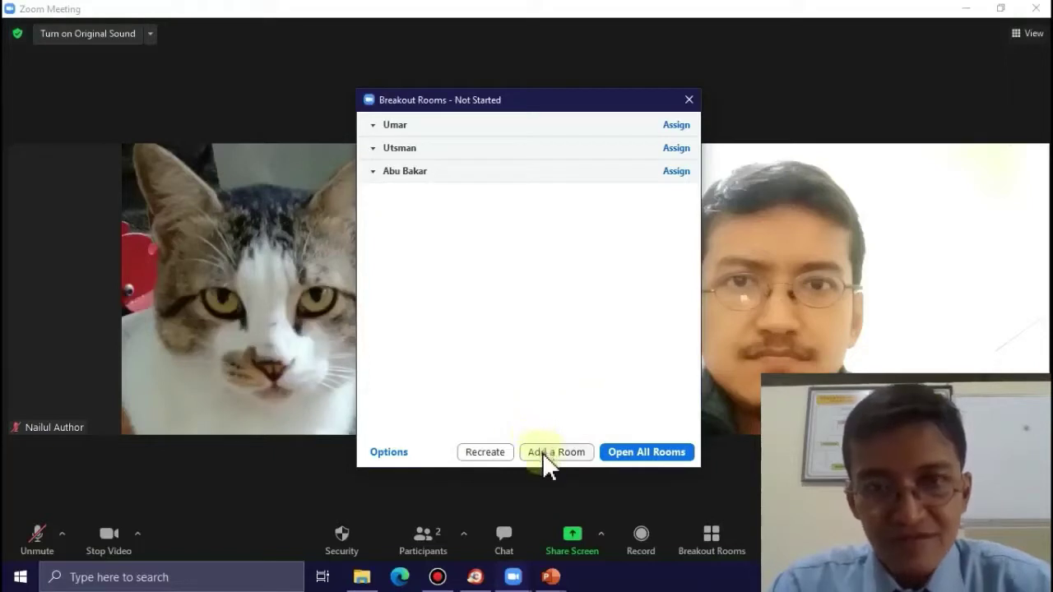
- Open all breakout rooms, close them all, and close the Breakout Rooms window
mouse_move(409, 176)
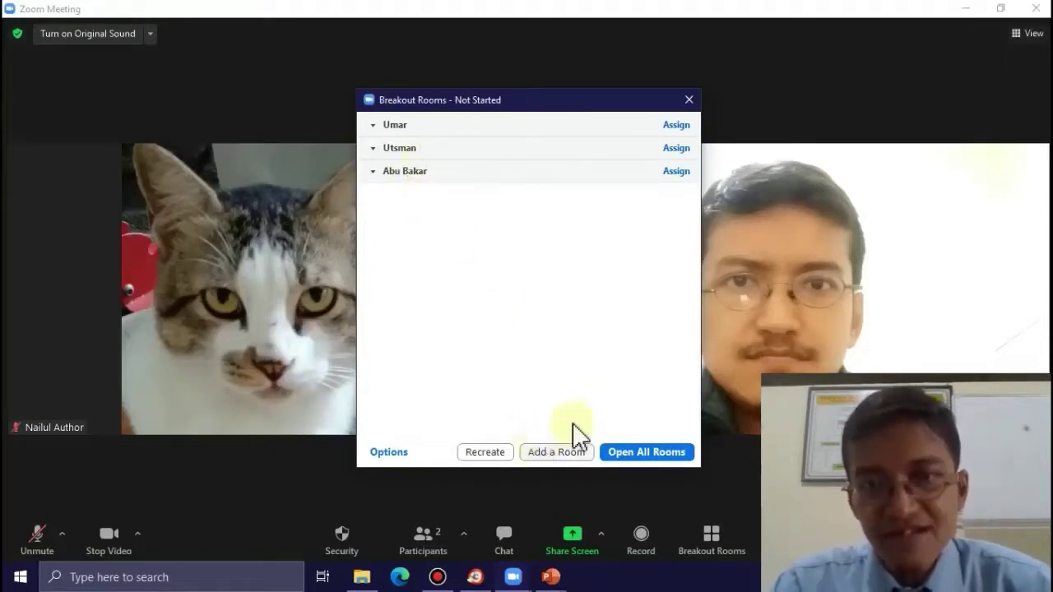
click(623, 454)
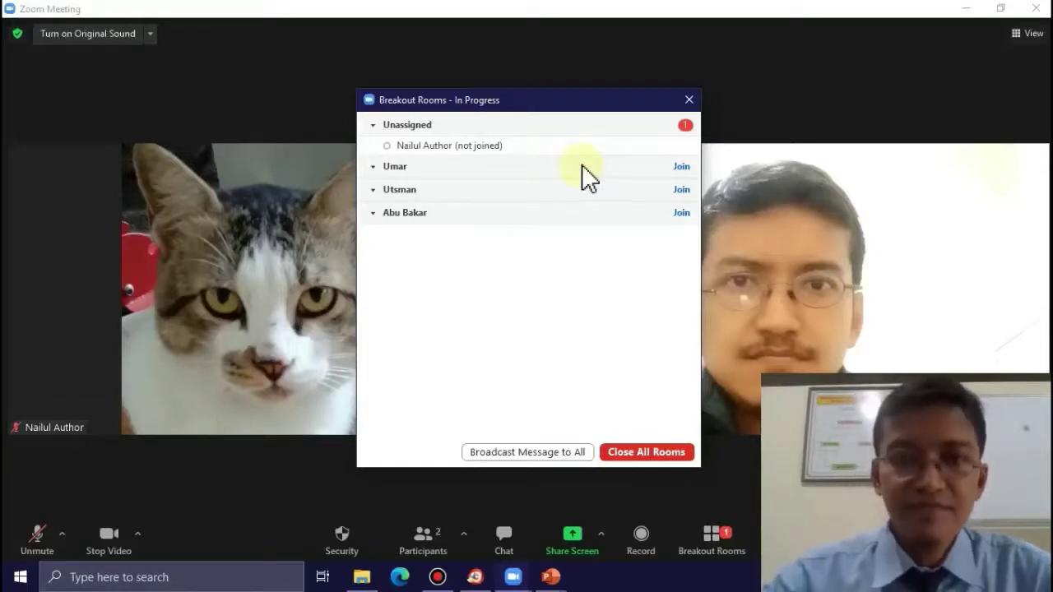
click(632, 452)
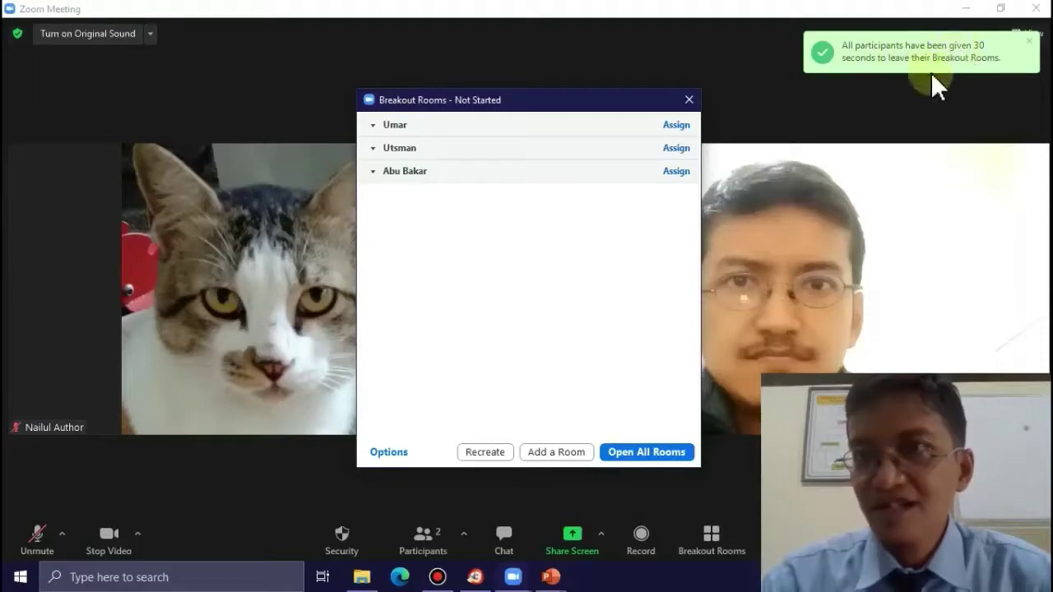
click(688, 100)
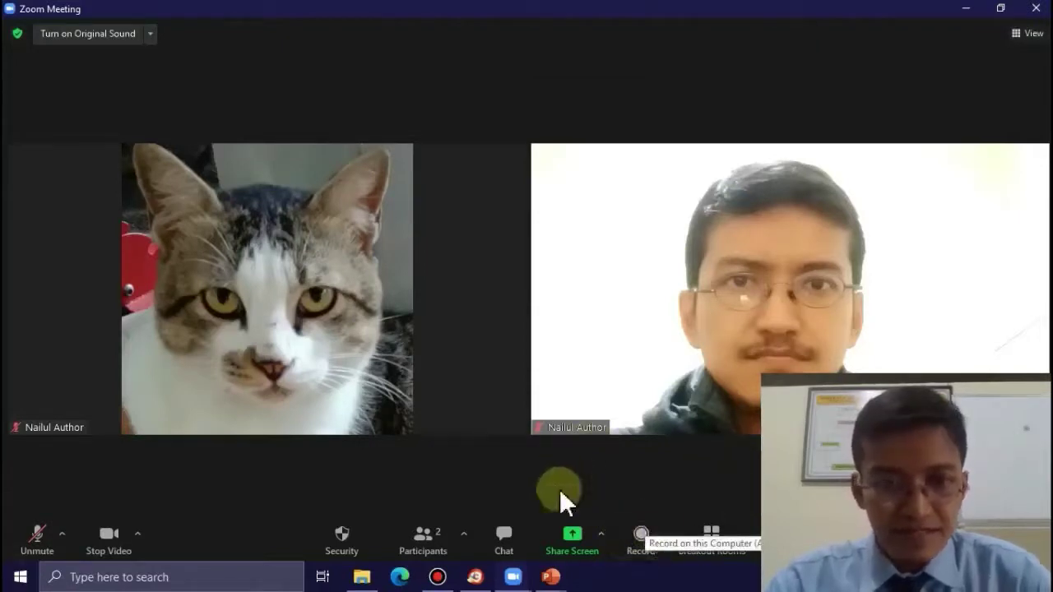
- Start a Record on this Computer recording, then stop it from the toolbar
click(640, 532)
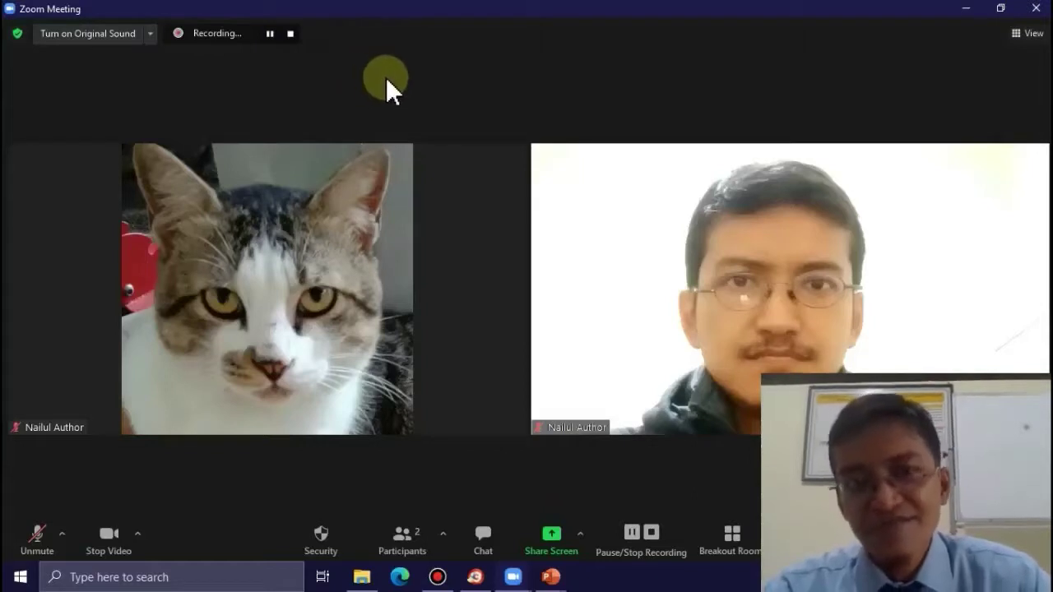
mouse_move(512, 169)
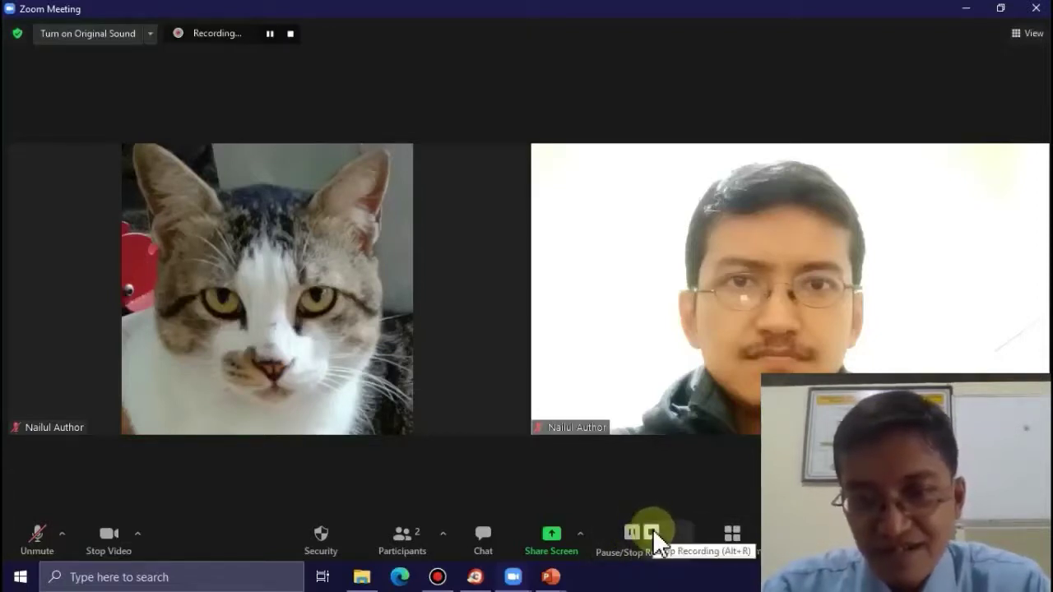
click(653, 530)
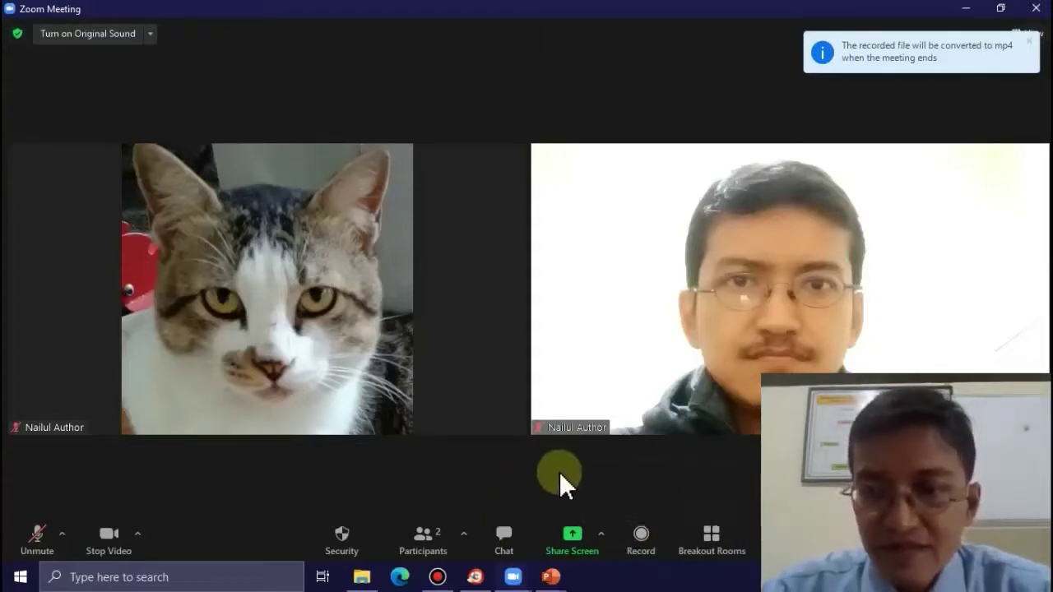
- Mute the second attendee from the Participants list
click(430, 534)
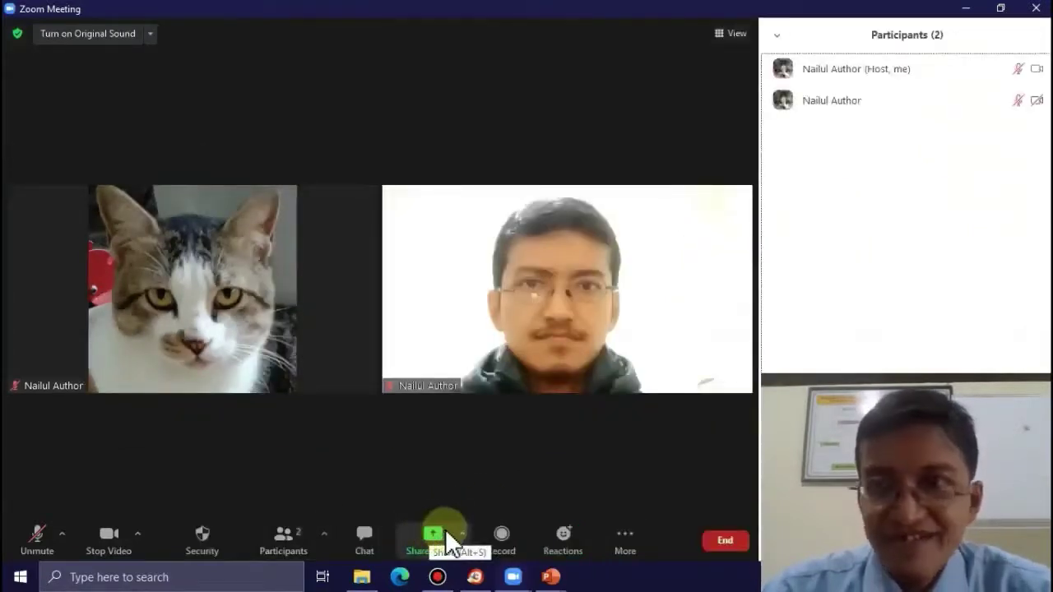
mouse_move(1029, 119)
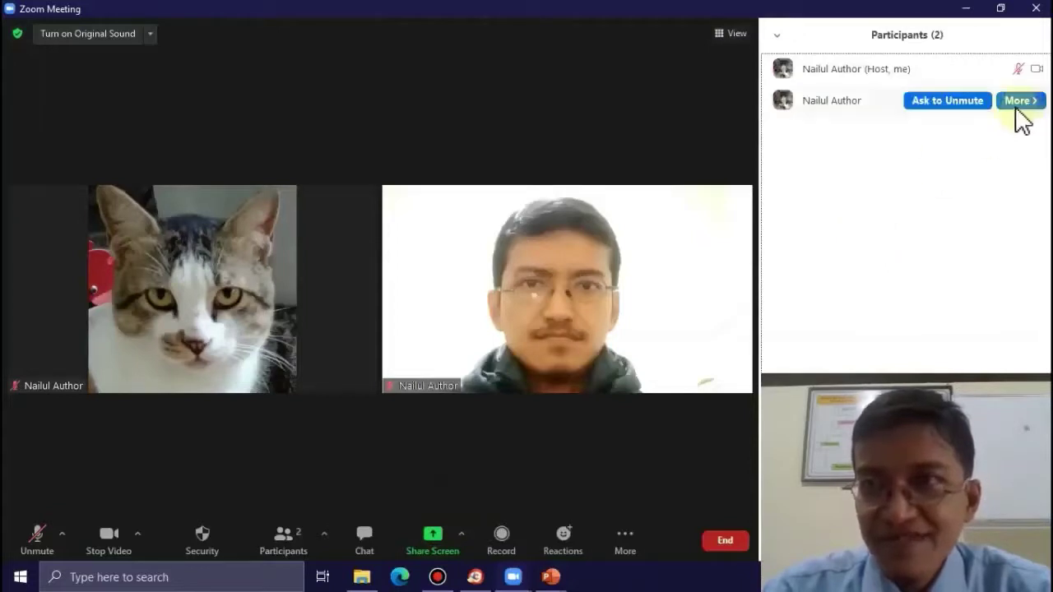
click(1019, 106)
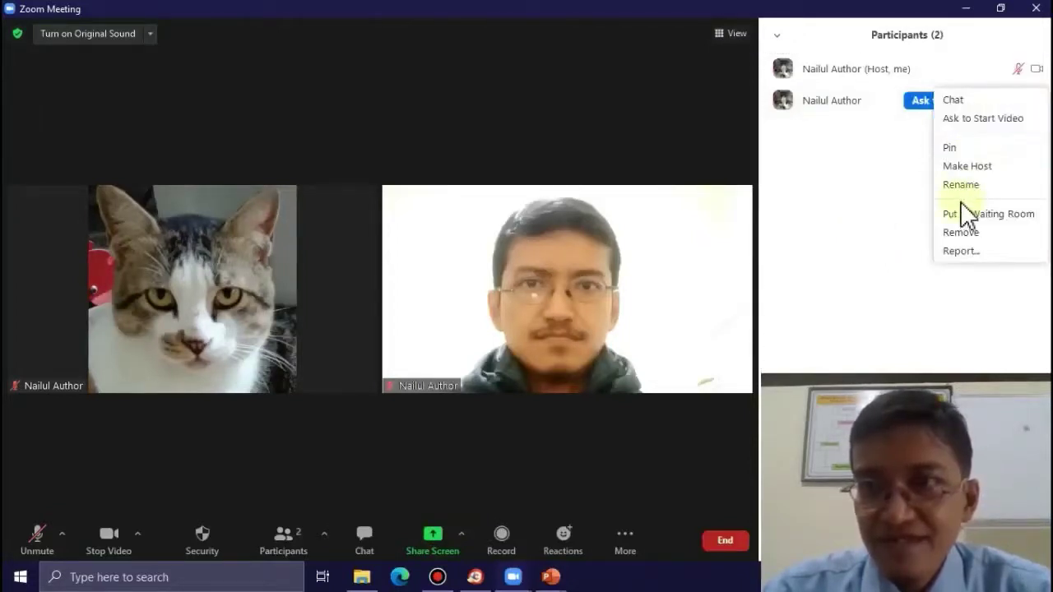
click(888, 236)
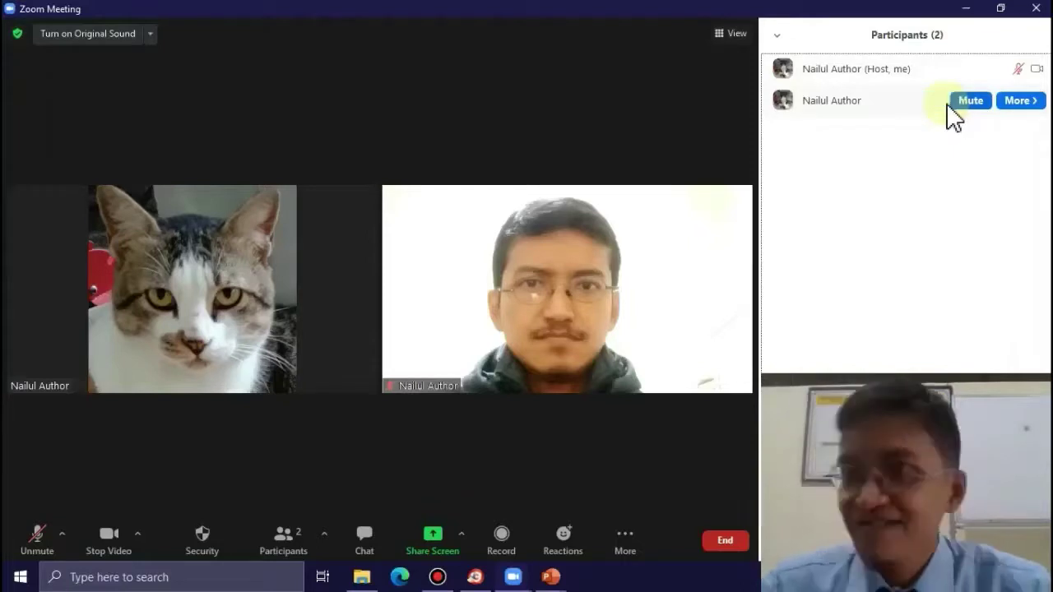
mouse_move(960, 117)
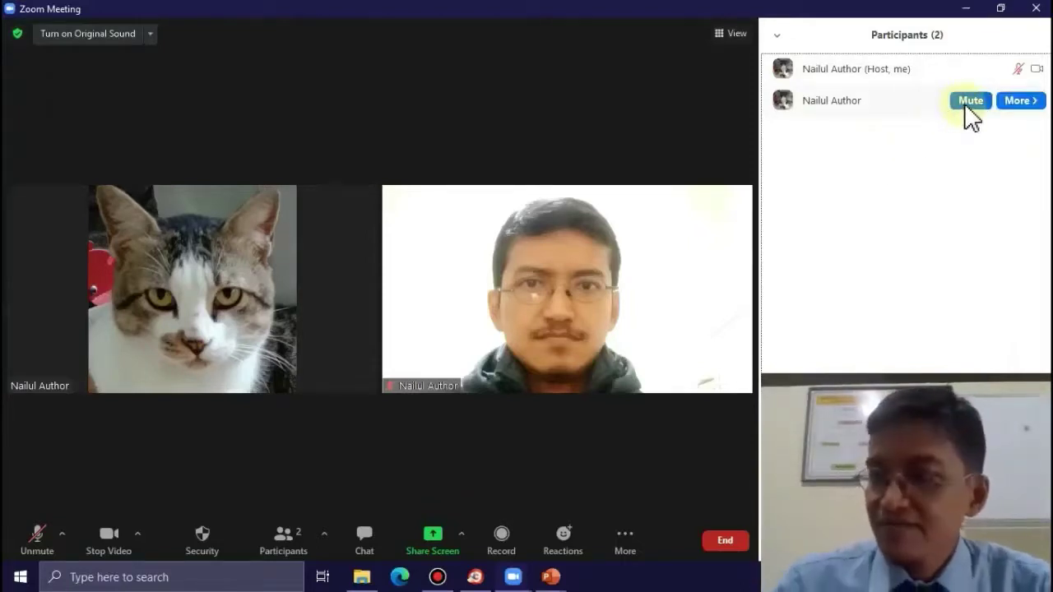
click(968, 102)
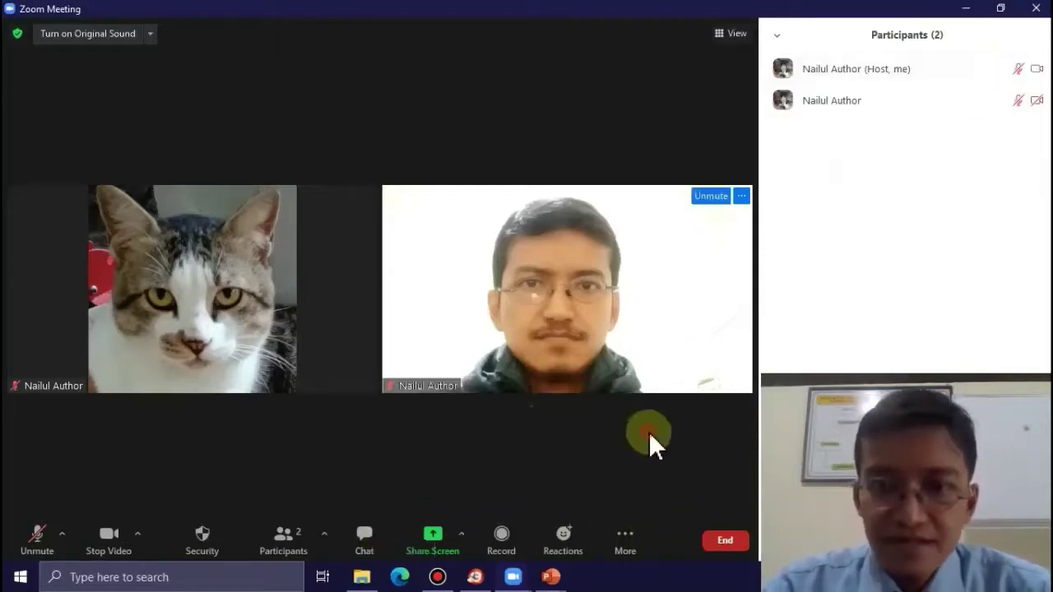
- Open and close Chat, then close the Participants sidebar
click(365, 553)
click(368, 555)
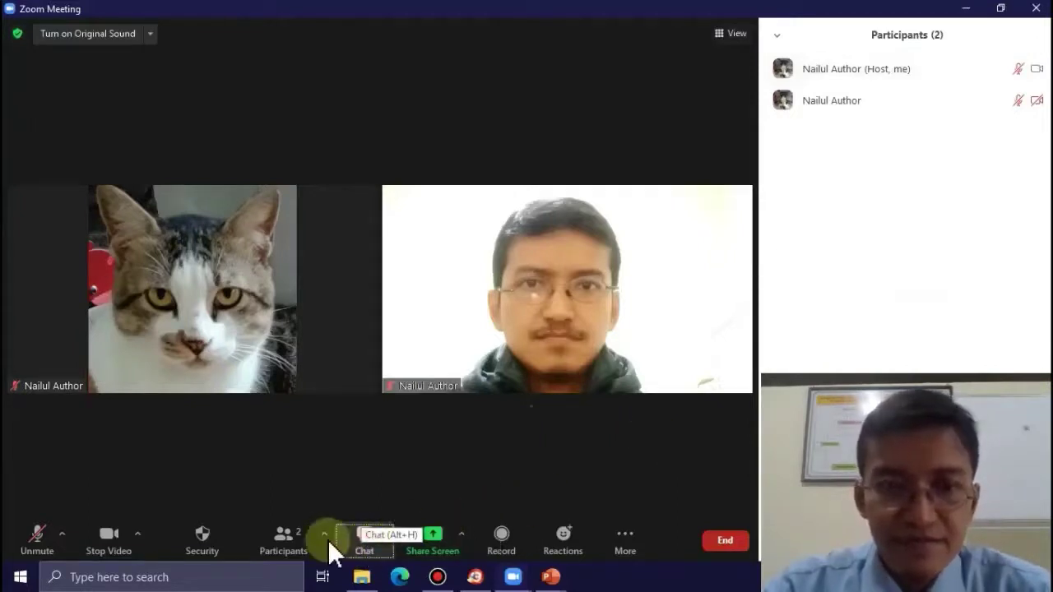
click(293, 540)
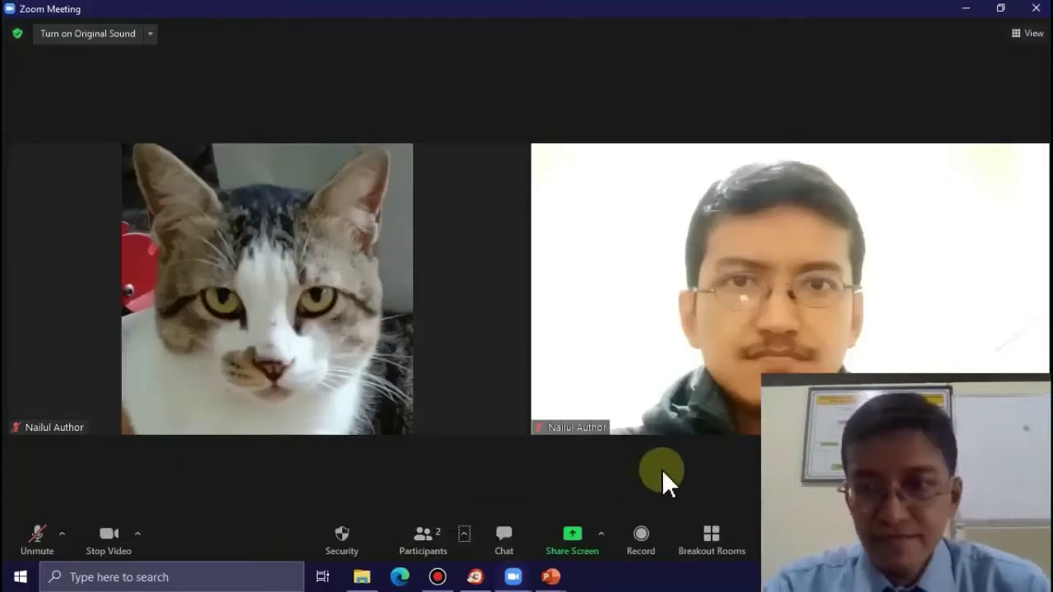
- Look through the Reactions and Security menus without changing anything
click(757, 539)
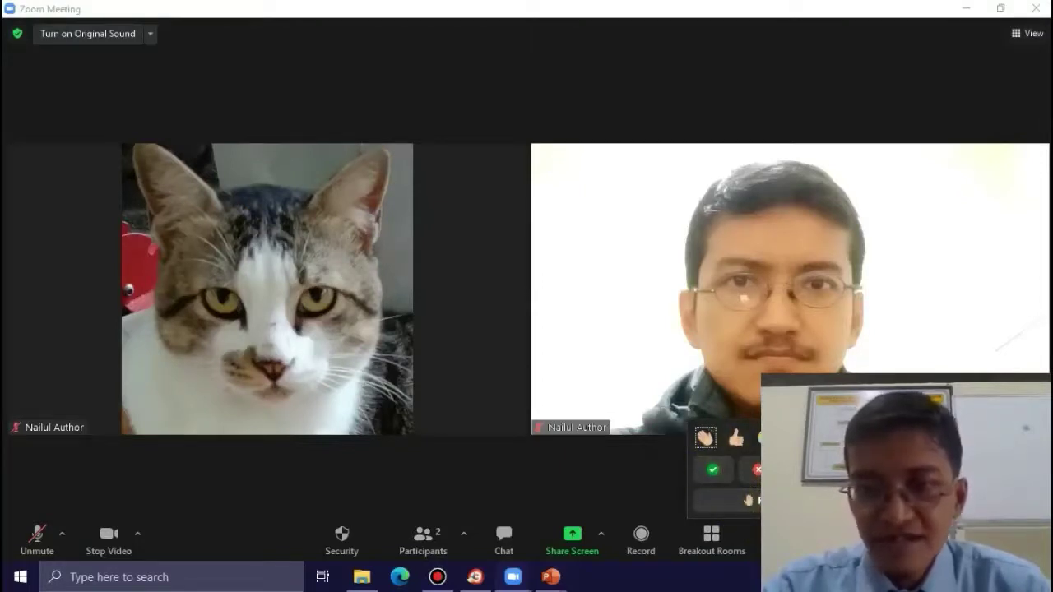
click(637, 479)
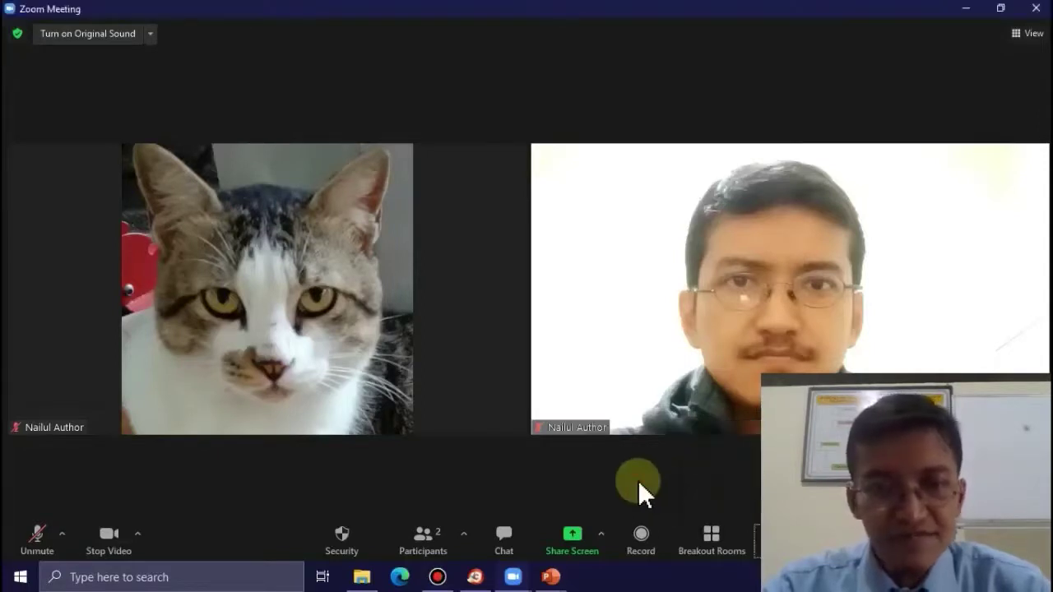
click(352, 522)
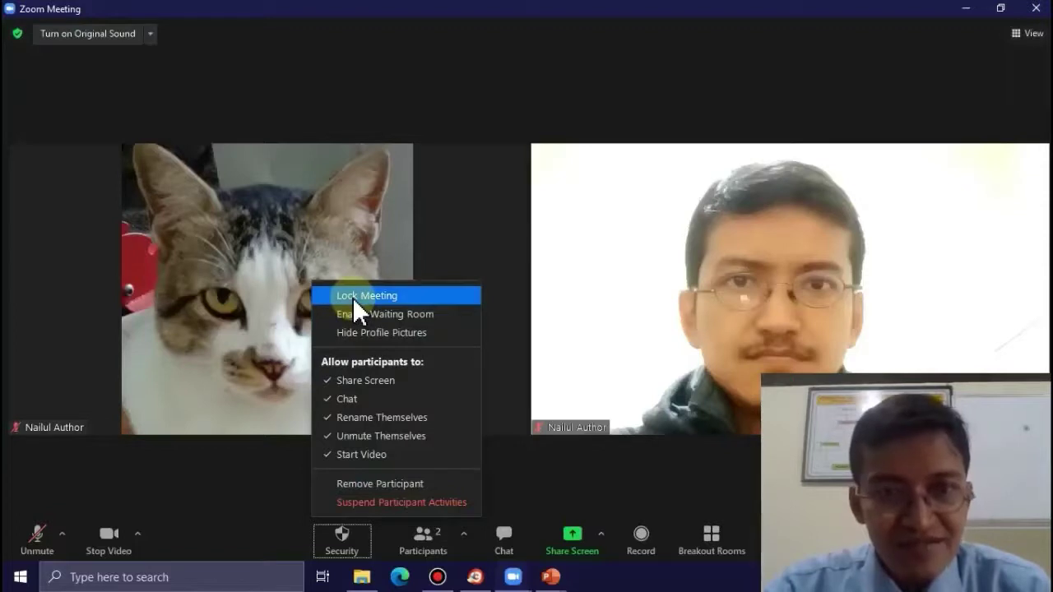
click(352, 297)
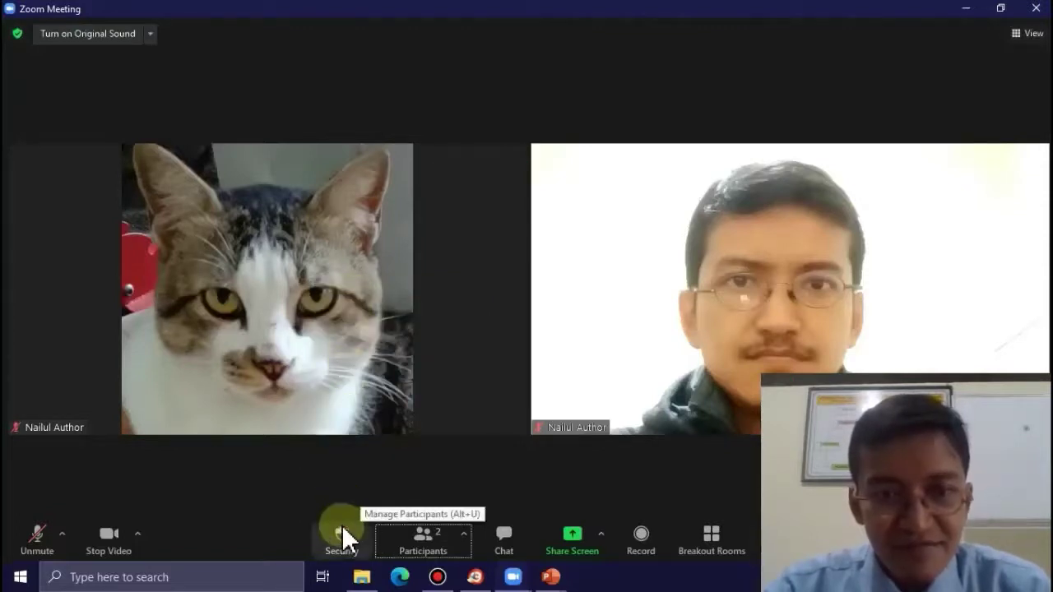
- Check Enable Waiting Room under Security, then uncheck it again
click(342, 538)
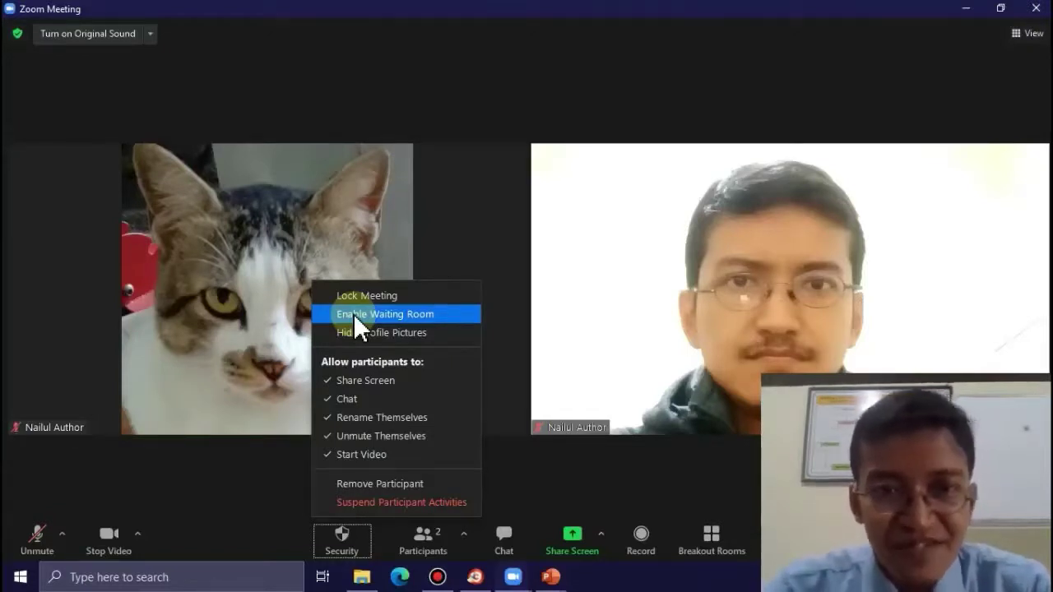
click(353, 314)
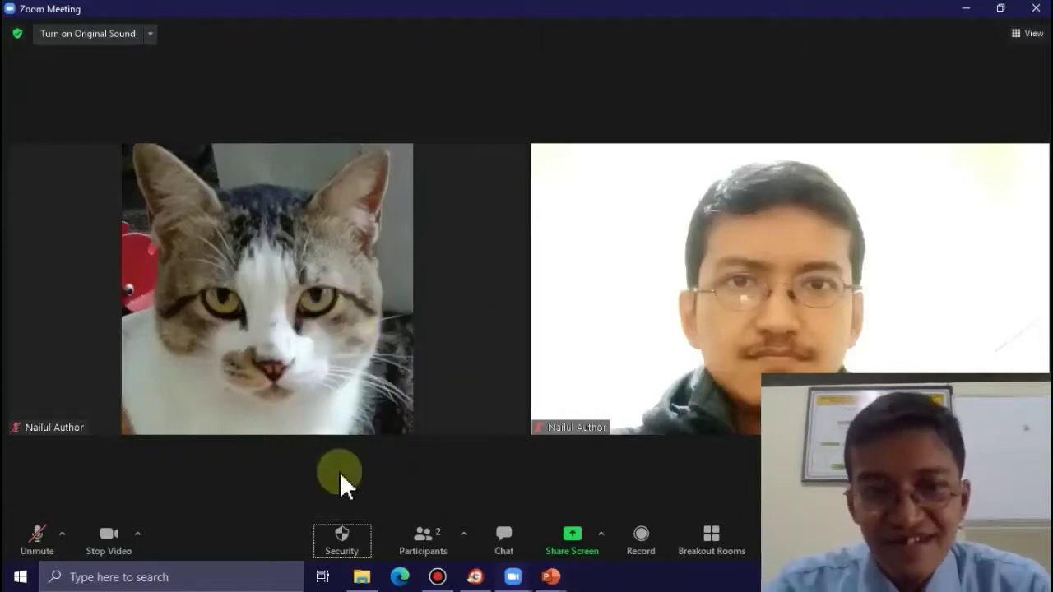
click(342, 543)
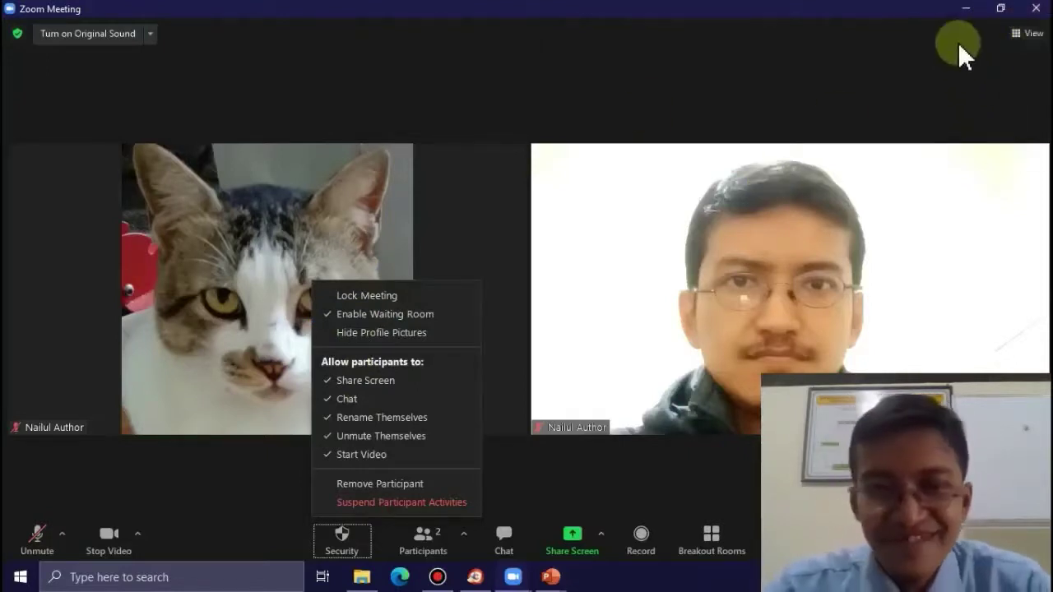
click(327, 315)
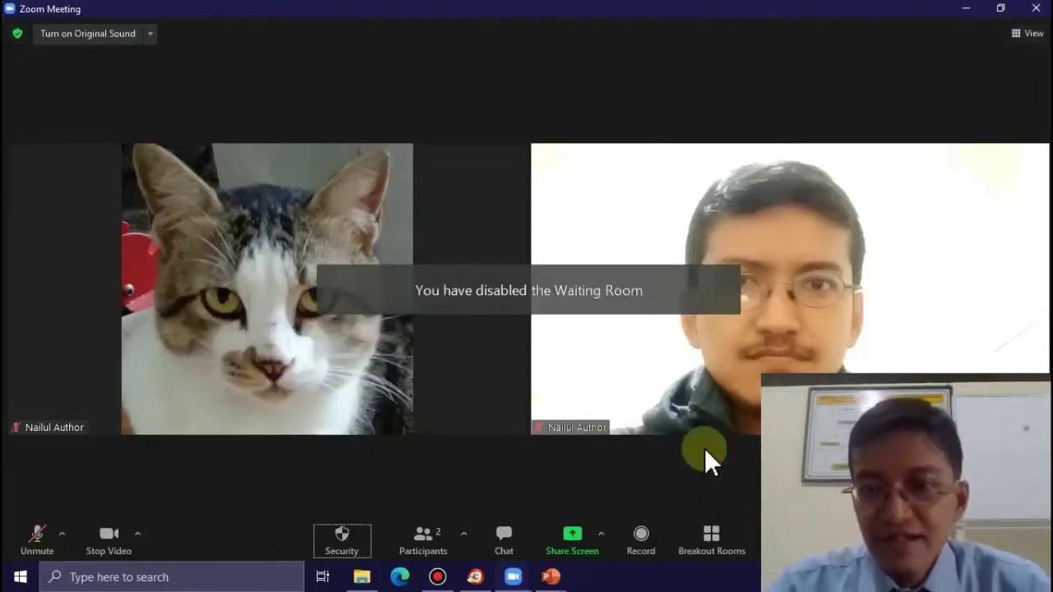
- End the meeting, let the recording convert to 100%, and minimize Zoom
key(Tab)
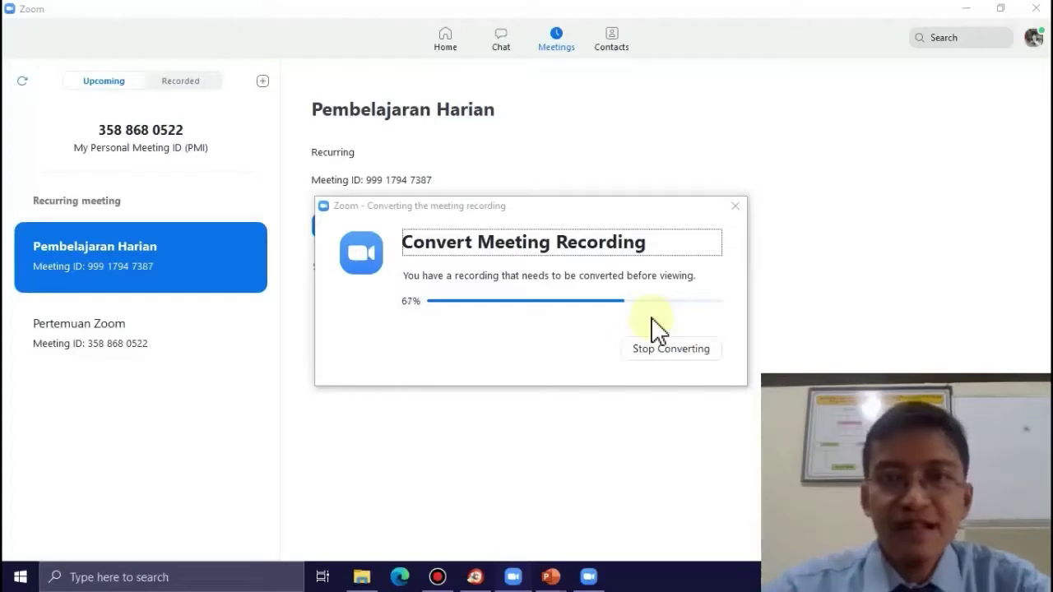
click(968, 10)
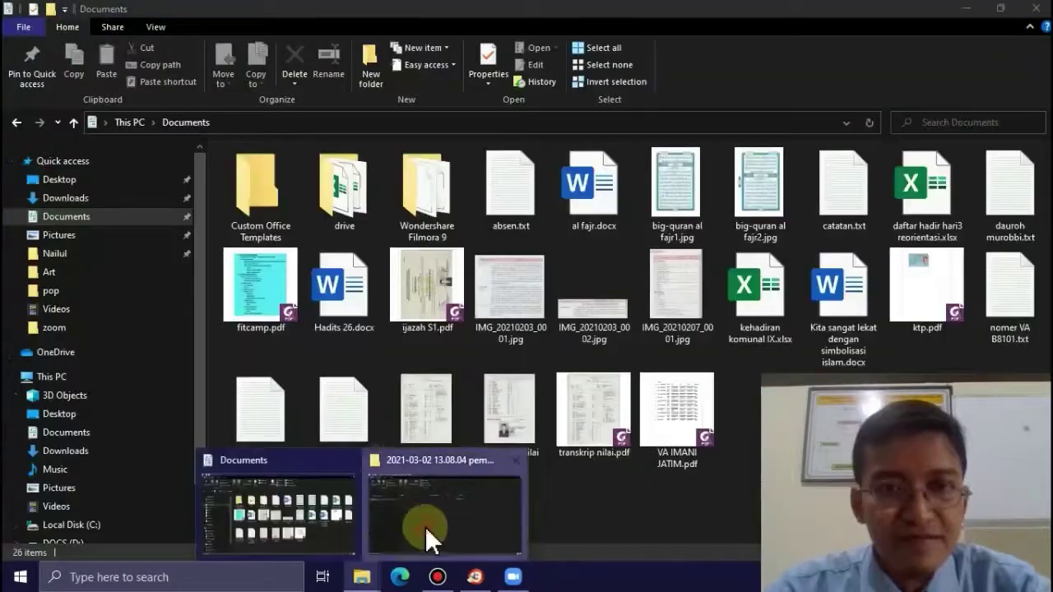
- Open the 2021-03-02 13.08.04 Pembelajaran Harian folder under Documents > Zoom
click(424, 526)
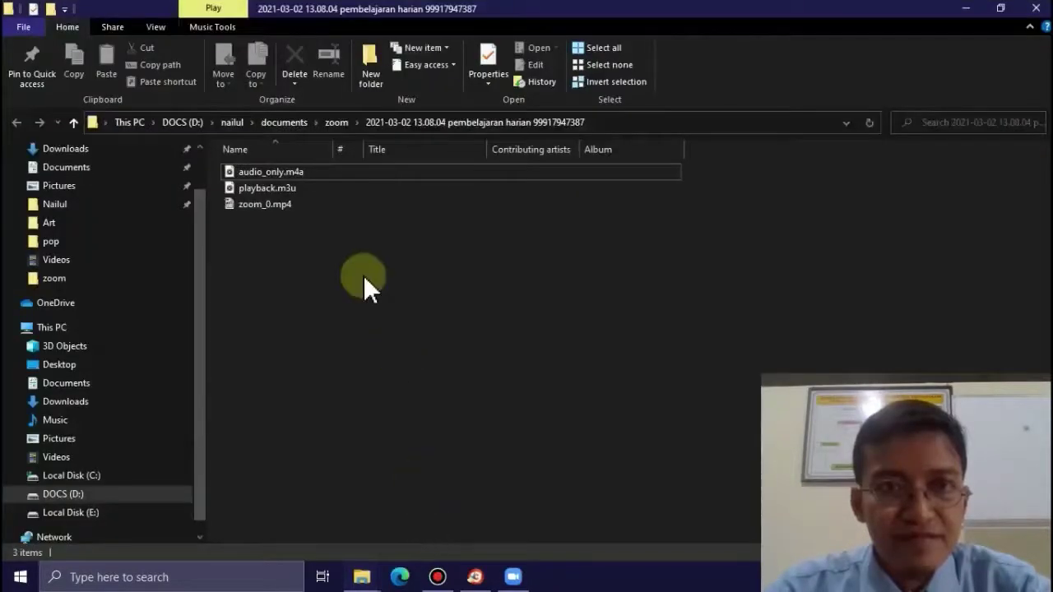
click(282, 123)
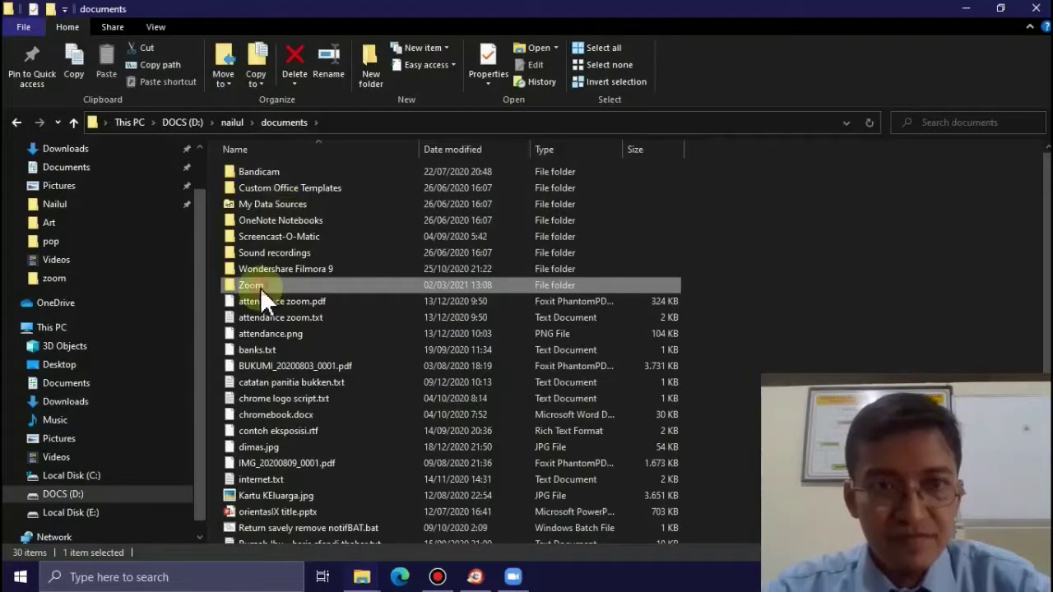
double_click(260, 288)
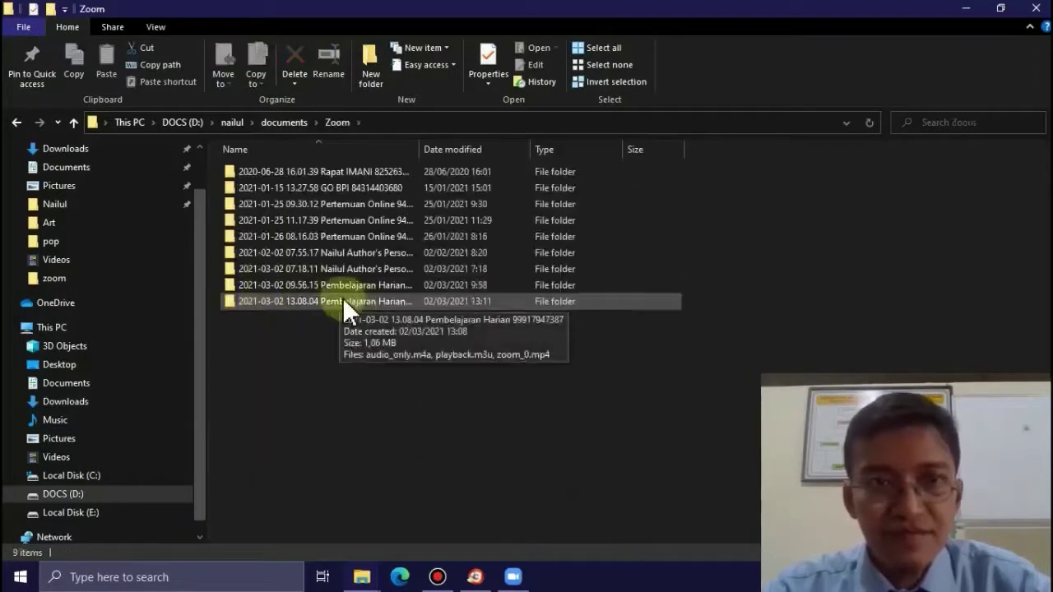
click(269, 171)
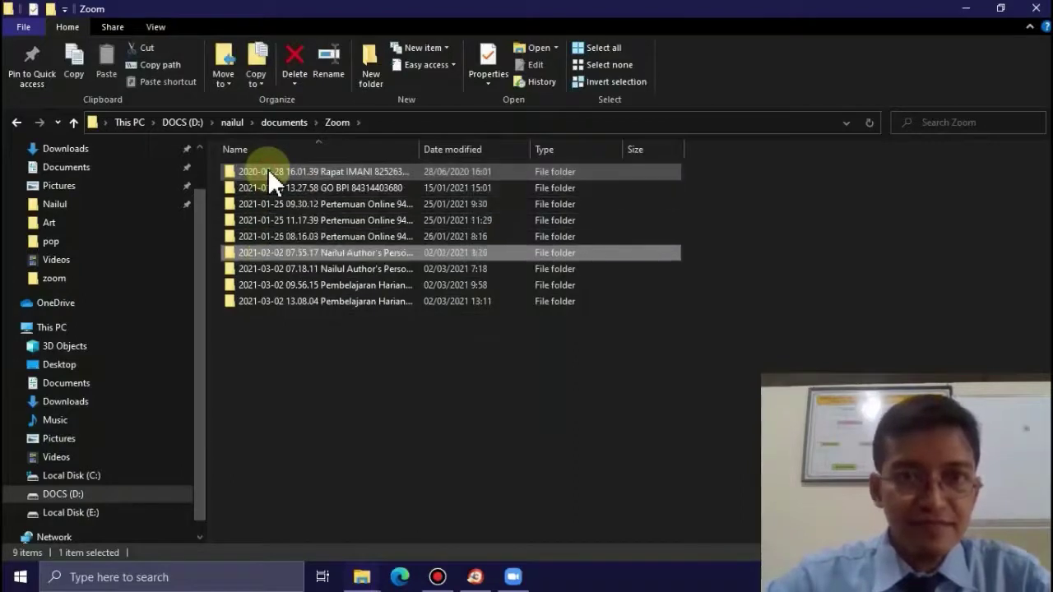
click(279, 301)
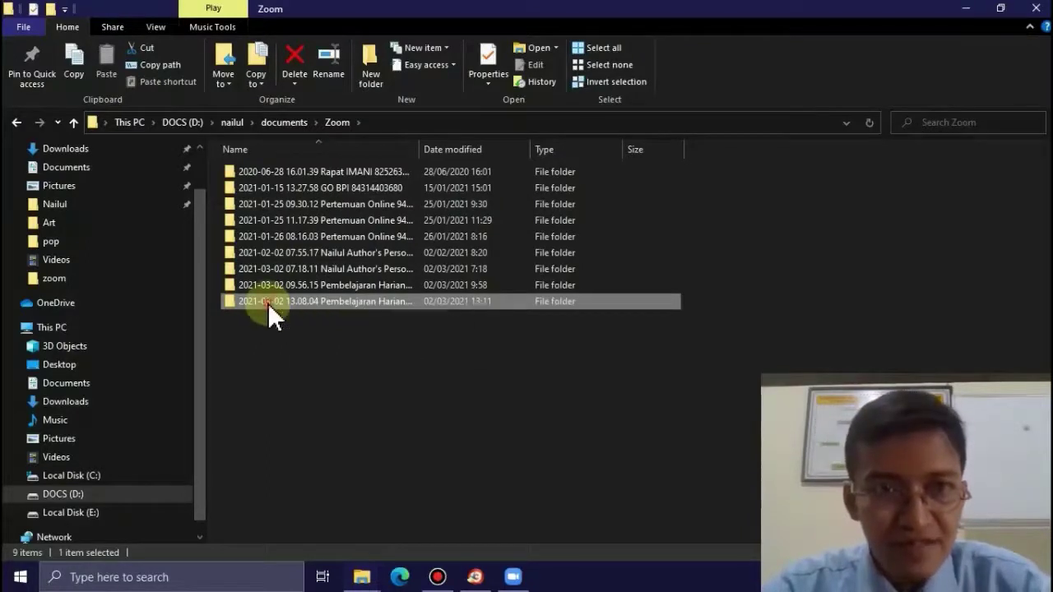
double_click(267, 302)
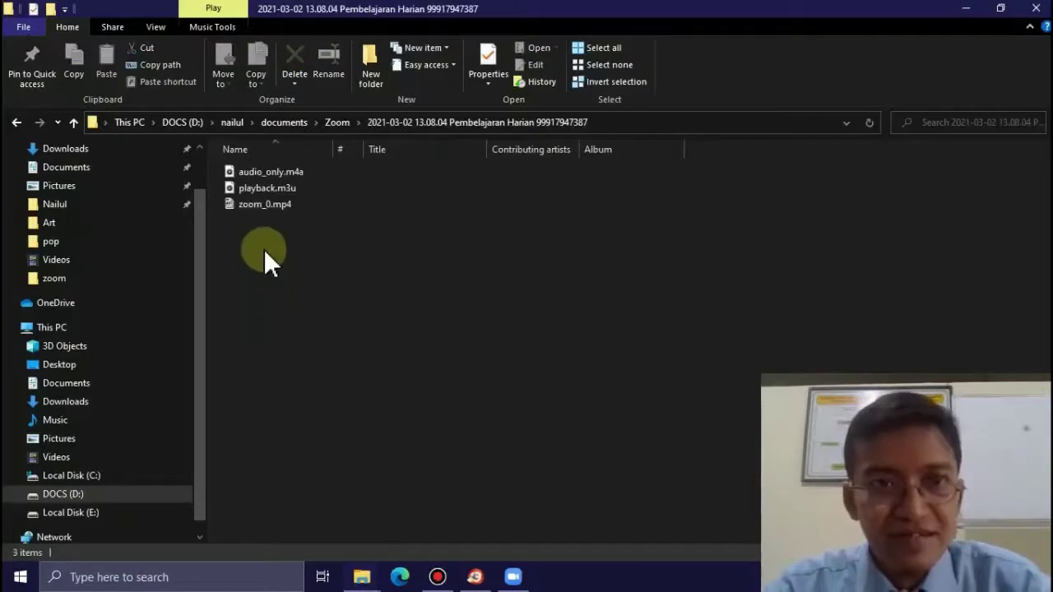
- Select zoom_0.mp4 in the 13.08.04 recording folder
click(259, 205)
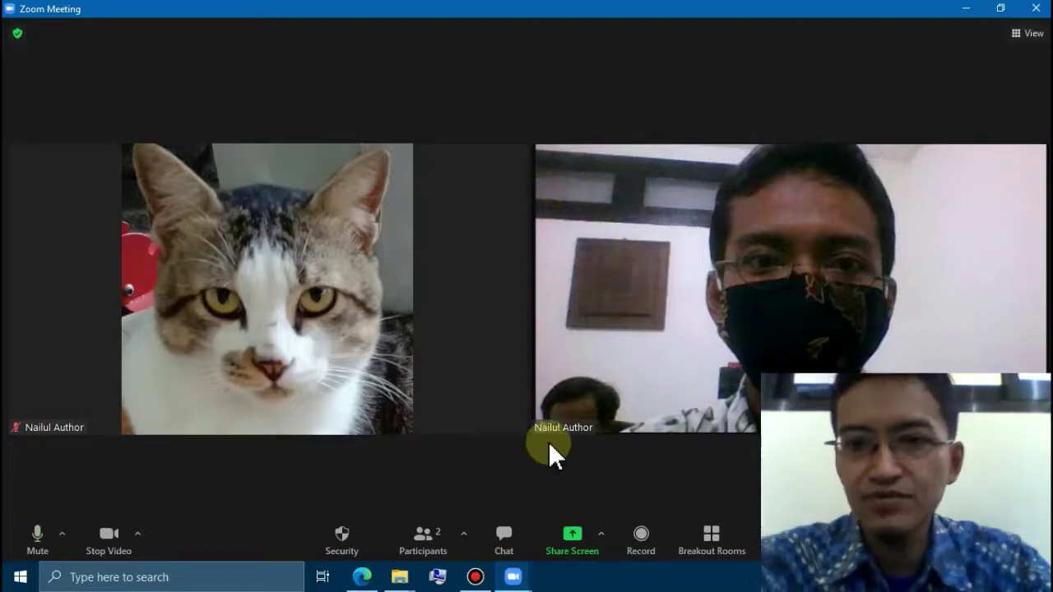
- Record the meeting on this computer for a short while, then stop recording
mouse_move(513, 349)
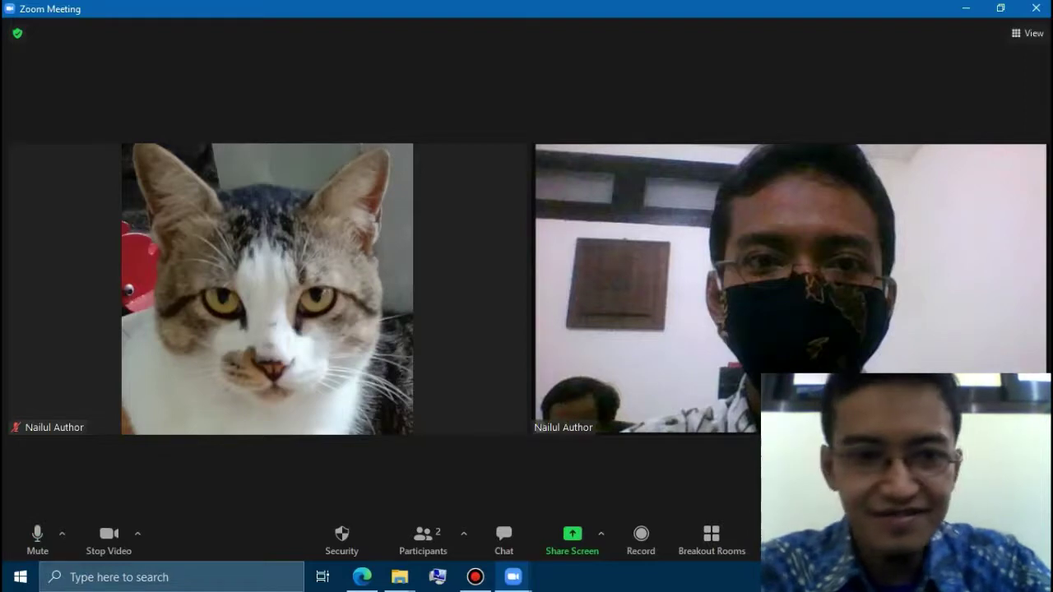
click(639, 550)
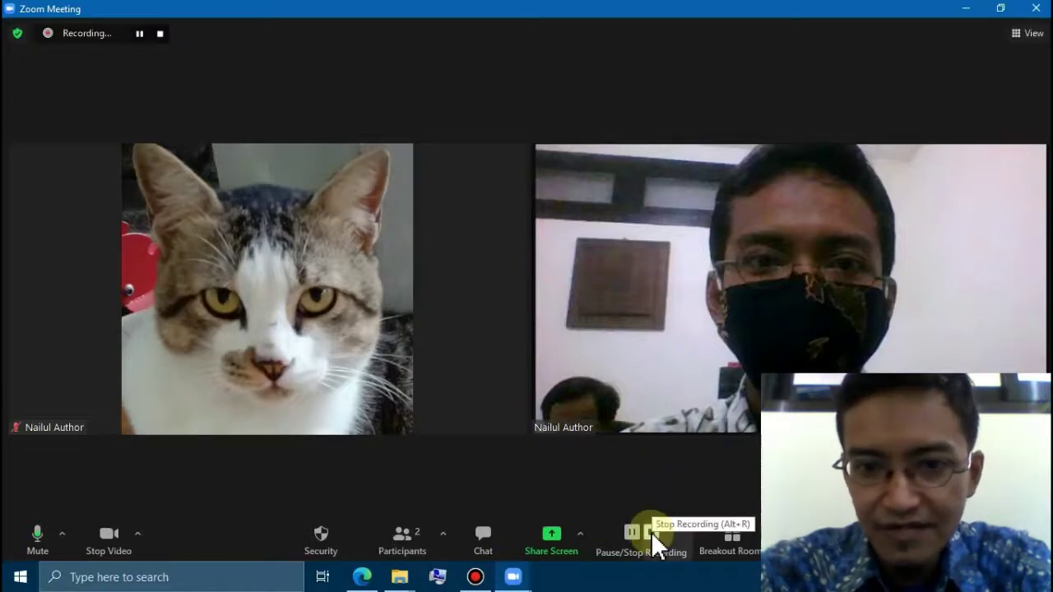
click(651, 531)
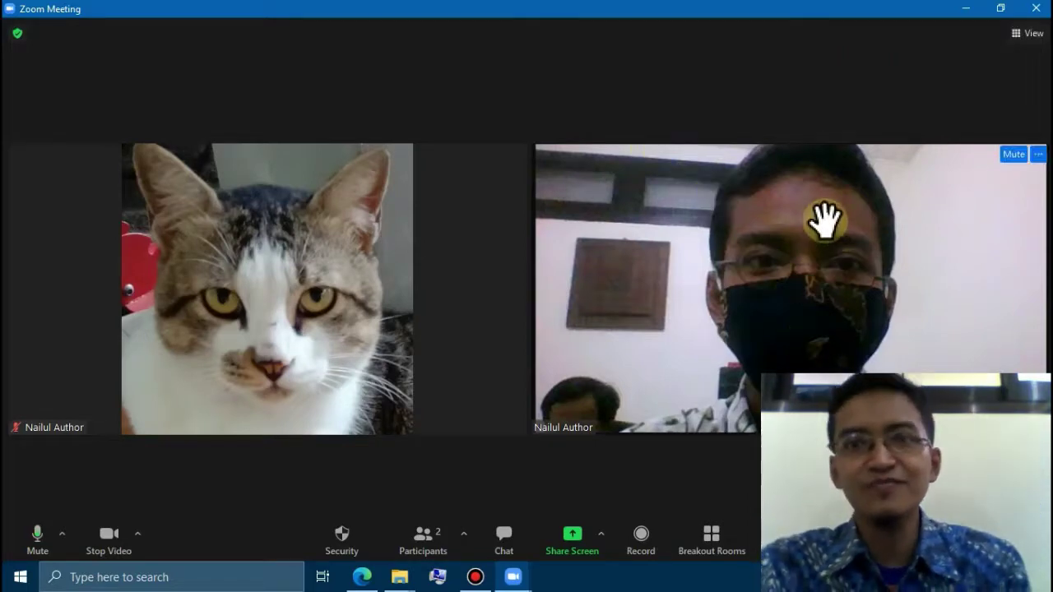
- End the meeting for all and open the new 2021-03-03 10.49.35 recording folder
click(1036, 10)
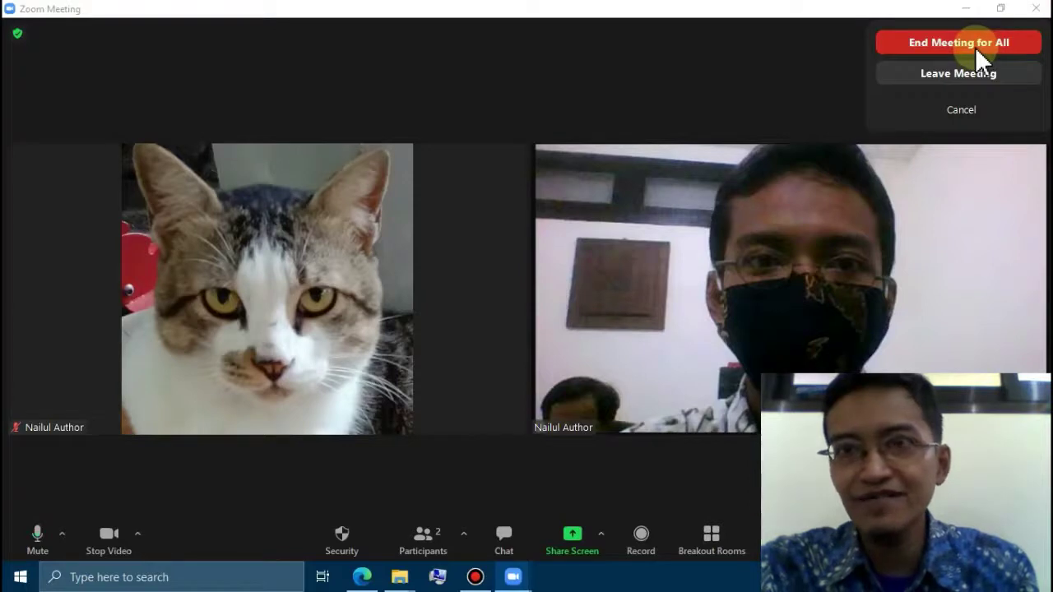
click(974, 46)
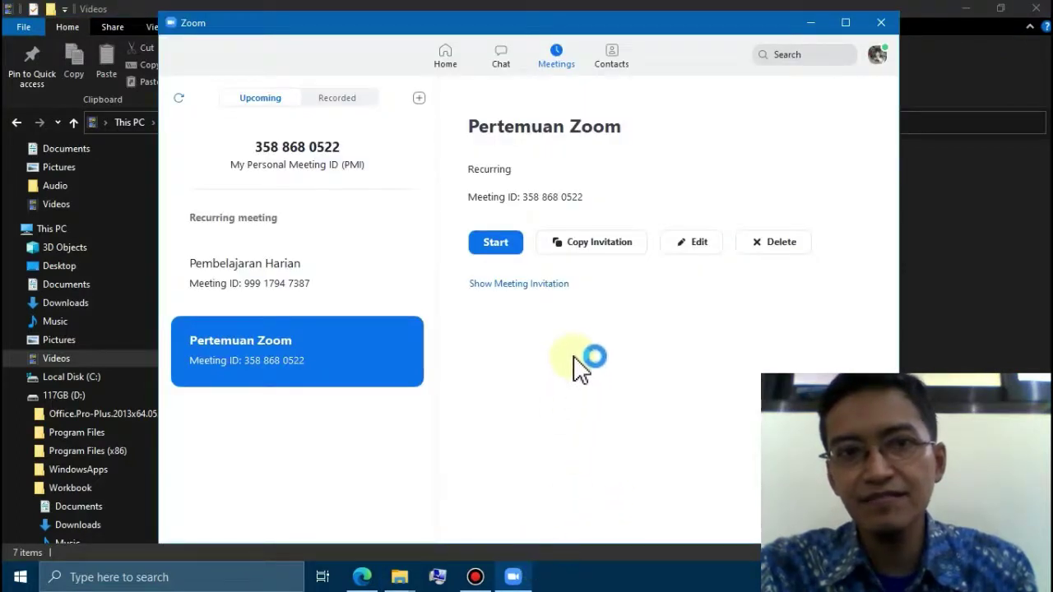
click(517, 579)
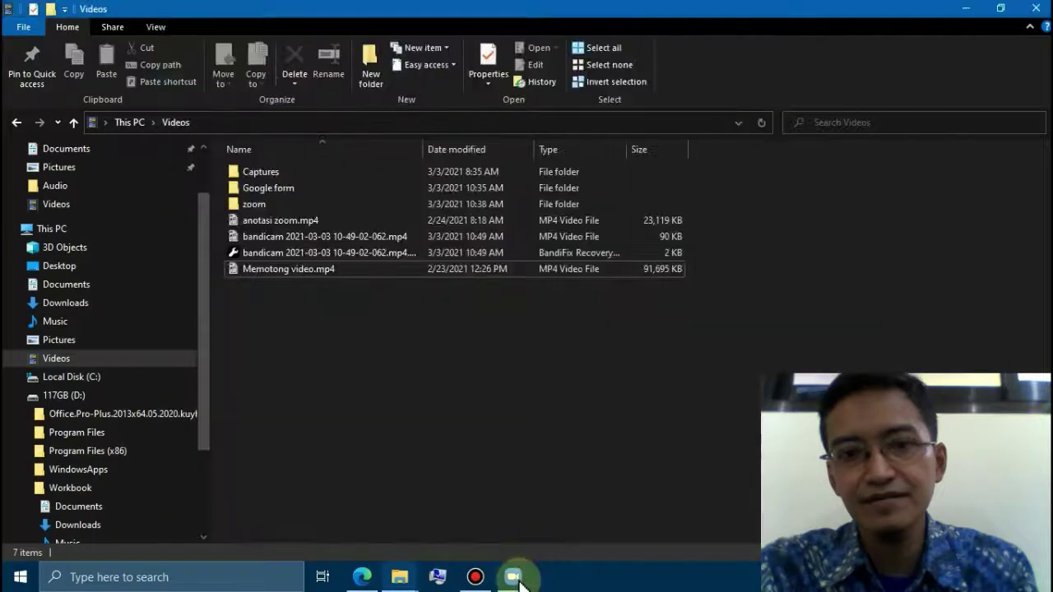
click(515, 578)
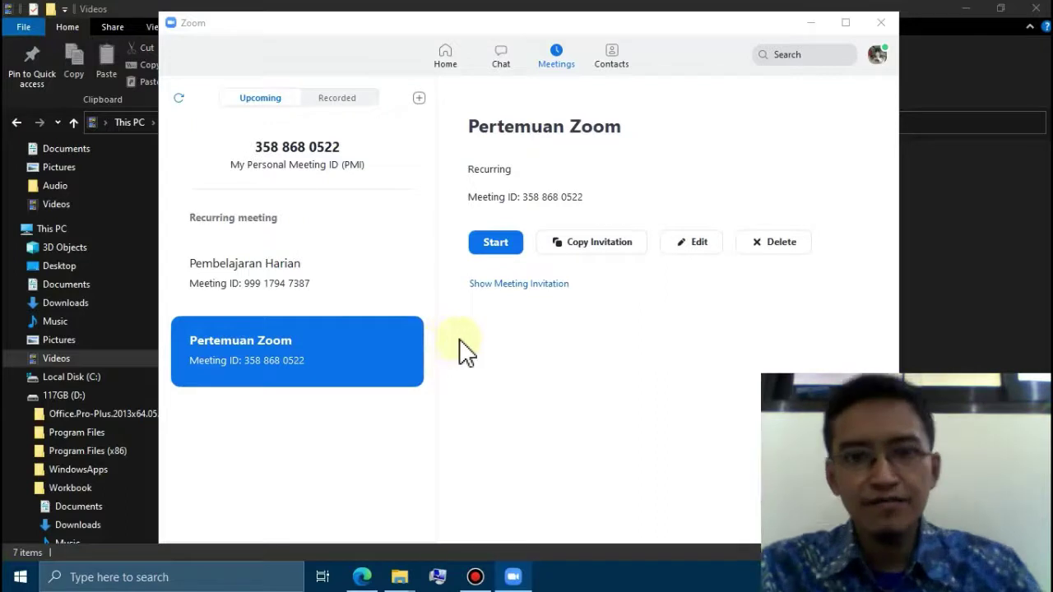
click(678, 229)
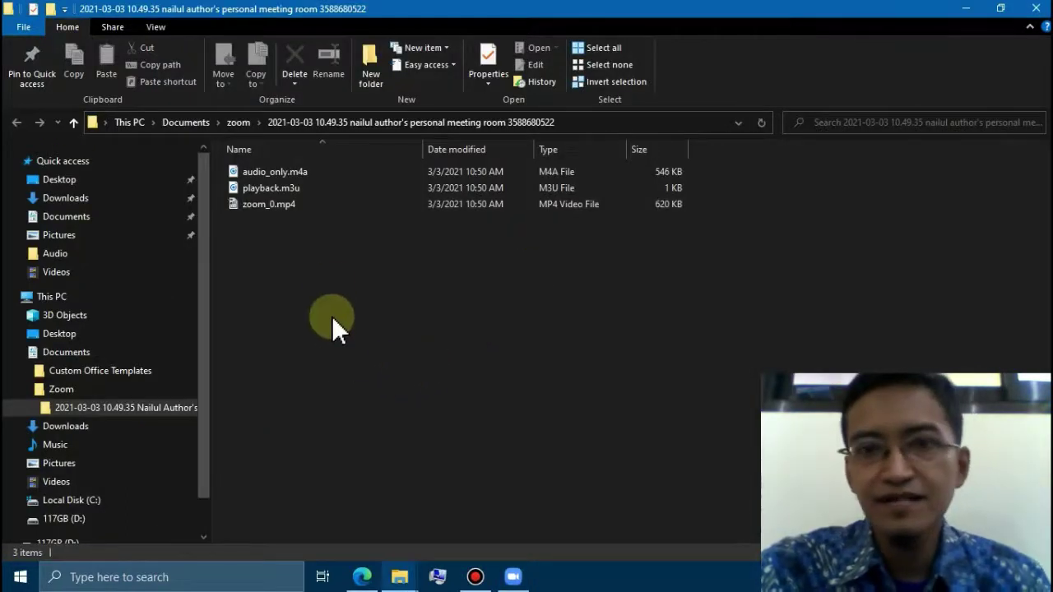
- Play the 10.49.35 folder's zoom_0.mp4 in Media Player Classic
click(261, 206)
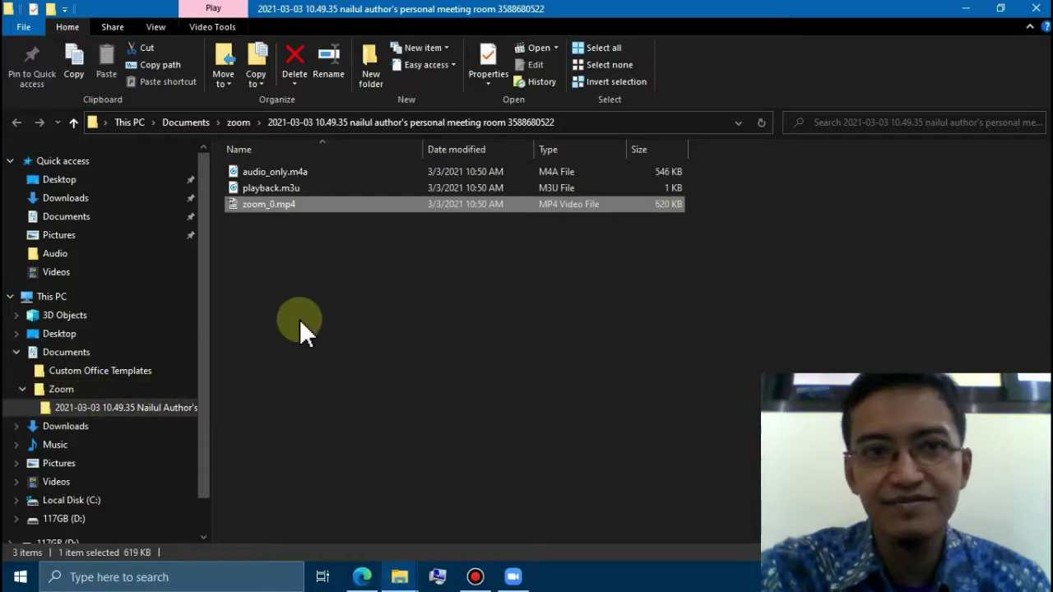
click(293, 290)
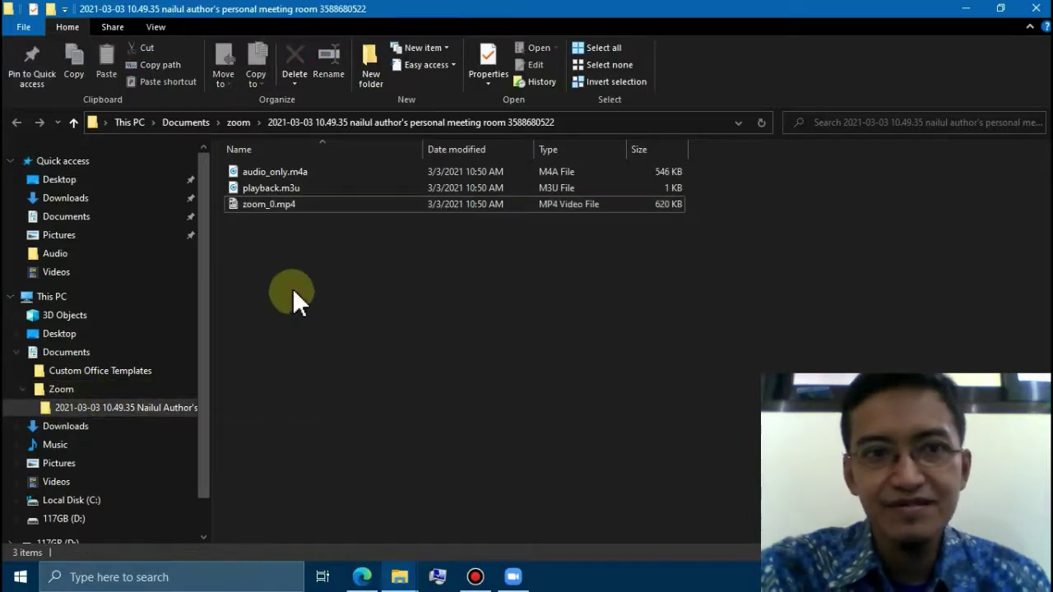
click(269, 206)
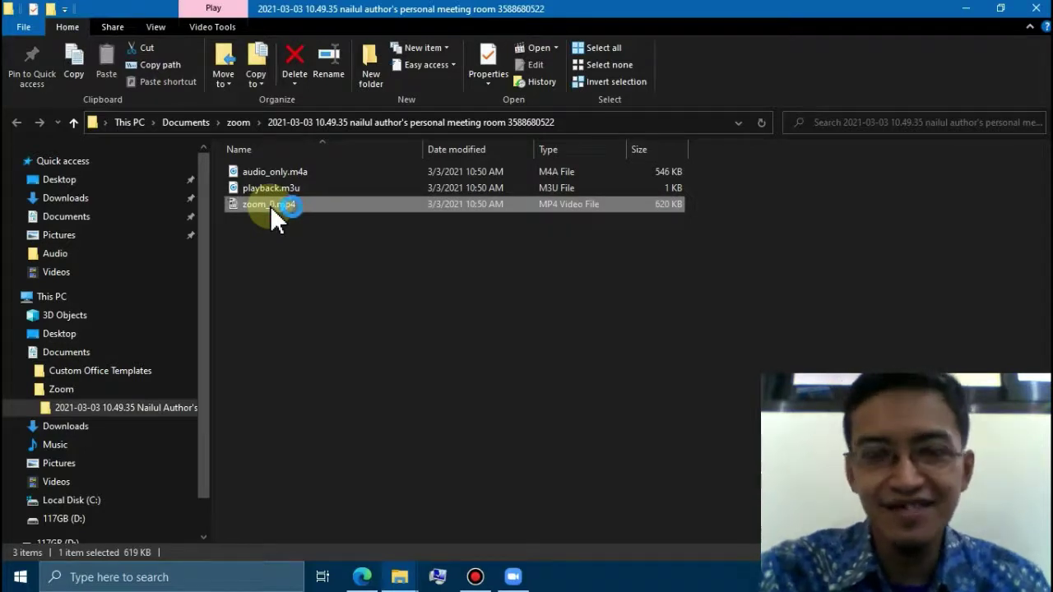
double_click(270, 206)
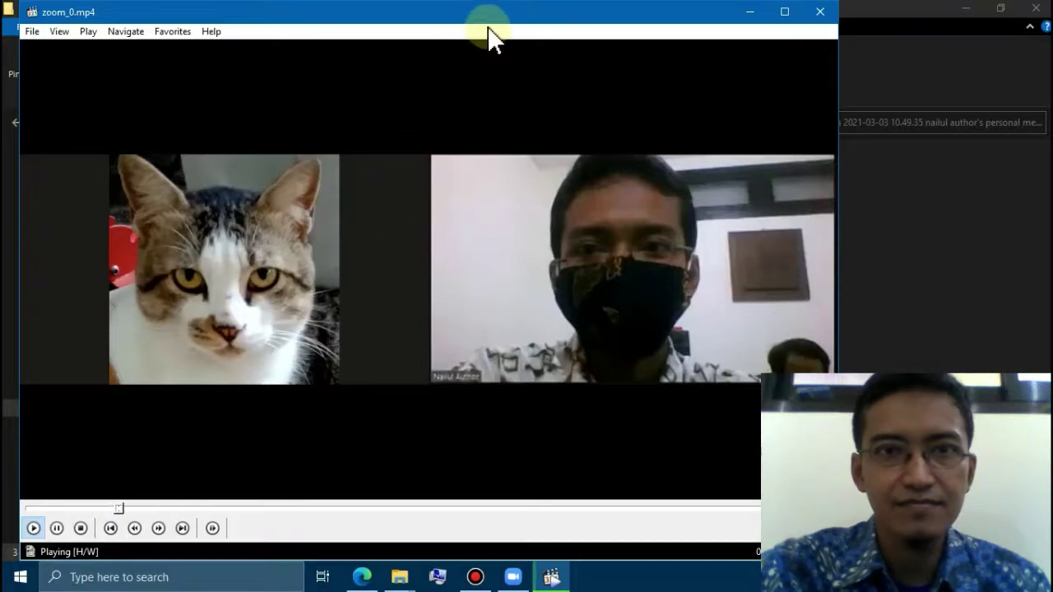
- Move the Media Player Classic window aside and close it after brief playback
drag(494, 20, 470, 21)
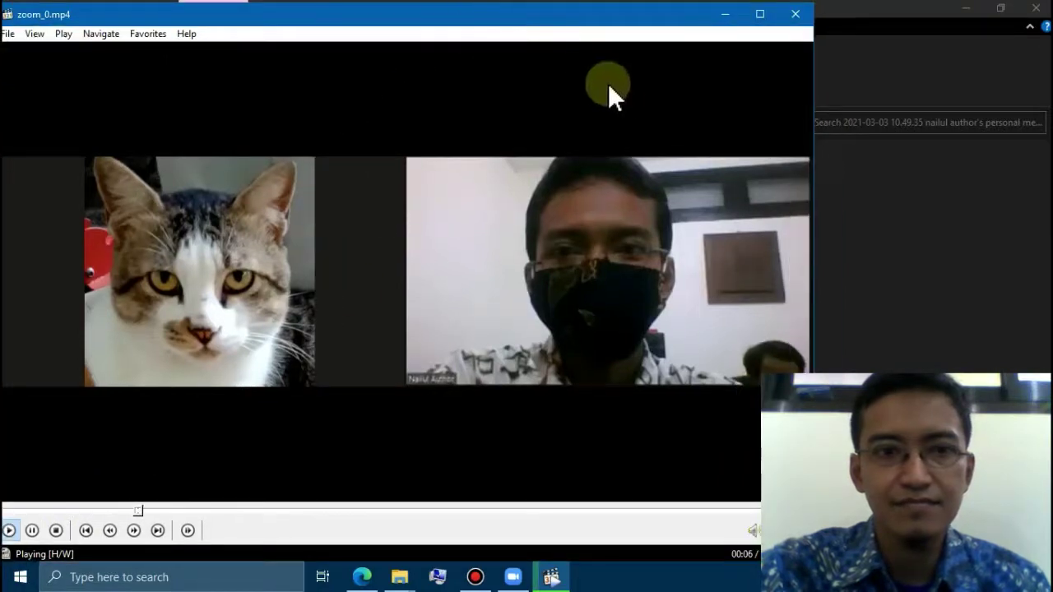
click(796, 17)
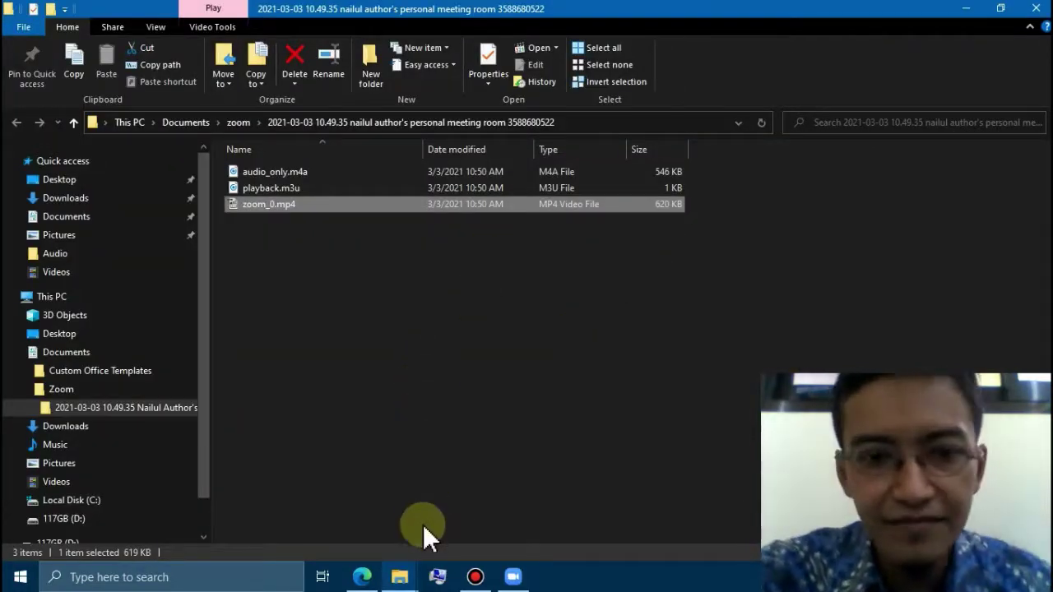
- Load youtube.com in a new Edge tab beside the YouTube Studio tab
click(362, 577)
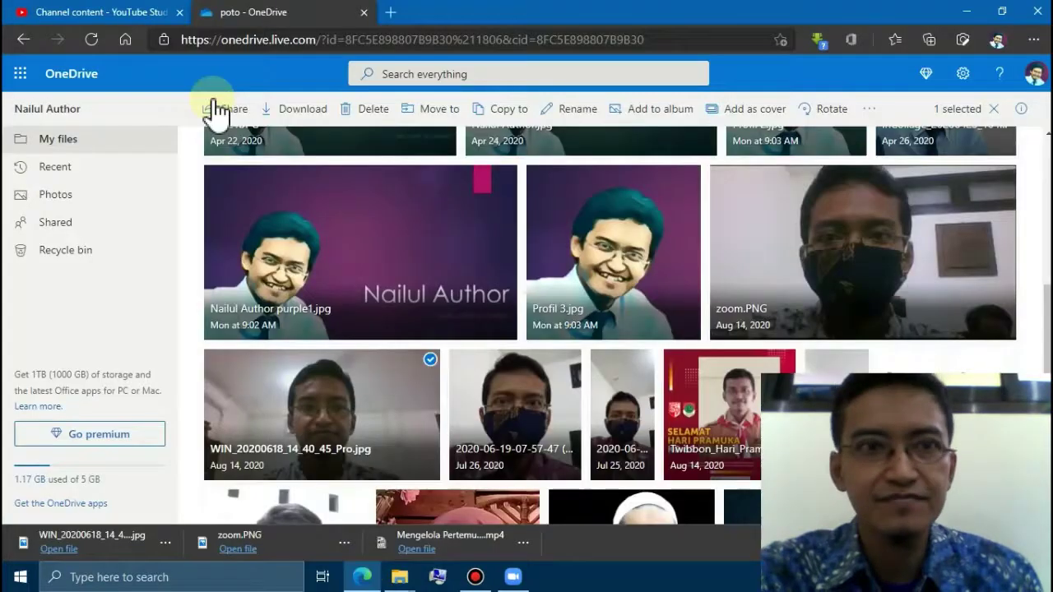
click(113, 14)
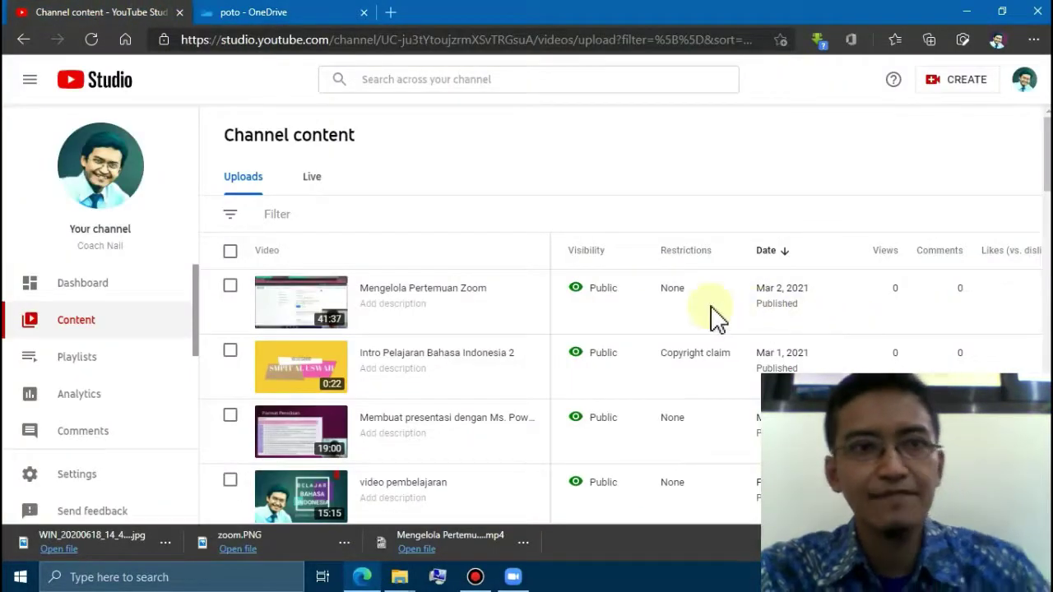
mouse_move(716, 317)
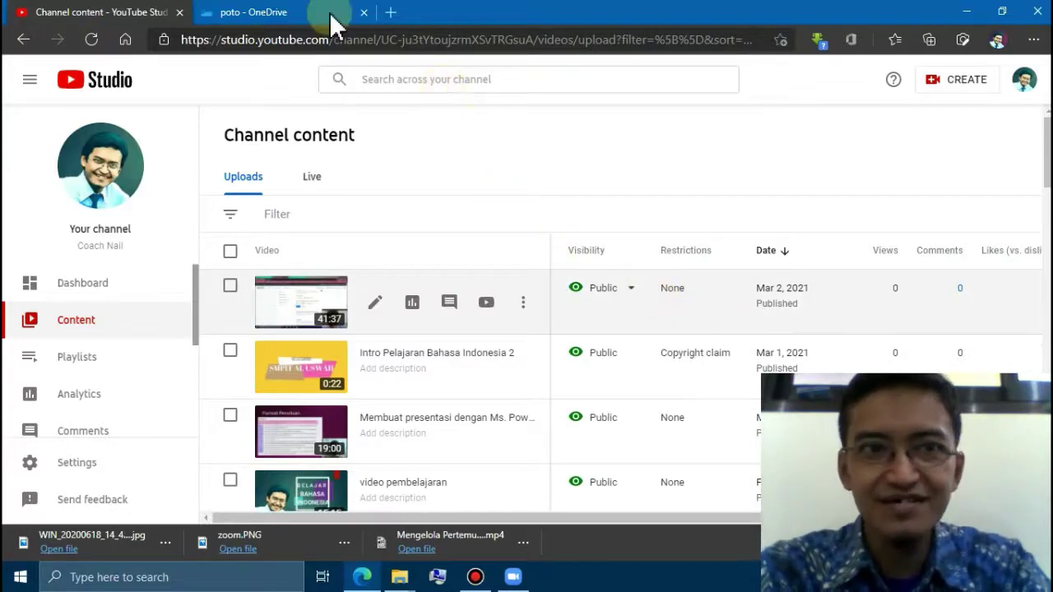
click(388, 12)
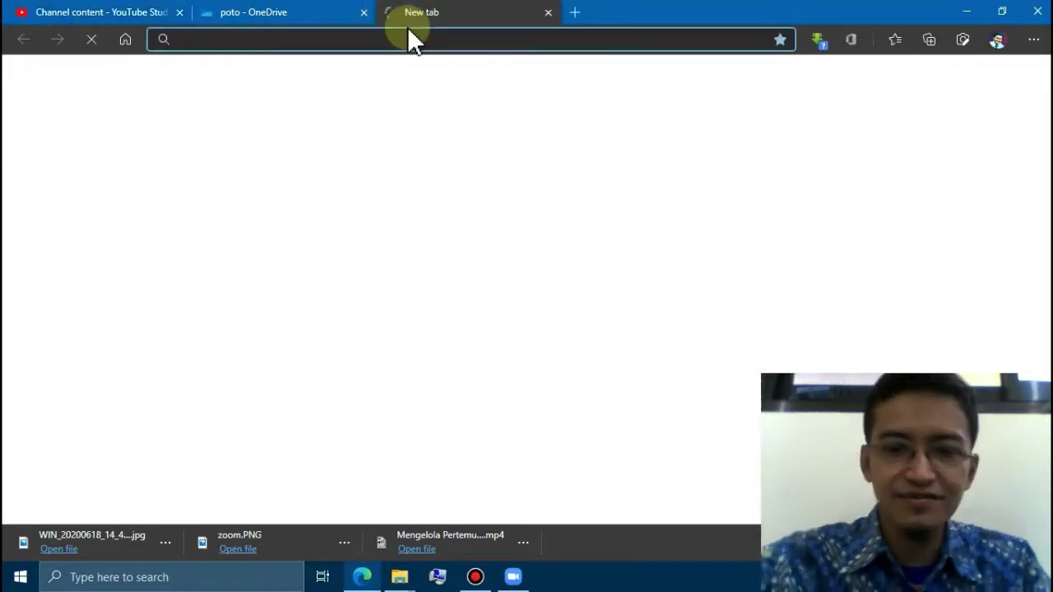
text(youtube.)
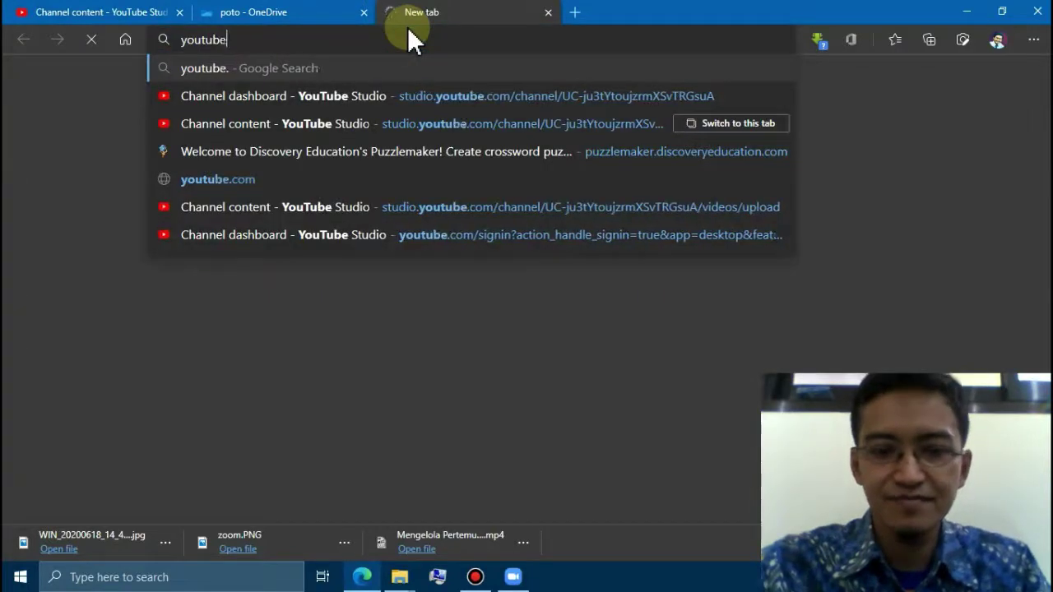
text(com)
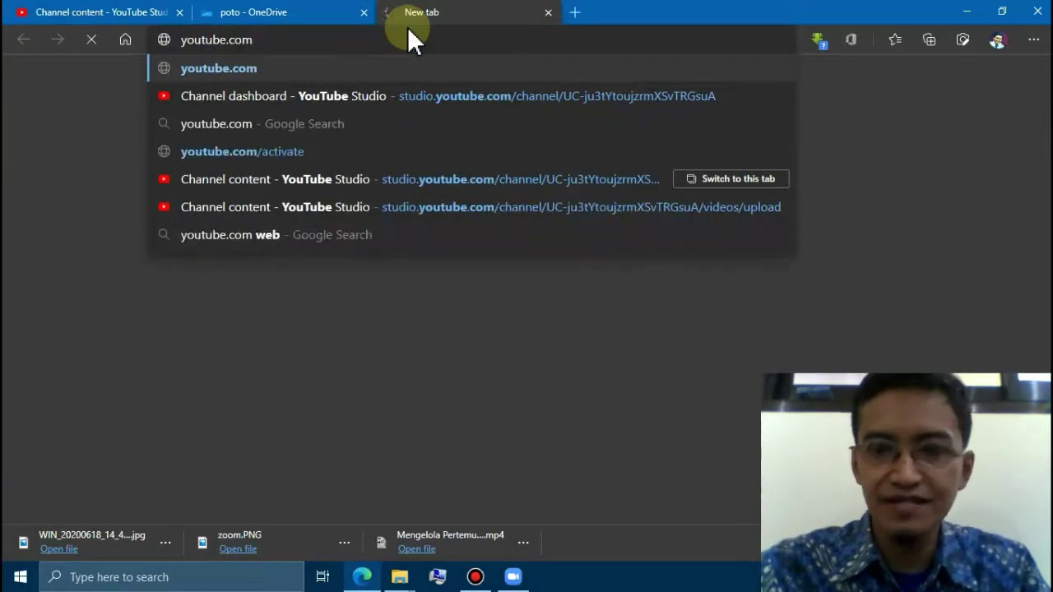
key(Return)
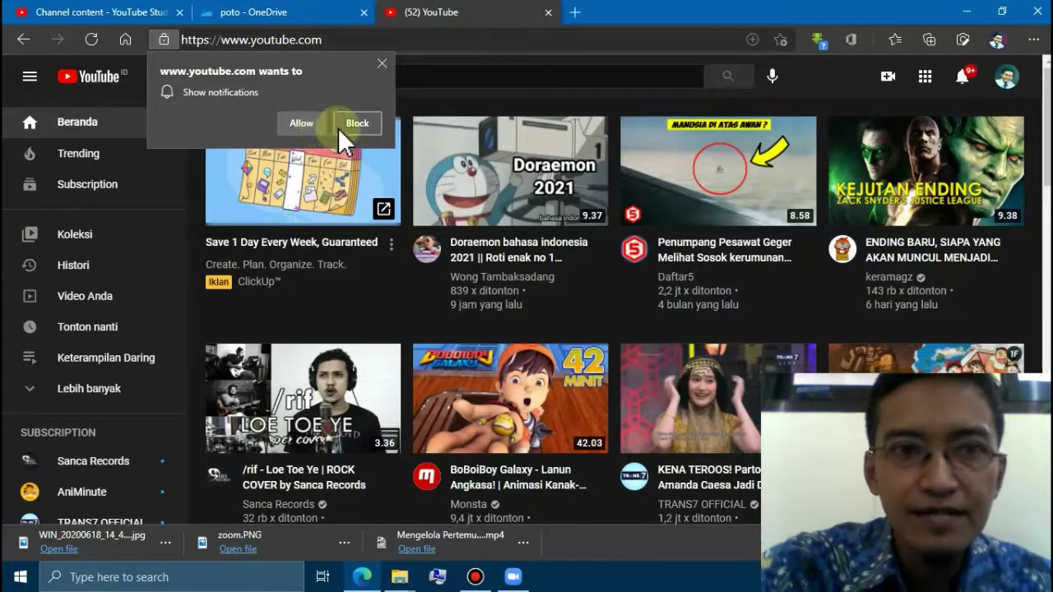
- Block YouTube's notification request and choose Upload video from the Create menu
click(347, 126)
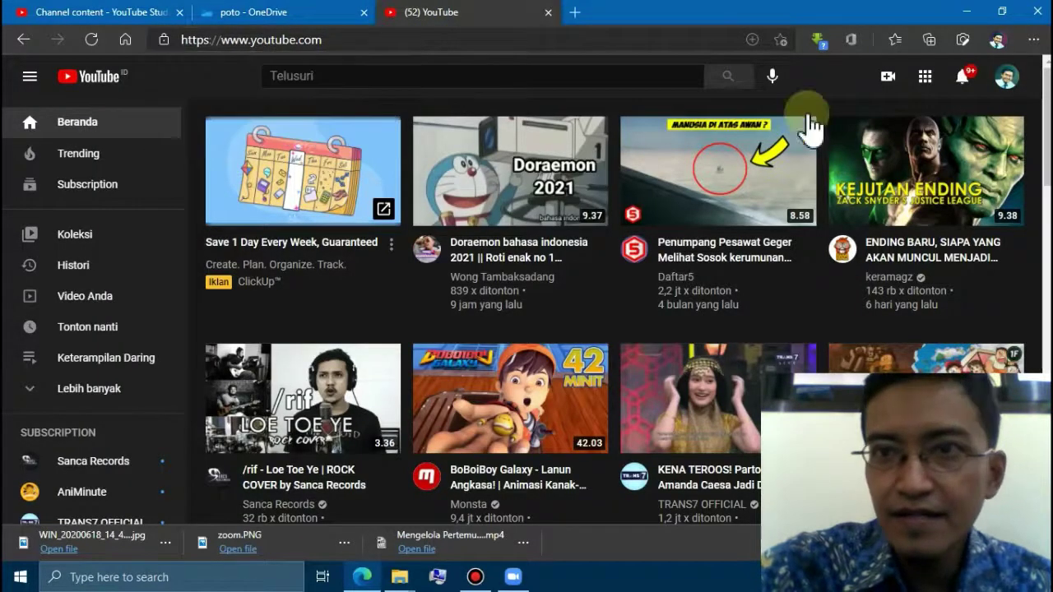
click(889, 83)
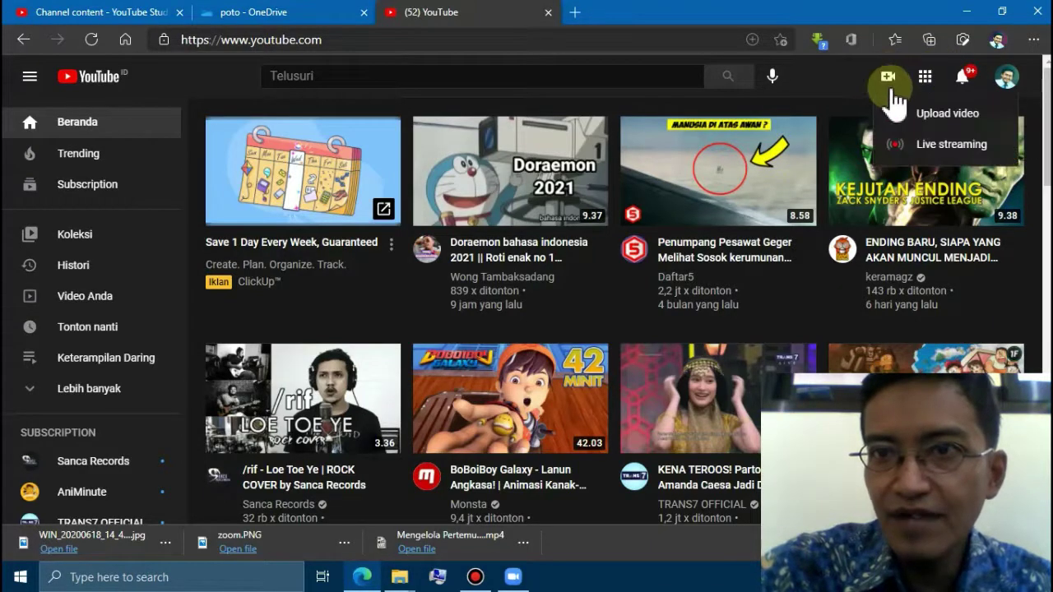
click(935, 118)
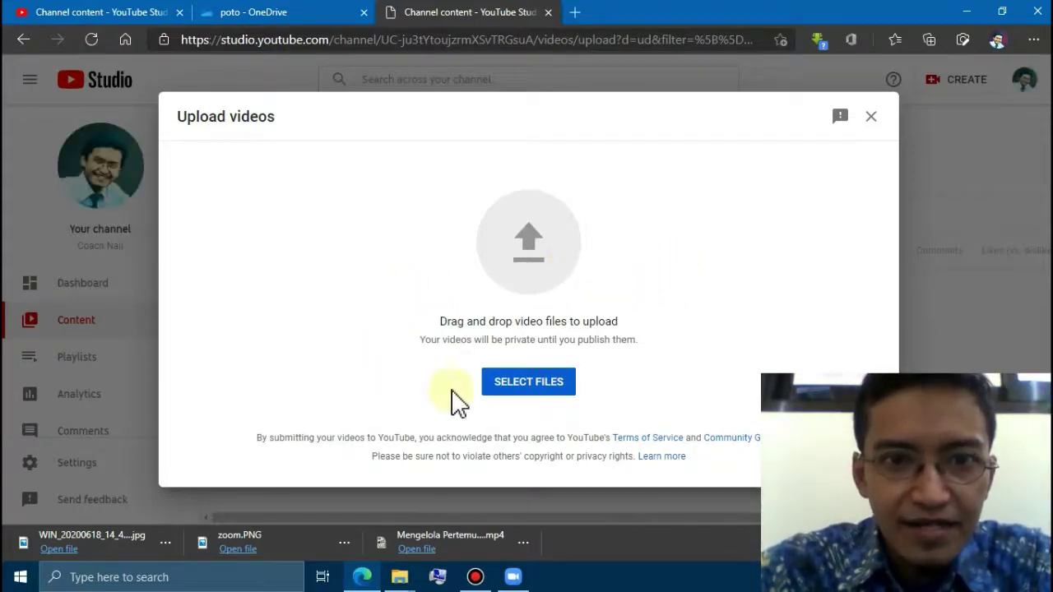
- Browse the file picker to zoom_0.mp4 in the Zoom recording's dated folder, then cancel it
click(538, 384)
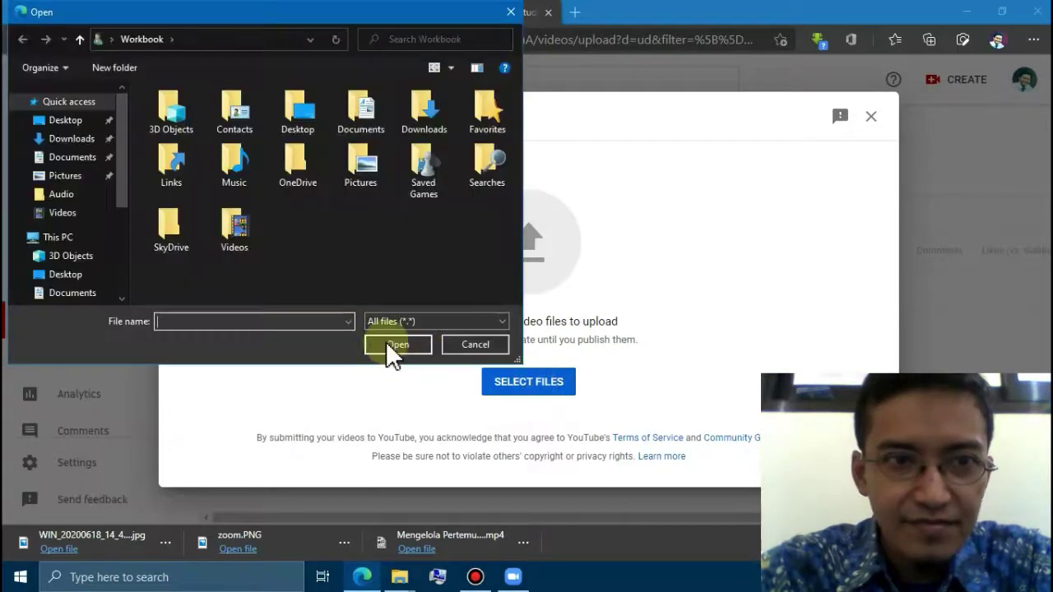
drag(119, 182, 117, 254)
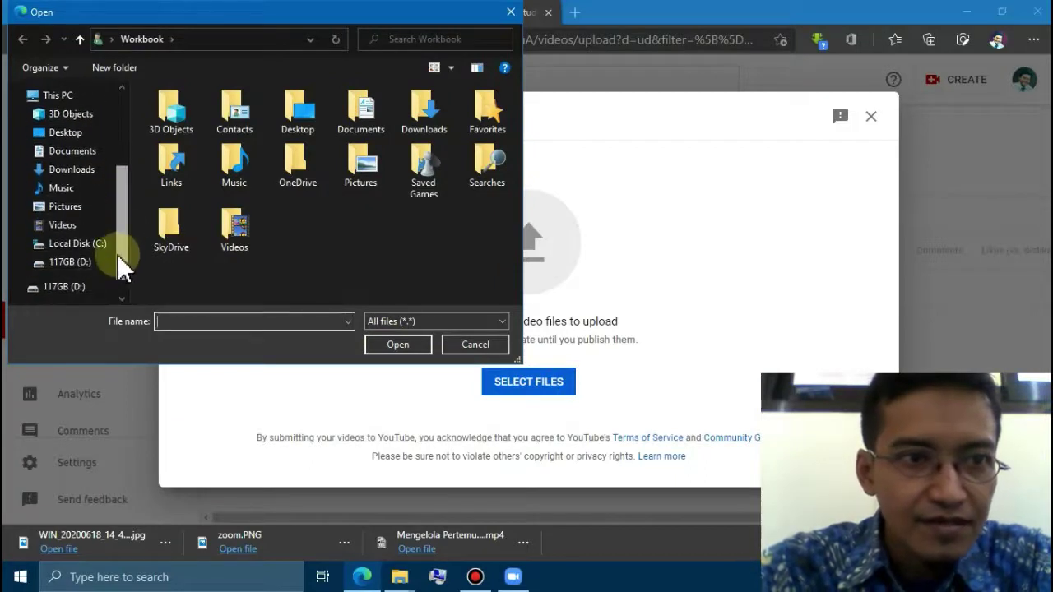
click(76, 152)
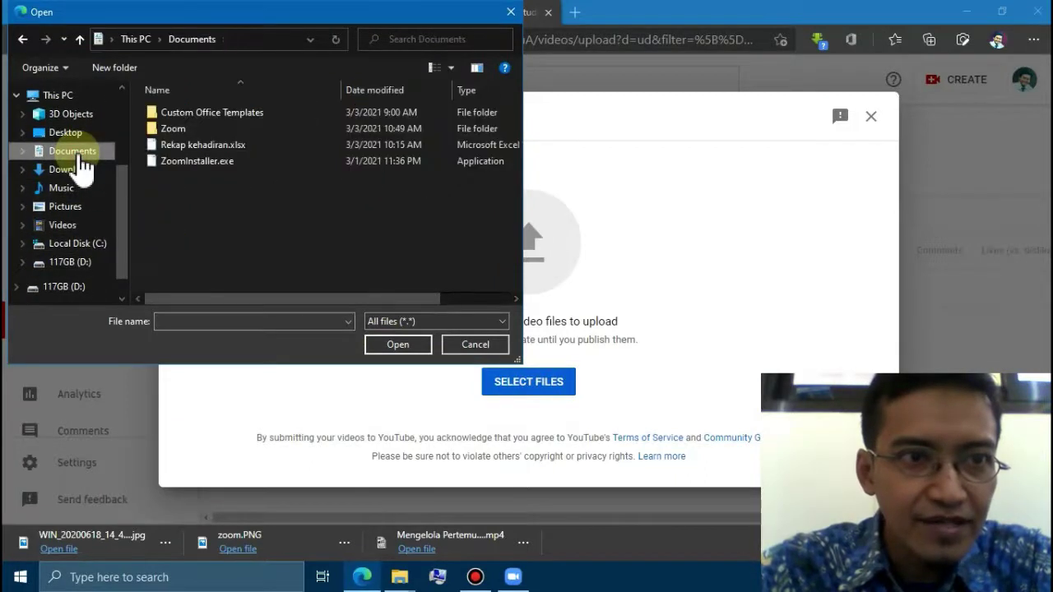
click(178, 129)
double_click(178, 129)
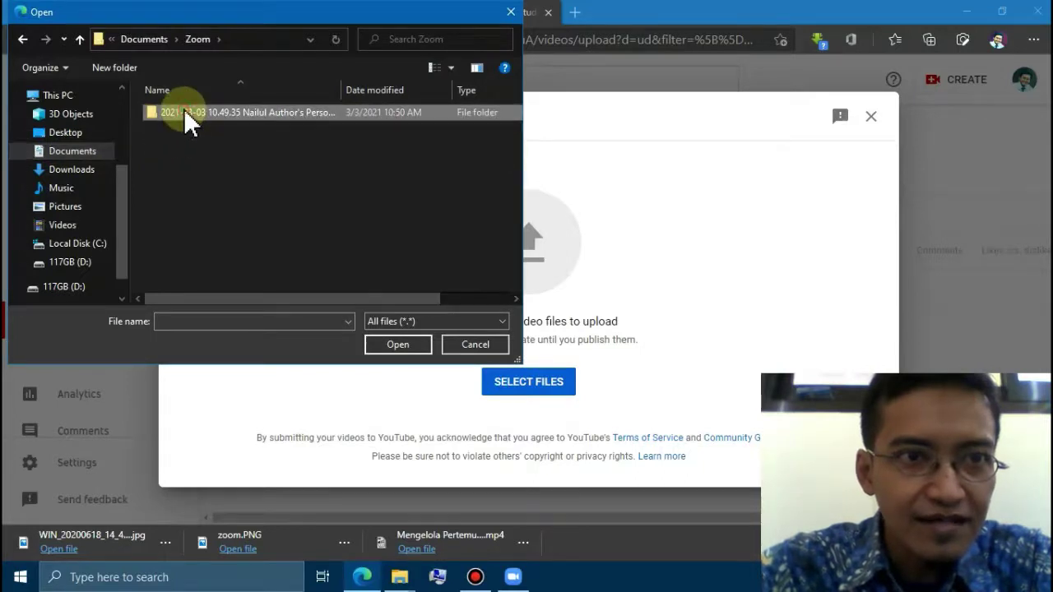
double_click(183, 110)
click(187, 148)
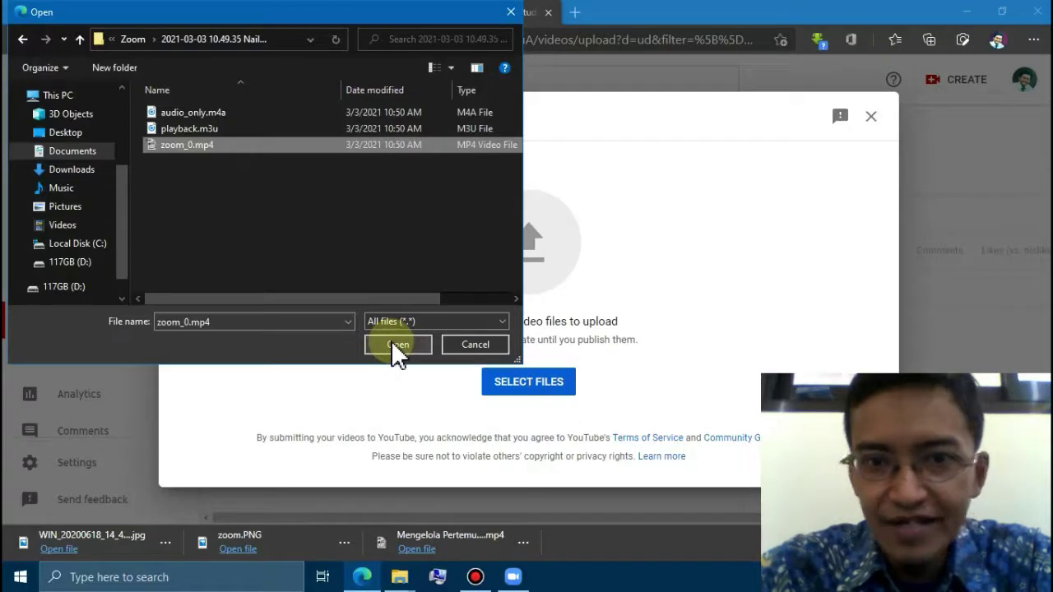
click(469, 345)
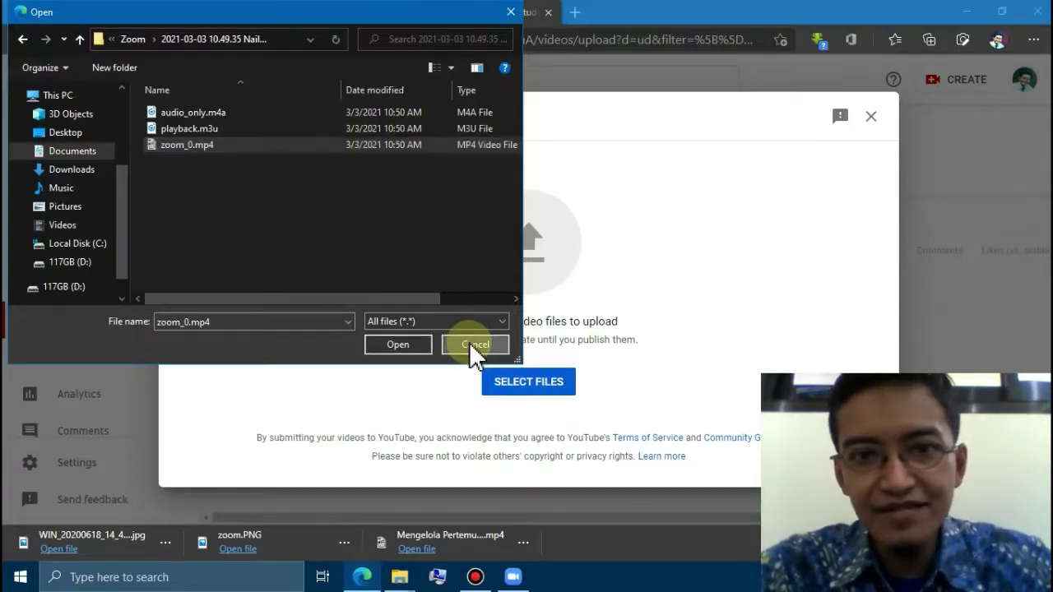
- Drag zoom_0.mp4 from File Explorer's Zoom folder into the Upload videos dialog
mouse_move(403, 578)
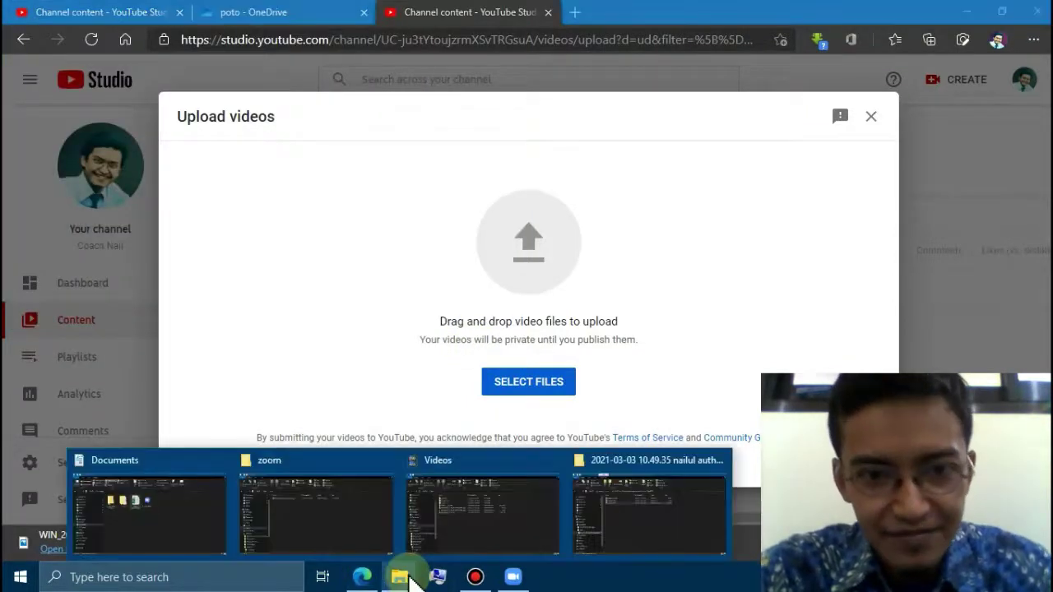
click(628, 504)
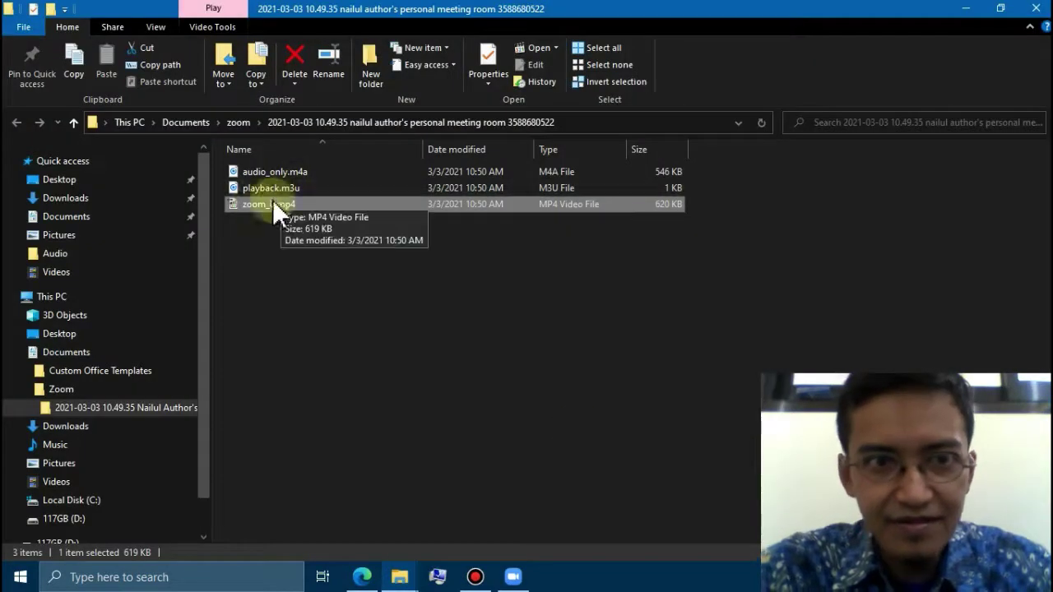
drag(253, 200, 527, 291)
key(alt+Tab)
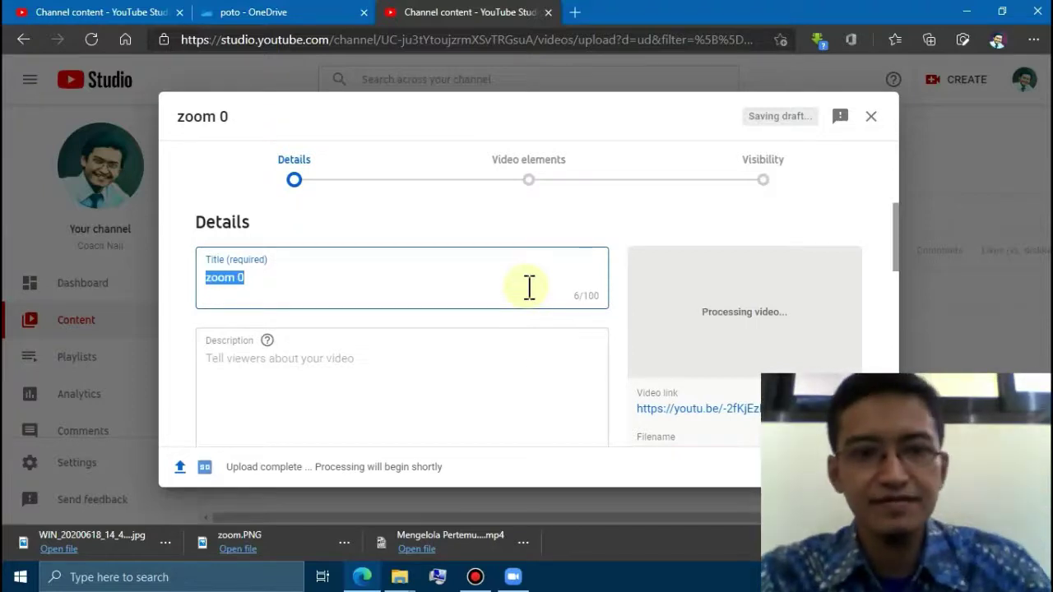
- Move between the title and description fields of the video details form
key(Tab)
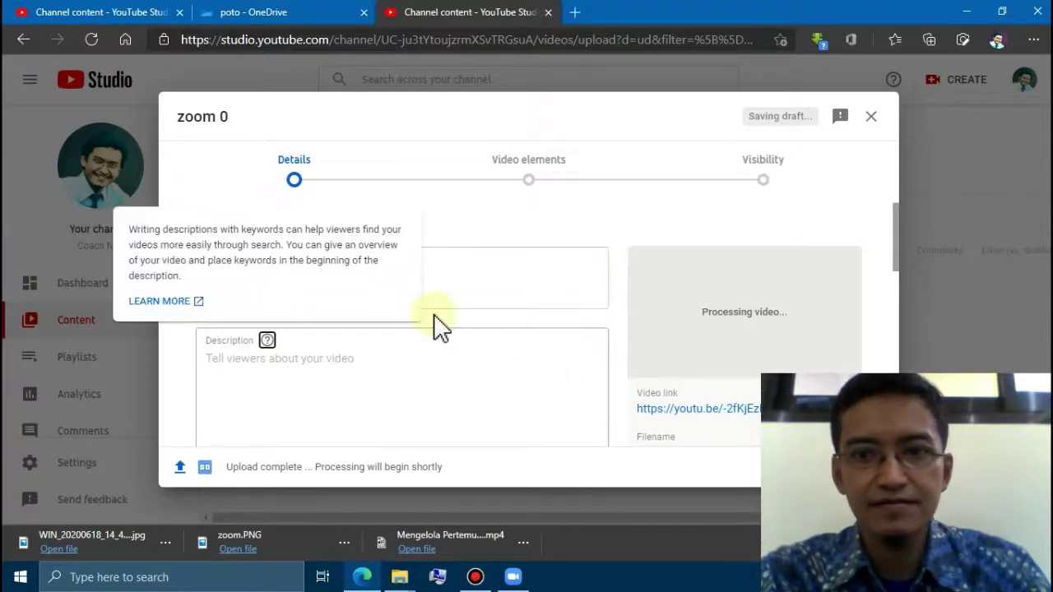
click(205, 164)
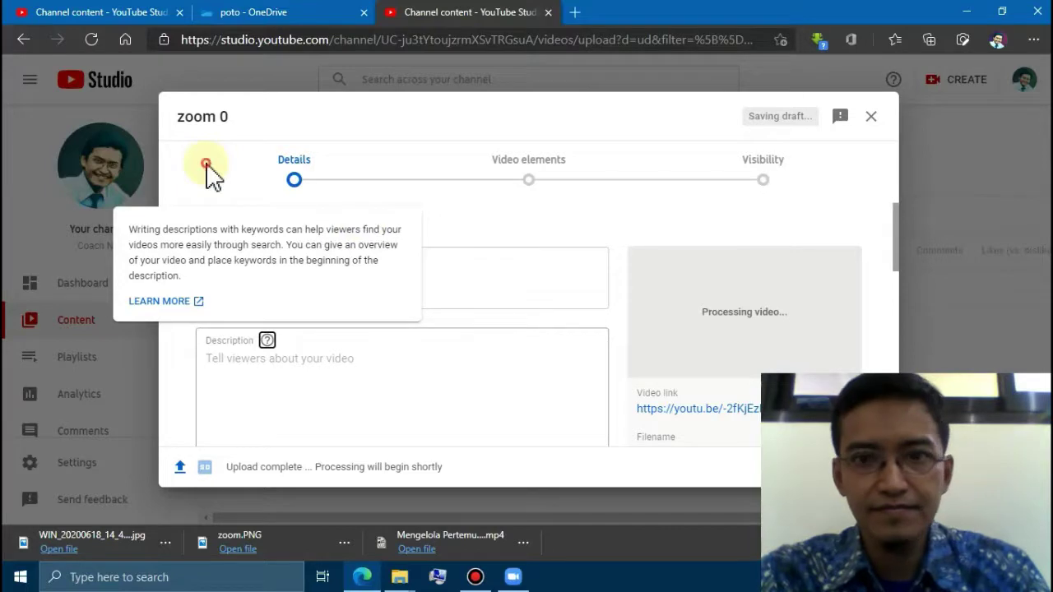
click(284, 414)
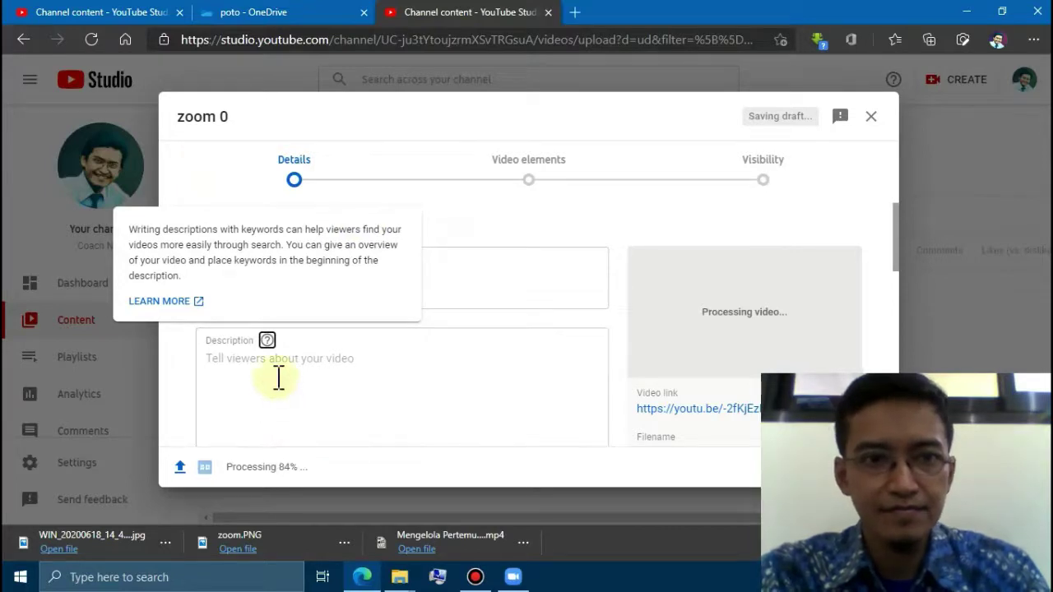
click(272, 383)
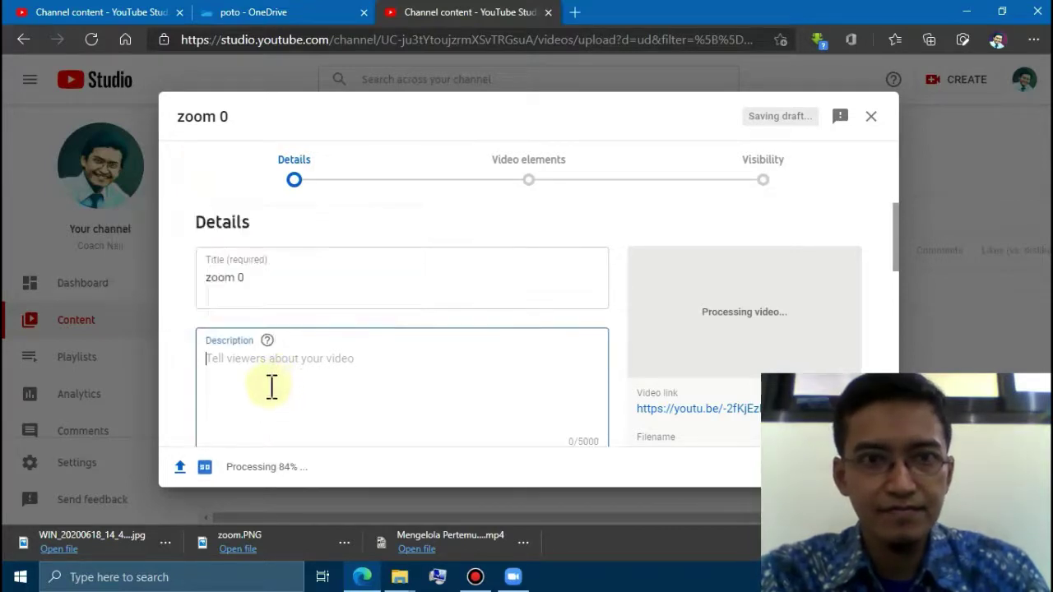
click(242, 278)
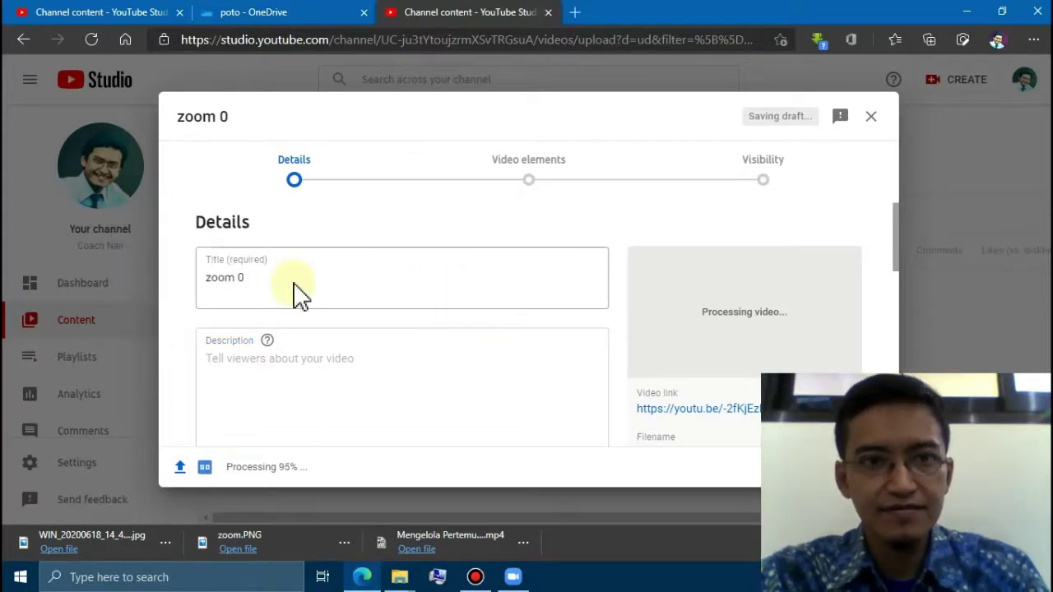
mouse_move(214, 304)
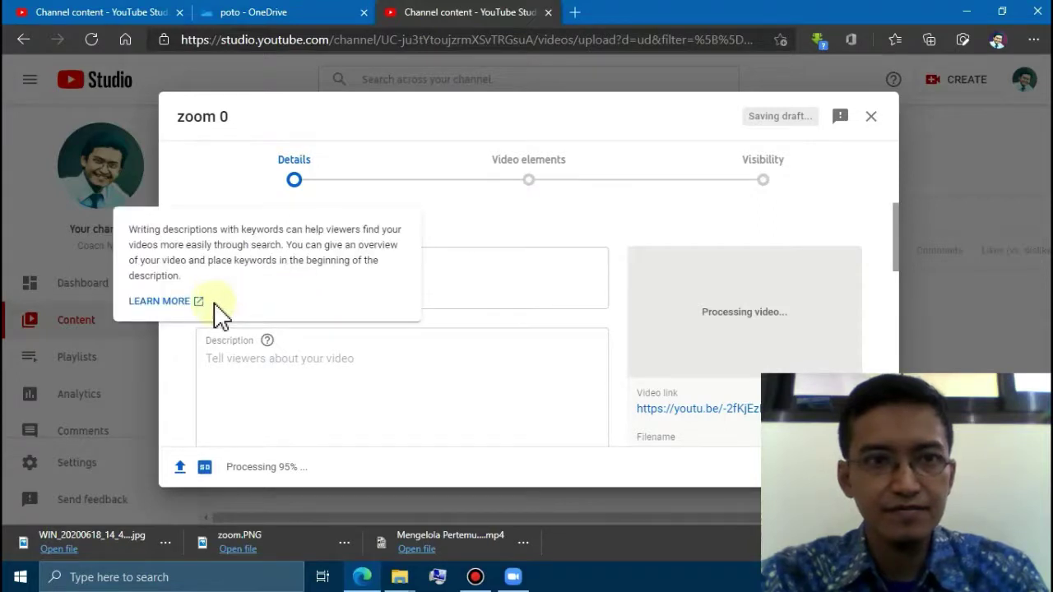
click(343, 406)
click(258, 280)
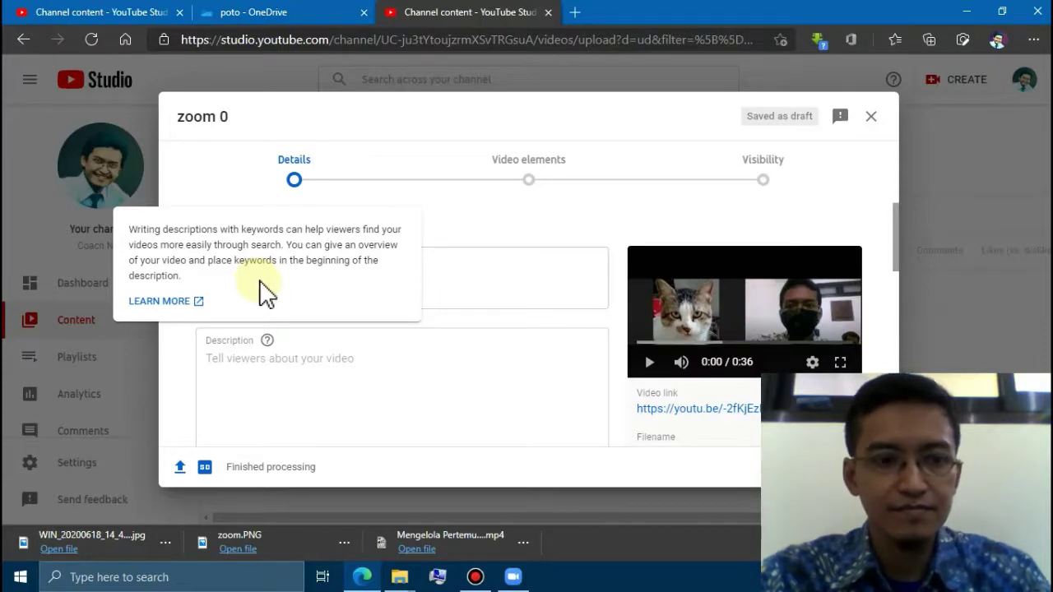
key(Tab)
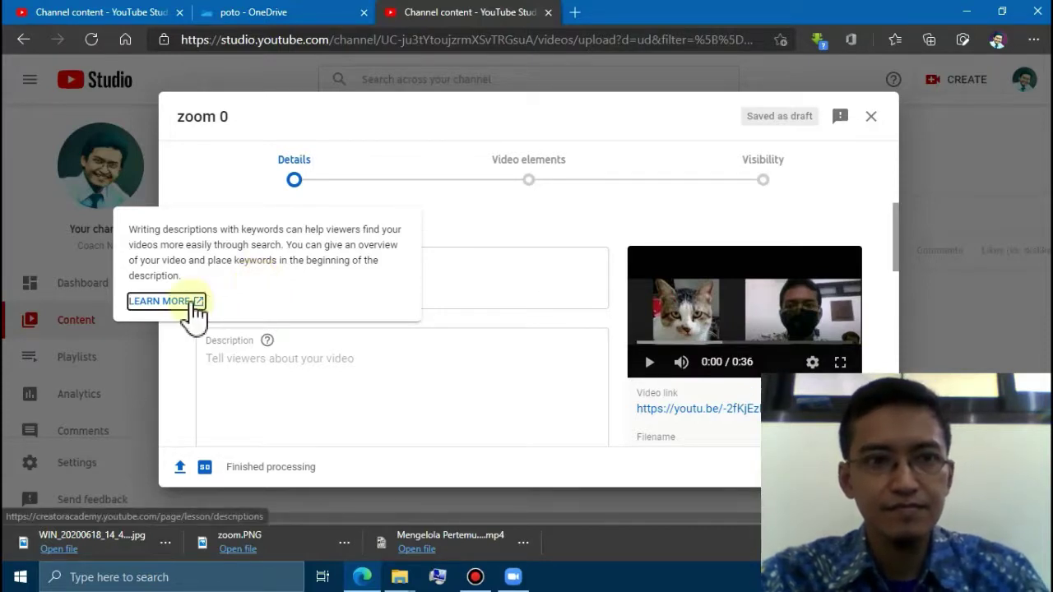
- Replace the default title 'zoom 0' with 'Rekaman Pertemuan Zoom'
click(462, 297)
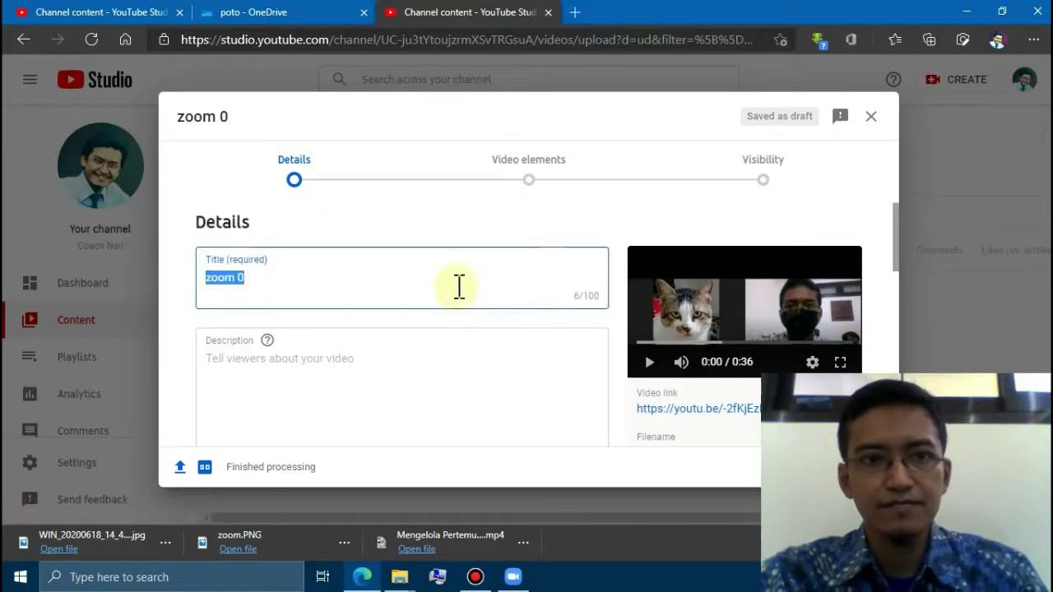
click(395, 280)
key(BackSpace)
key(BackSpace)
key(BackSpace)
key(BackSpace)
key(BackSpace)
key(BackSpace)
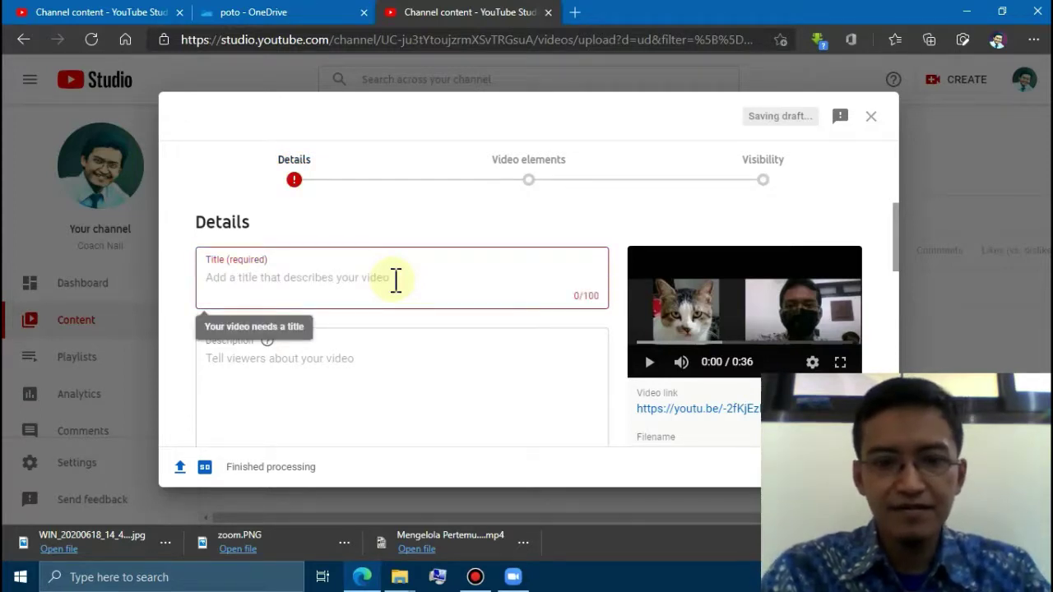
text(Rekaman)
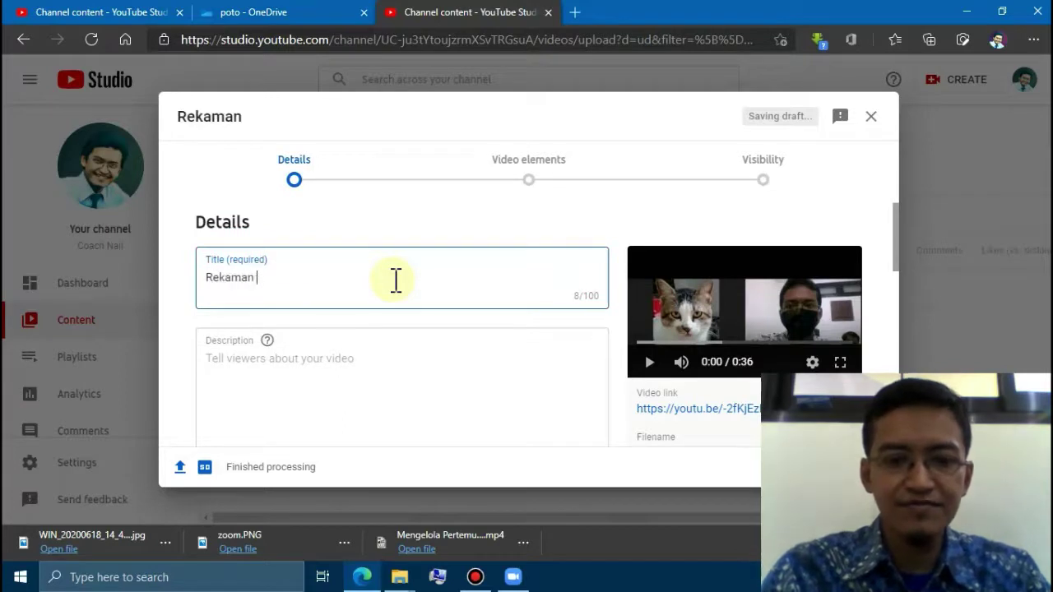
text( Pe)
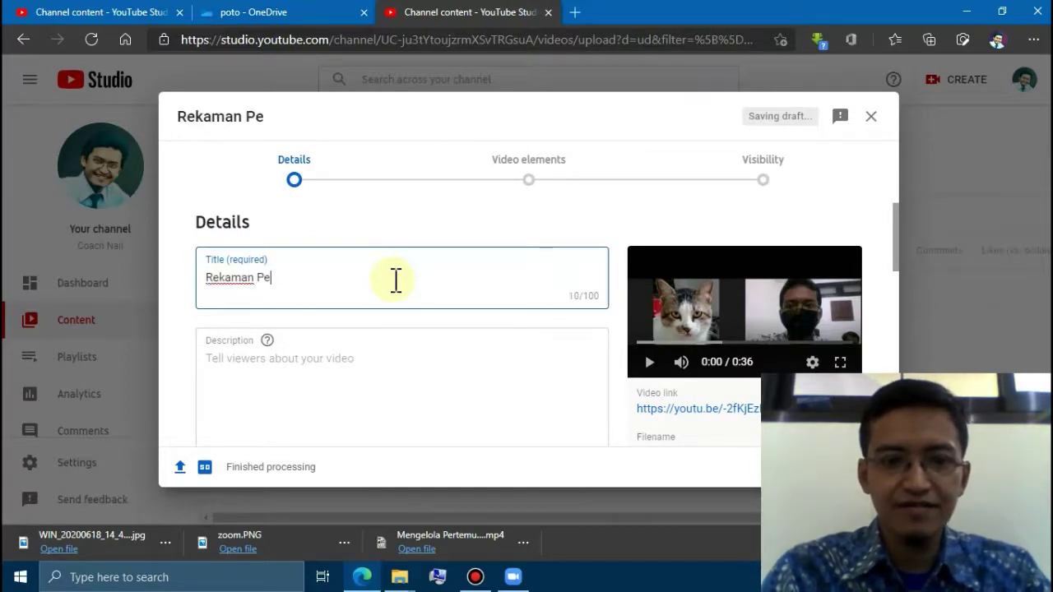
text(rtemuan Z)
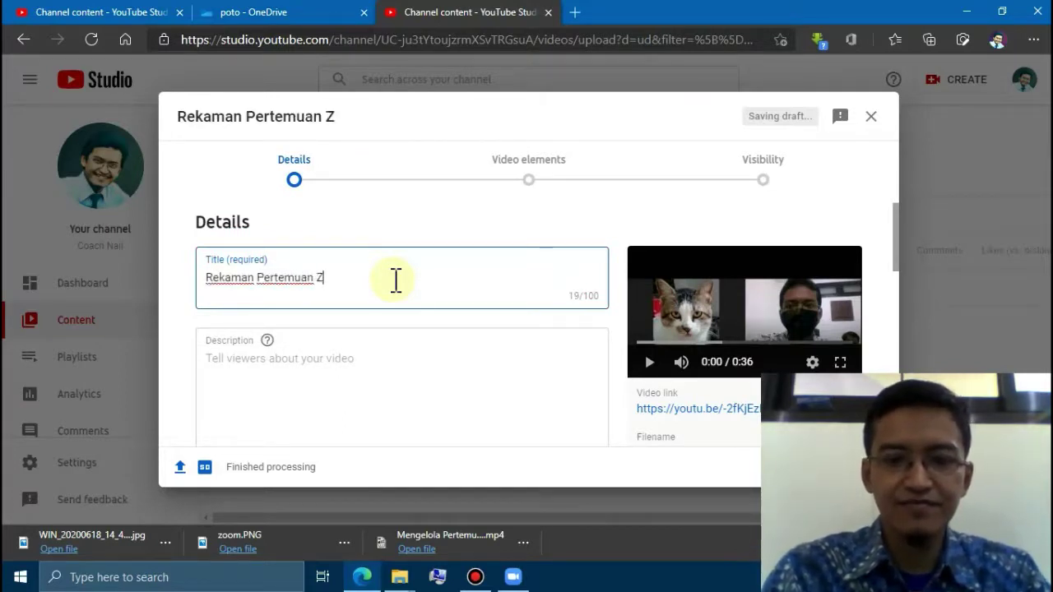
text(oom)
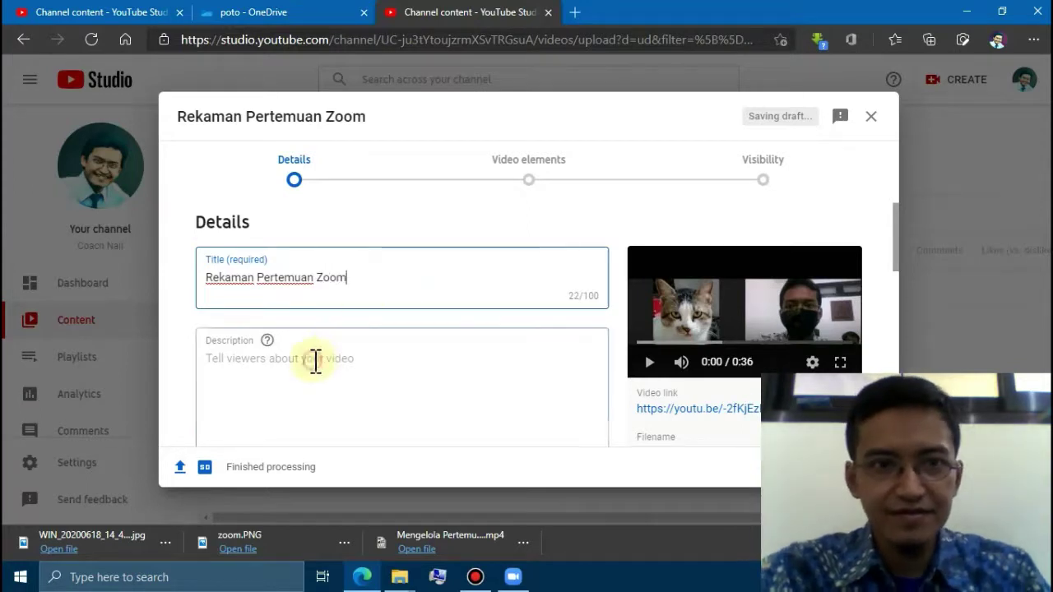
- Enter the description 'tutorial' and show the Playlists choices
click(316, 362)
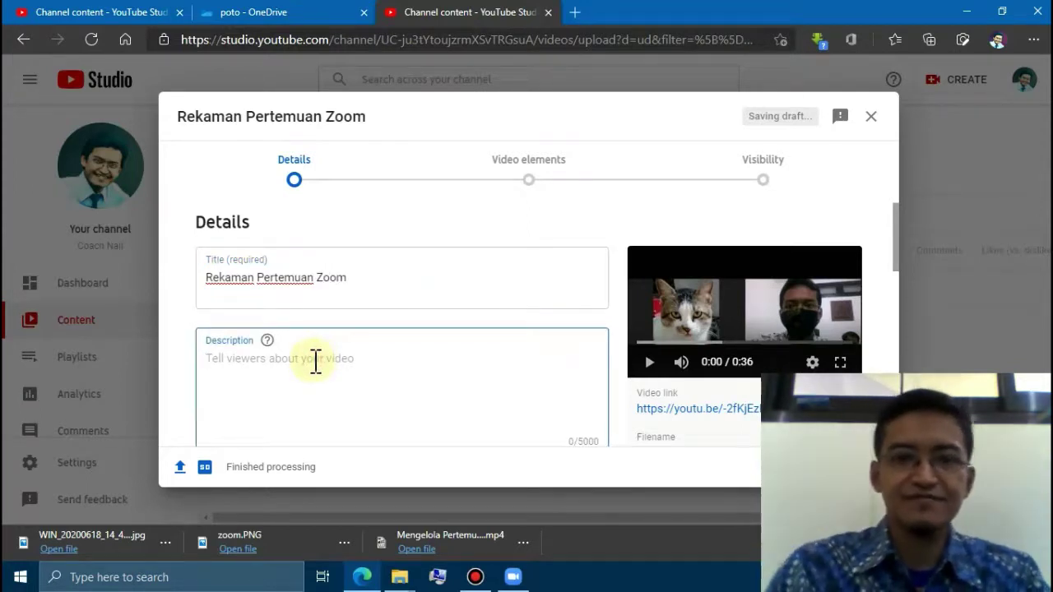
text(tutorial)
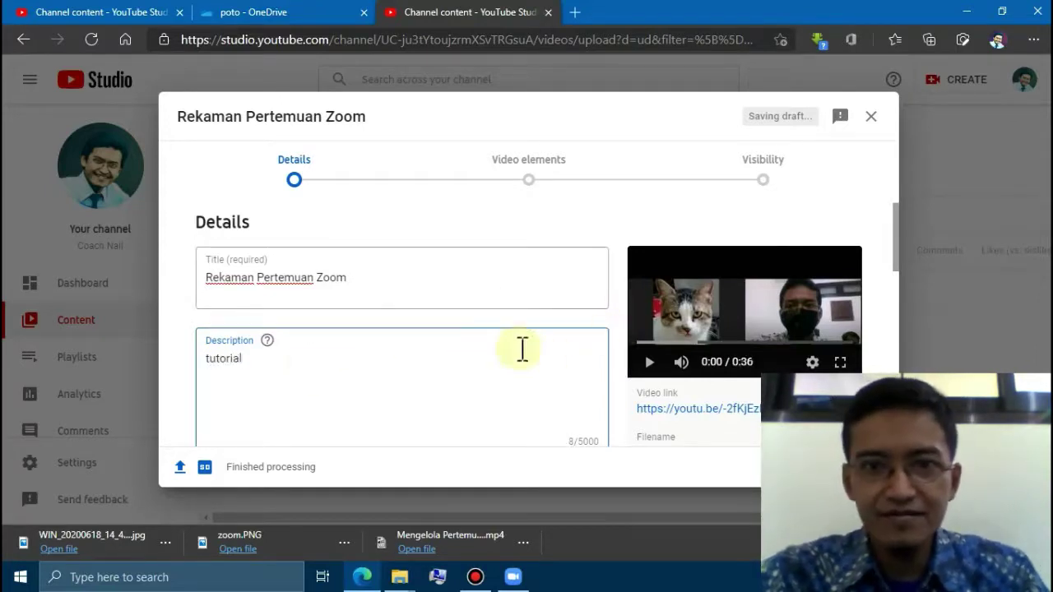
scroll(524, 354, down, 1)
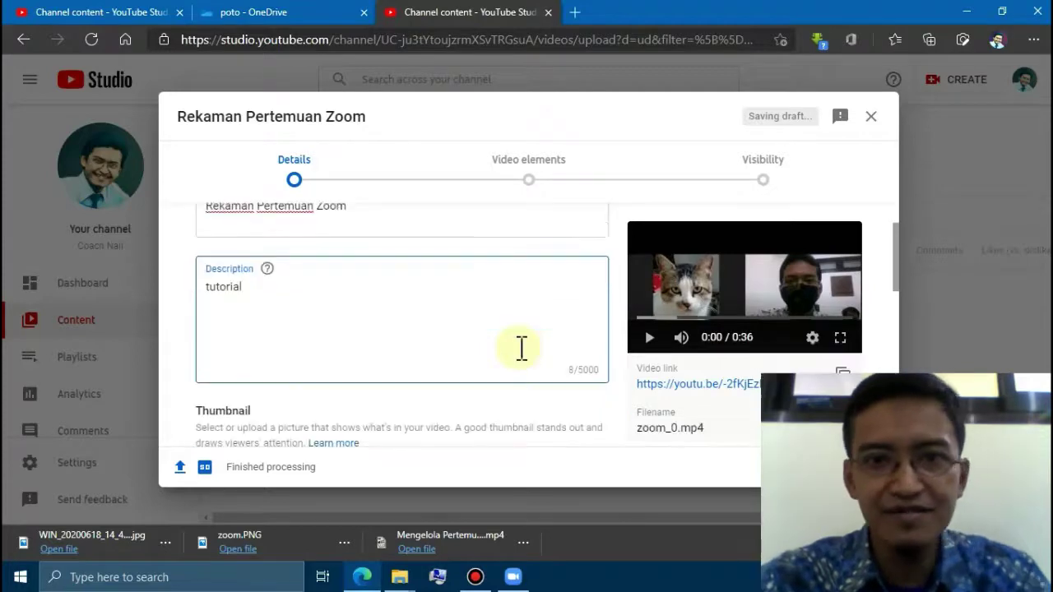
scroll(522, 349, down, 3)
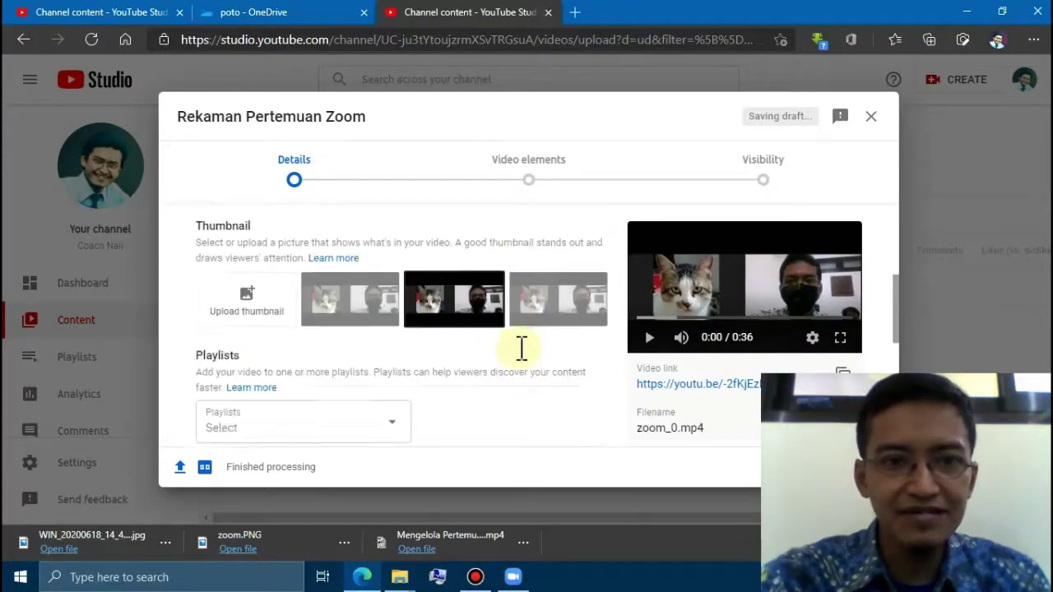
scroll(522, 349, down, 1)
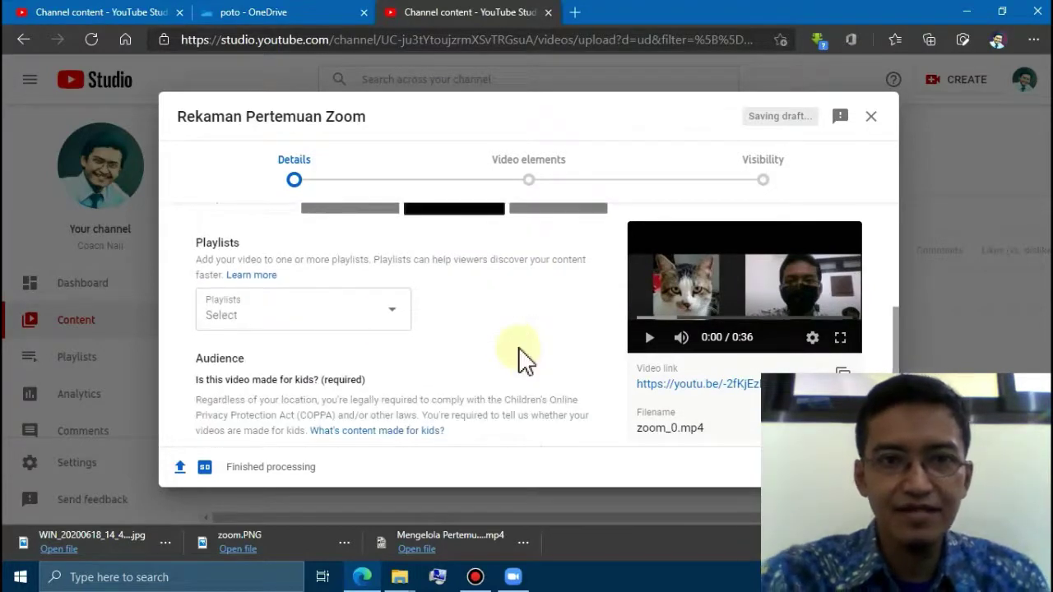
click(394, 321)
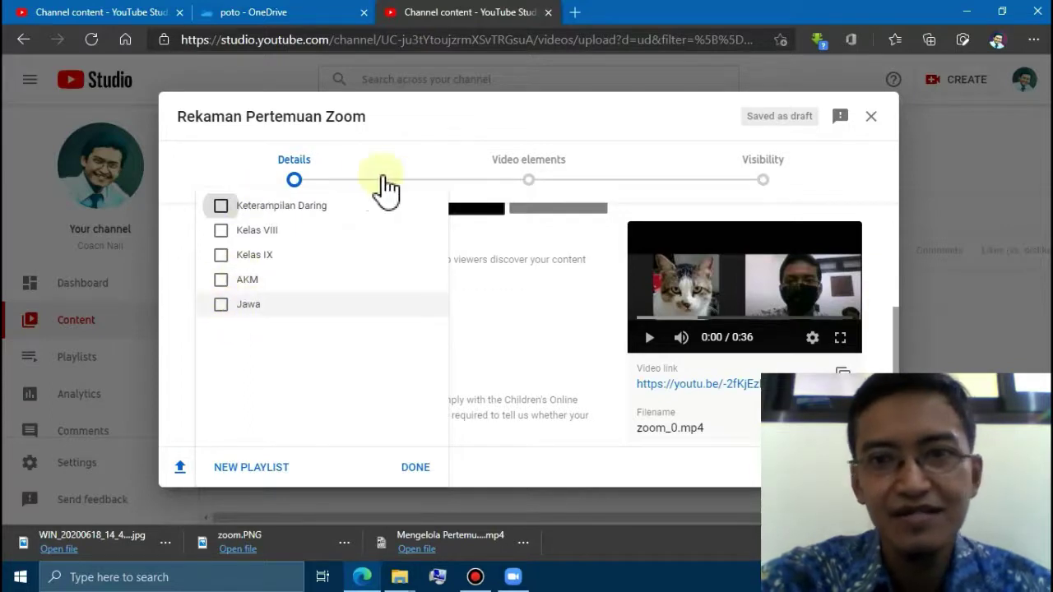
- Add the video to the Keterampilan Daring playlist and mark it 'No, it's not made for kids'
click(223, 207)
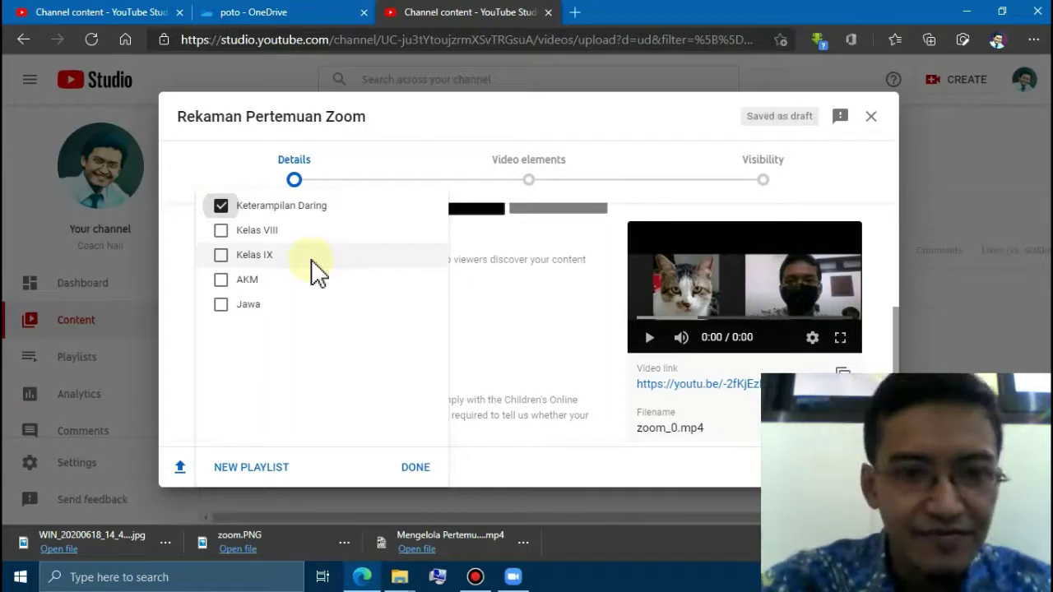
click(416, 469)
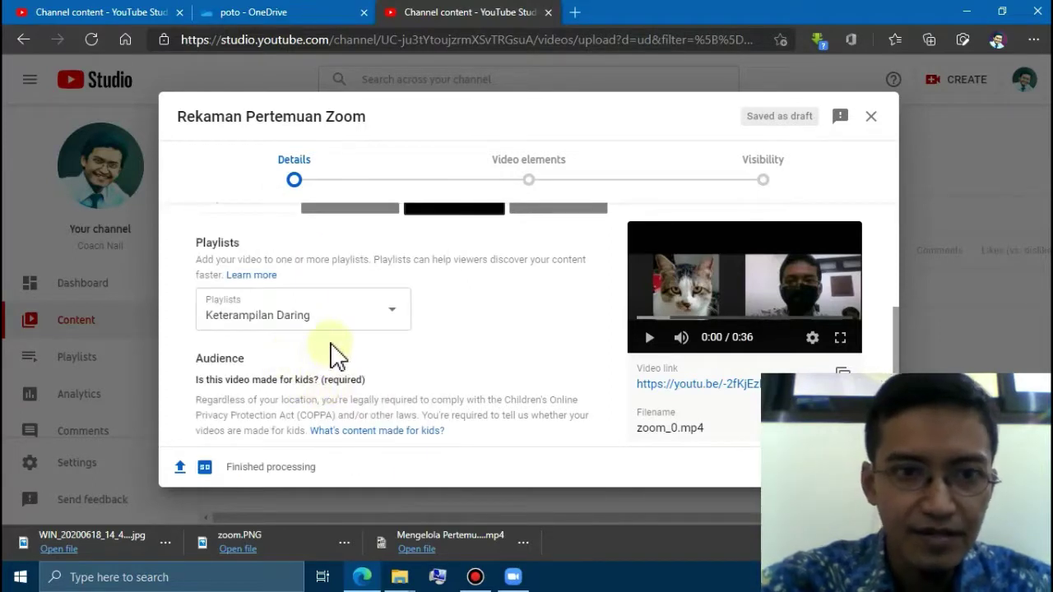
scroll(337, 355, down, 3)
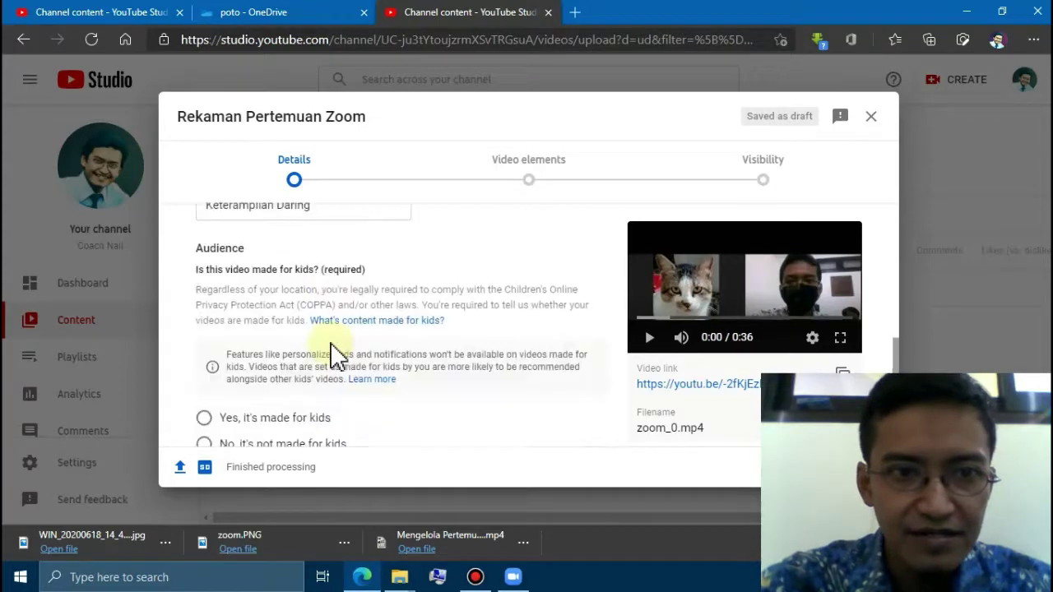
scroll(338, 356, down, 3)
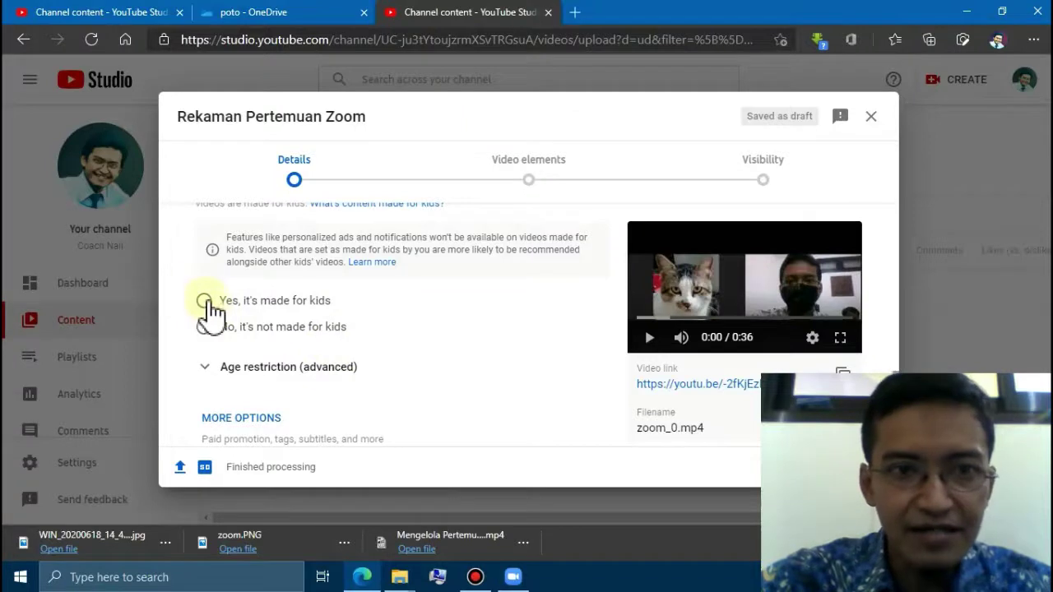
click(205, 301)
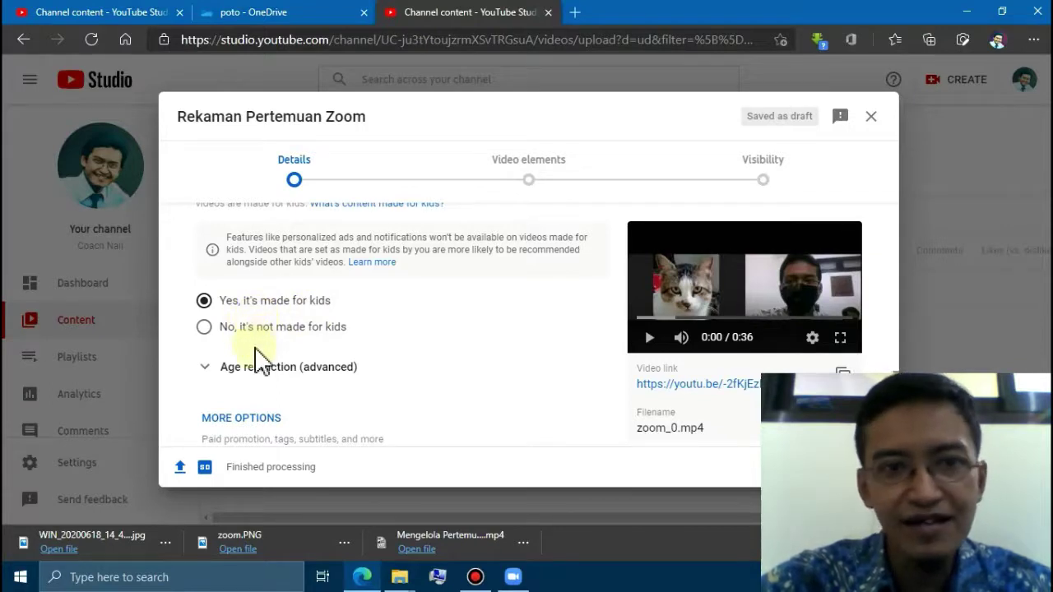
click(204, 327)
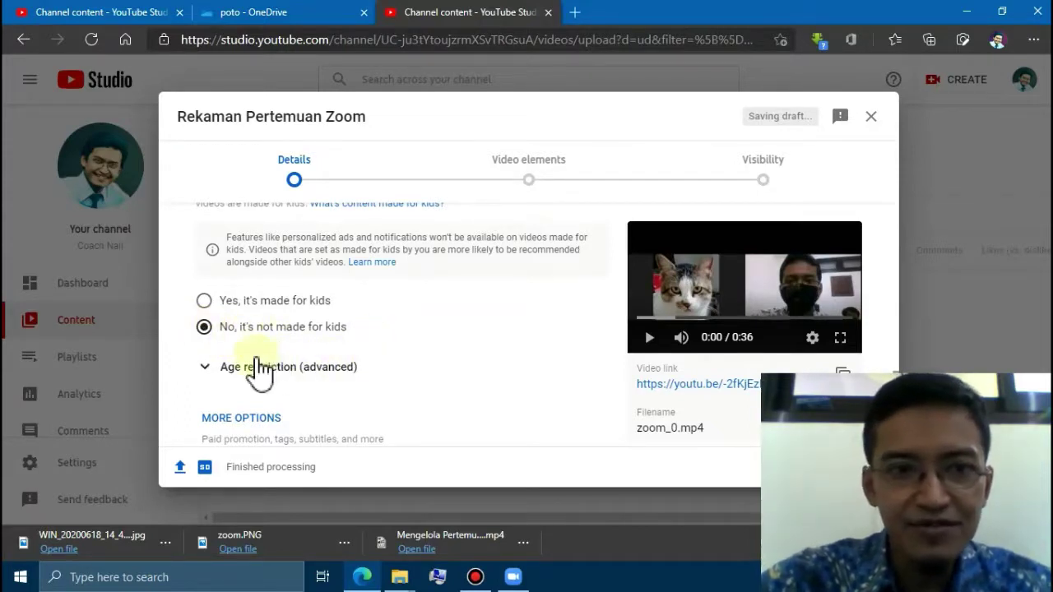
- Set age restriction to 'No, don't restrict my video to viewers over 18 only'
click(207, 377)
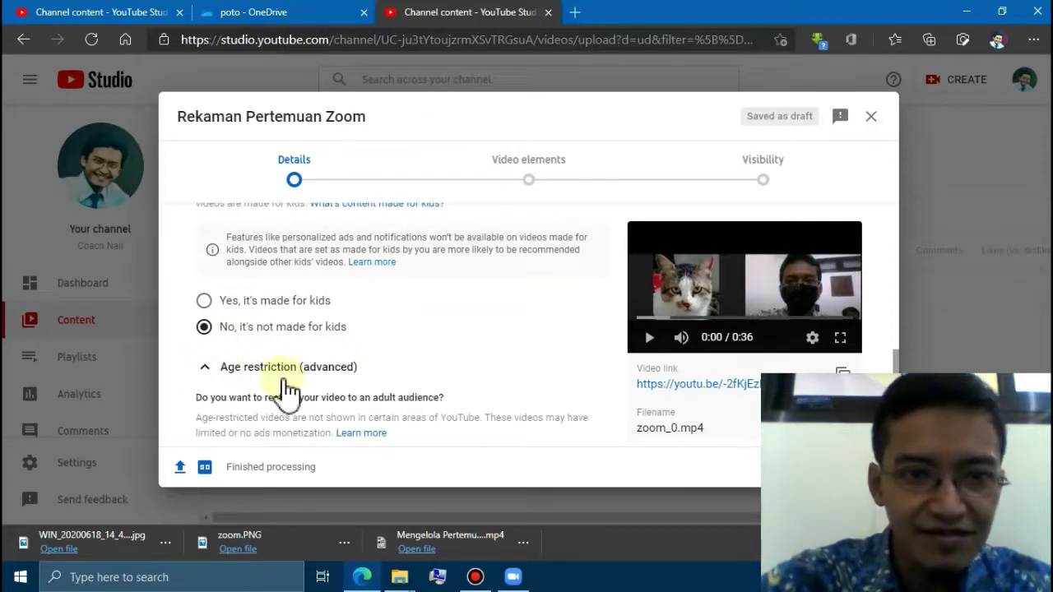
scroll(288, 391, down, 1)
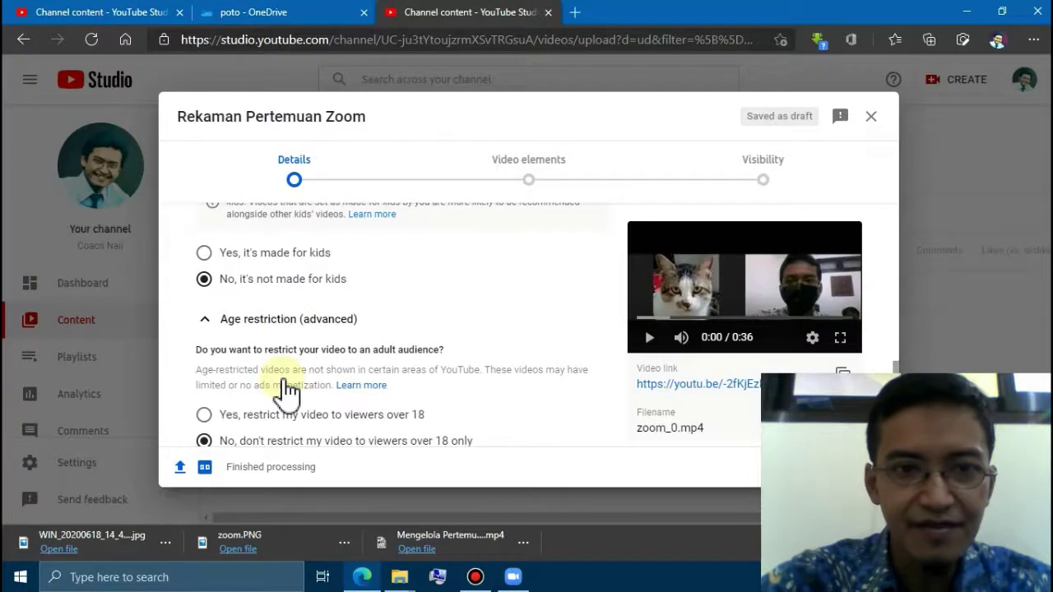
scroll(288, 391, down, 1)
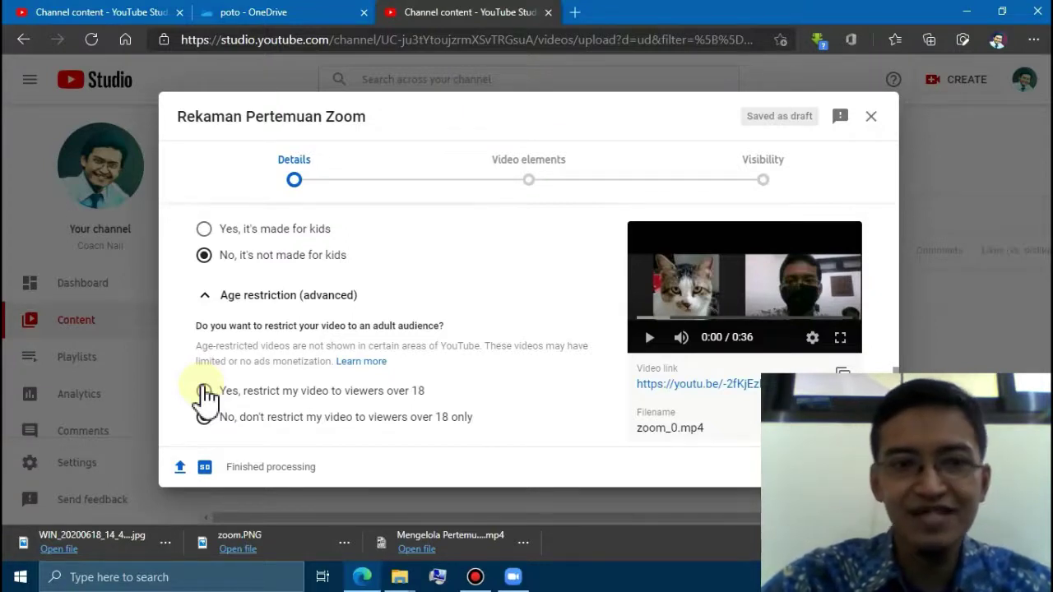
click(211, 418)
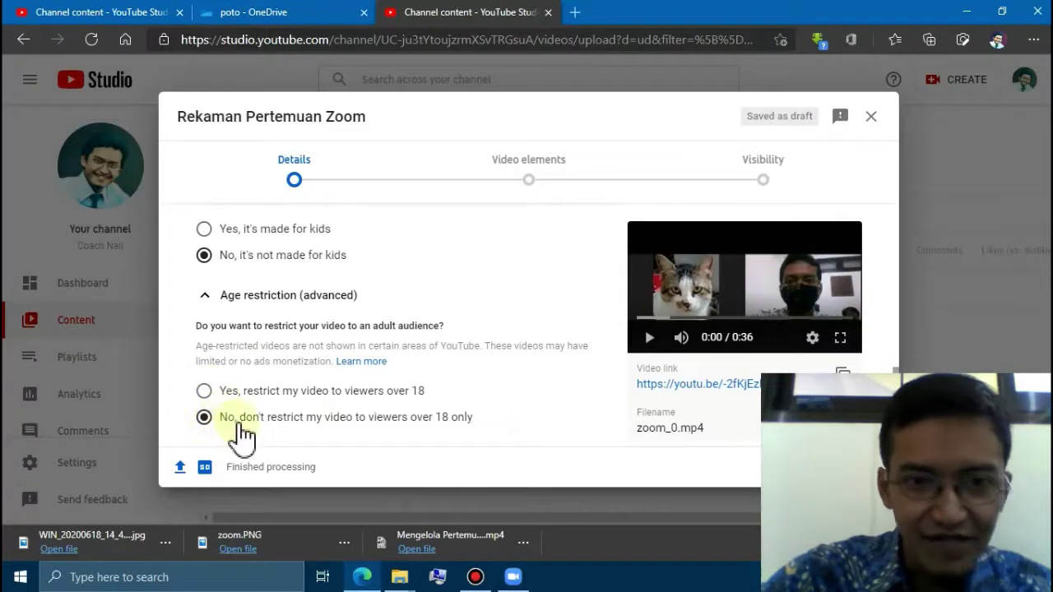
scroll(304, 432, down, 1)
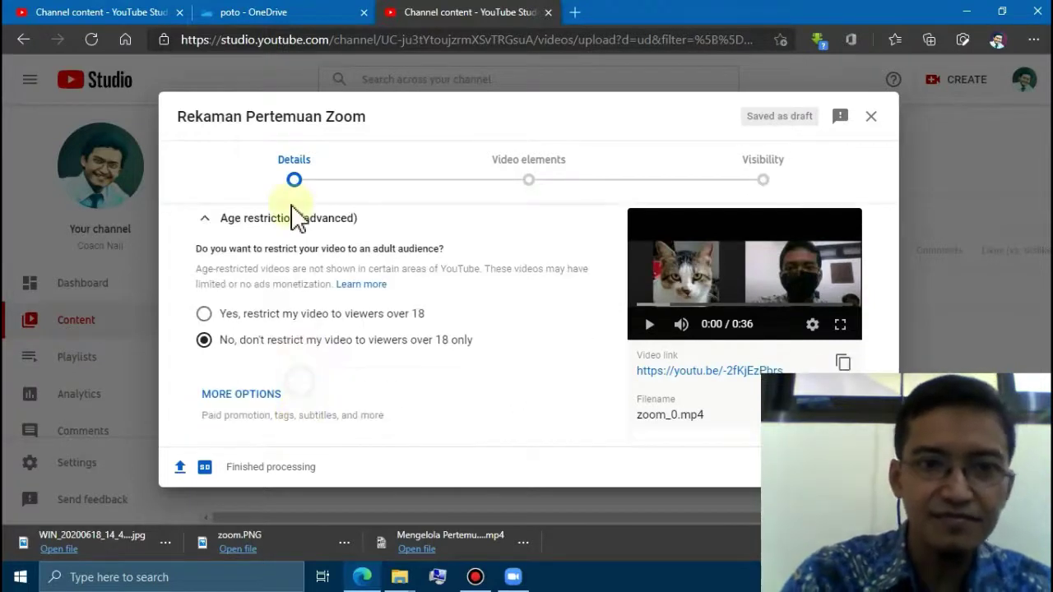
right_click(298, 214)
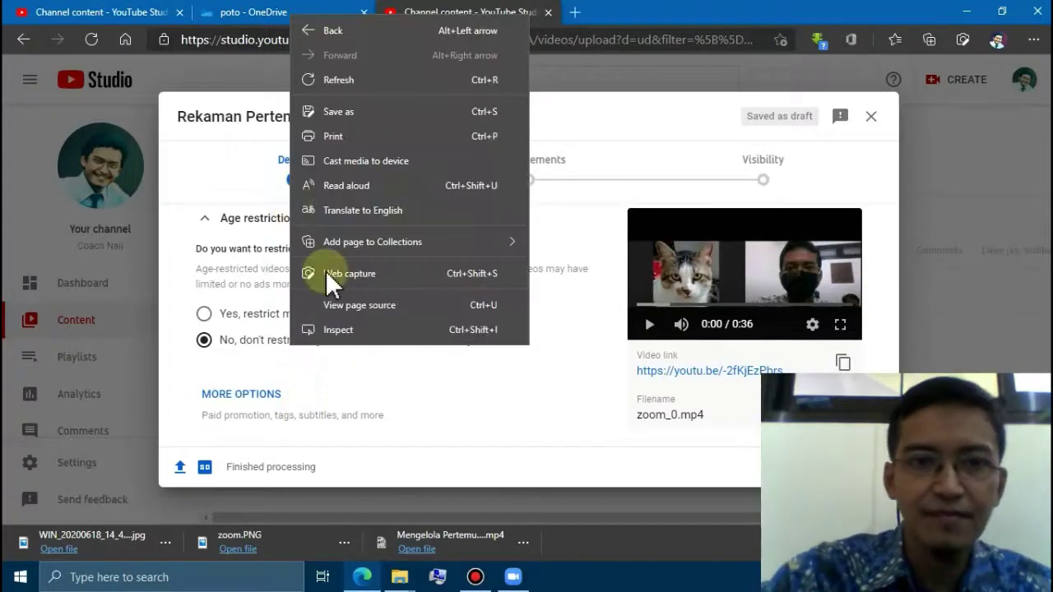
click(396, 416)
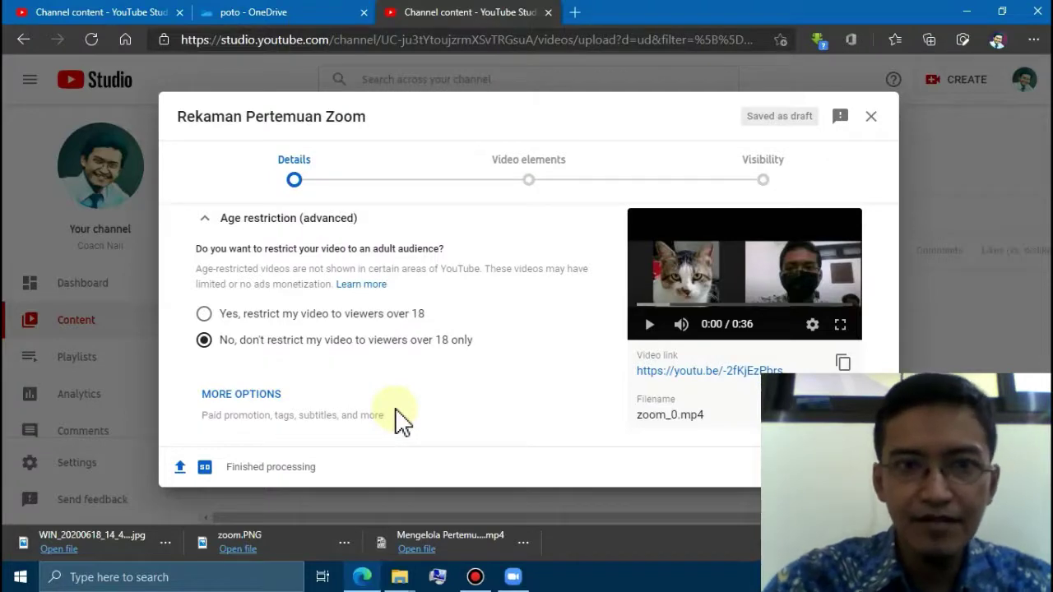
scroll(396, 416, up, 5)
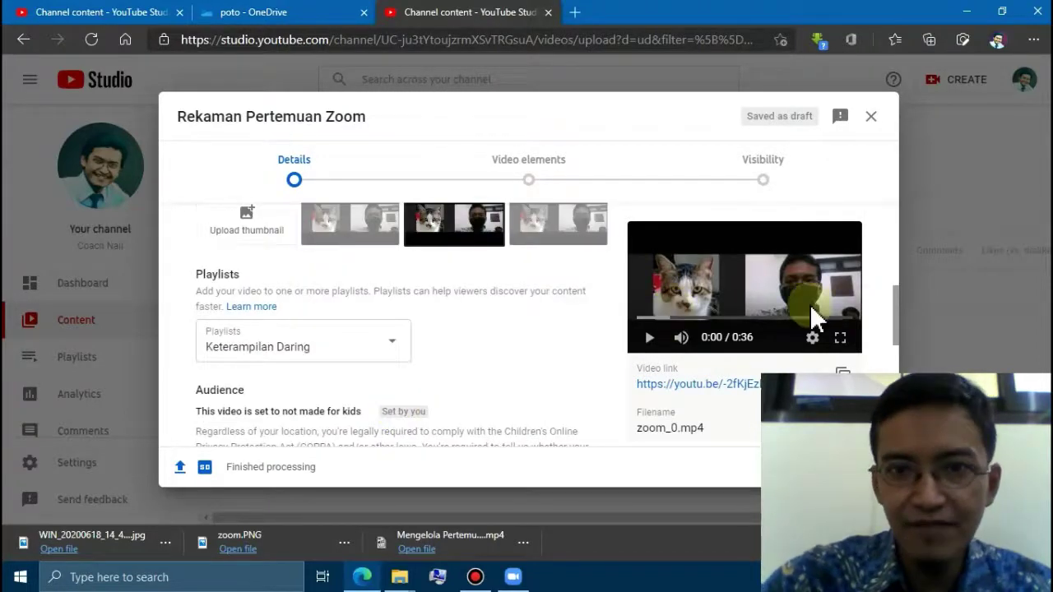
- Use the first auto-generated frame as the thumbnail and continue to Video elements
scroll(810, 303, up, 3)
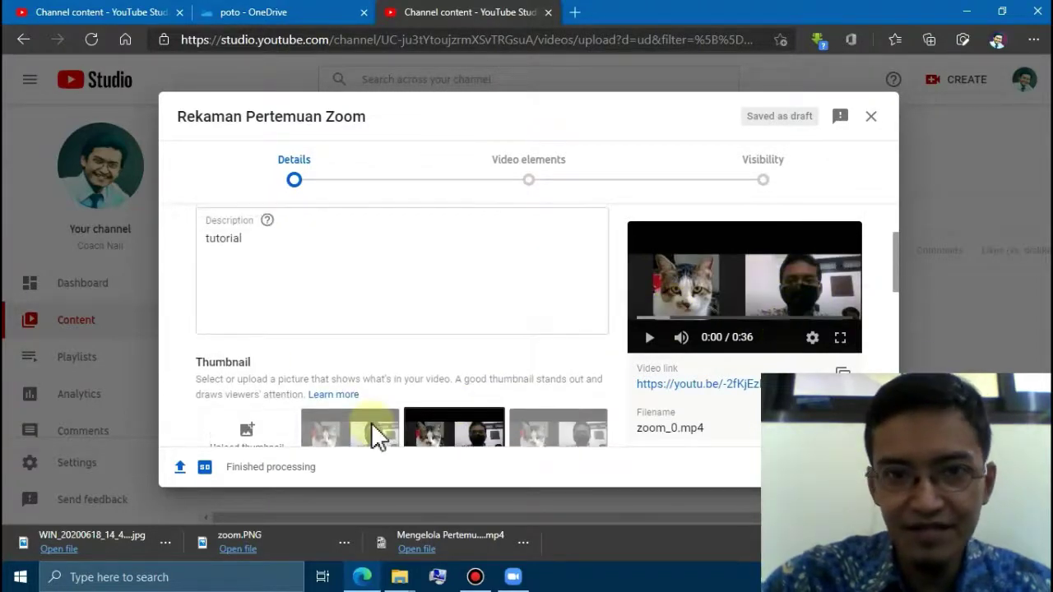
scroll(371, 422, up, 1)
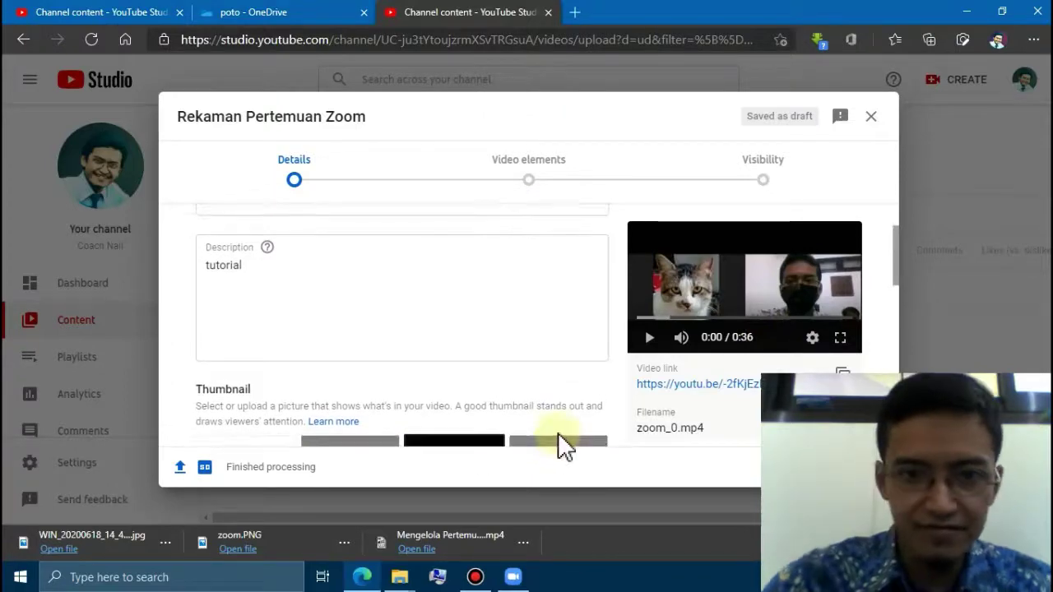
scroll(558, 433, down, 2)
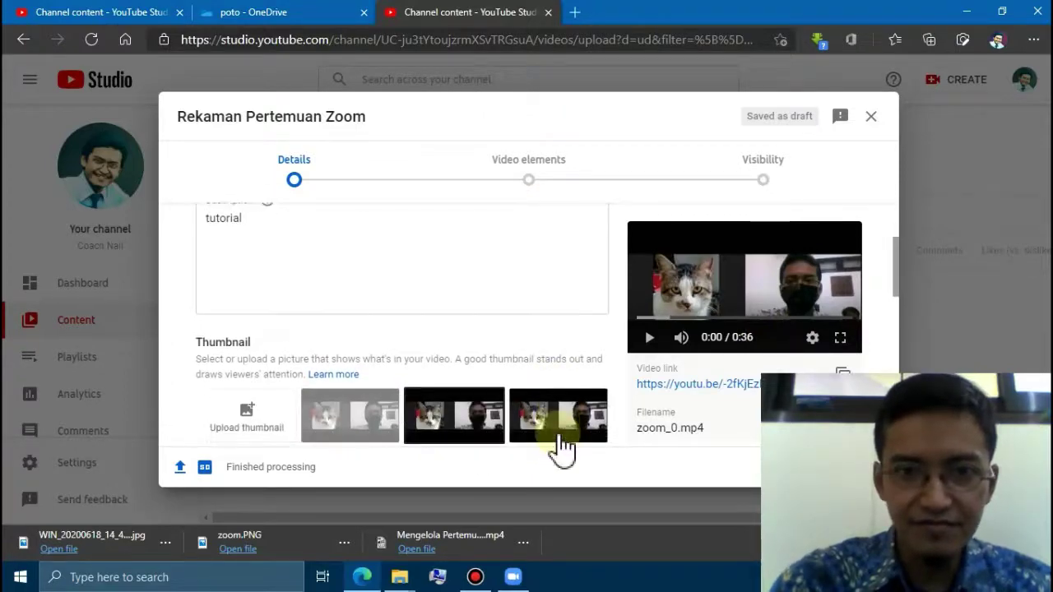
scroll(559, 449, down, 2)
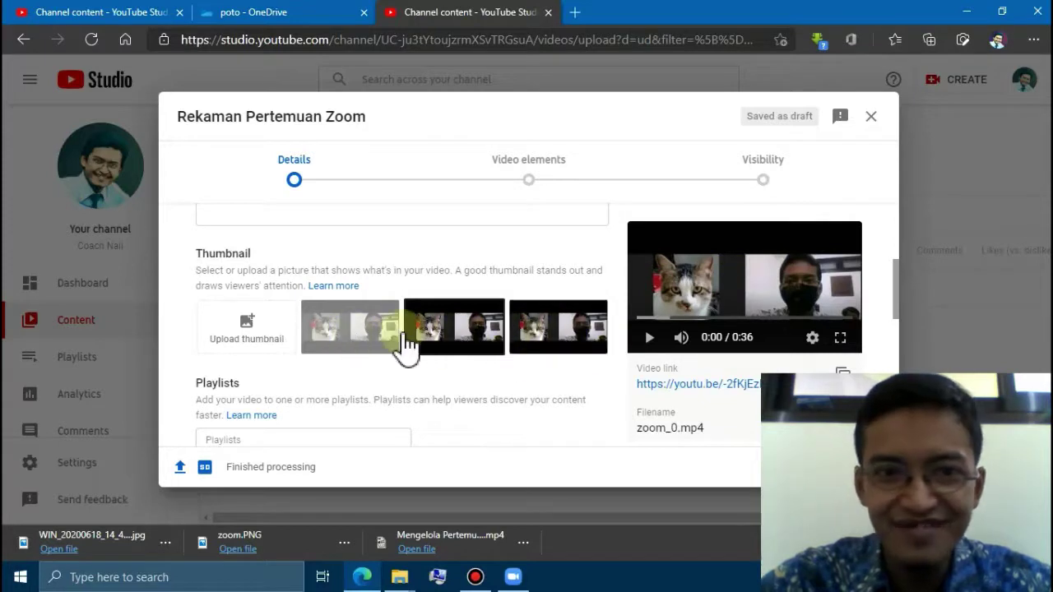
click(346, 331)
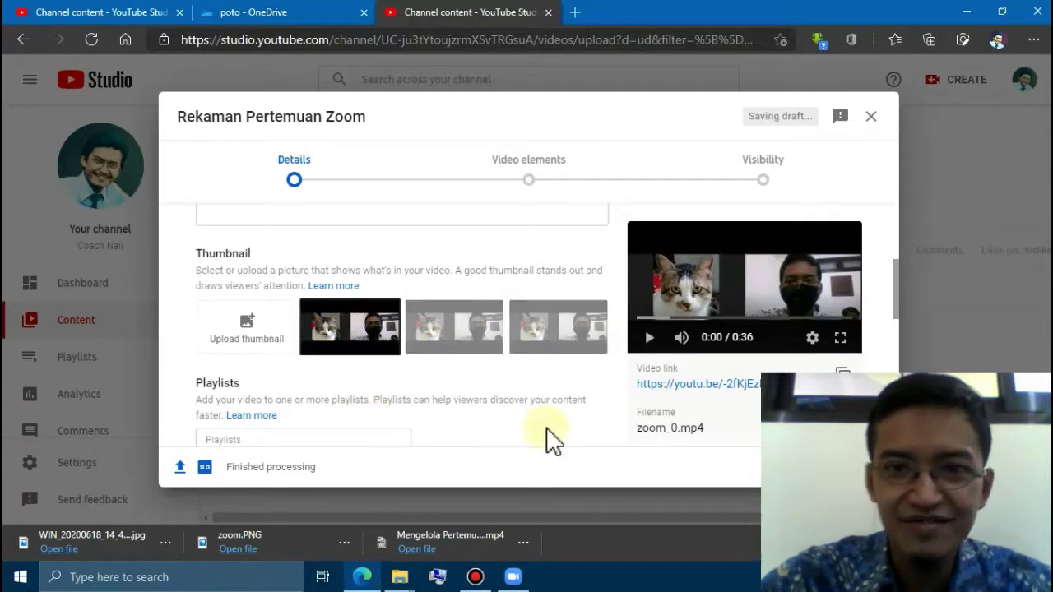
key(Tab)
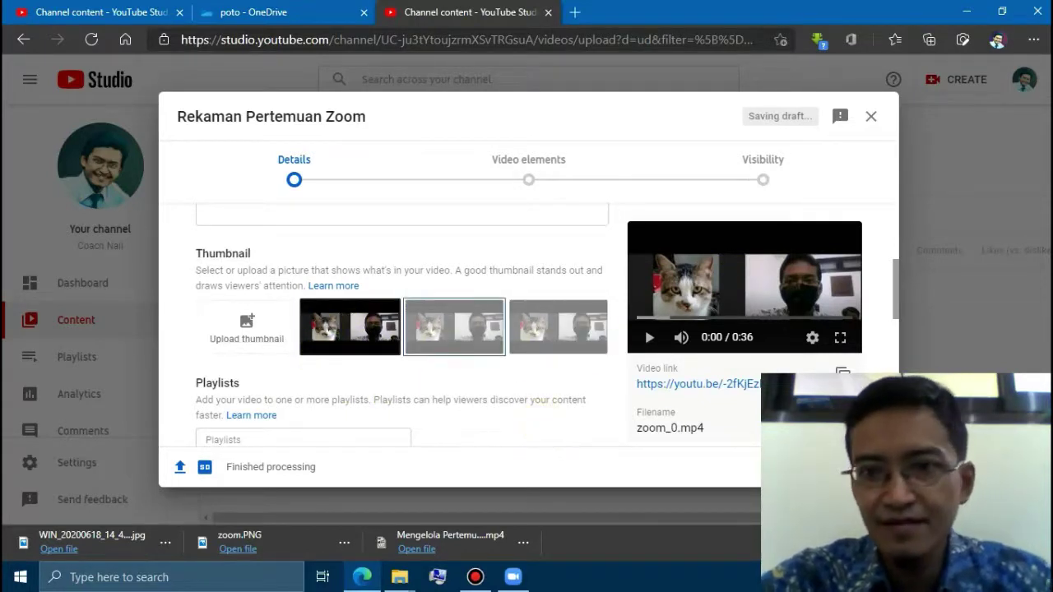
click(863, 467)
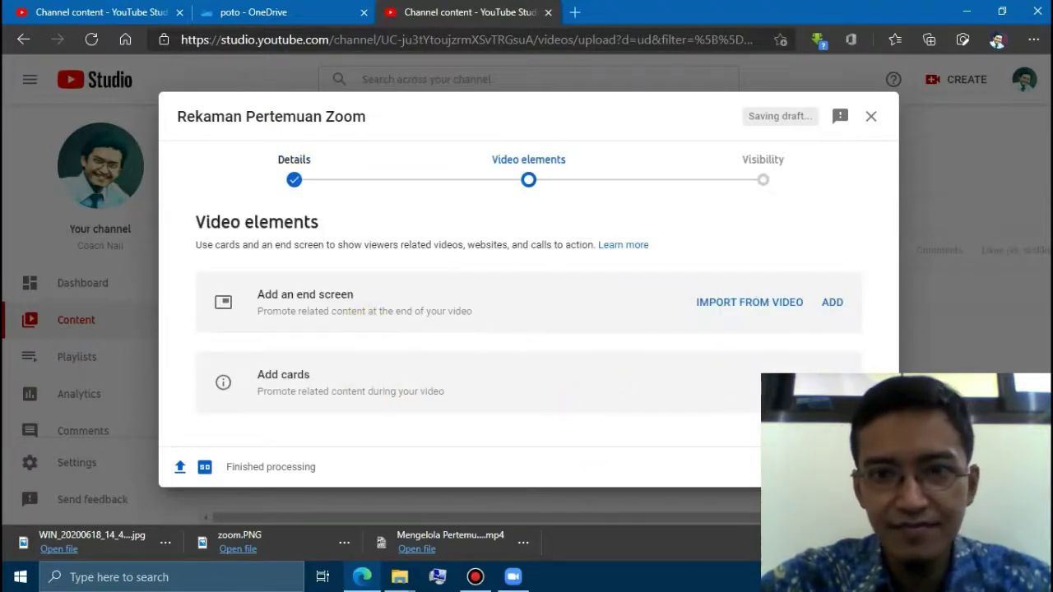
- Continue to Visibility, set 'Rekaman Pertemuan Zoom' to Public, and publish it
click(862, 467)
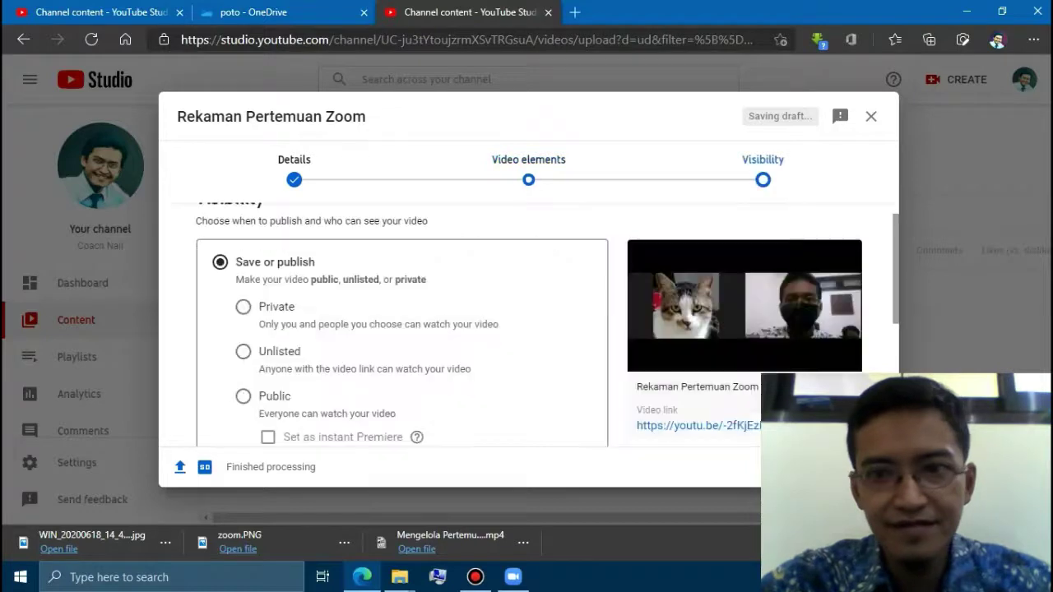
click(245, 404)
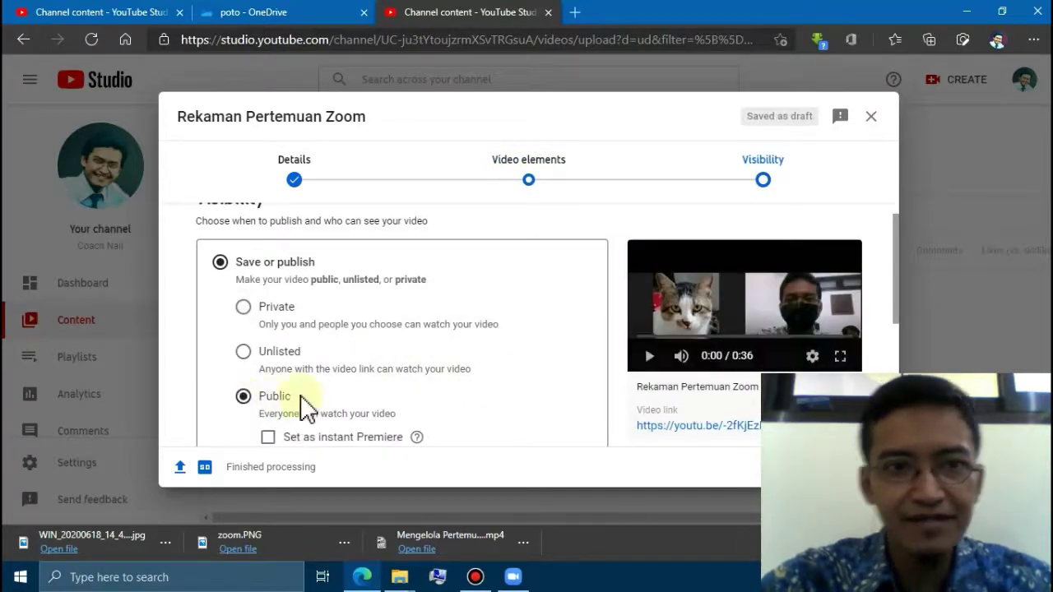
scroll(306, 403, down, 1)
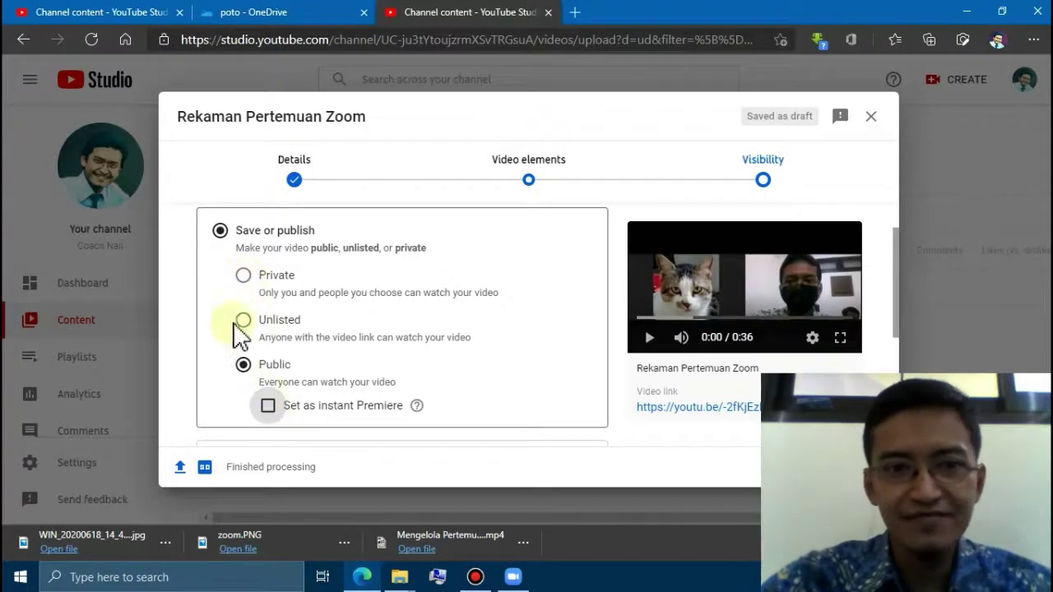
scroll(379, 375, down, 2)
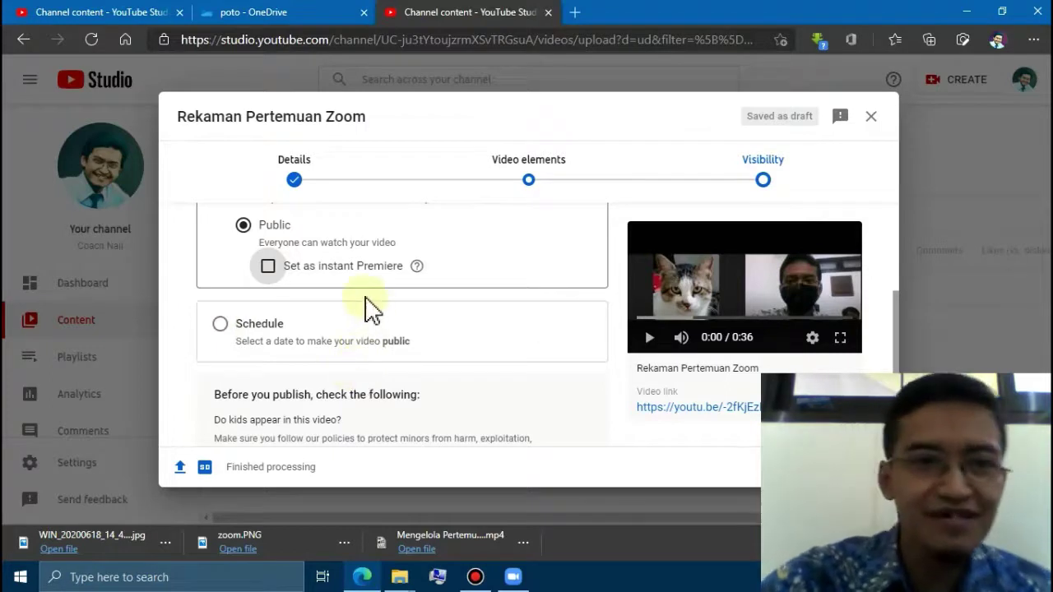
scroll(368, 309, up, 1)
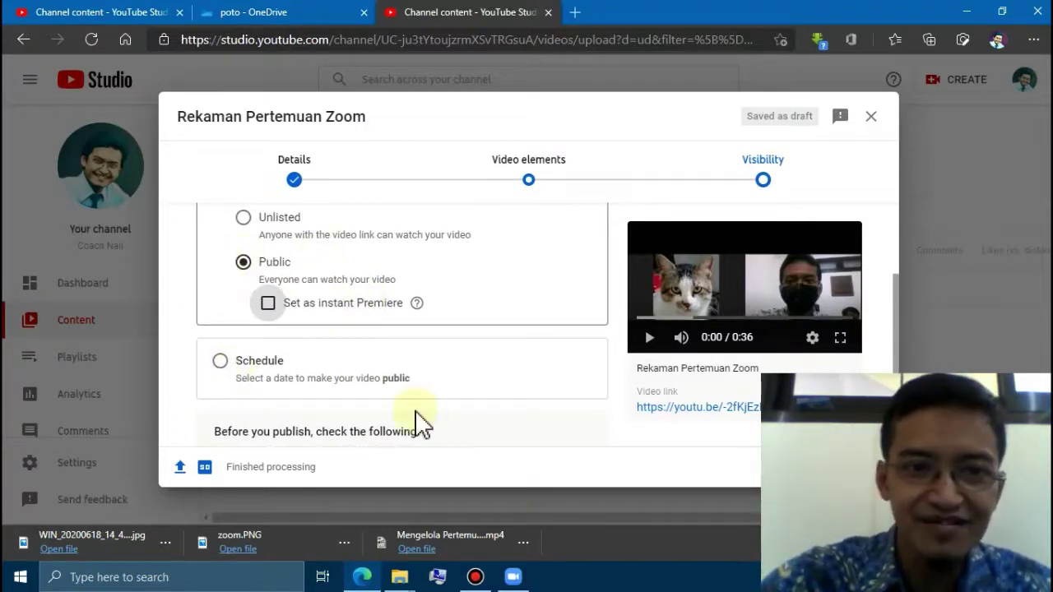
scroll(417, 413, down, 2)
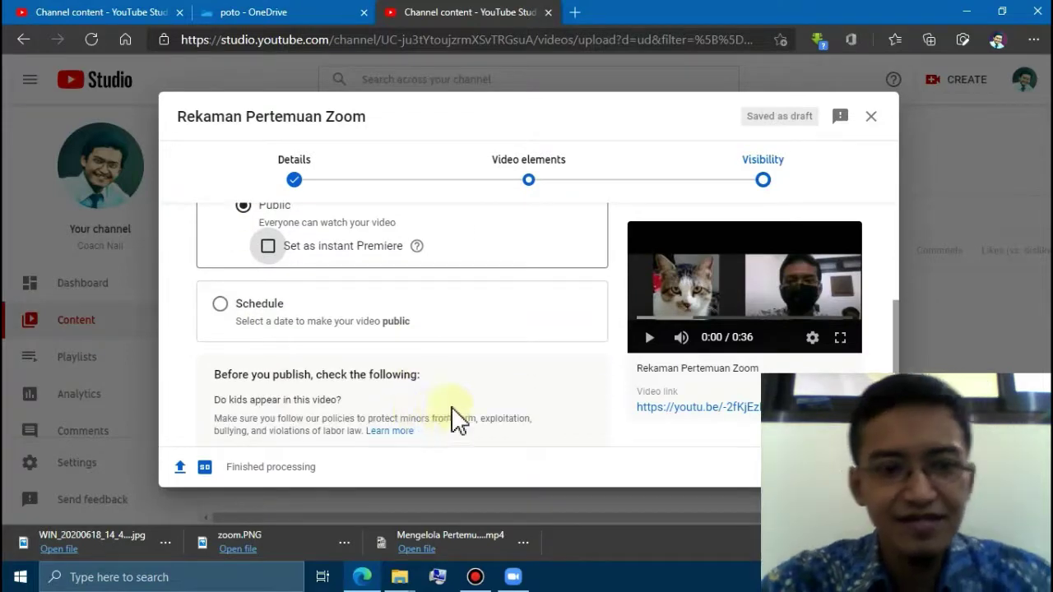
key(Tab)
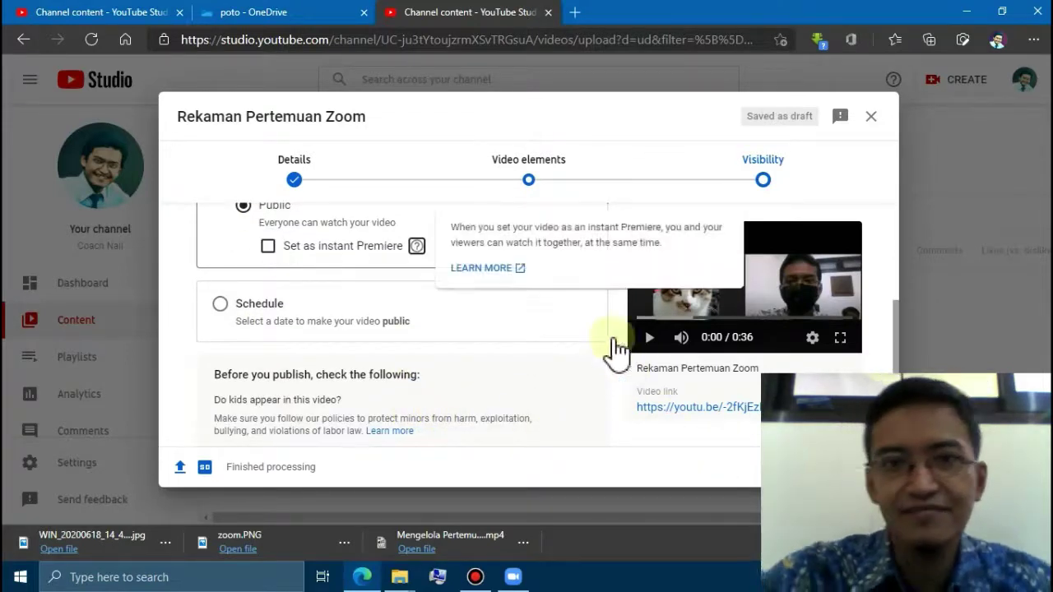
click(859, 467)
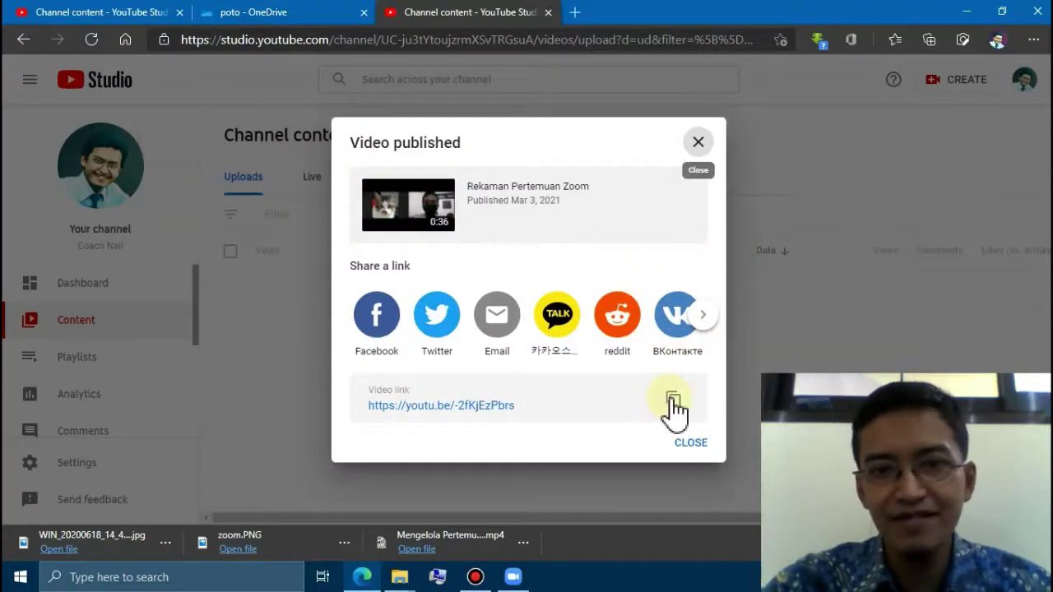
- Copy the published video's share link and close the publication notice
click(672, 402)
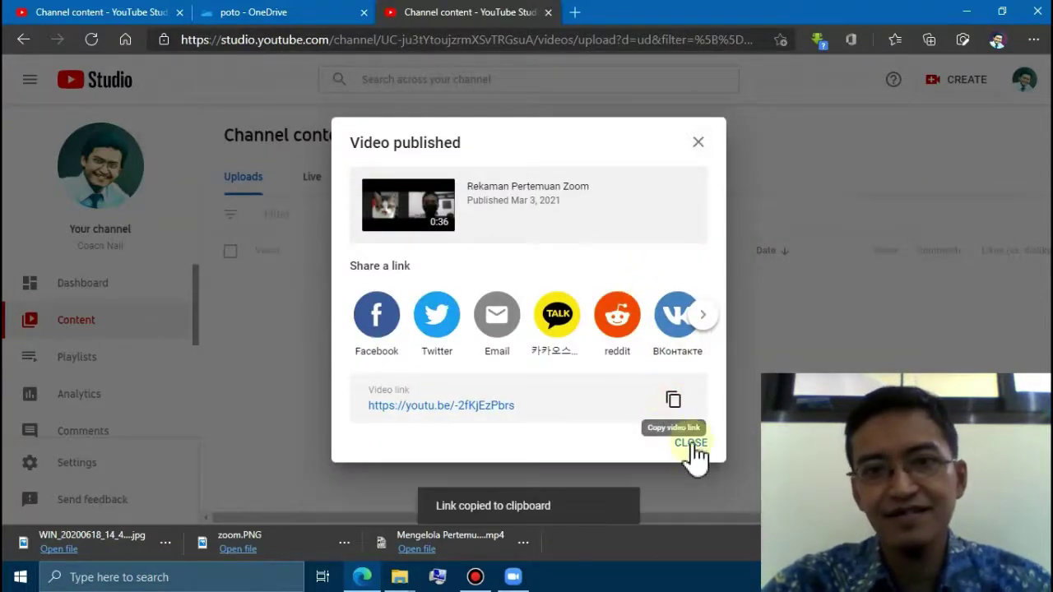
click(670, 448)
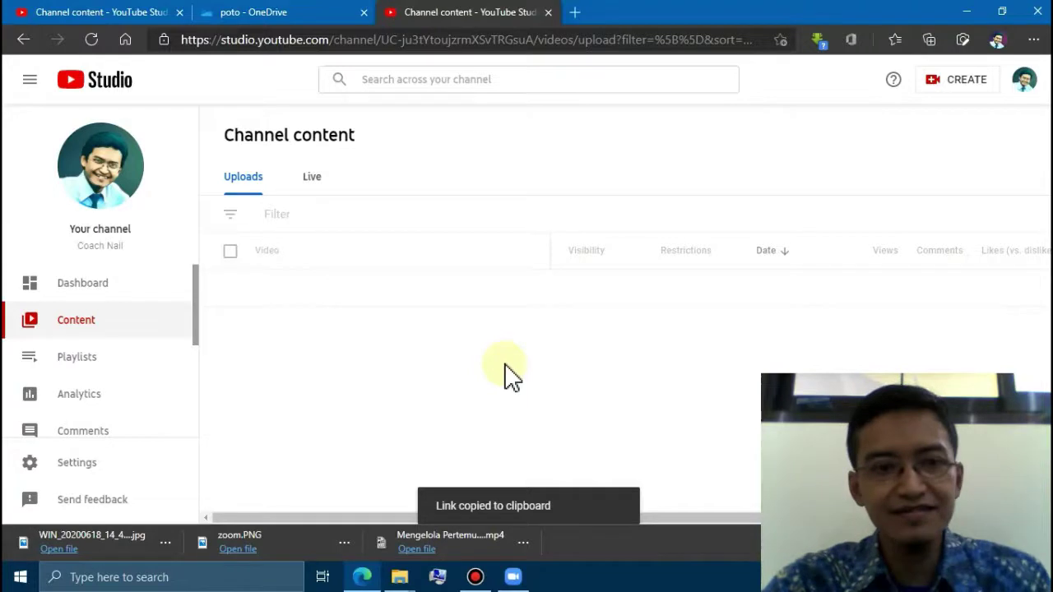
key(super)
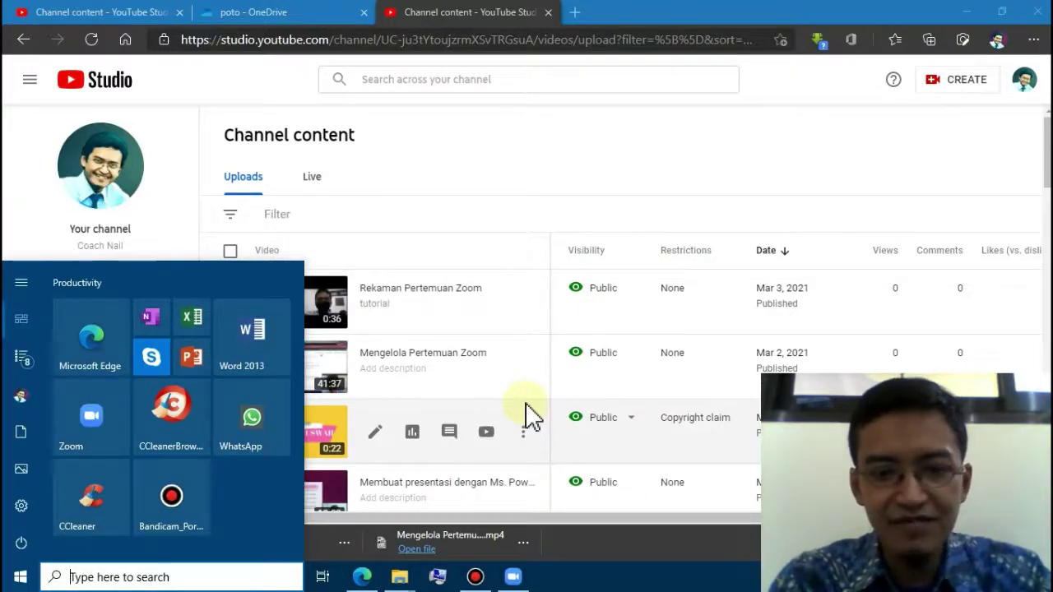
text(n)
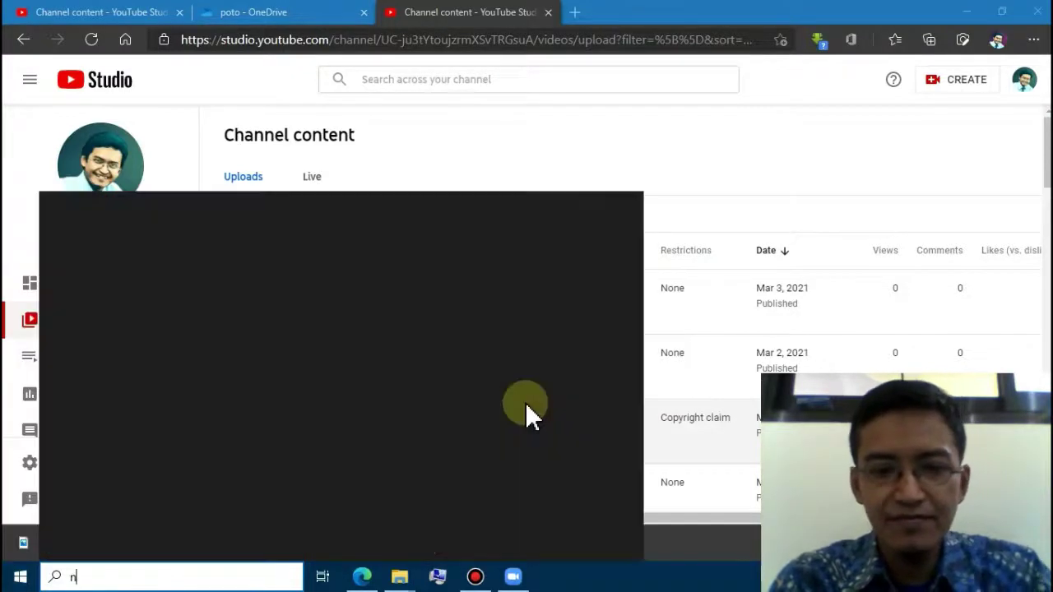
text(o)
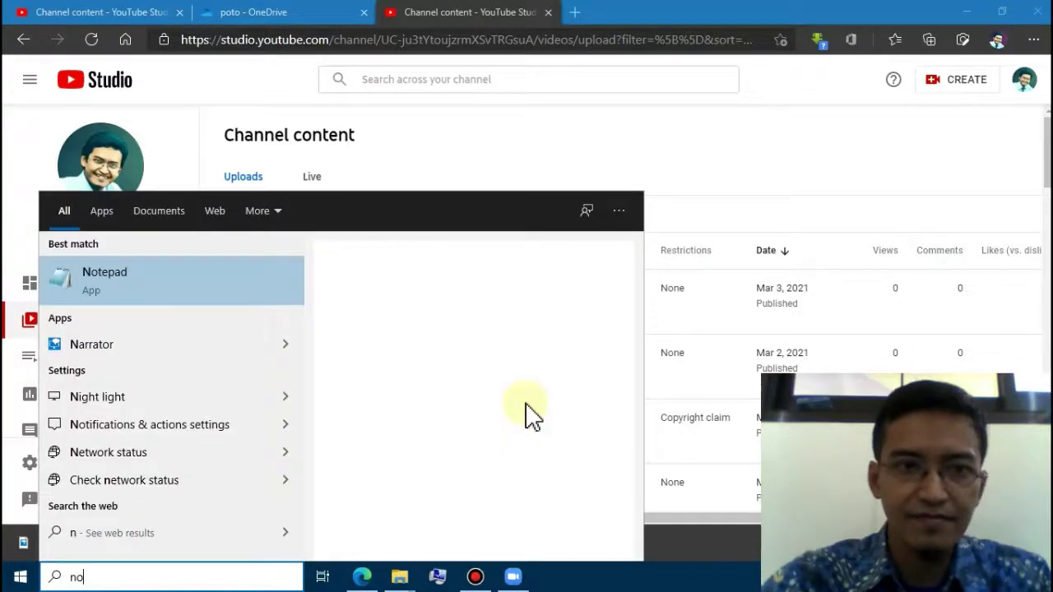
text(tepad)
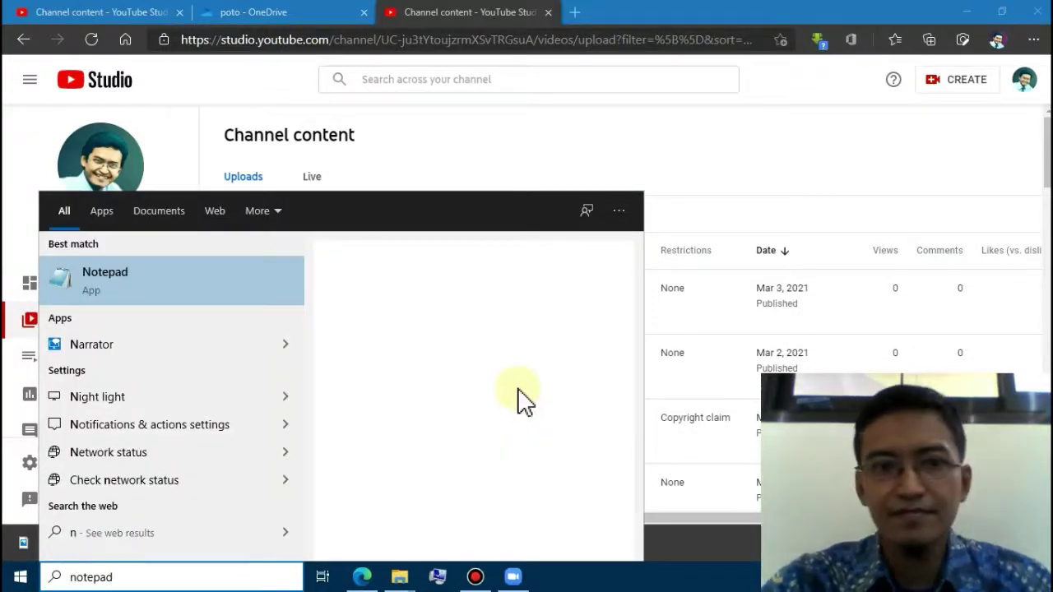
key(Return)
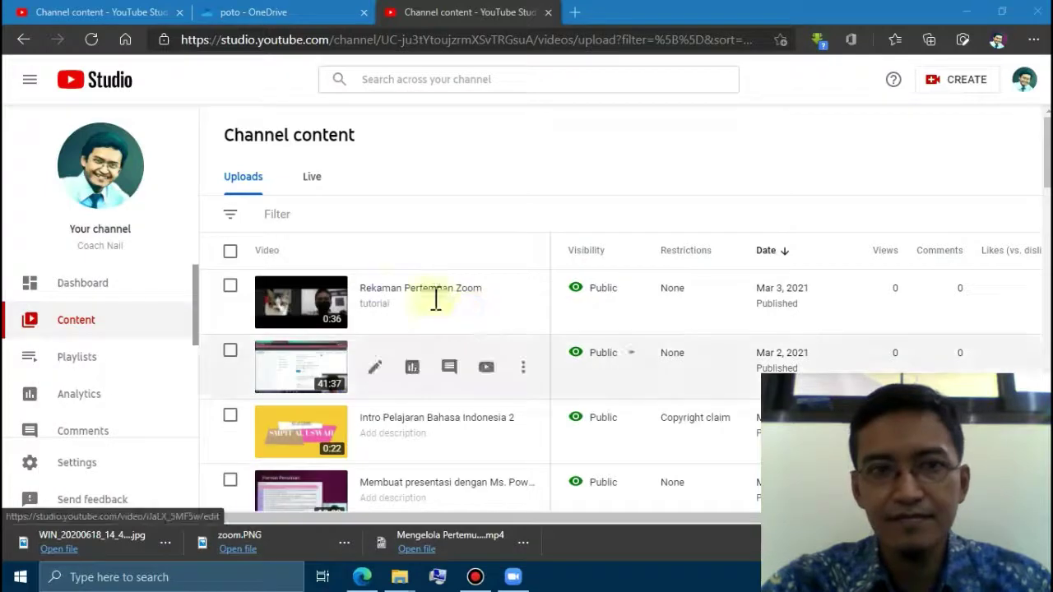
key(ctrl+v)
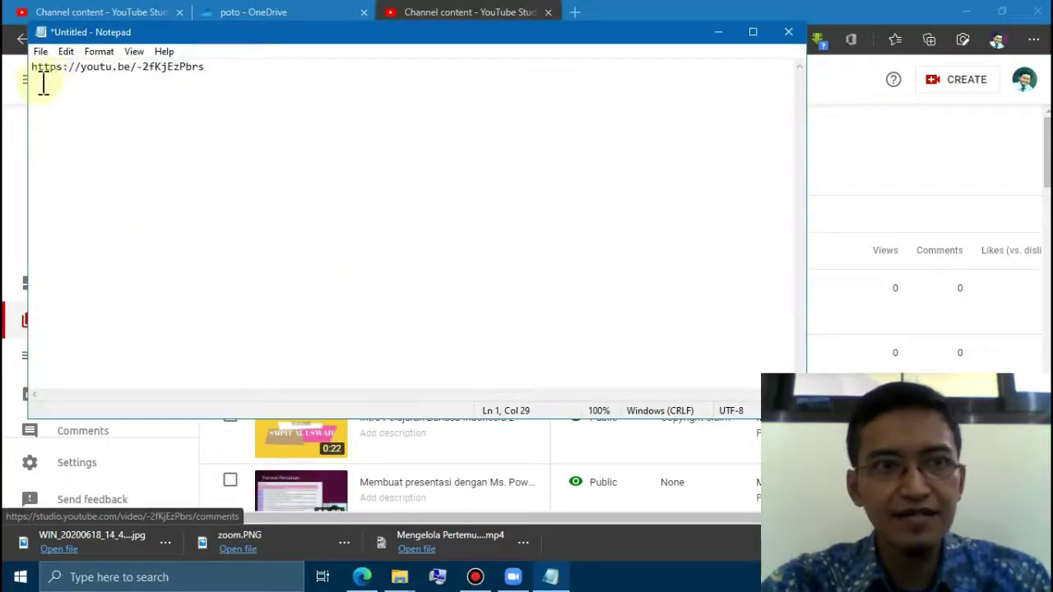
key(shift+Home)
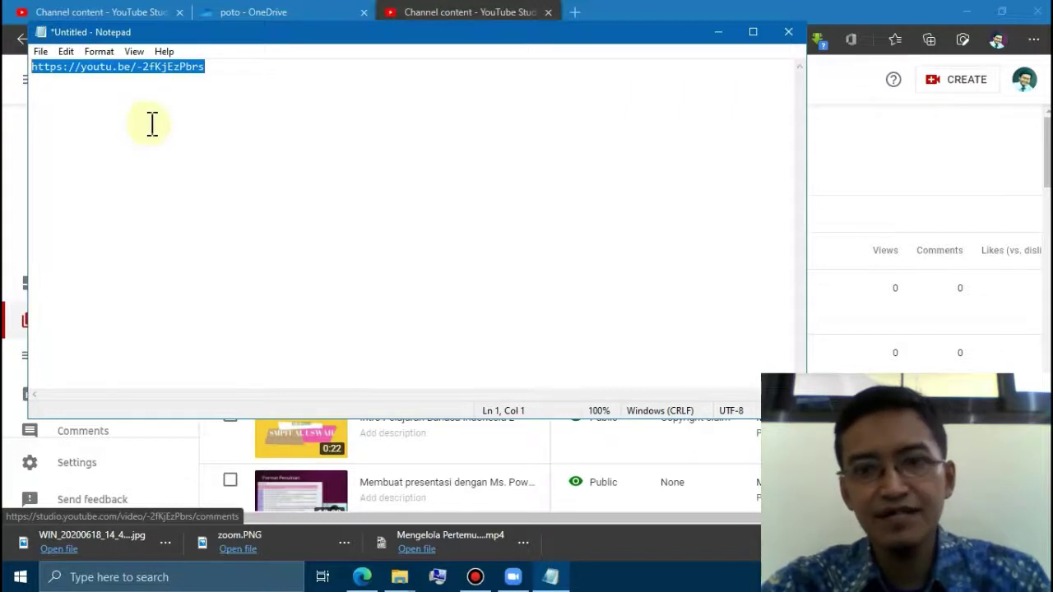
click(152, 123)
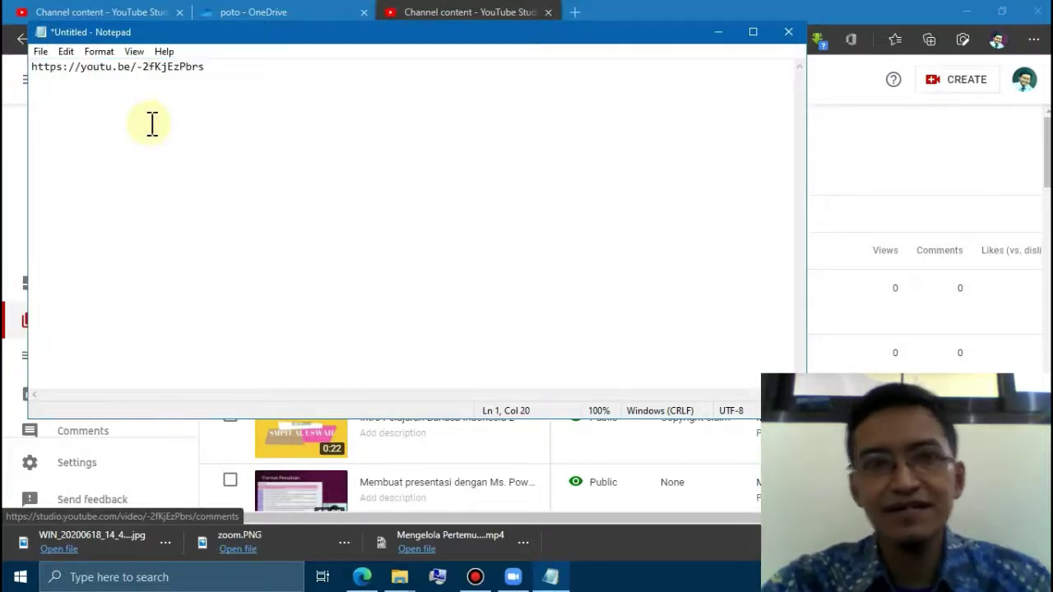